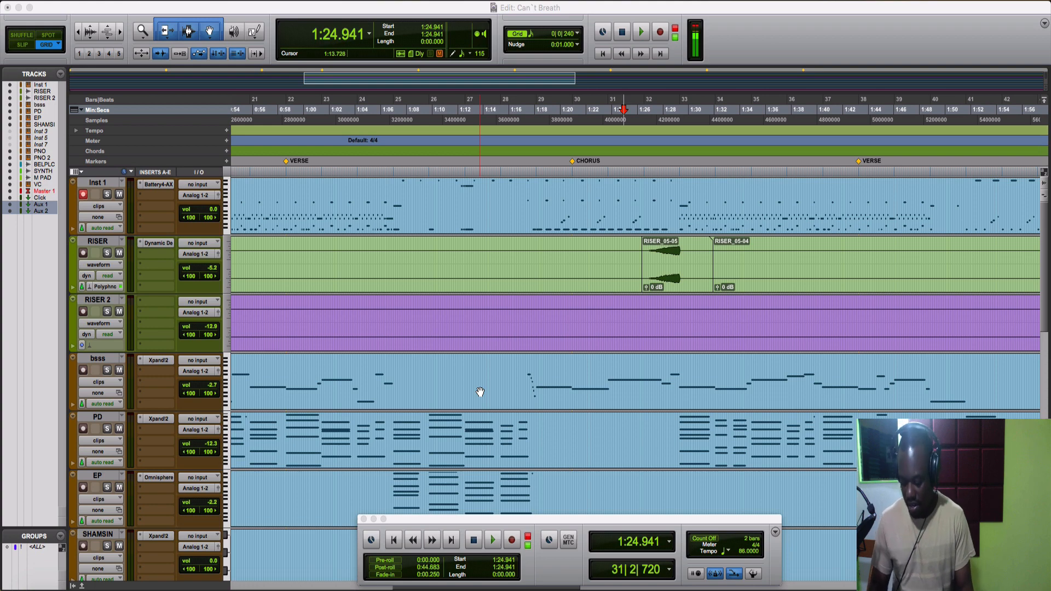
Play the song from the beginning, stop playback and return to the start of the session.
key(Return)
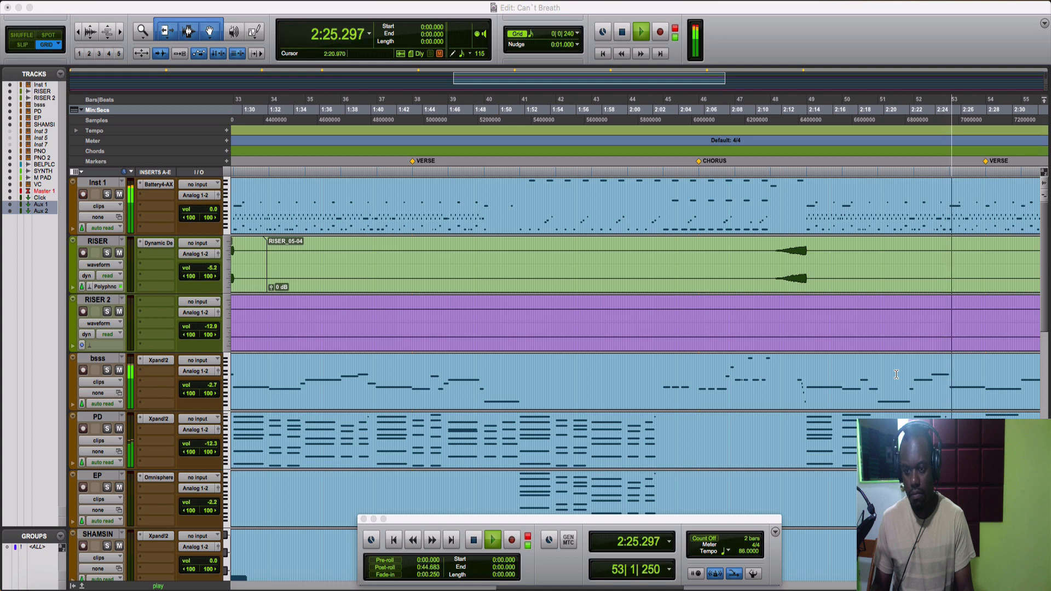
key(space)
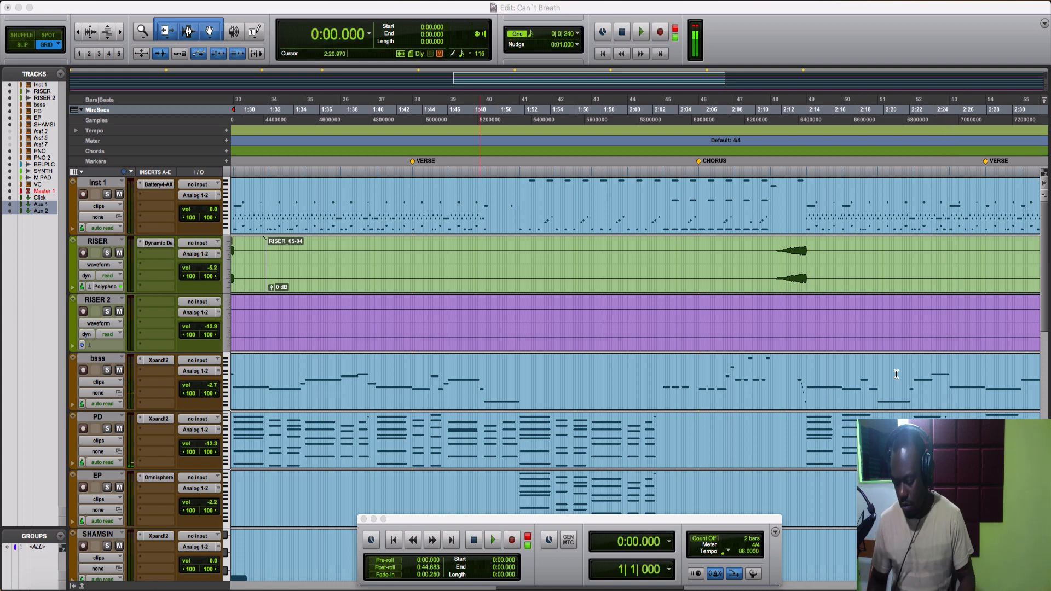
key(Return)
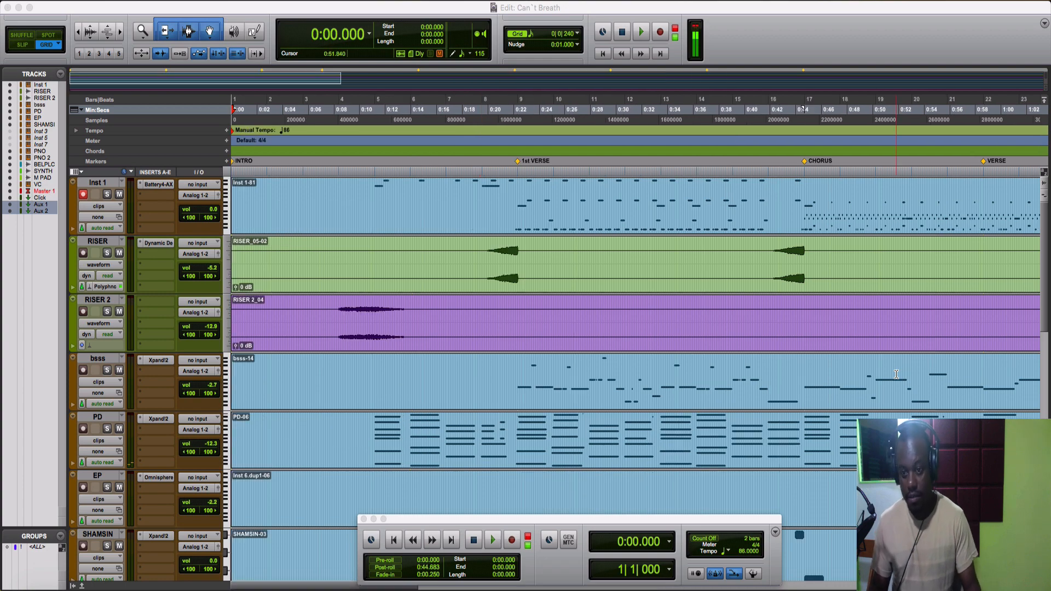
Open the Inst 1 clip in the MIDI Editor and zoom in on the intro drum notes around bars 4 to 10.
double_click(627, 220)
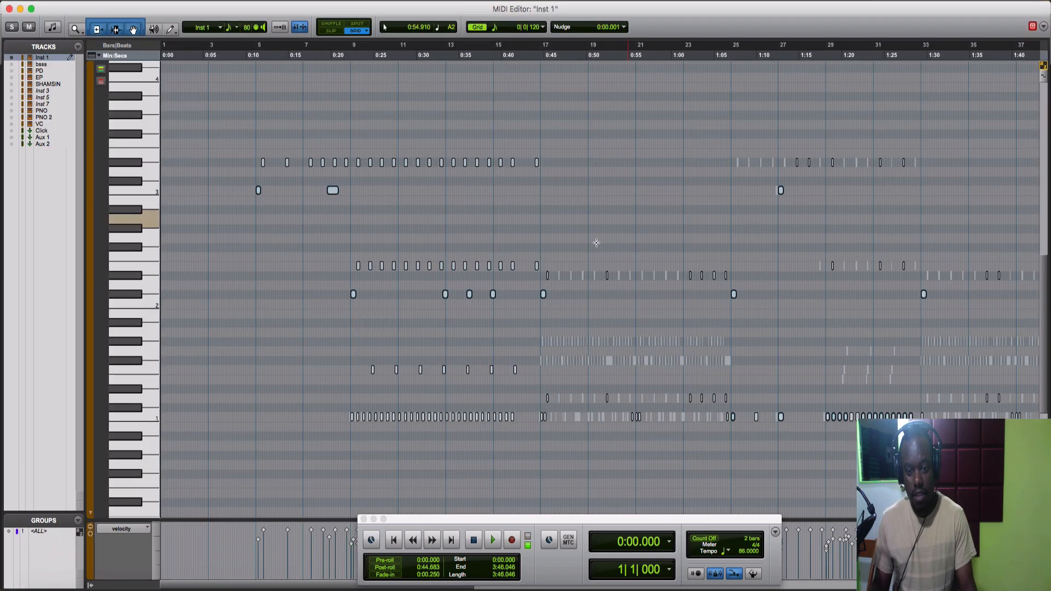
click(246, 228)
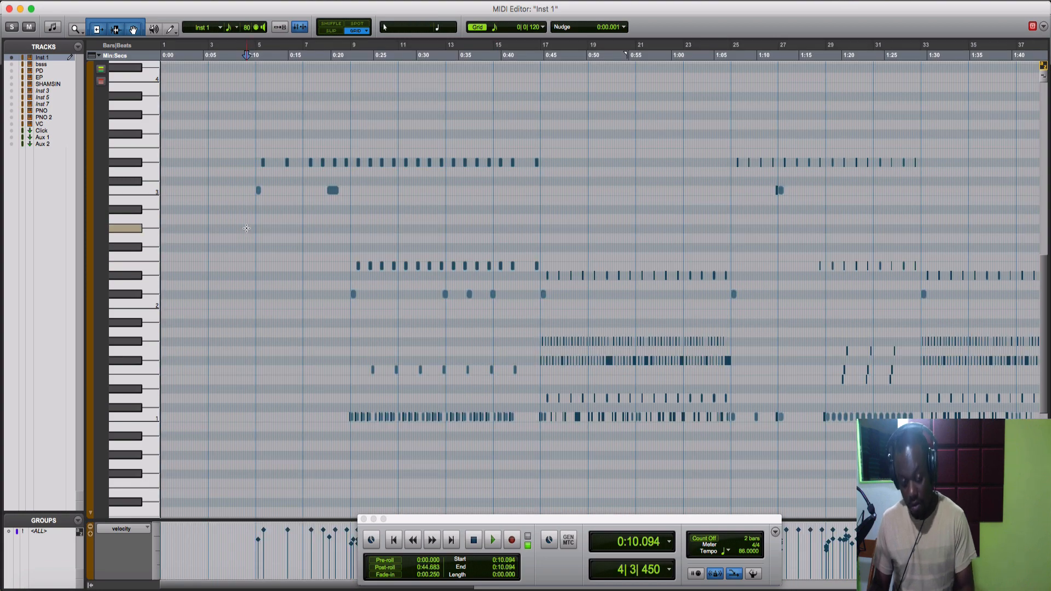
key(t)
key(t)
scroll(246, 228, right, 5)
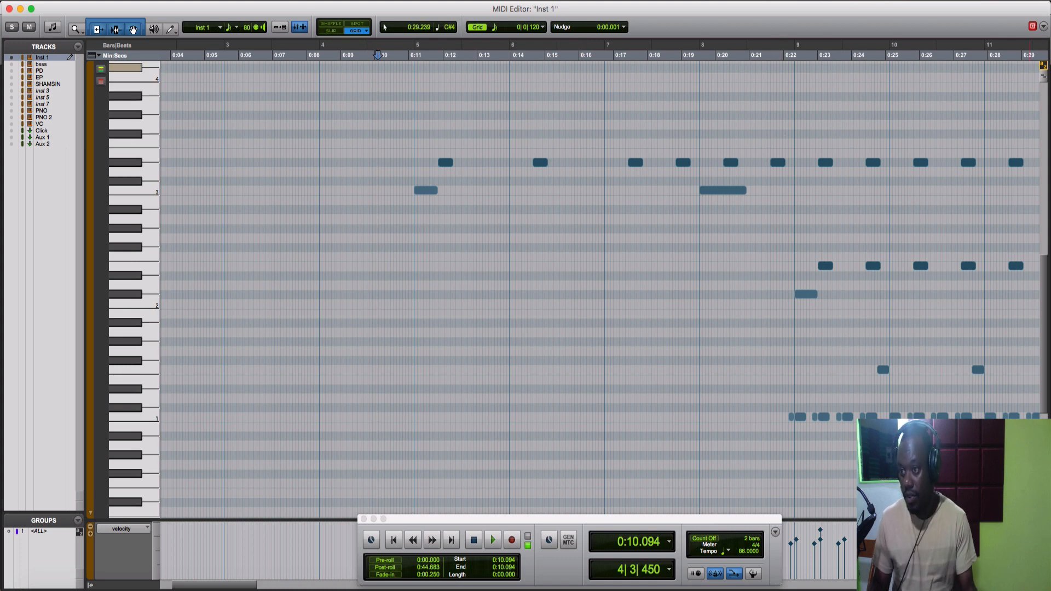
Bring up the Inst 1 Battery 4 instrument and audition the drum cells in row A, from 909 Kick Drum 05 to Snare TheTrunk 1.
click(755, 187)
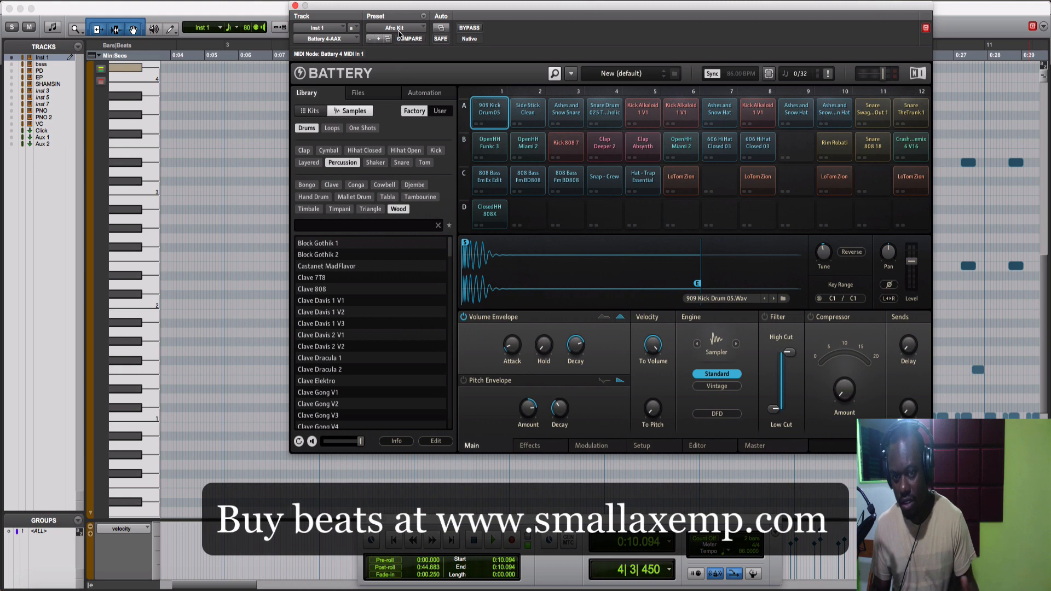
click(489, 116)
click(529, 116)
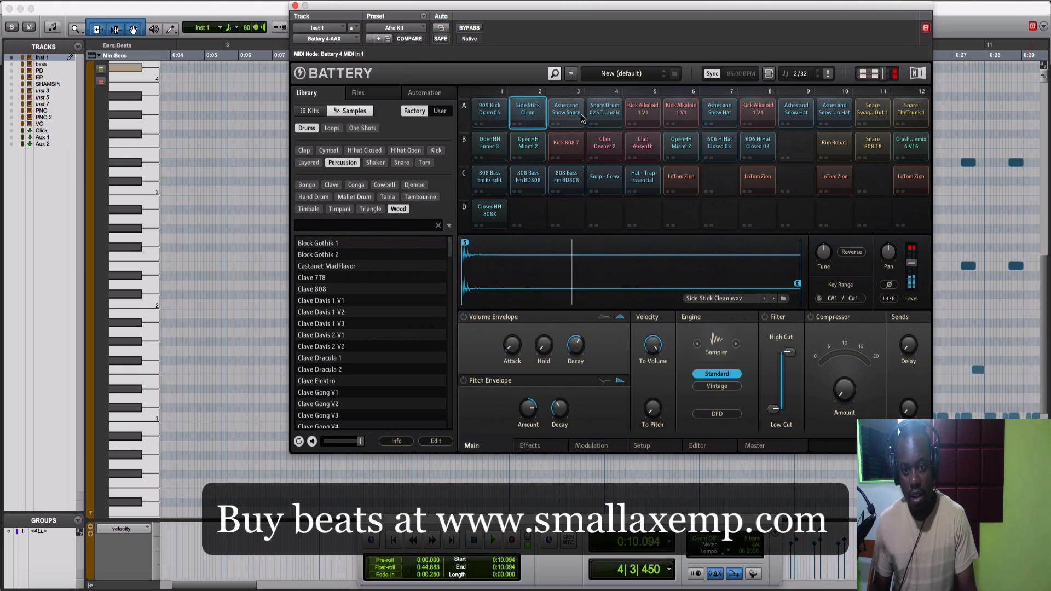
click(571, 116)
click(614, 118)
click(643, 116)
click(682, 116)
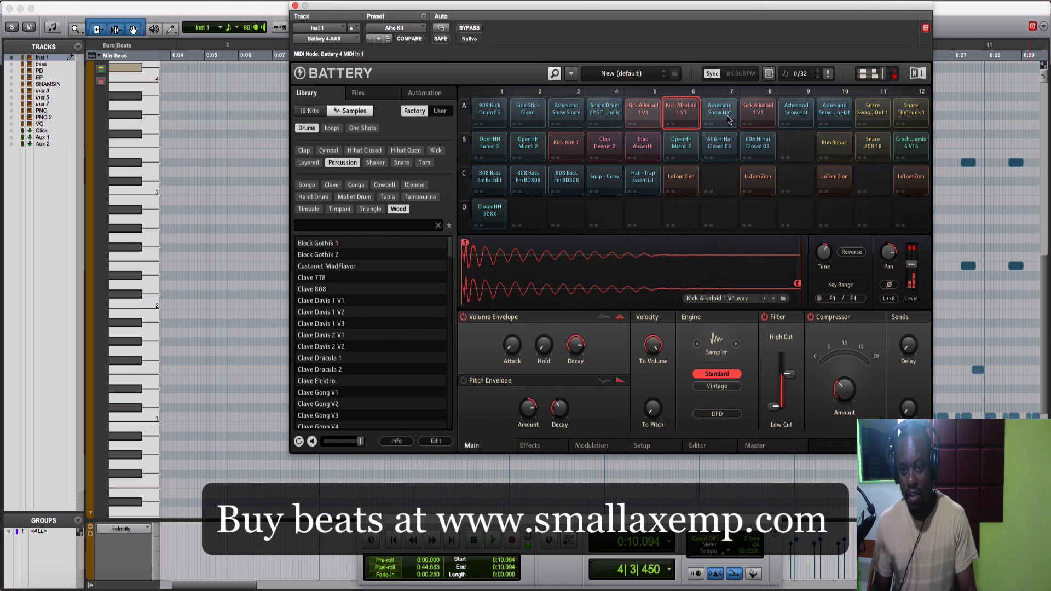
click(720, 116)
click(766, 117)
click(806, 119)
click(873, 116)
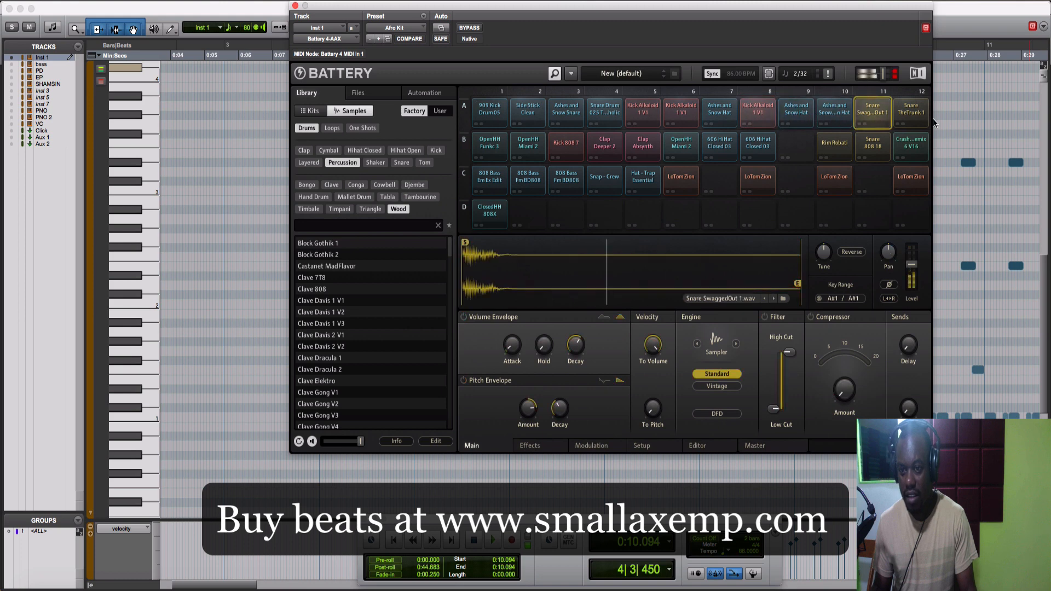
click(911, 116)
Audition the Battery cells in row B, from OpenHH Funkc 3 through the claps, hi-hats and snare to the crash.
click(500, 145)
click(528, 144)
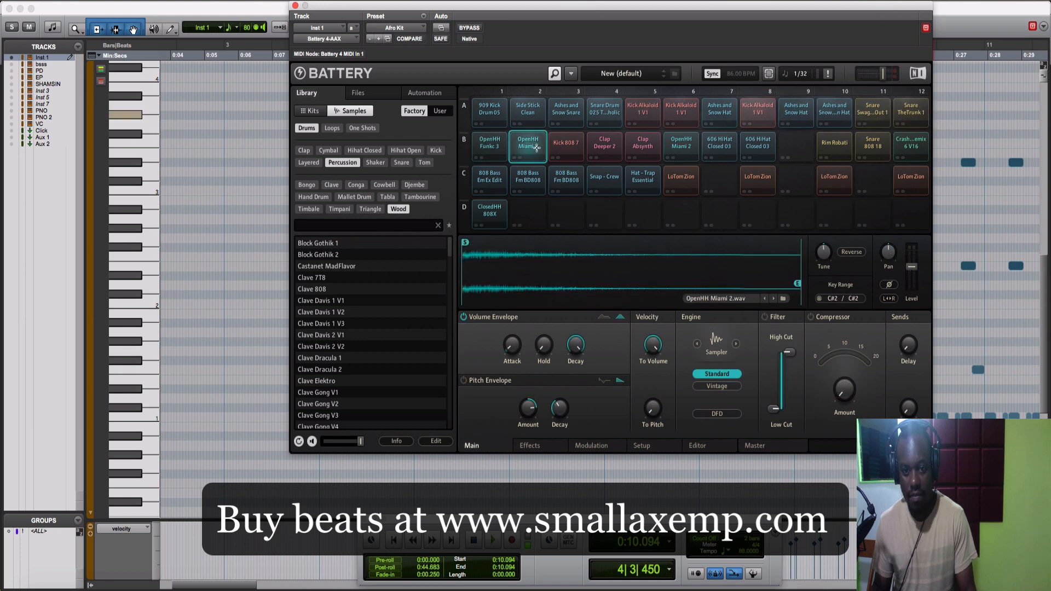
click(567, 143)
click(605, 143)
click(643, 143)
click(680, 141)
click(719, 144)
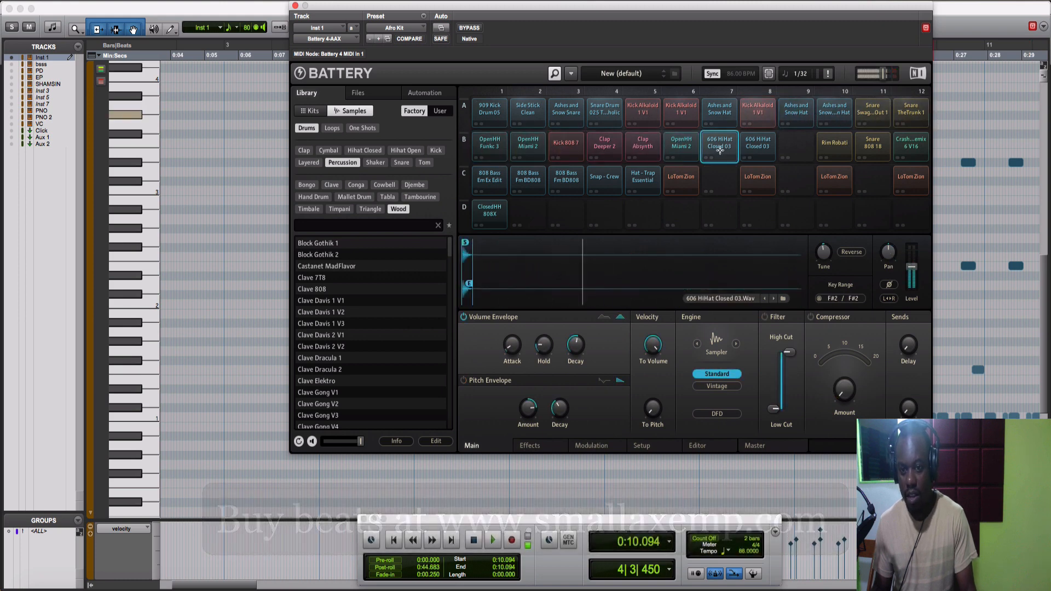
click(757, 143)
click(834, 144)
click(862, 151)
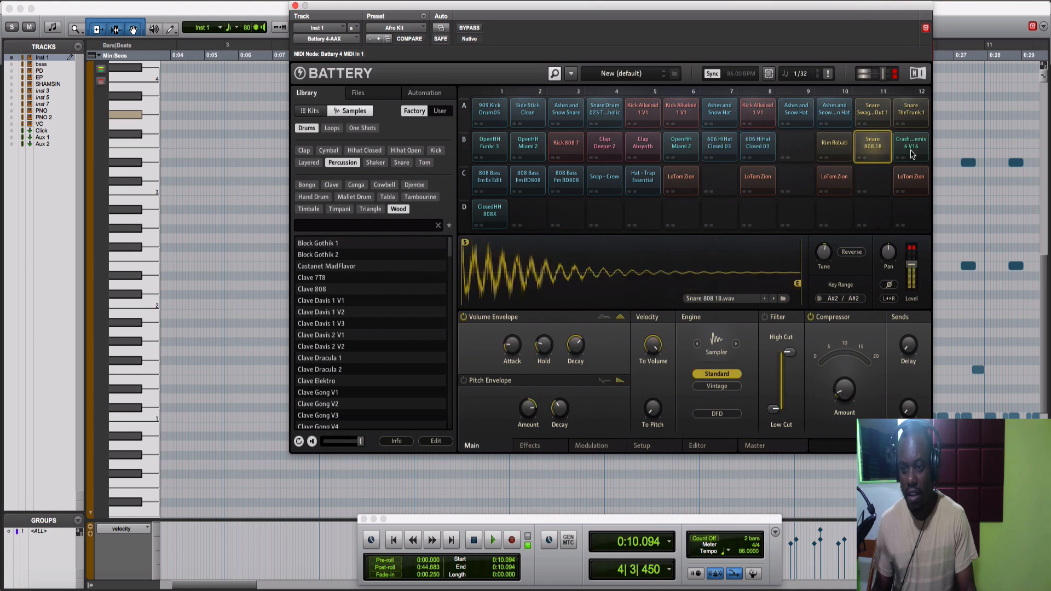
click(909, 145)
Audition the low toms, trap hat, snap and 808 bass cells in row C, and the ClosedHH 808X cell in row D.
click(910, 179)
click(834, 180)
click(758, 180)
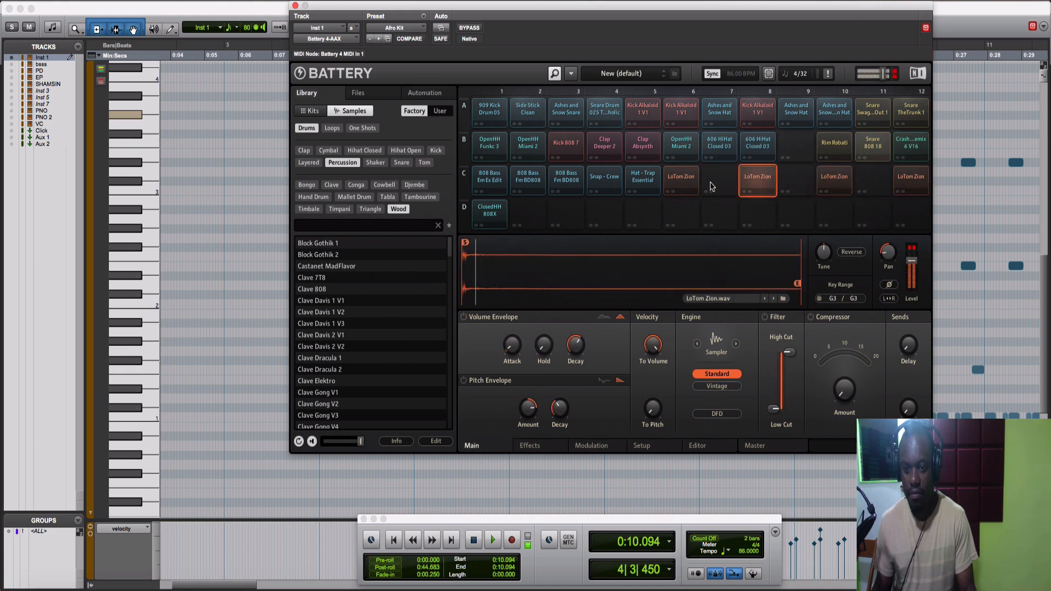
click(681, 180)
click(642, 181)
click(605, 180)
click(567, 184)
click(528, 181)
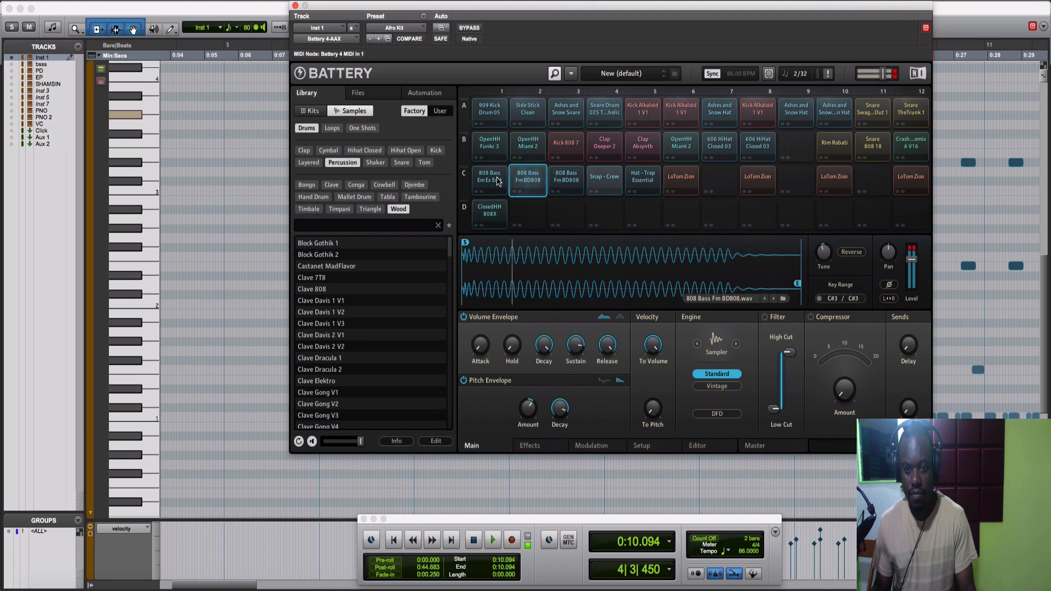
click(490, 180)
click(490, 213)
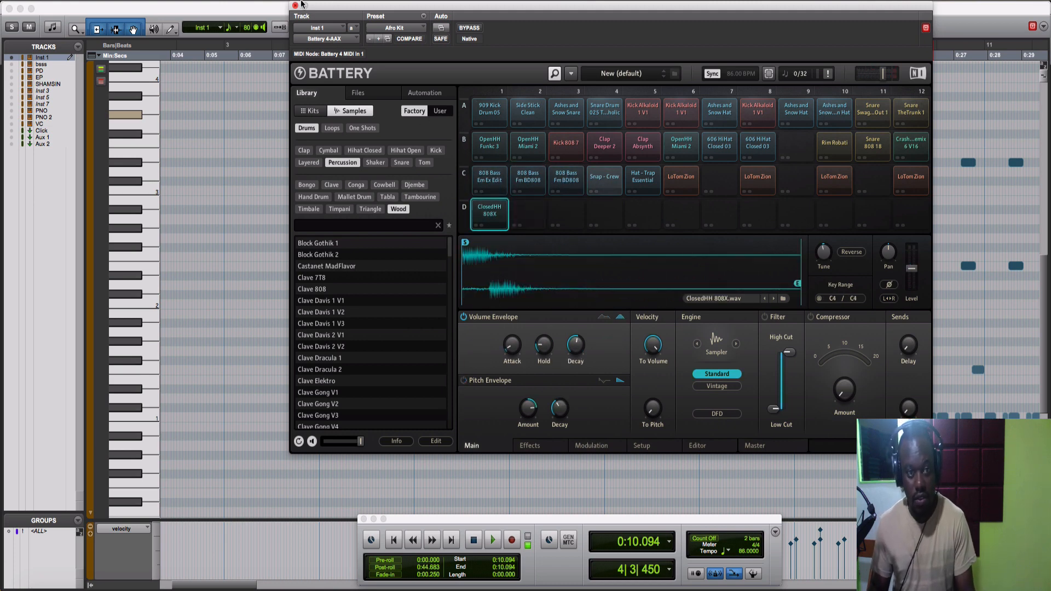
Move the Battery window clear of the intro notes, play the drums from about 0:10 and audition the 808 Bass Em Ex Edit cell.
drag(322, 12, 677, 12)
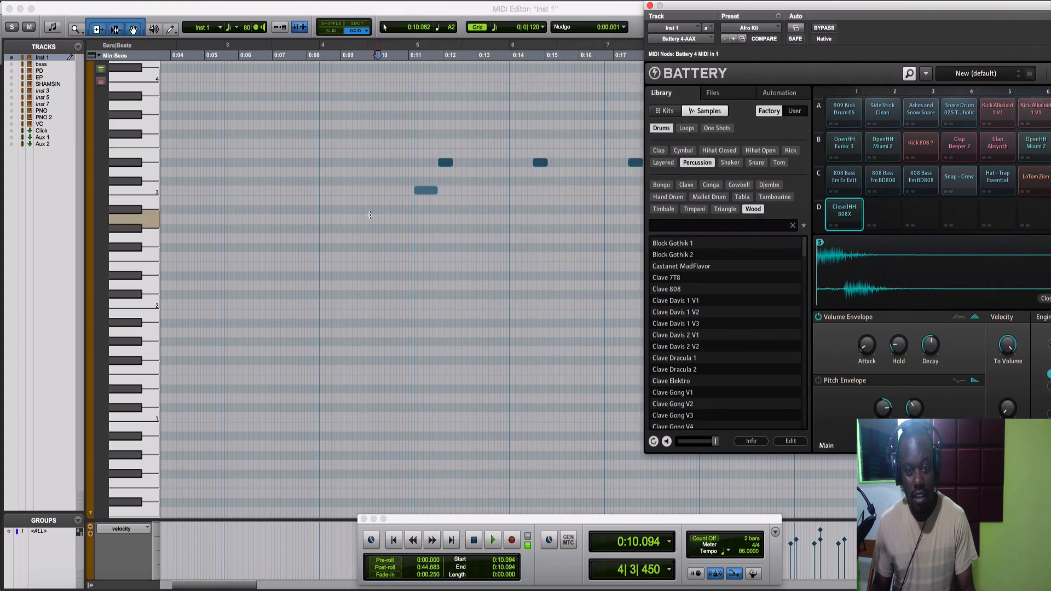
drag(487, 167, 386, 169)
click(386, 169)
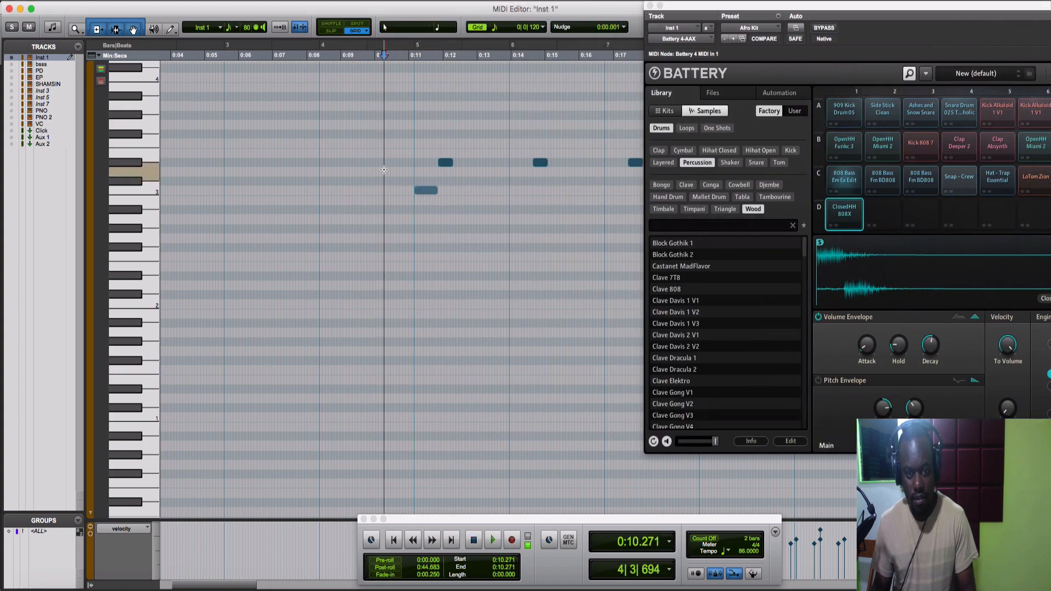
key(super+bracketleft)
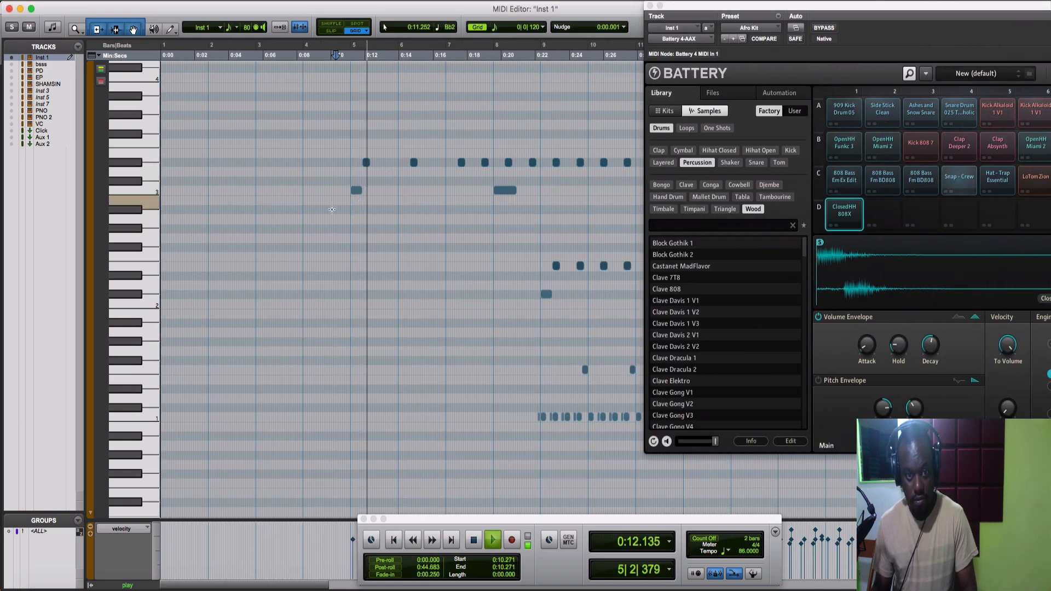
key(space)
click(850, 179)
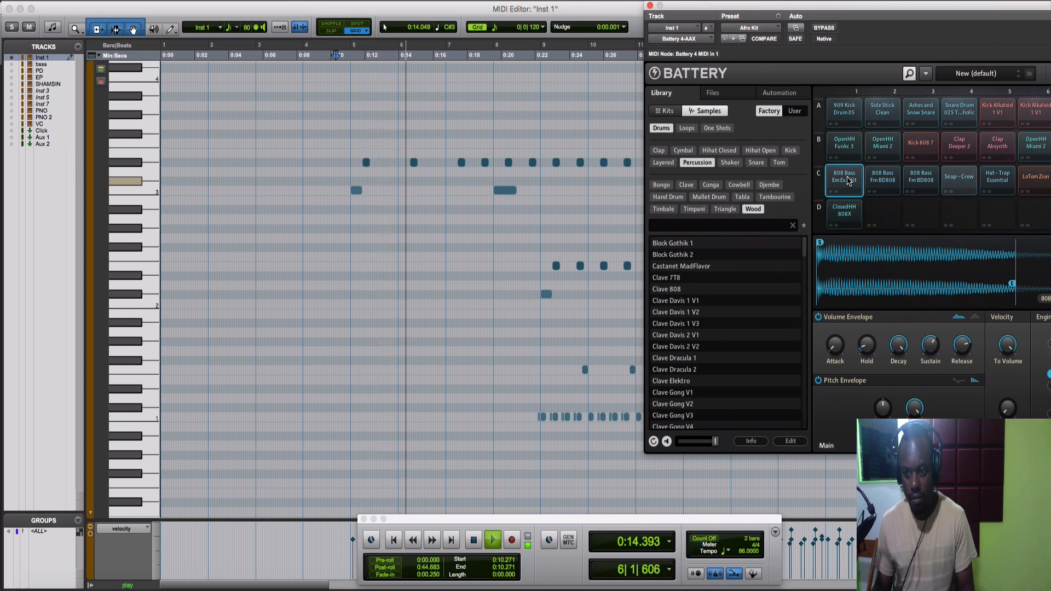
key(space)
drag(909, 30, 771, 30)
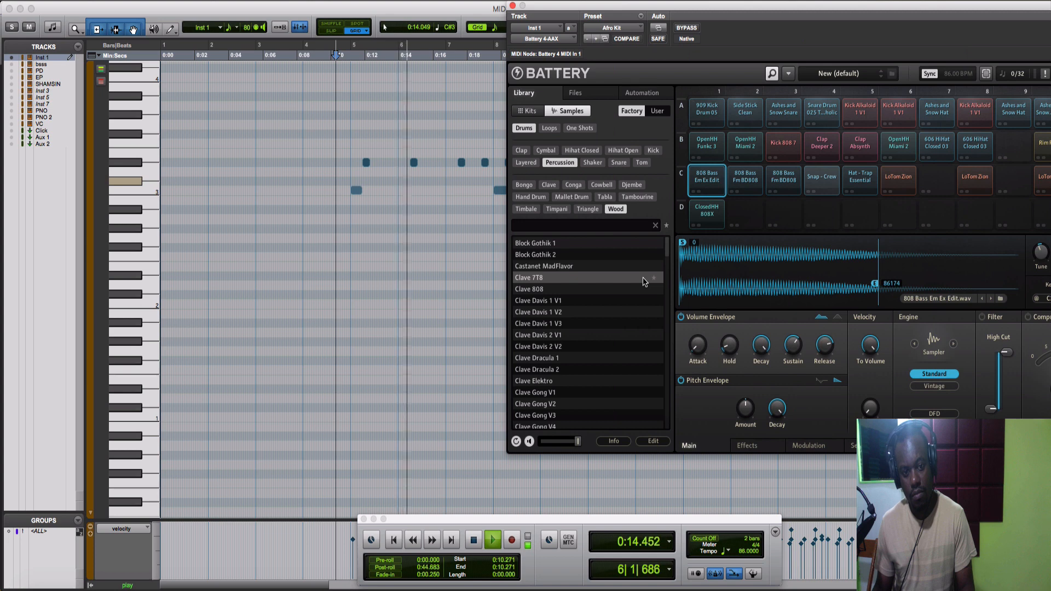
key(space)
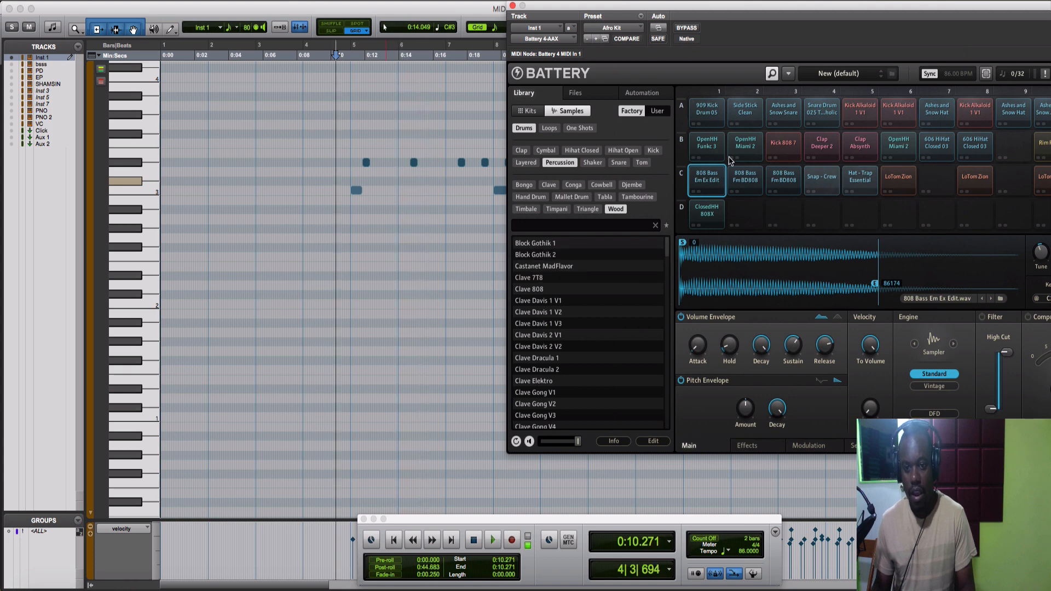
Select the first snap note in bar 5, audition the Snap - Crew cell and play from that note.
click(367, 163)
click(821, 180)
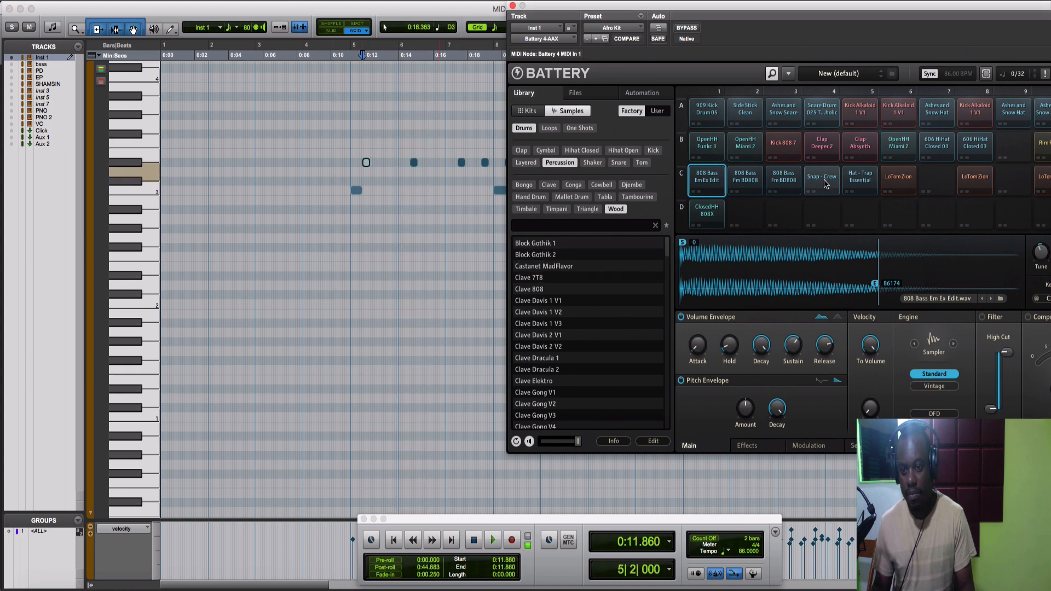
key(space)
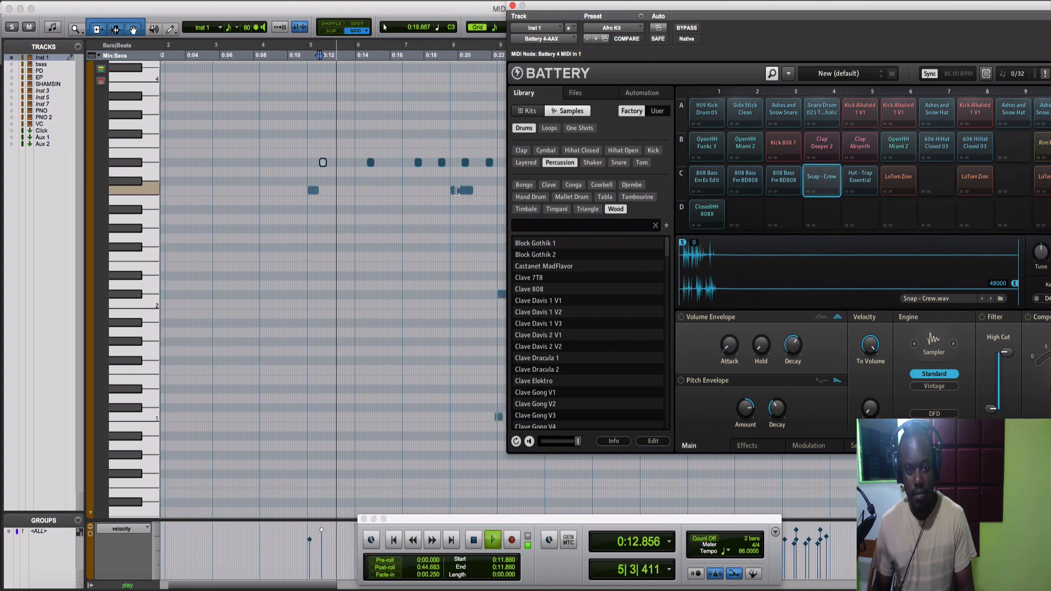
Play the drum part from about 0:19 into the start of the first verse, listening twice.
click(358, 200)
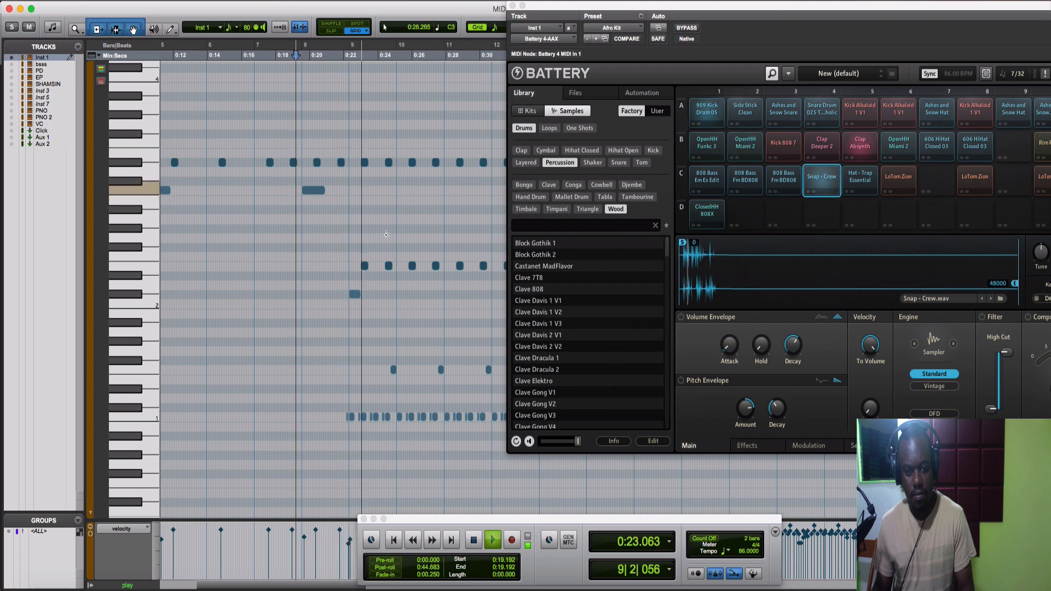
key(space)
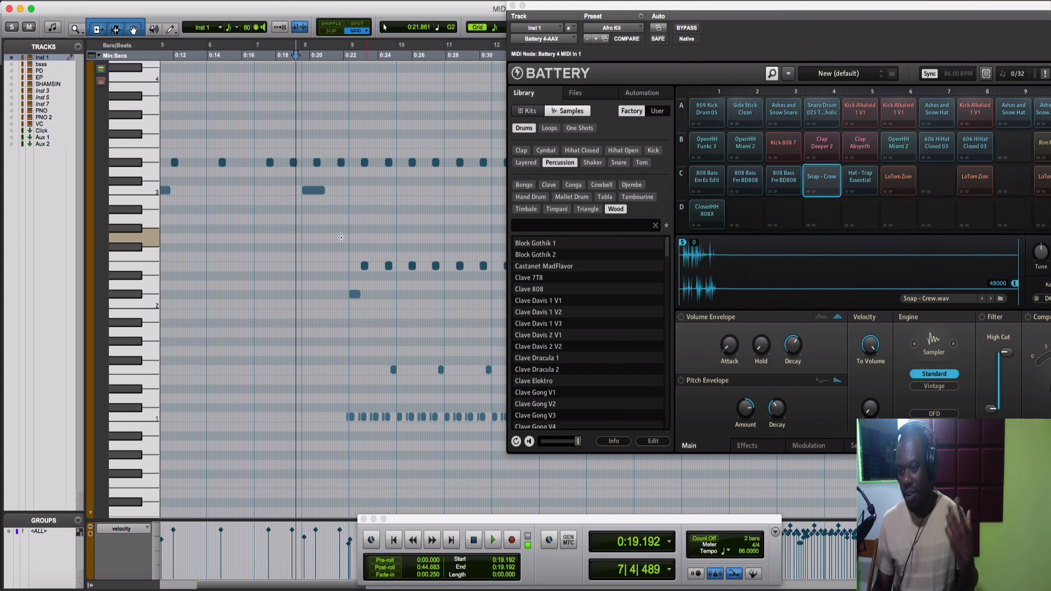
key(space)
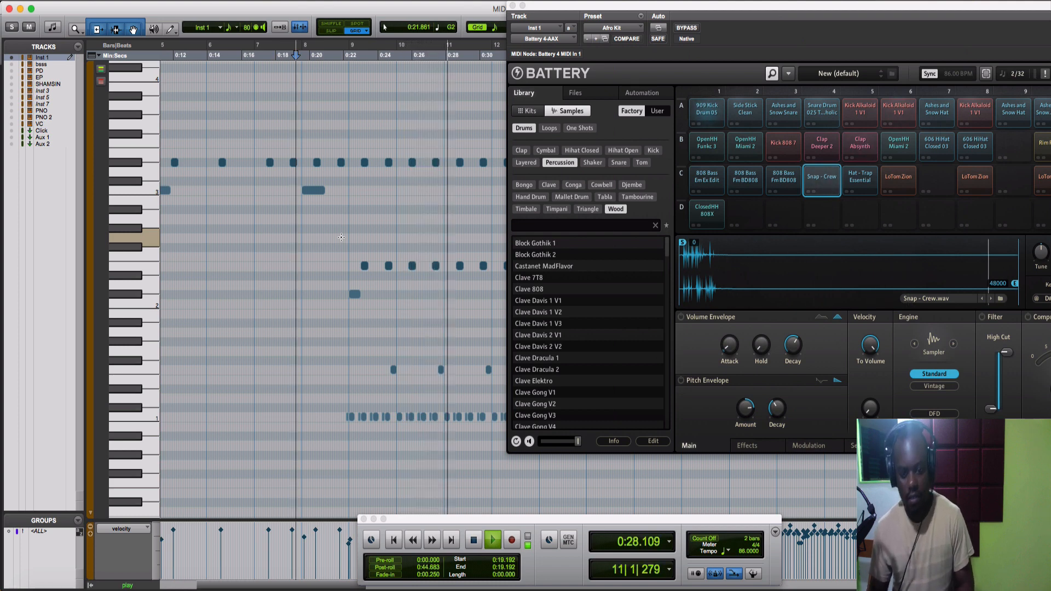
key(space)
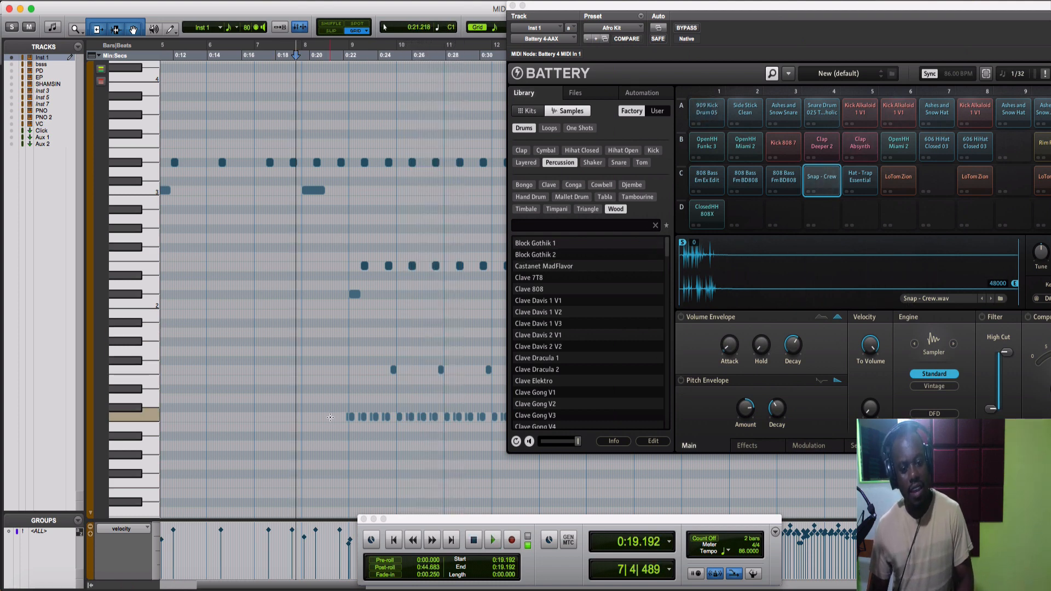
Point out the verse's first kick notes on C1 and select the first two clap notes in bar 9.
drag(330, 414, 370, 420)
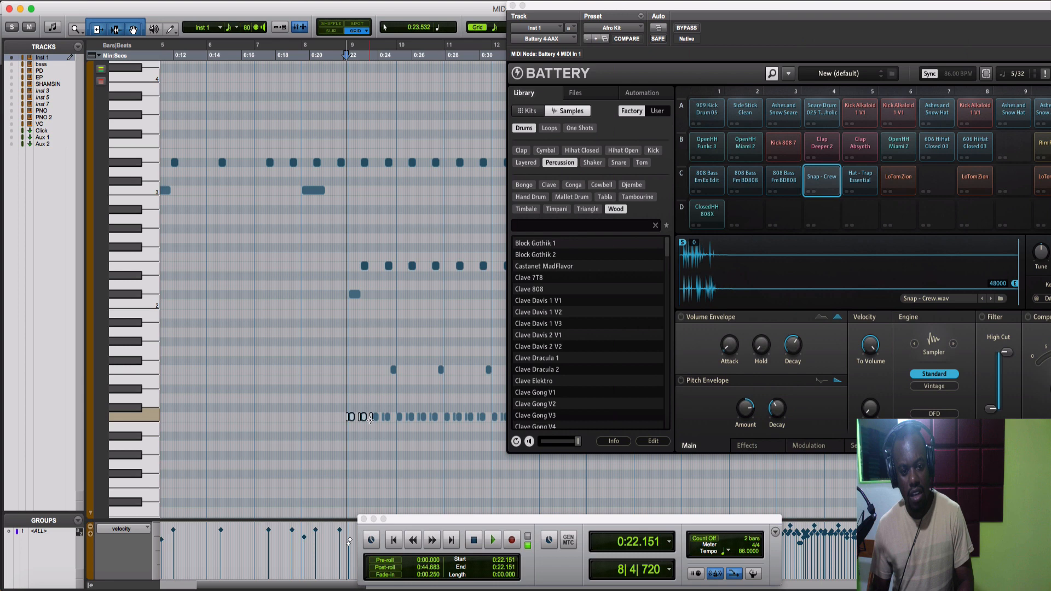
click(356, 295)
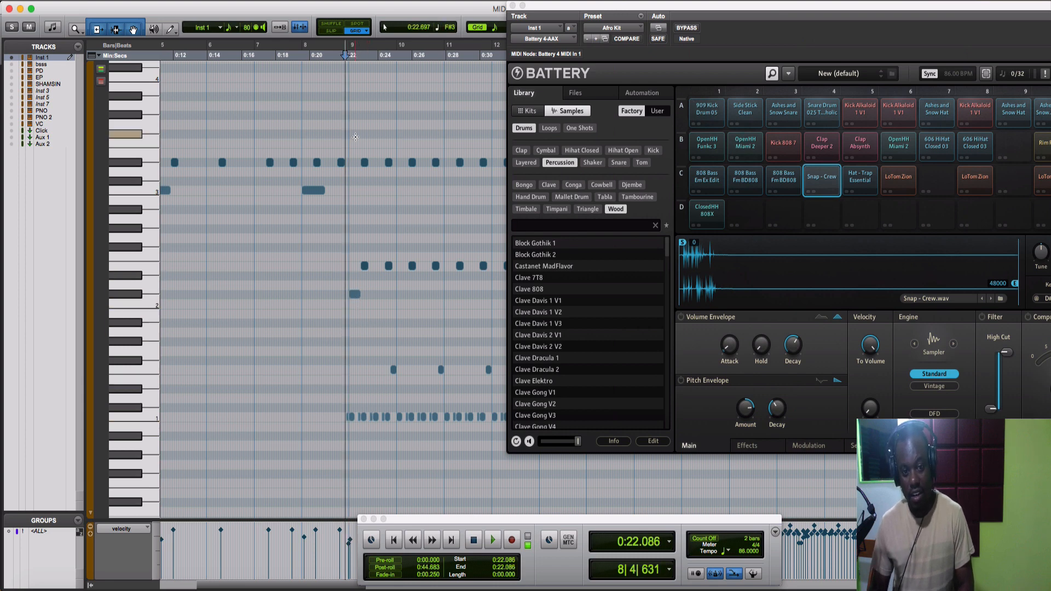
scroll(365, 277, right, 2)
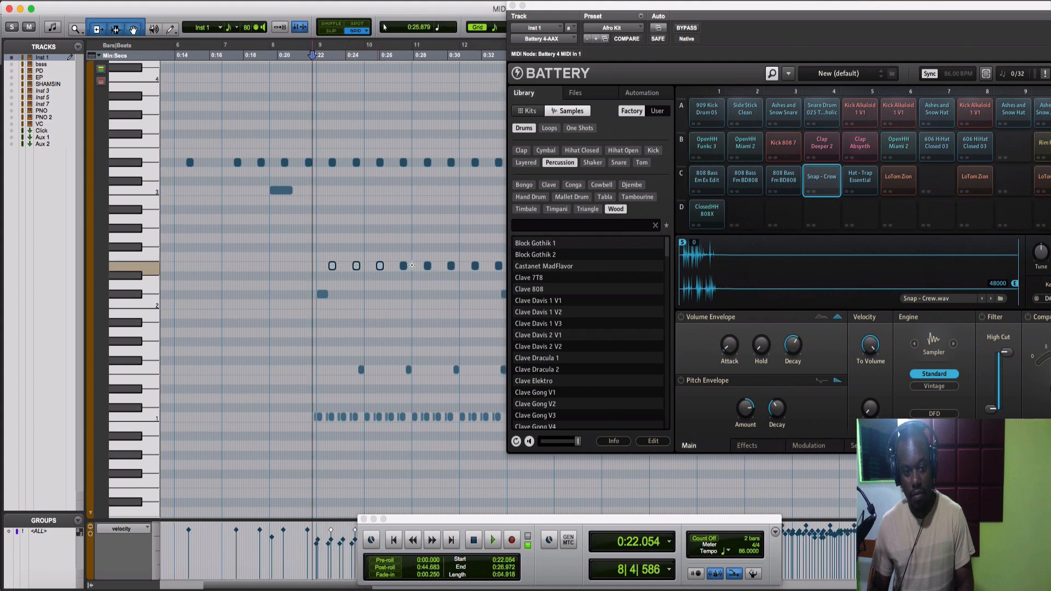
drag(402, 265, 365, 268)
click(313, 266)
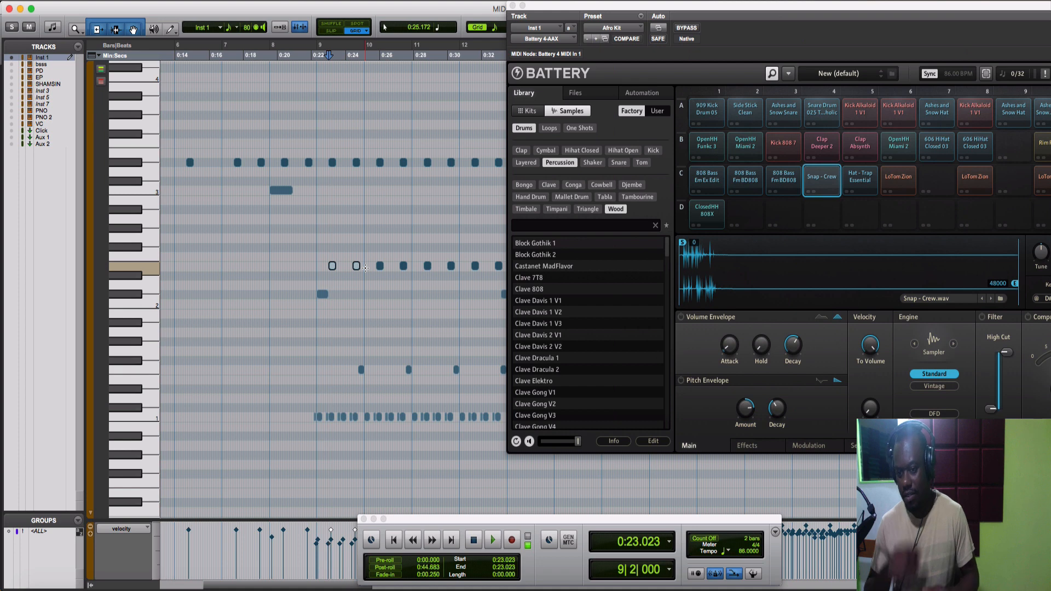
Play the verse drums from the first clap in bar 9, and again from about 0:18.
key(space)
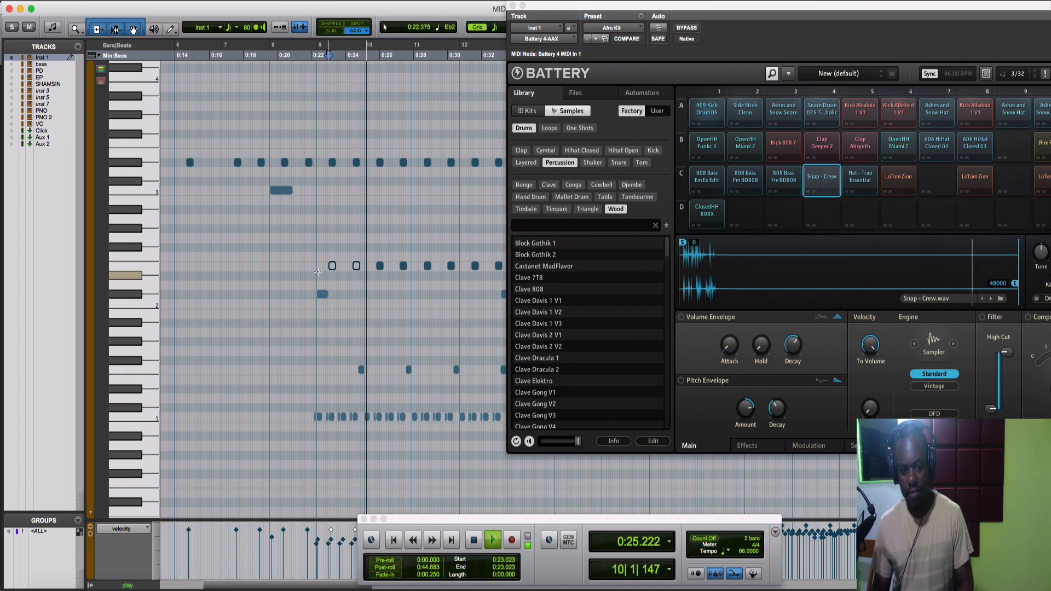
key(space)
click(249, 272)
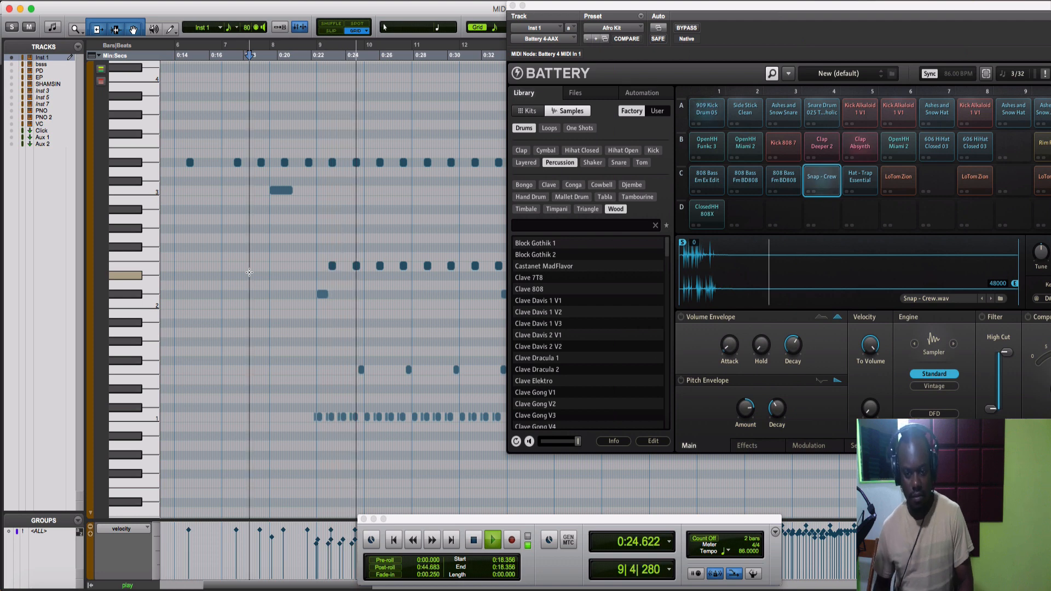
key(space)
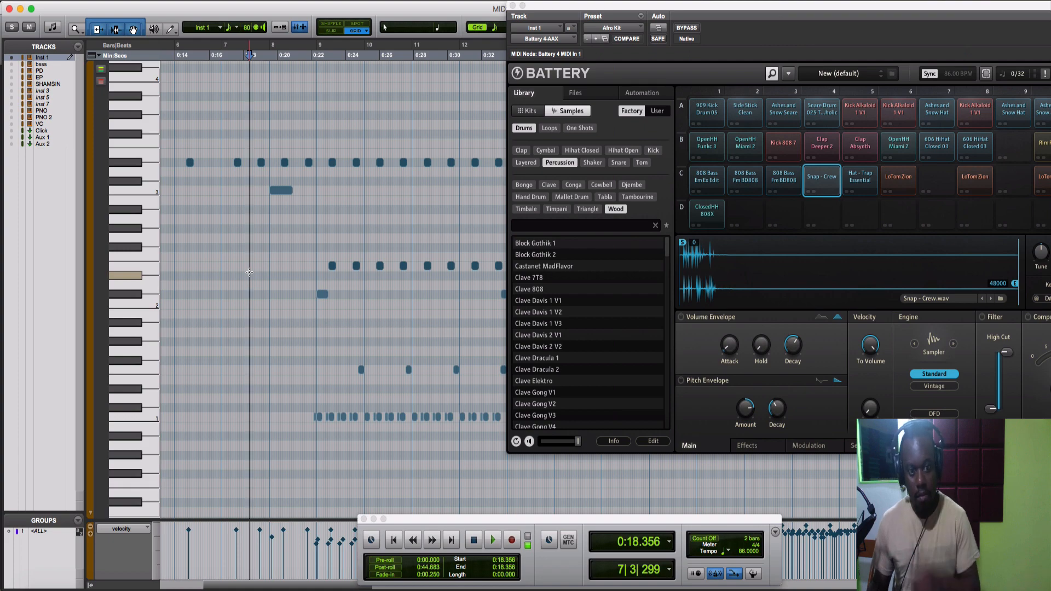
Play the verse drums from the start of bar 9 into bar 11, with the clap and kick notes in view.
click(317, 272)
key(t)
key(t)
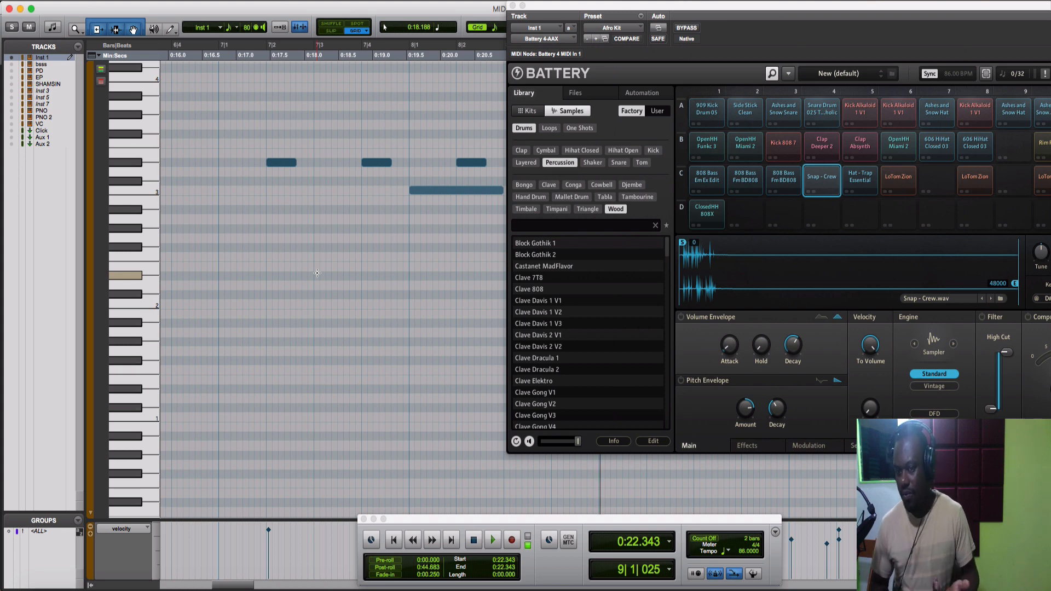
key(r)
key(r)
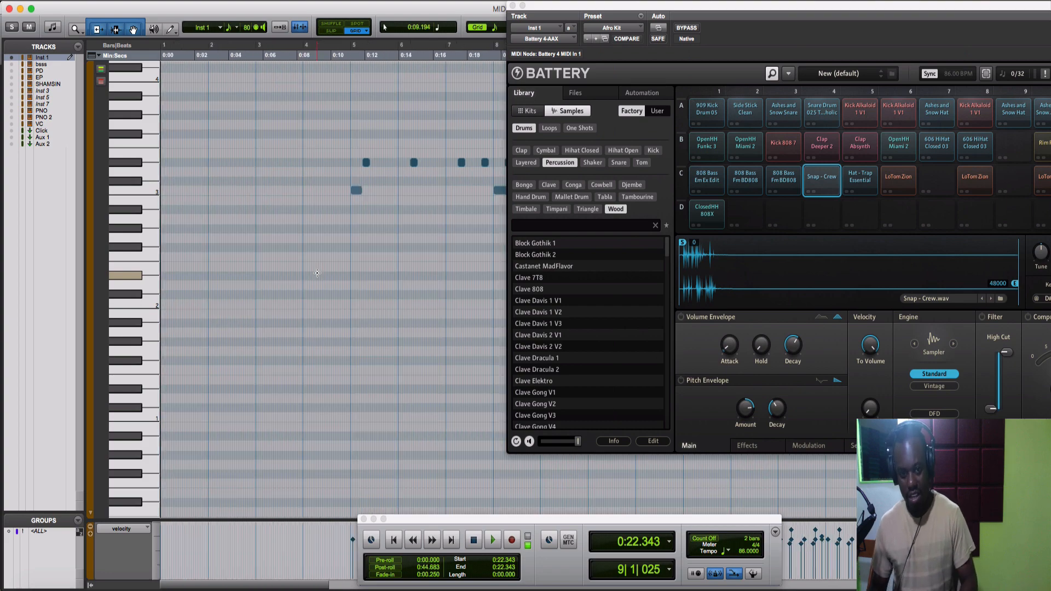
scroll(378, 294, right, 5)
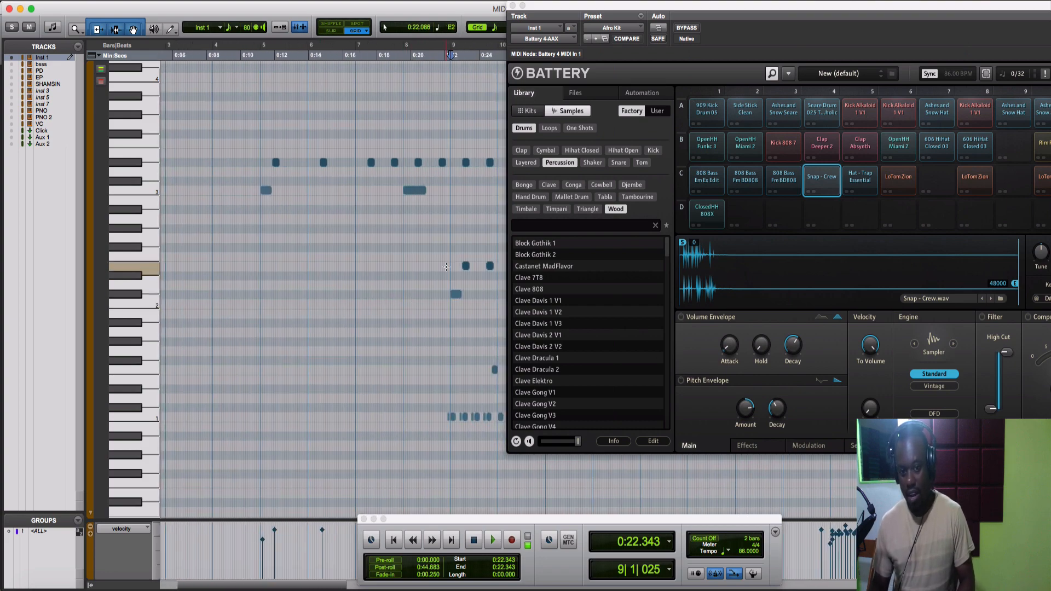
key(space)
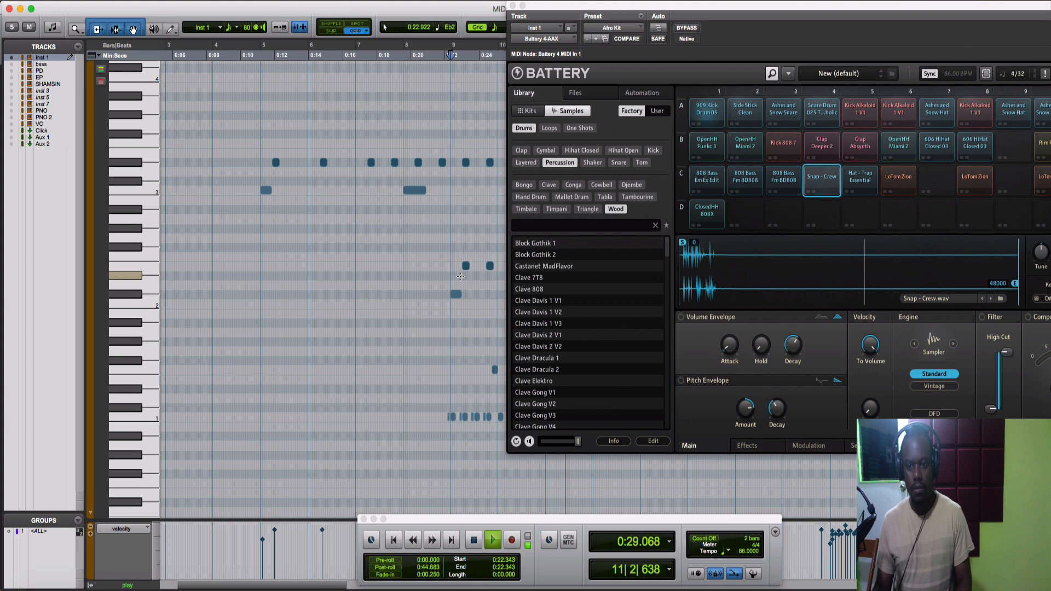
key(space)
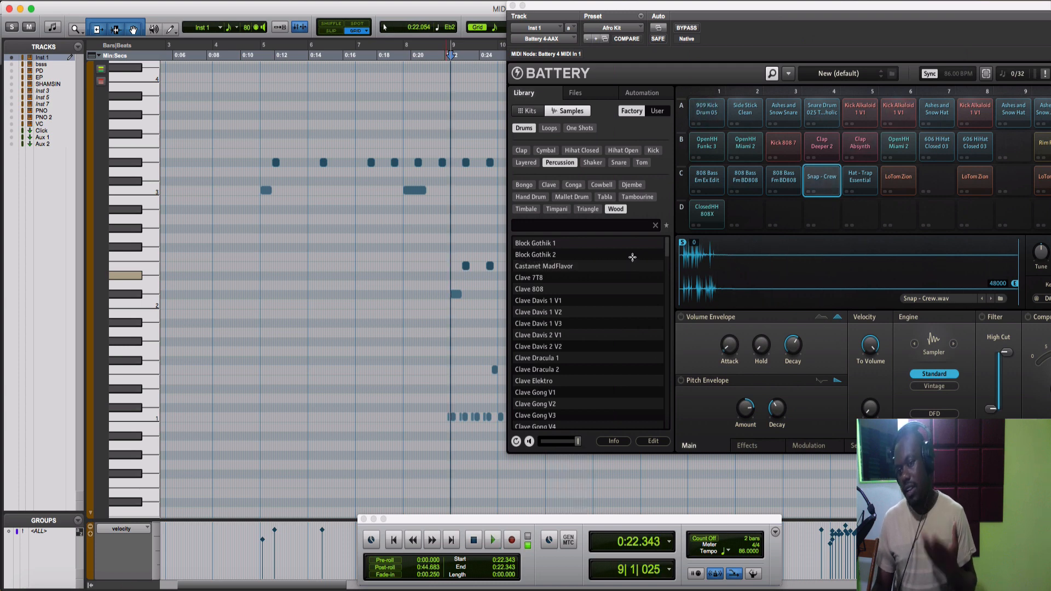
Compare the Clap Absynth and Snap - Crew cells while briefly playing the drums from bar 9.
click(859, 151)
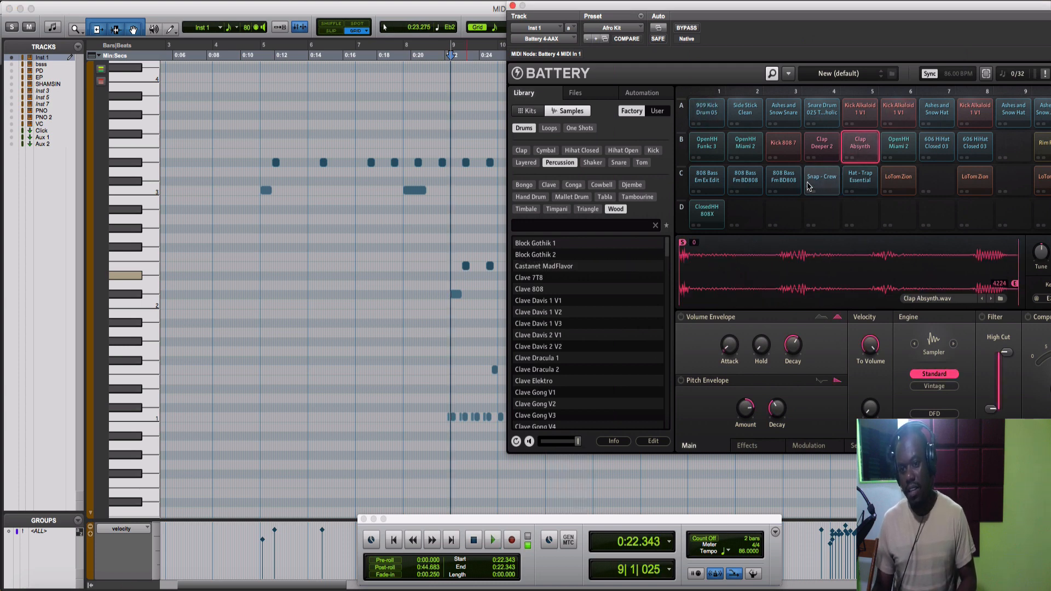
key(space)
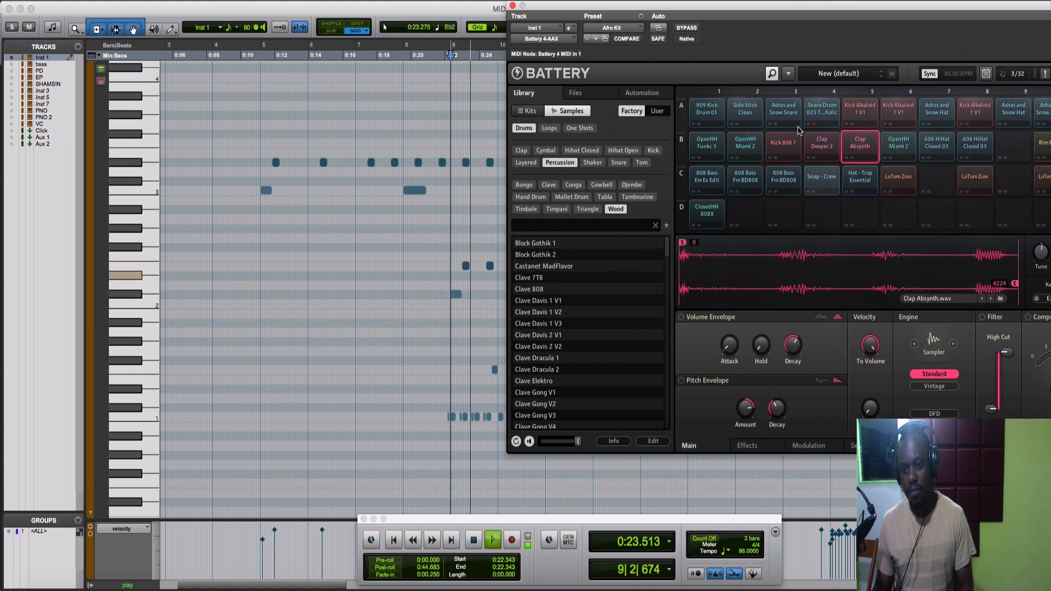
key(space)
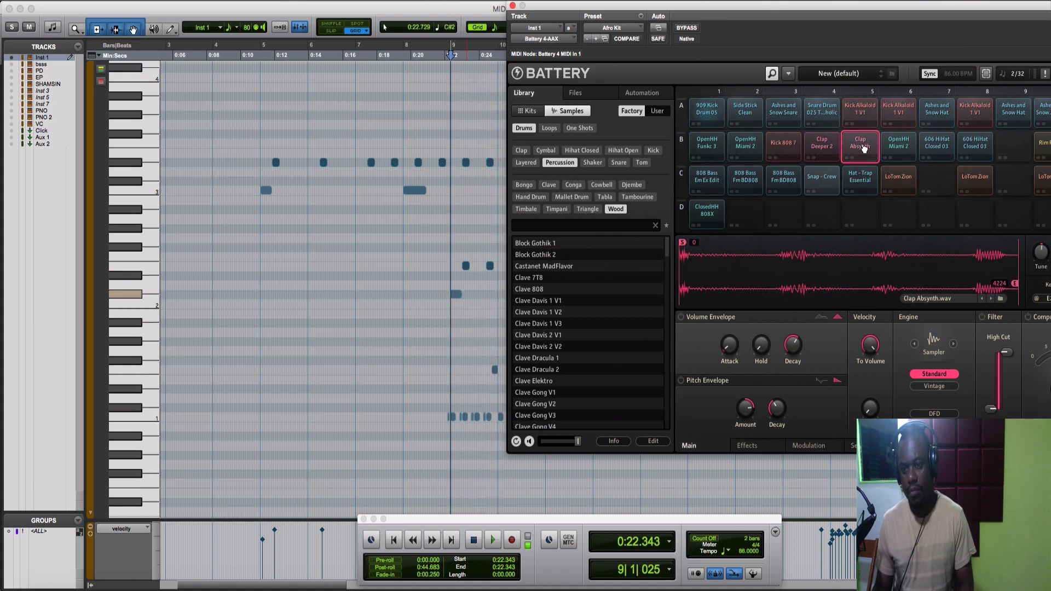
click(827, 177)
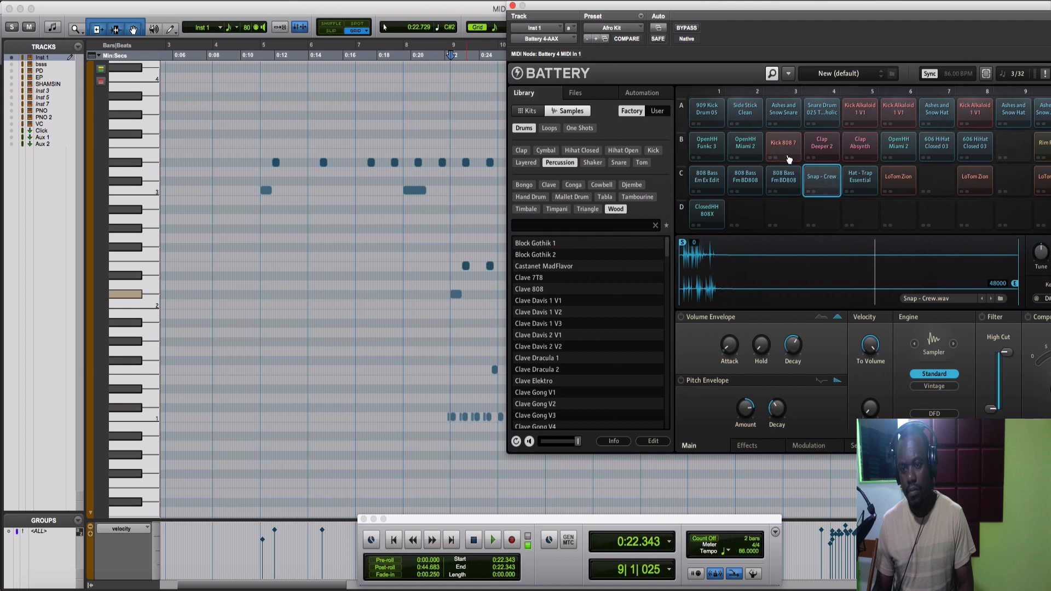
Play the verse drums from bar 9 into bar 13, and again from just before bar 13 into bar 17.
key(space)
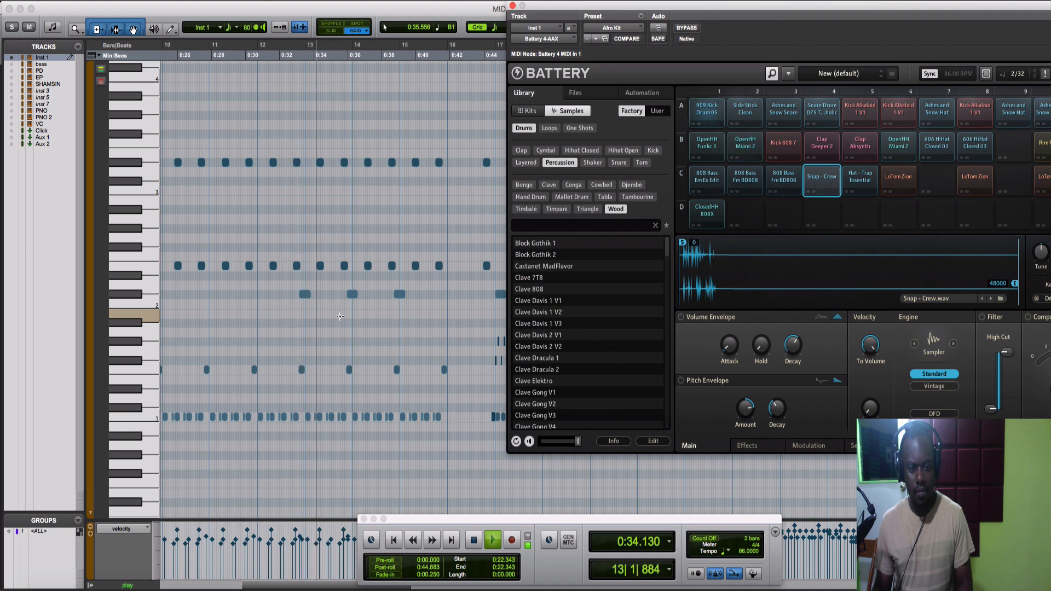
key(space)
click(294, 296)
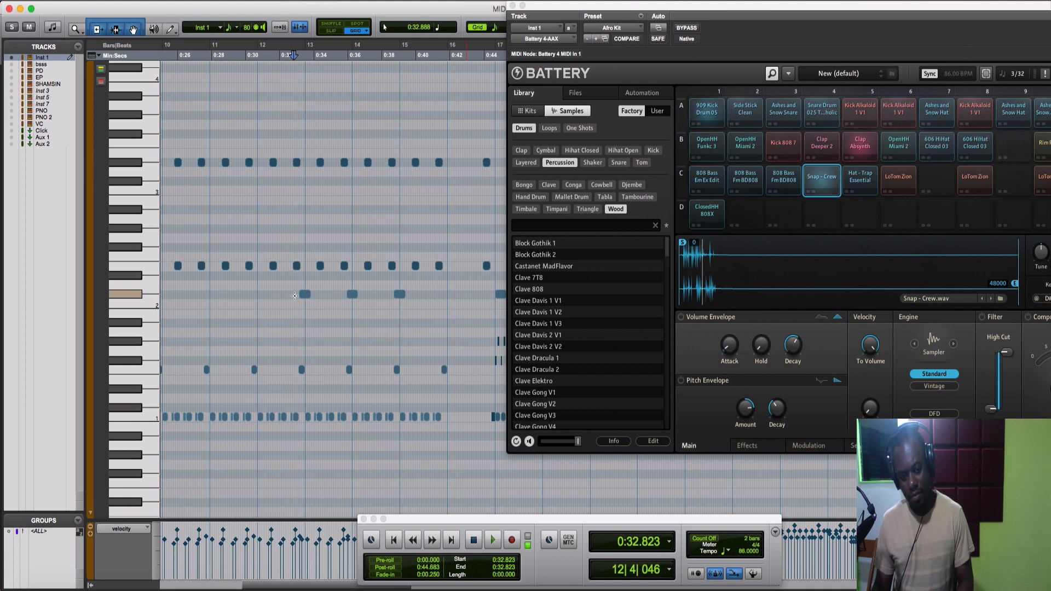
key(space)
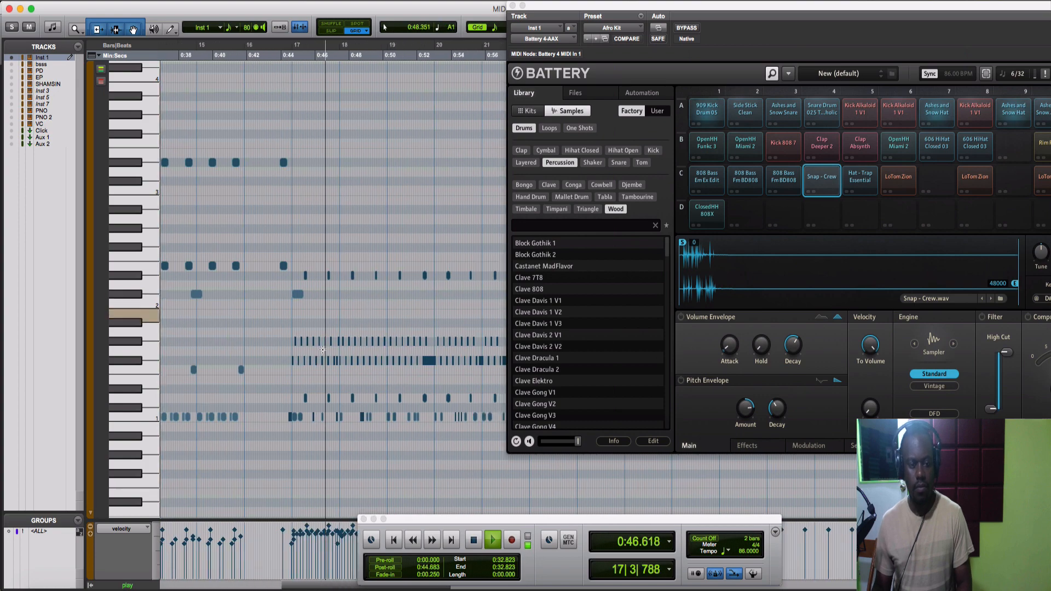
key(space)
Play the drums from just before bar 17 and select that section's first hat notes on F#1 and G#1 in turn.
click(289, 340)
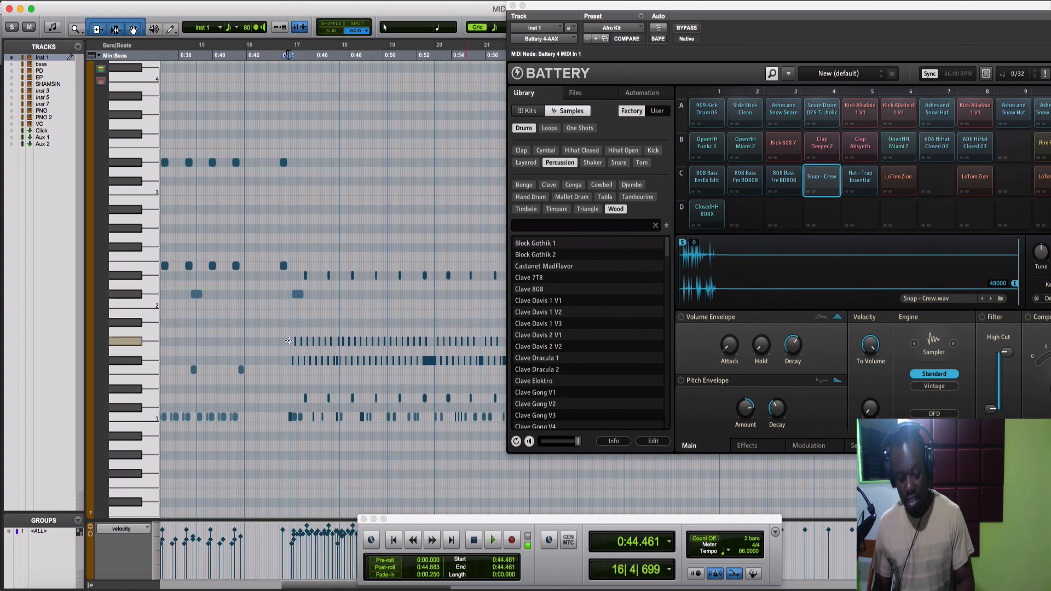
key(super+bracketright)
key(super+bracketright)
key(space)
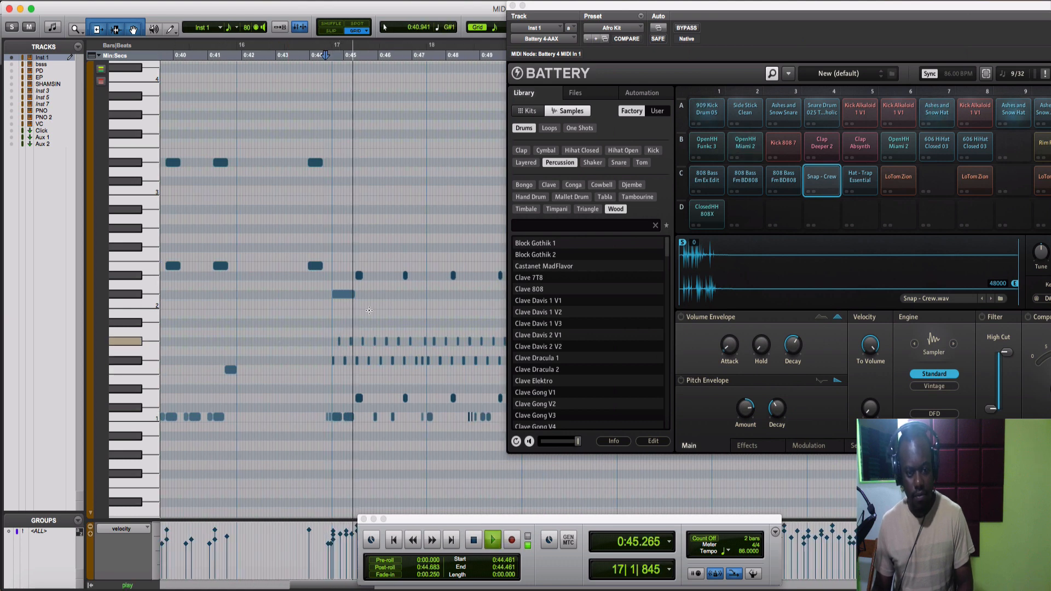
key(space)
drag(314, 361, 398, 363)
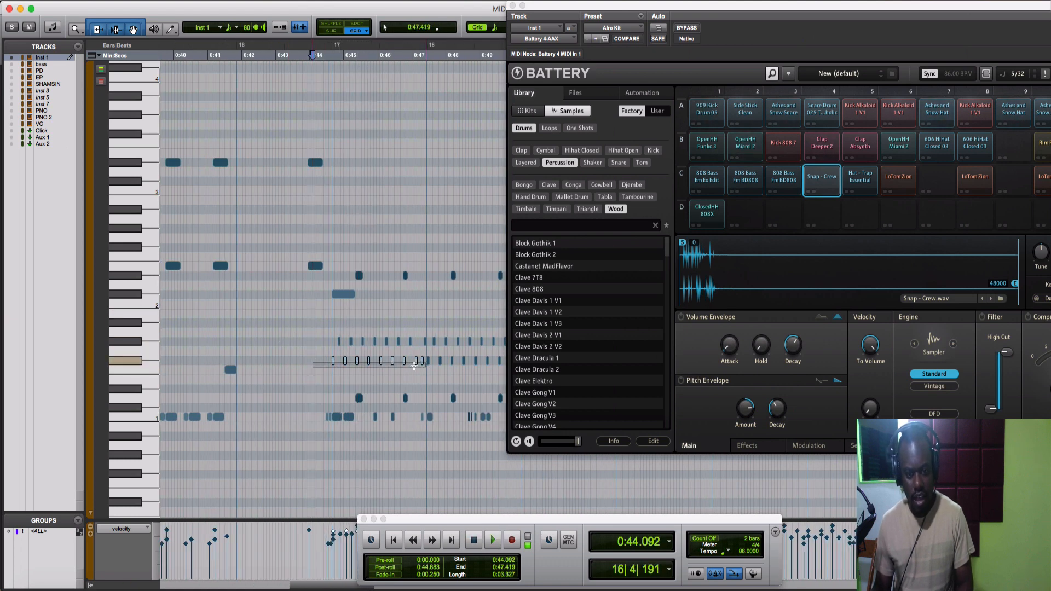
drag(307, 342, 420, 342)
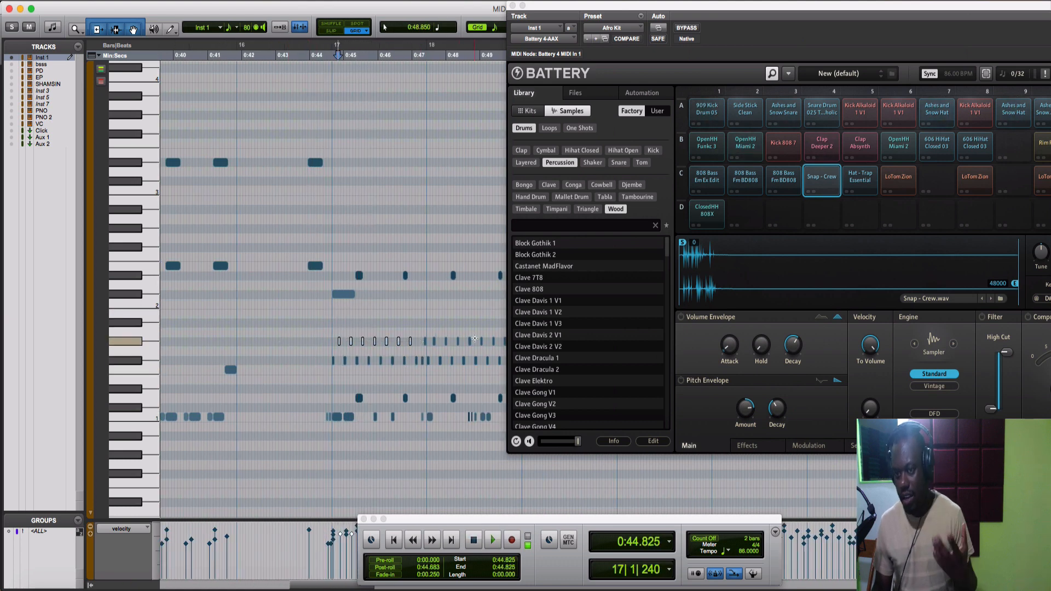
Bring the whole Battery cell grid into view and audition the Ashes and Snow hat cells A10, A7 and A9.
drag(836, 7, 720, 8)
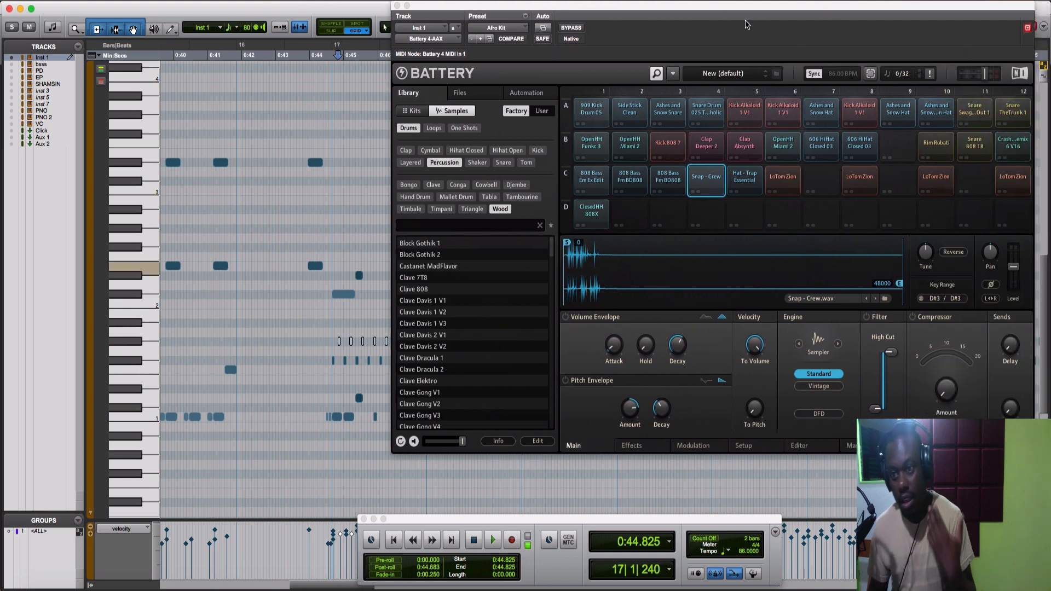
click(930, 125)
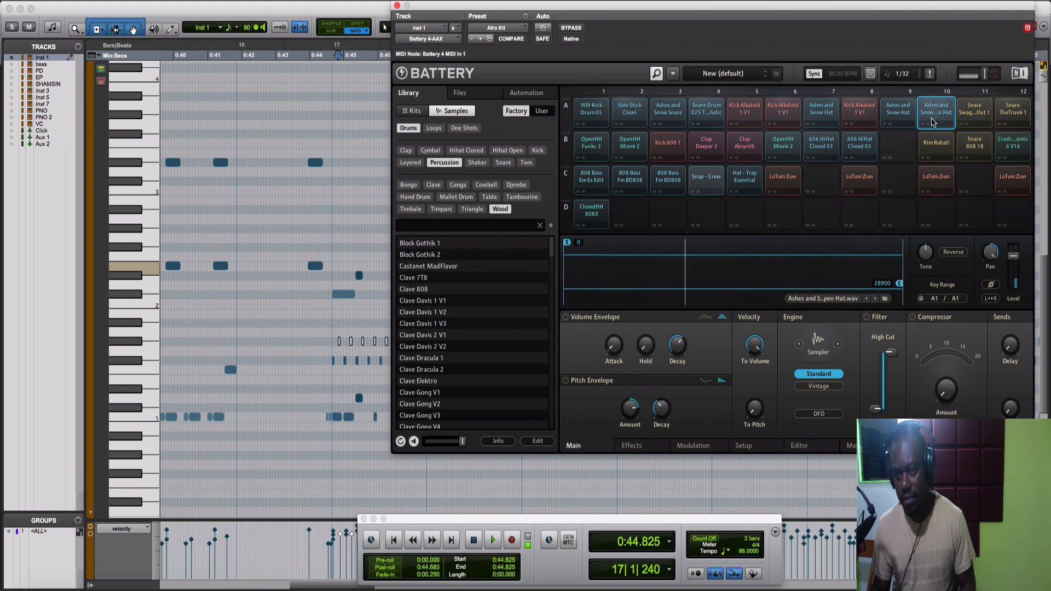
click(823, 117)
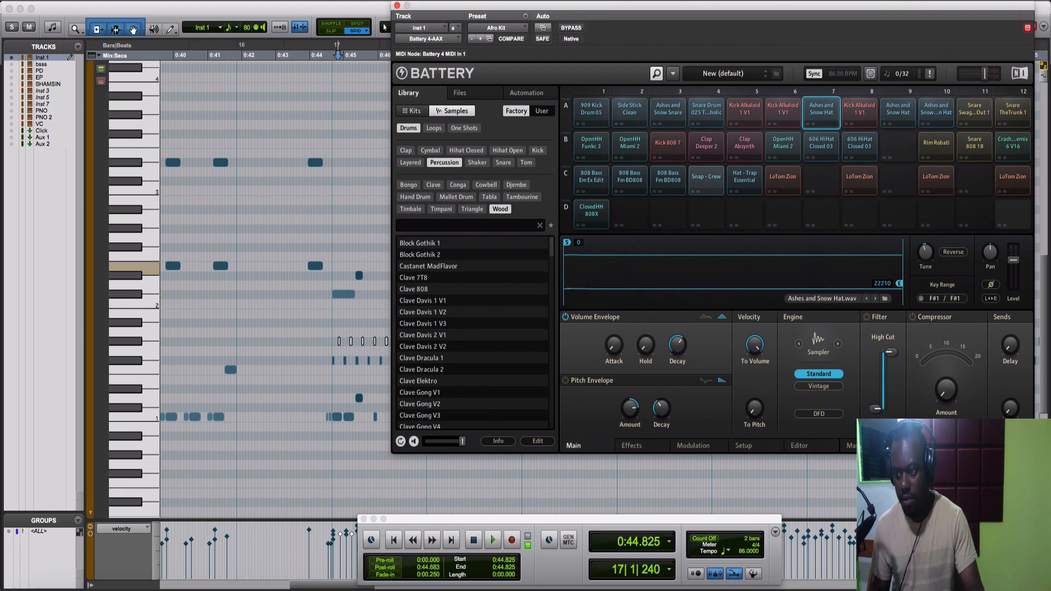
click(830, 115)
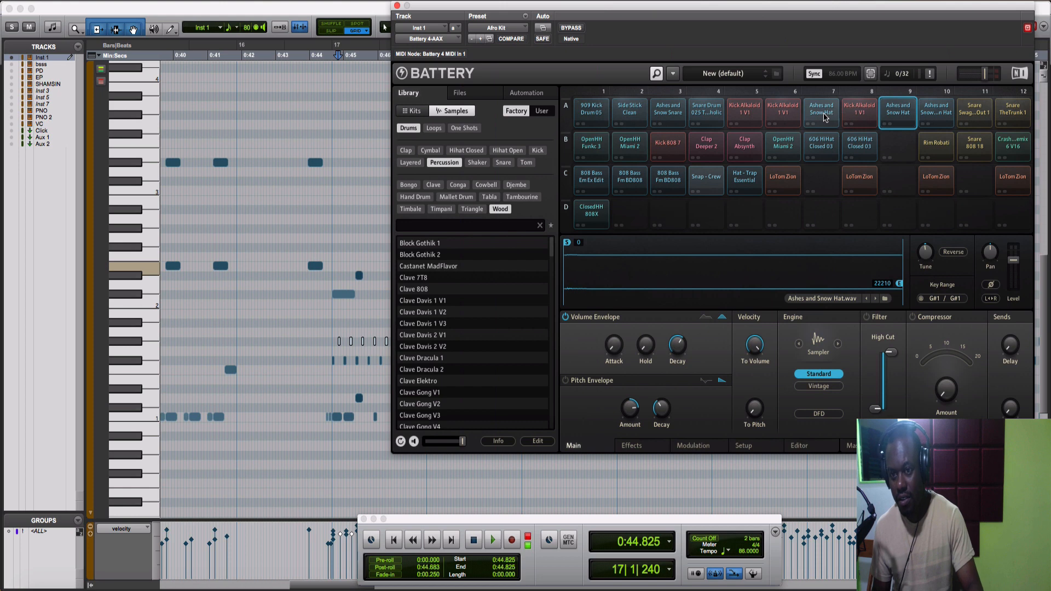
click(897, 109)
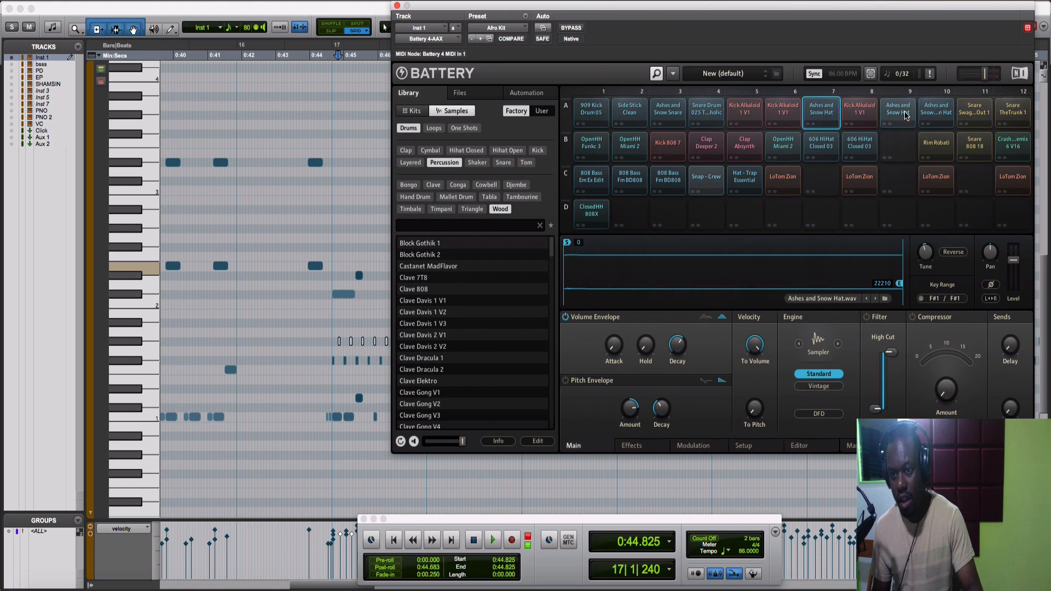
Place the cursor at 16|4|434, close the Battery window and play the drums into bar 17 with the notes enlarged.
click(319, 325)
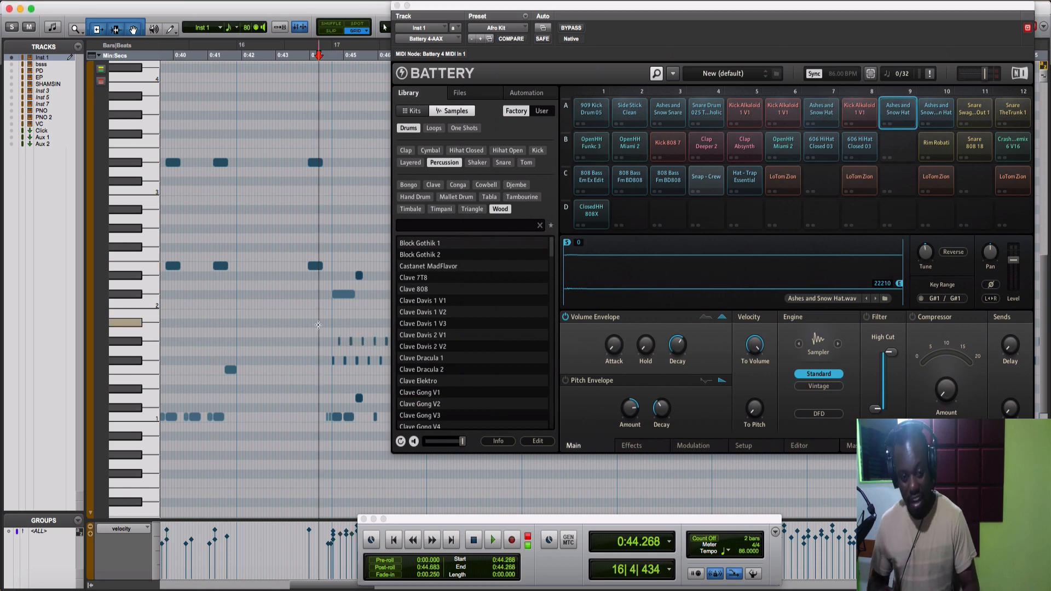
key(t)
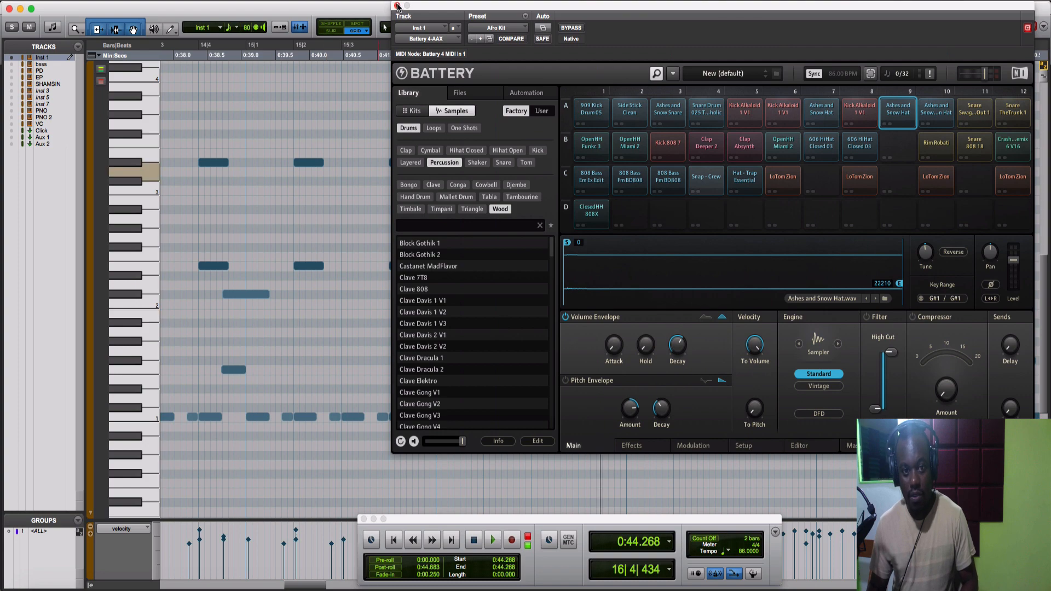
click(397, 5)
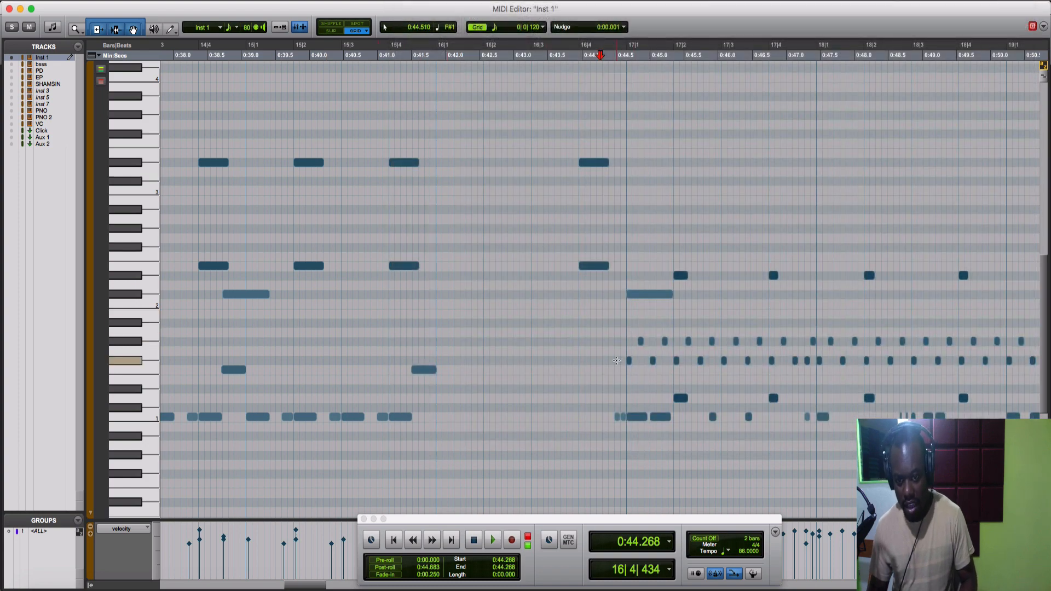
key(t)
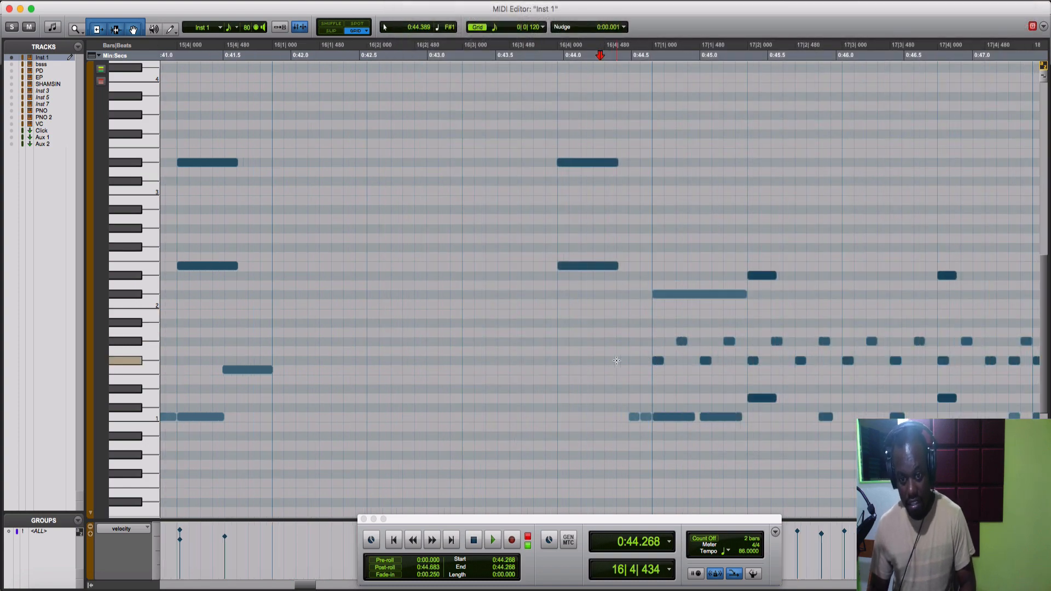
key(space)
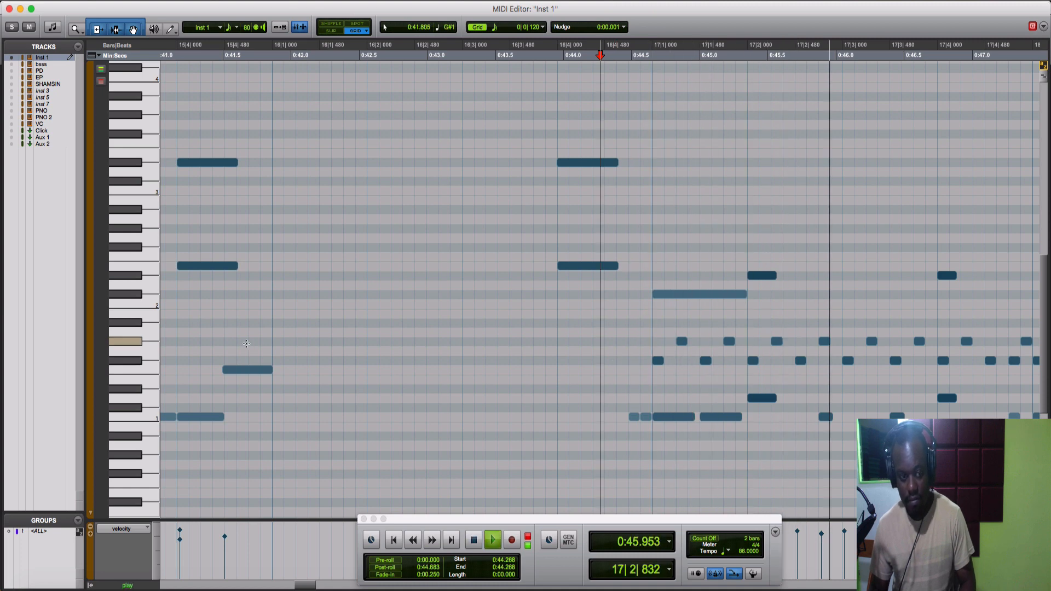
key(space)
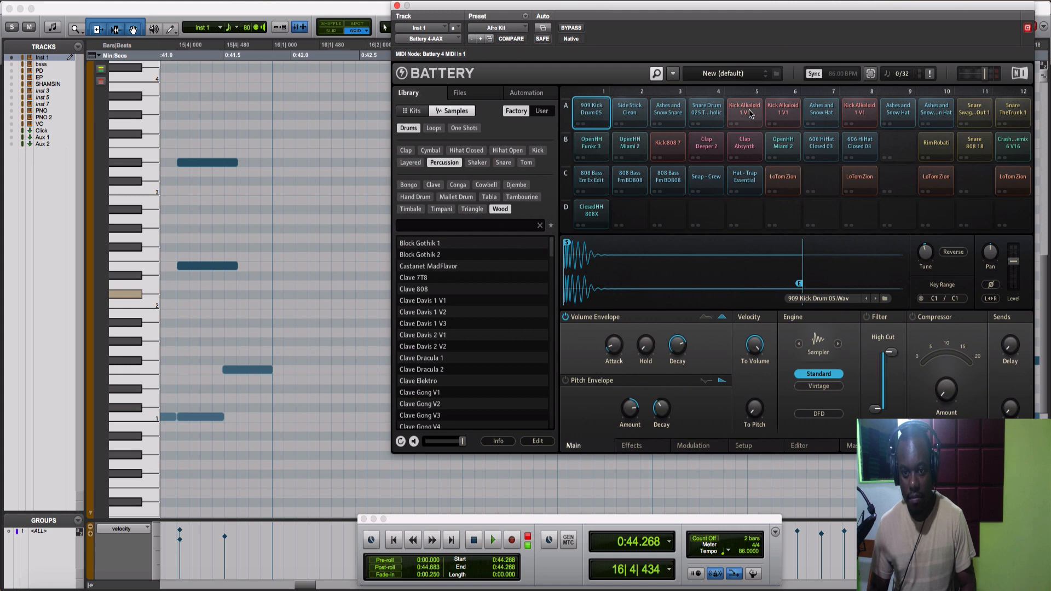
Solo the Ashes and Snow Hat cell A7 and the Kick Alkaloid 1 V1 cell A8, and play from just before bar 17.
click(815, 118)
click(847, 126)
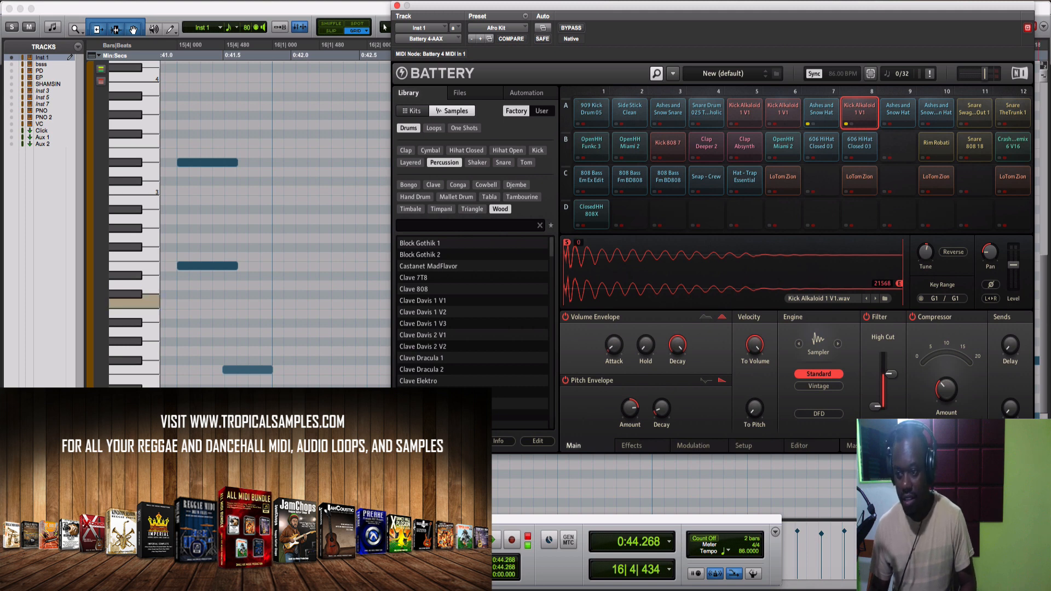
key(space)
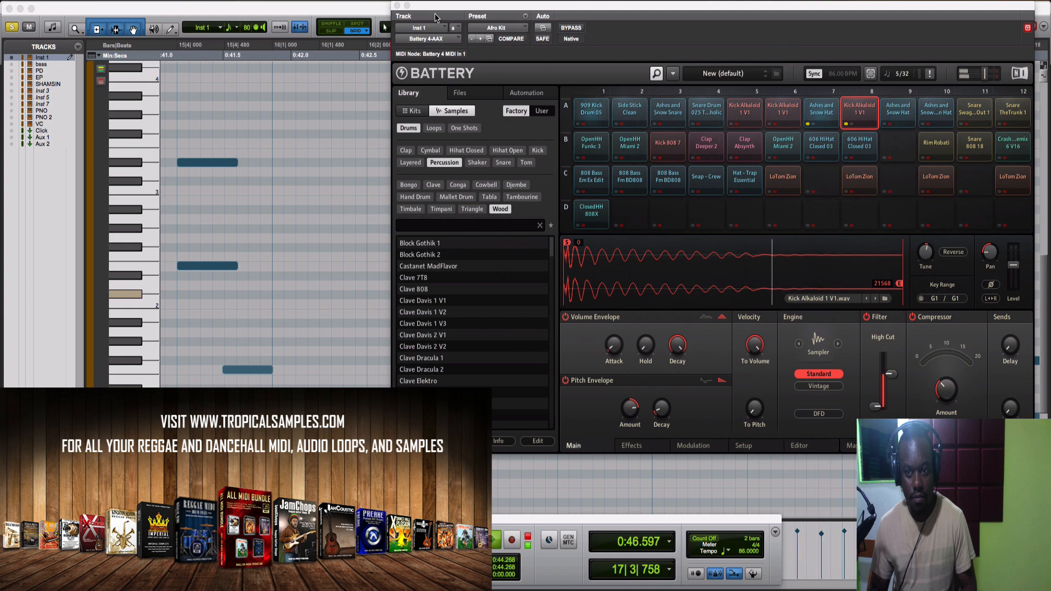
key(space)
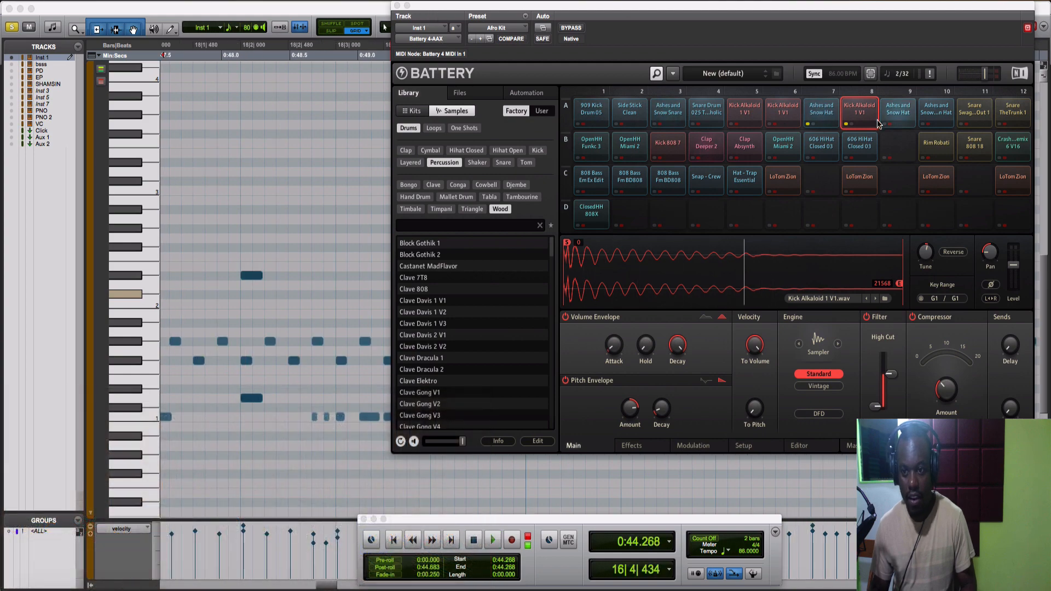
Solo the Ashes and Snow Hat cell A9 as well and play from just before bar 17 with Battery closed.
click(885, 127)
key(space)
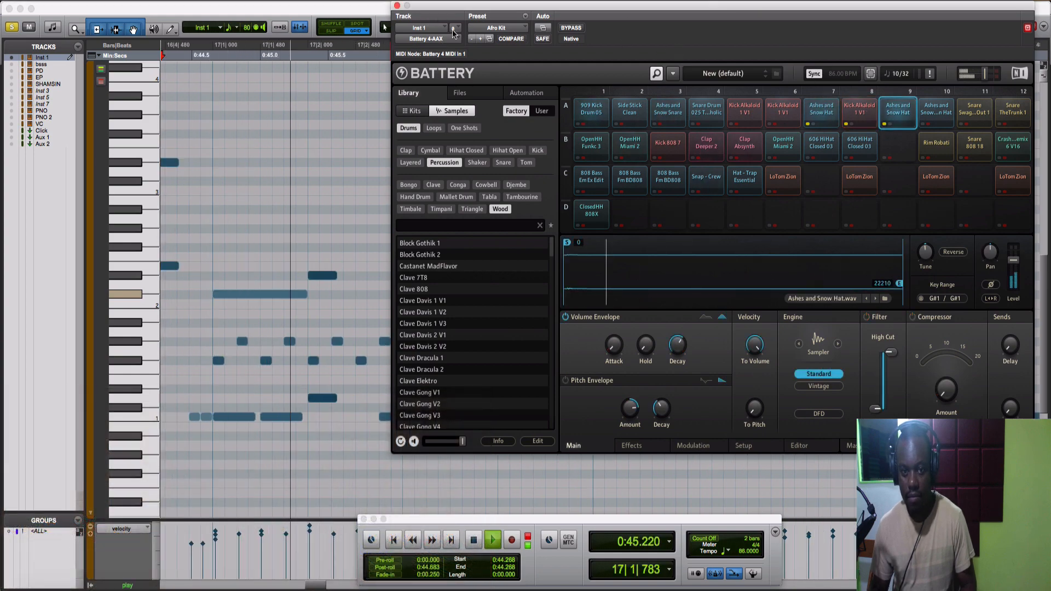
click(397, 6)
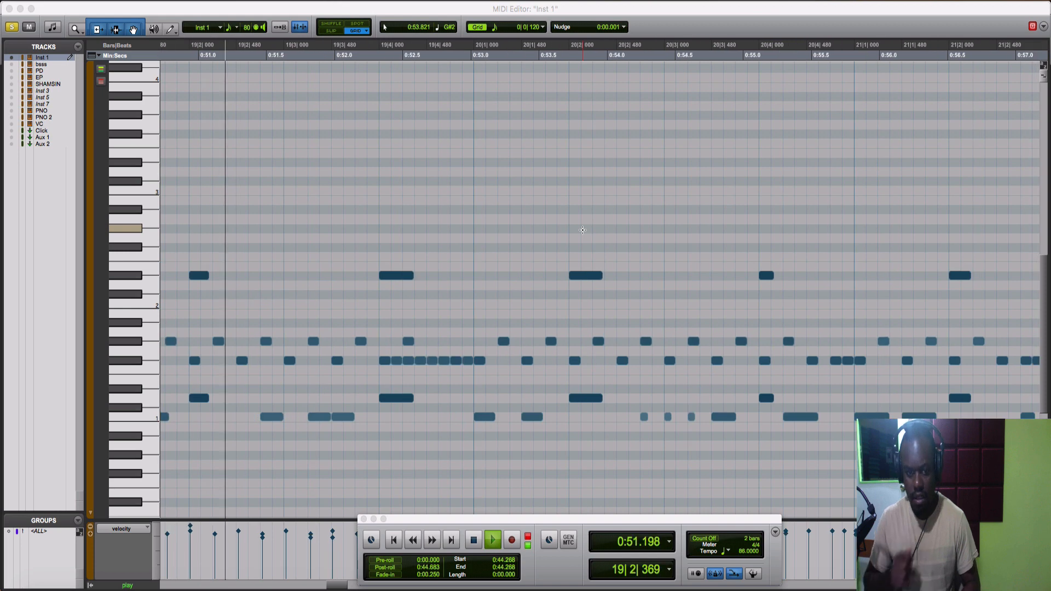
key(space)
Replay the soloed cells twice from just before bar 17 to hear the alternating hat pattern.
key(space)
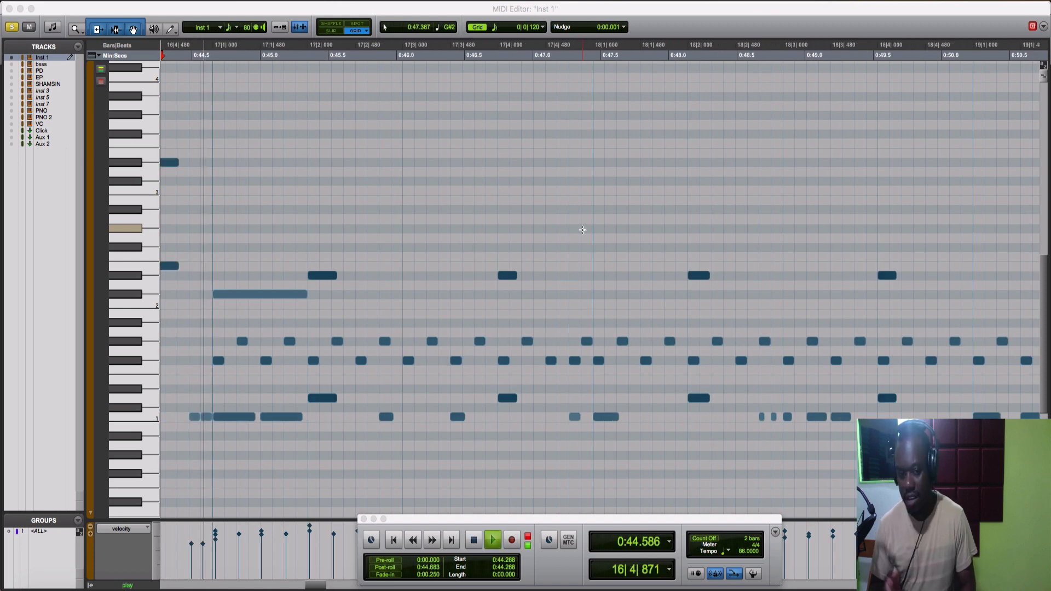
key(space)
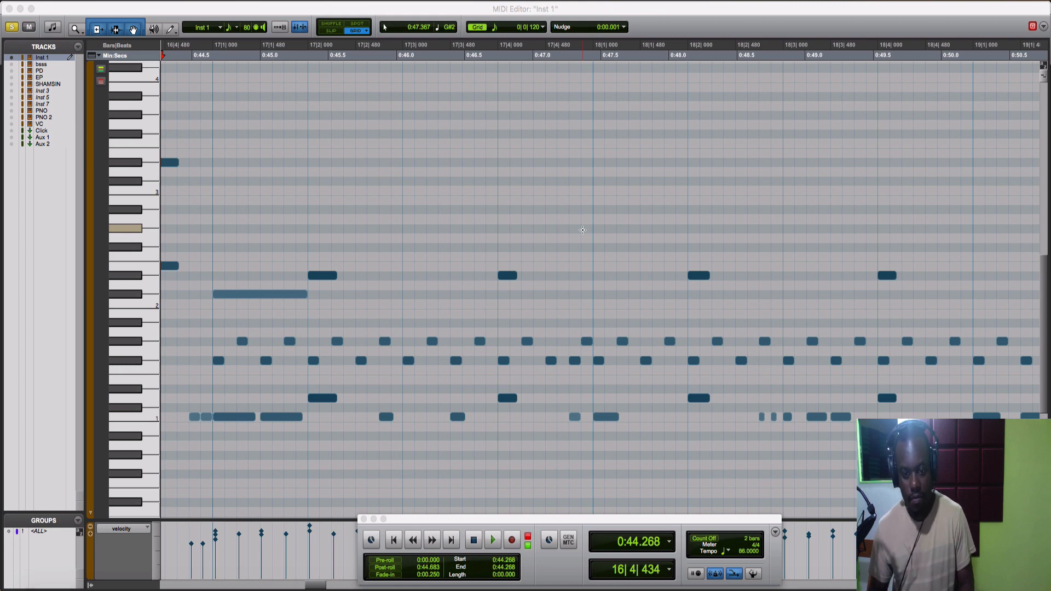
key(space)
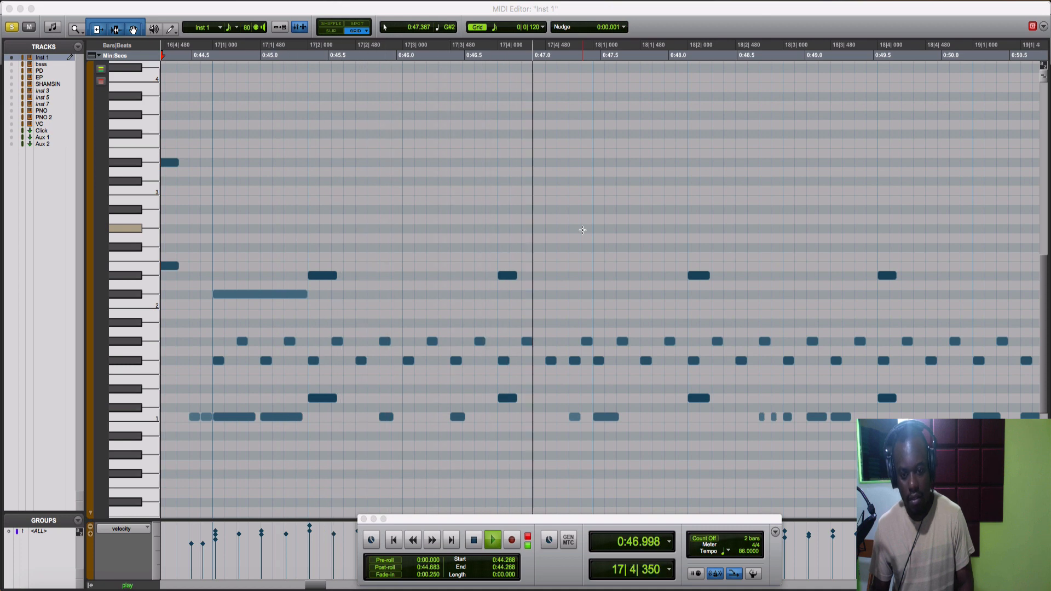
Stop playback and move bar 17's upper-row hat notes down onto the lower hat row.
key(space)
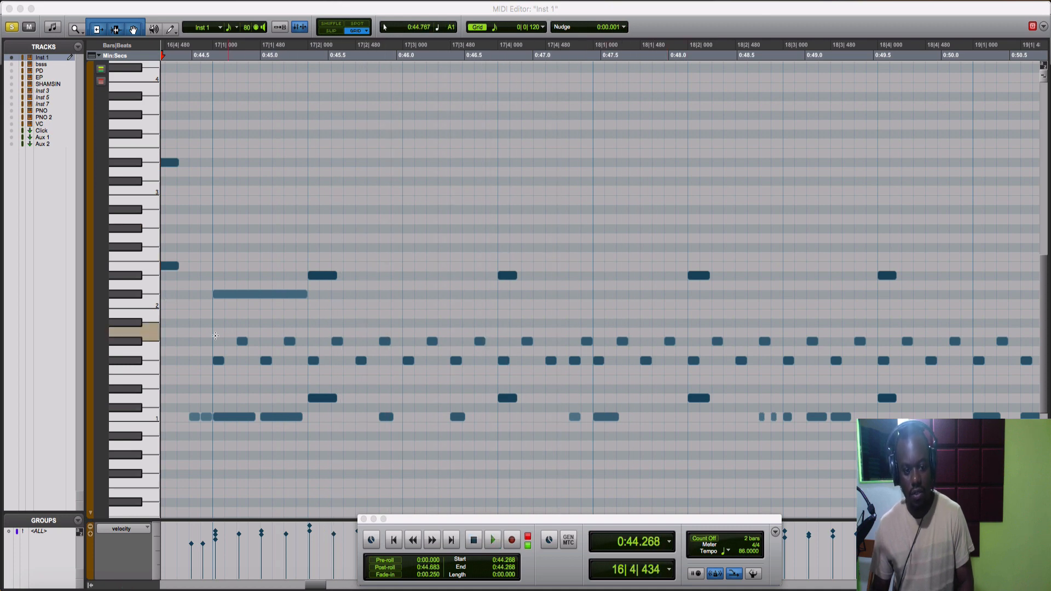
drag(191, 334, 594, 340)
click(242, 342)
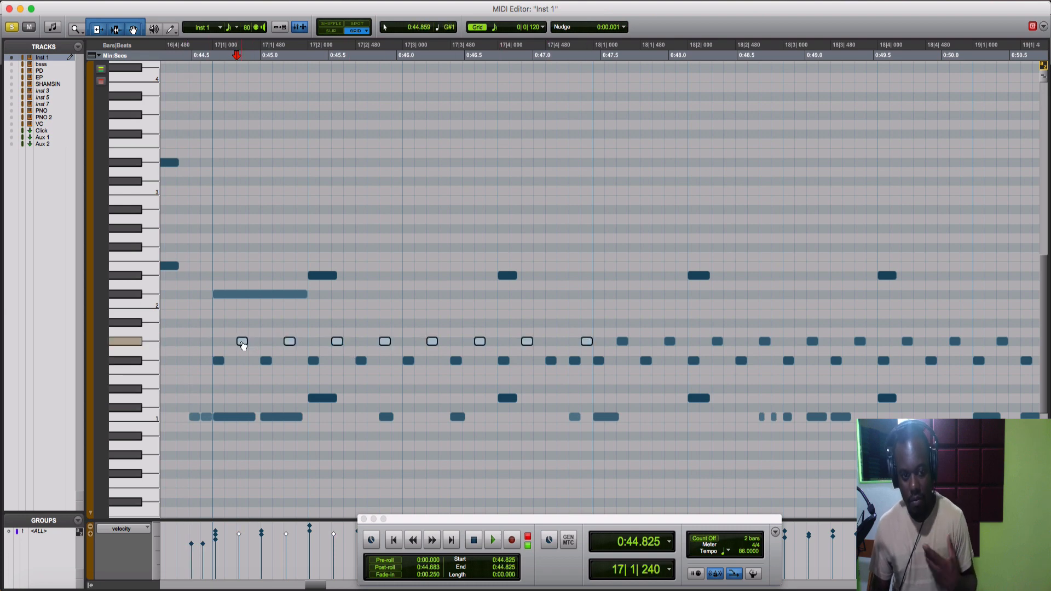
drag(243, 344, 242, 363)
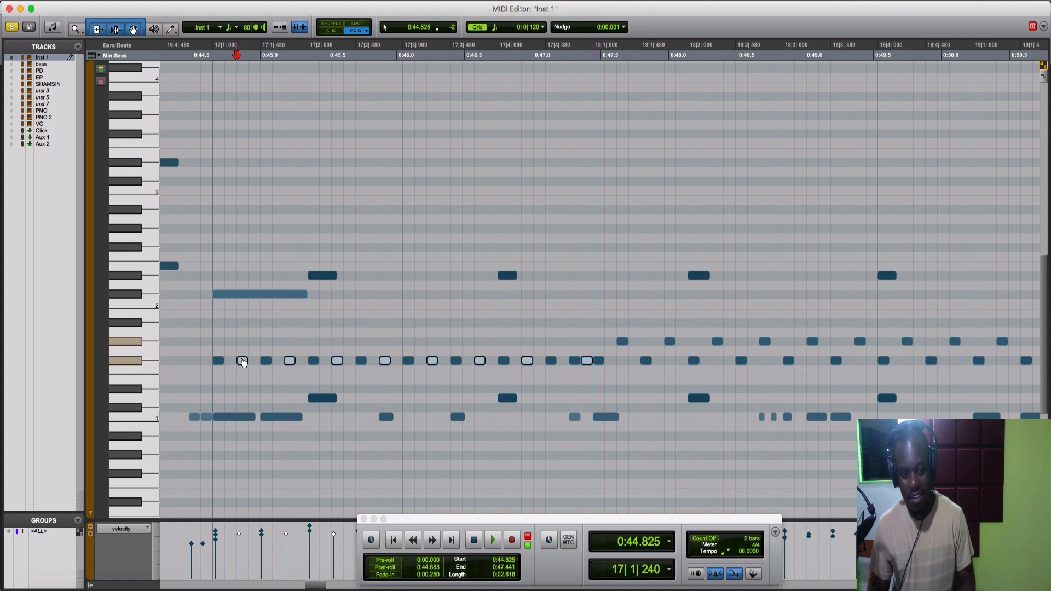
Place the cursor at 16|4|755 and play bar 17 three times with all its hats on one row.
click(192, 371)
key(space)
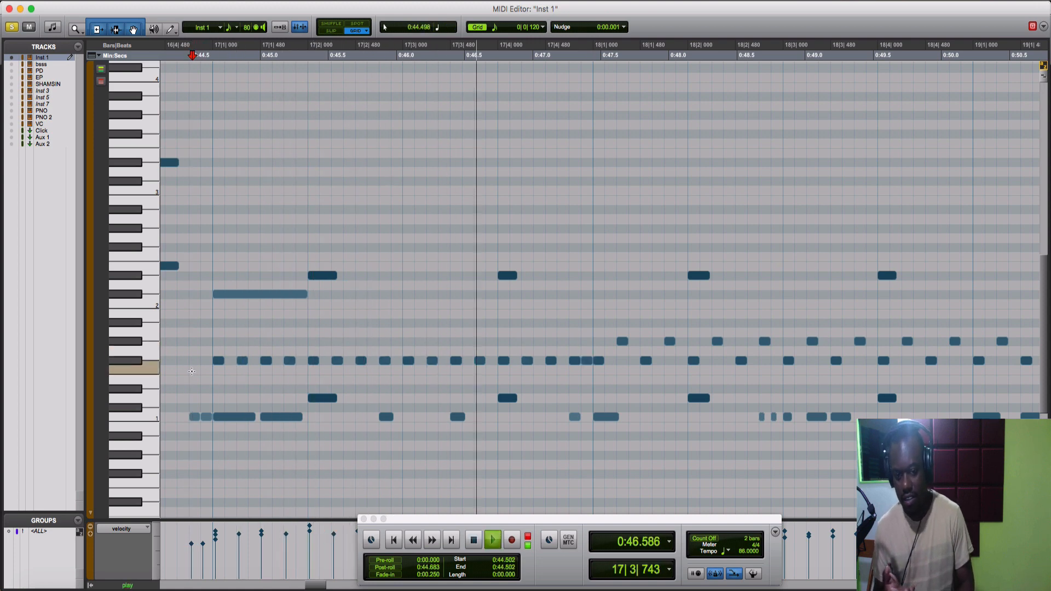
key(space)
key(space)
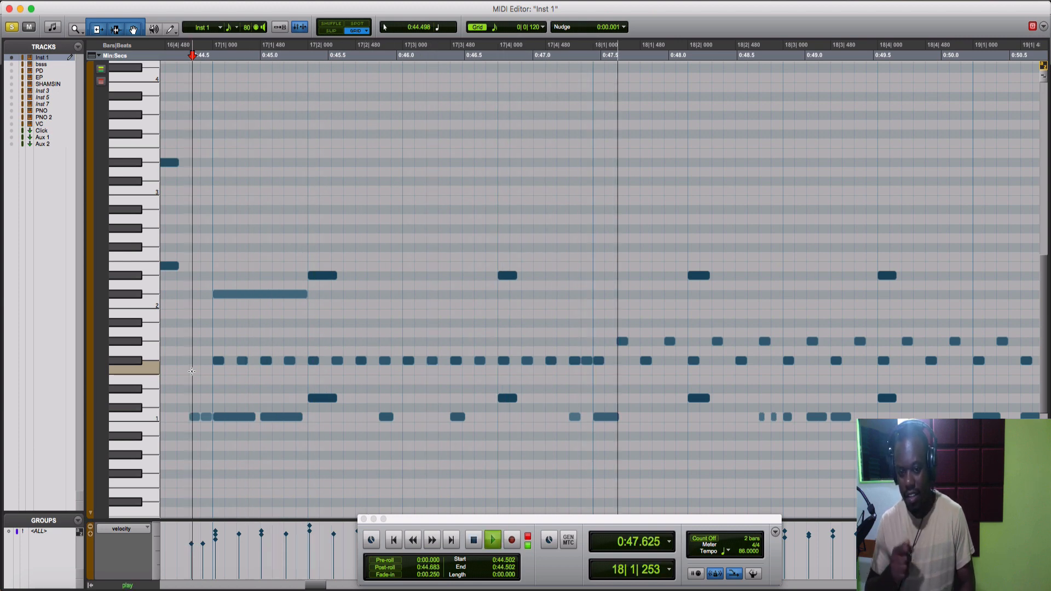
key(space)
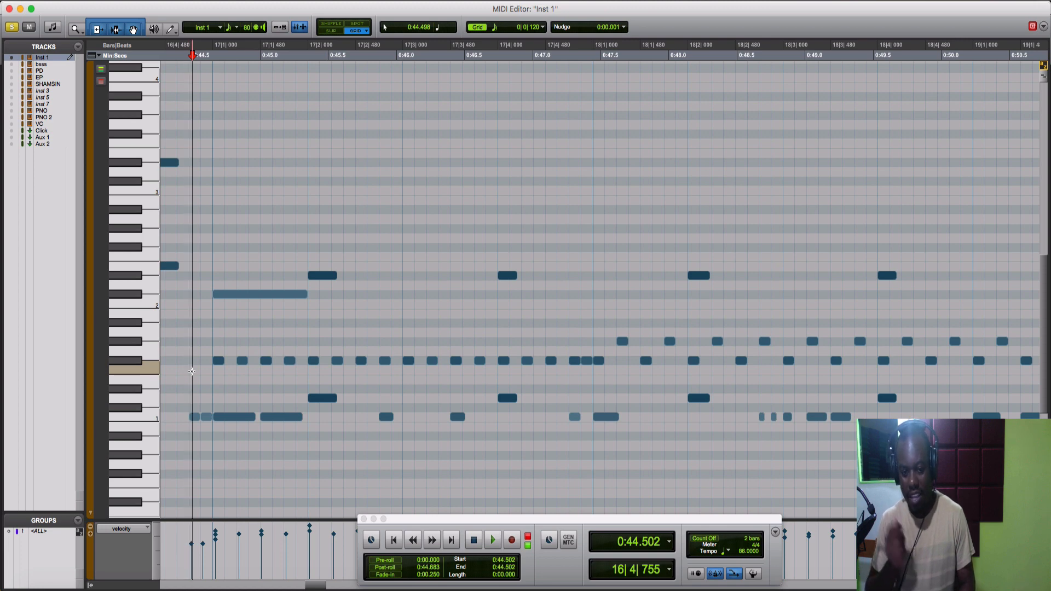
key(space)
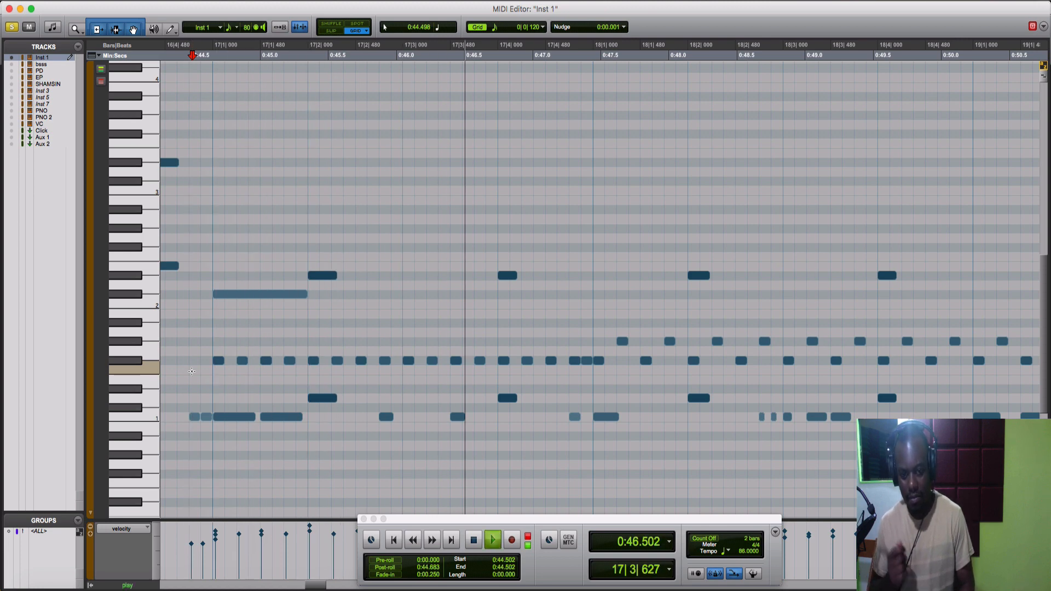
key(space)
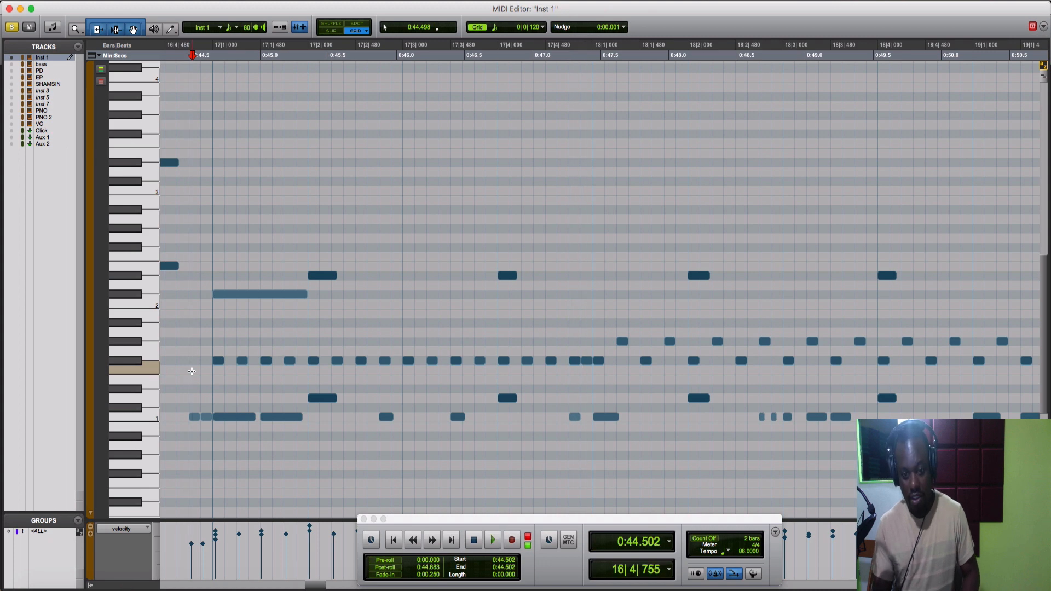
Undo the hat note move and replay the alternating hat pattern, the second time from 16|4|650.
key(super+z)
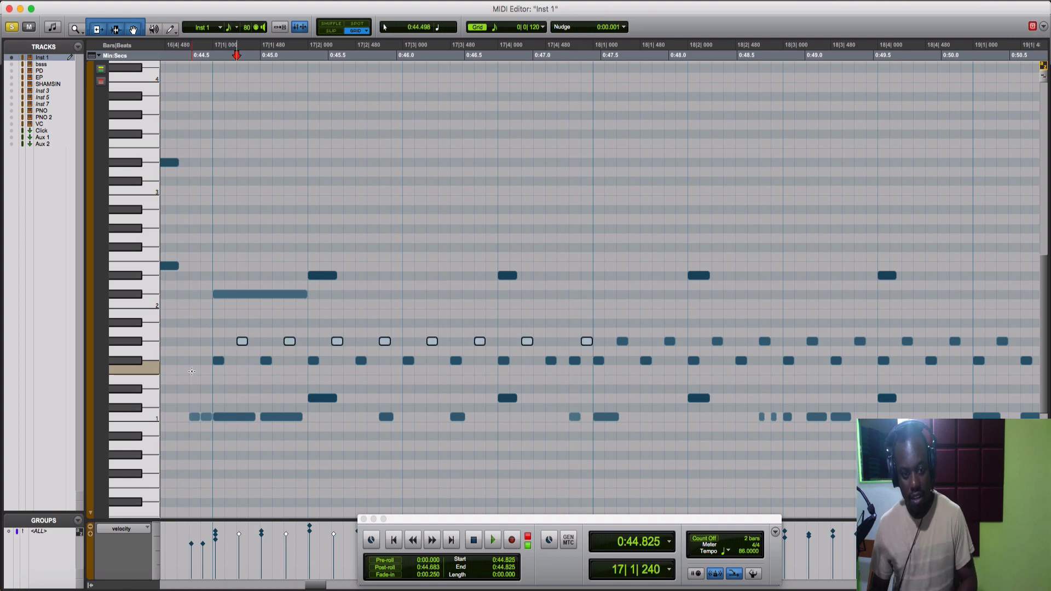
key(space)
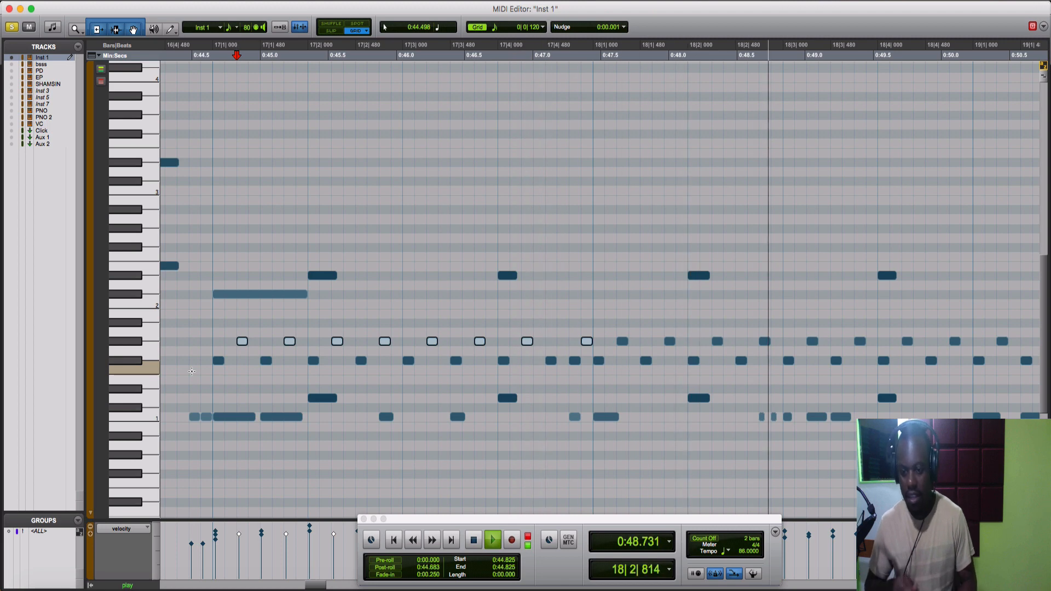
key(space)
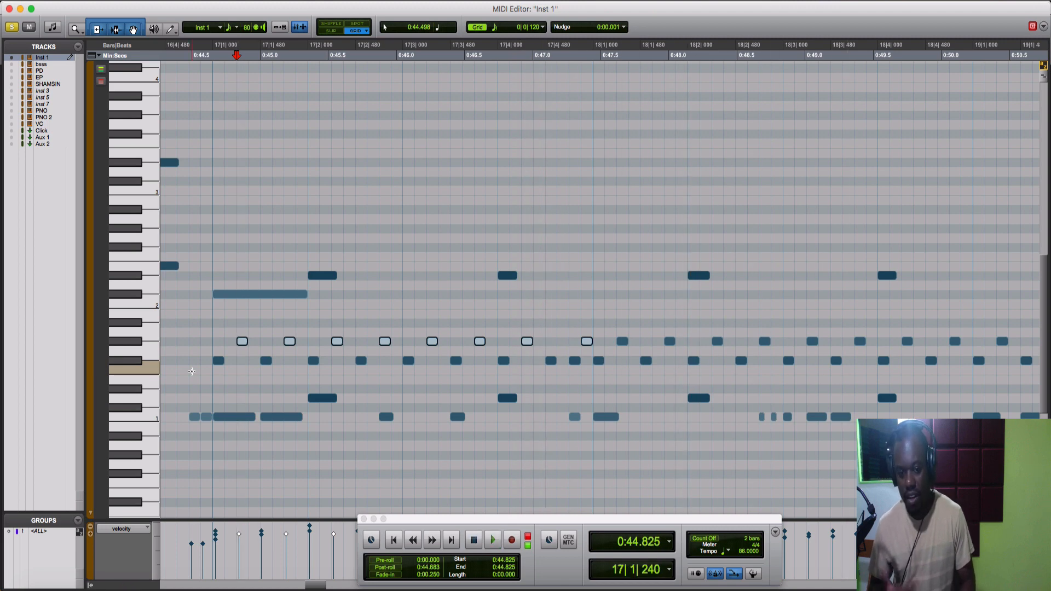
click(182, 369)
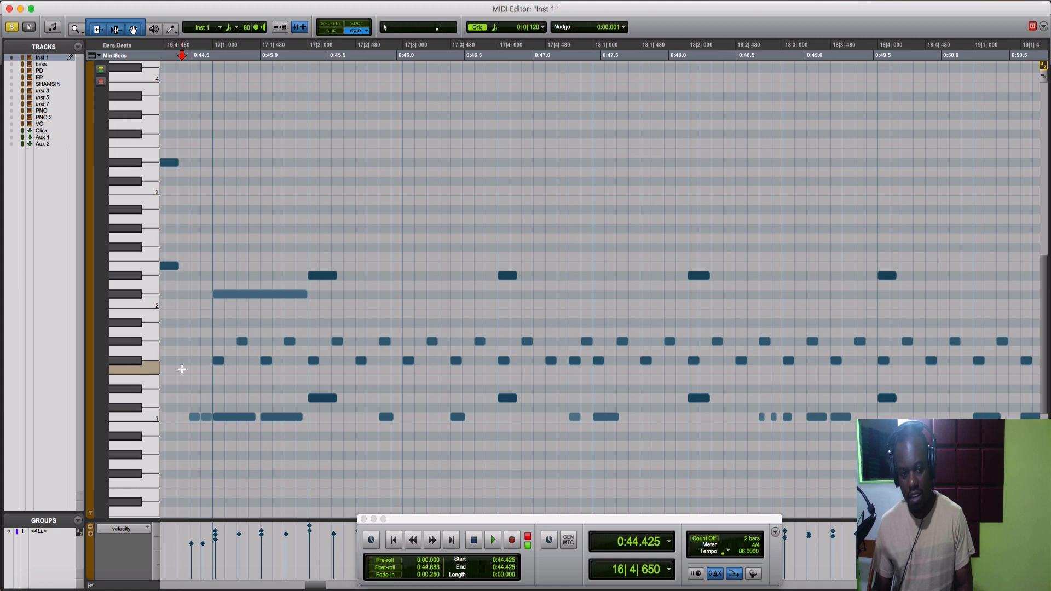
key(space)
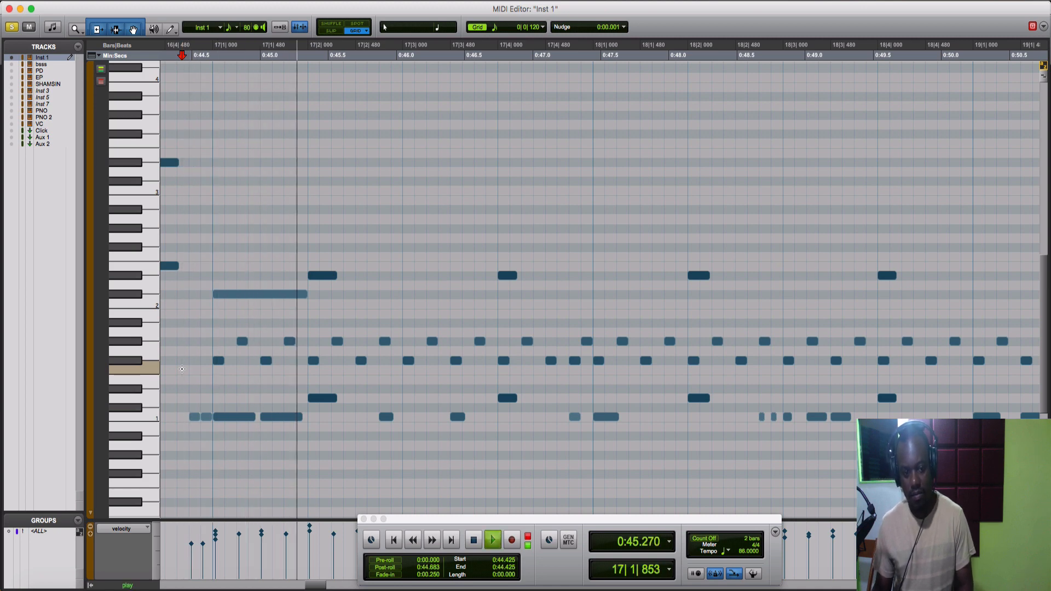
key(space)
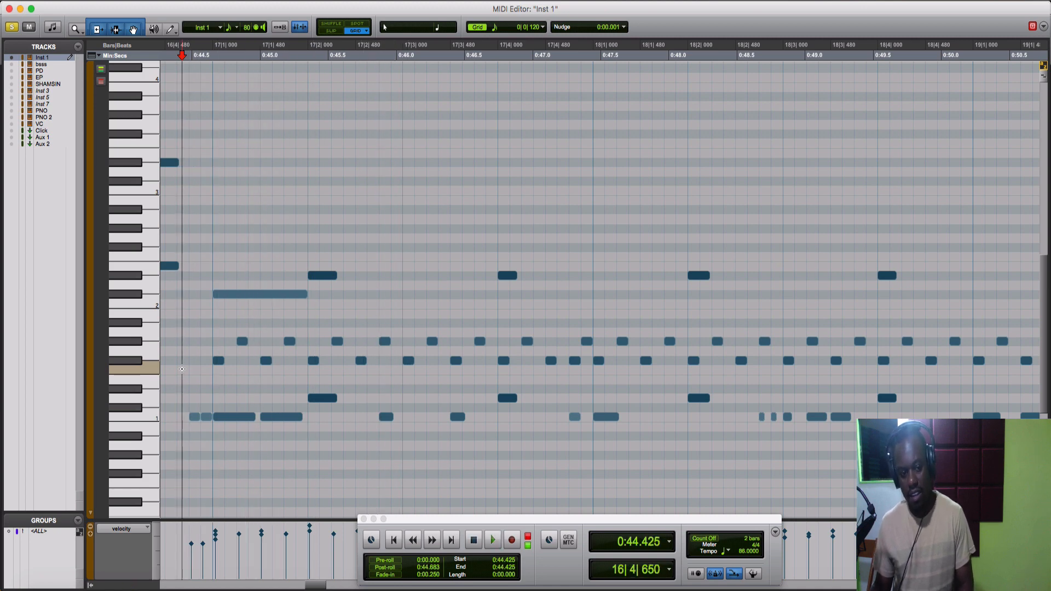
Play from 16|4|650, turn off the Inst 1 track's solo during playback and close the MIDI Editor.
key(space)
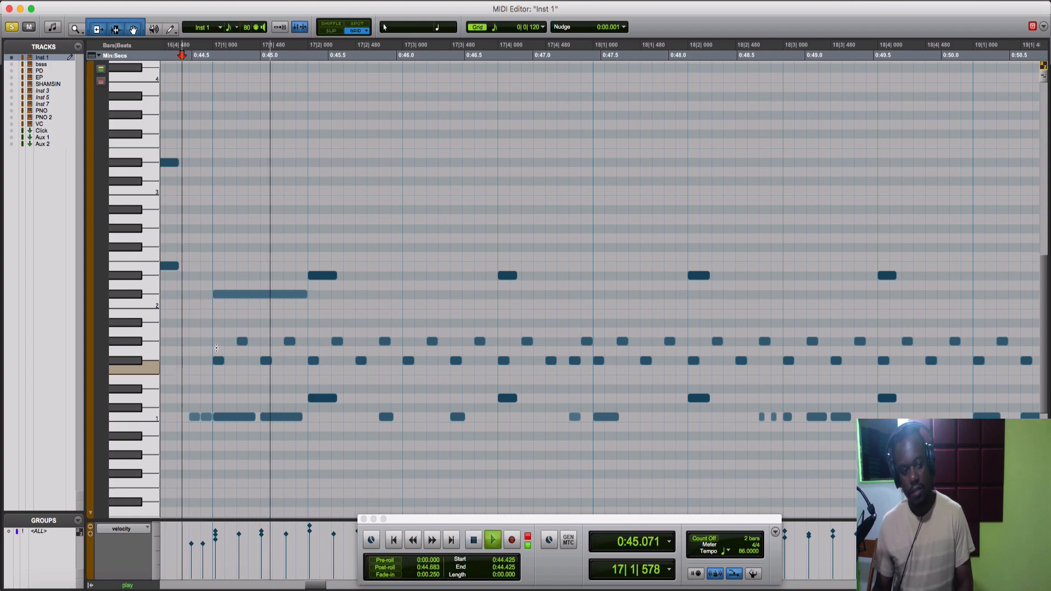
click(11, 29)
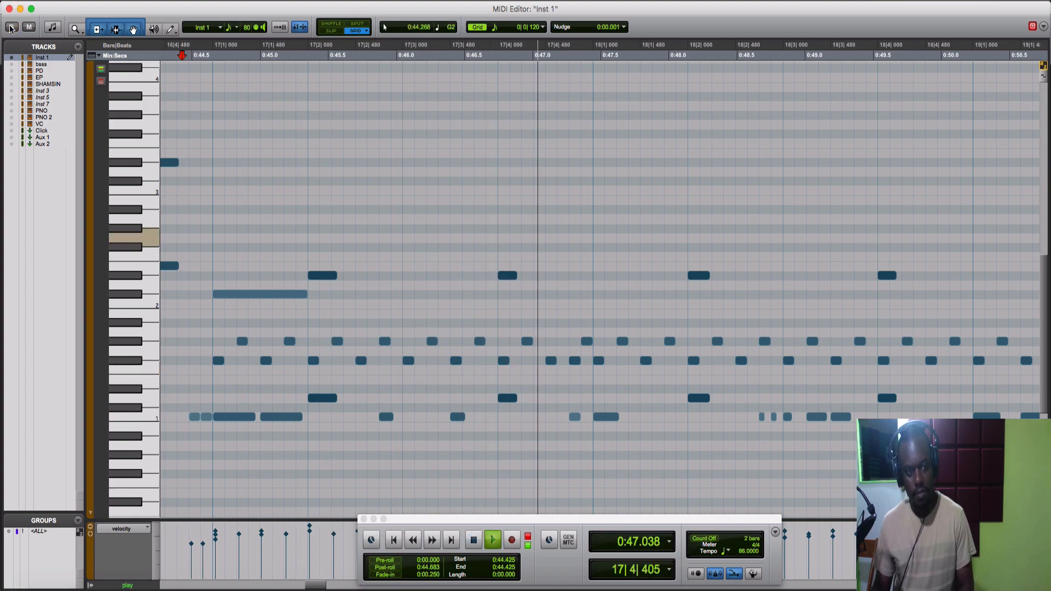
click(9, 9)
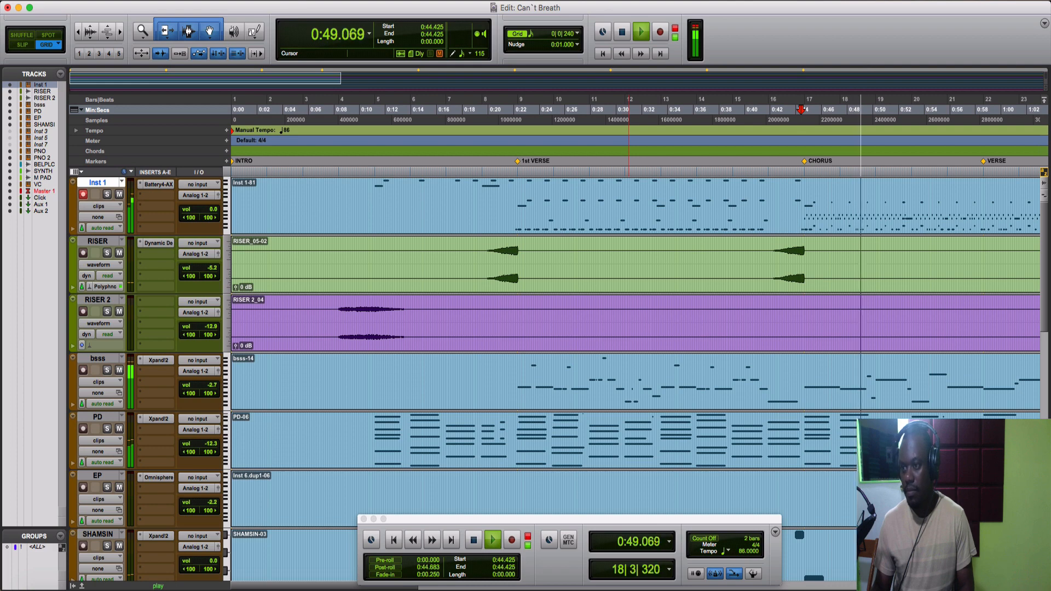
Open Battery 4 on the Inst 1 track, audition the Clap Deeper 2 cell B4 and replay the chorus from 16|4|650.
click(158, 184)
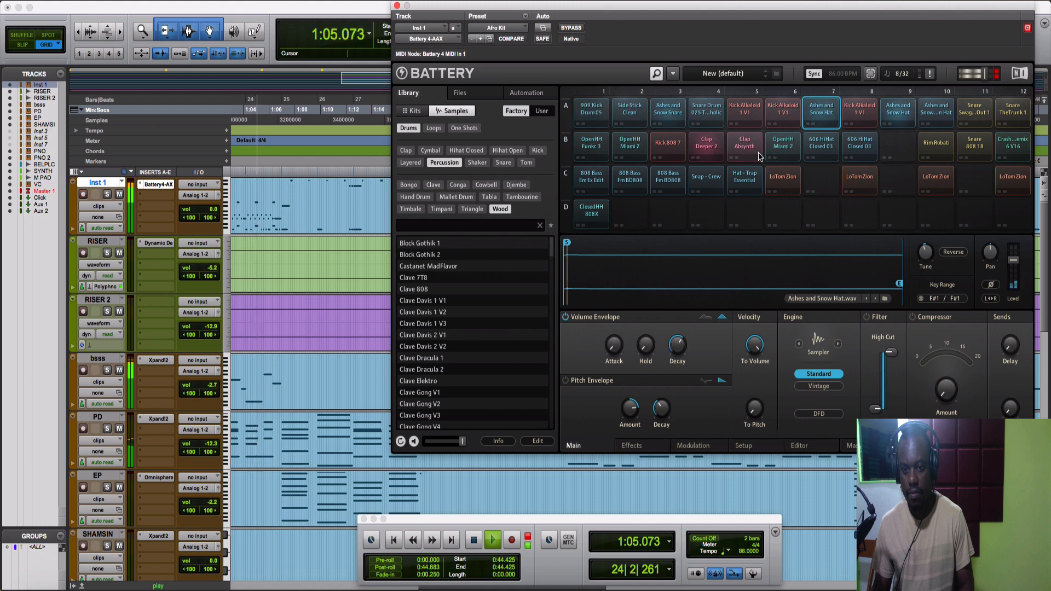
key(space)
click(706, 145)
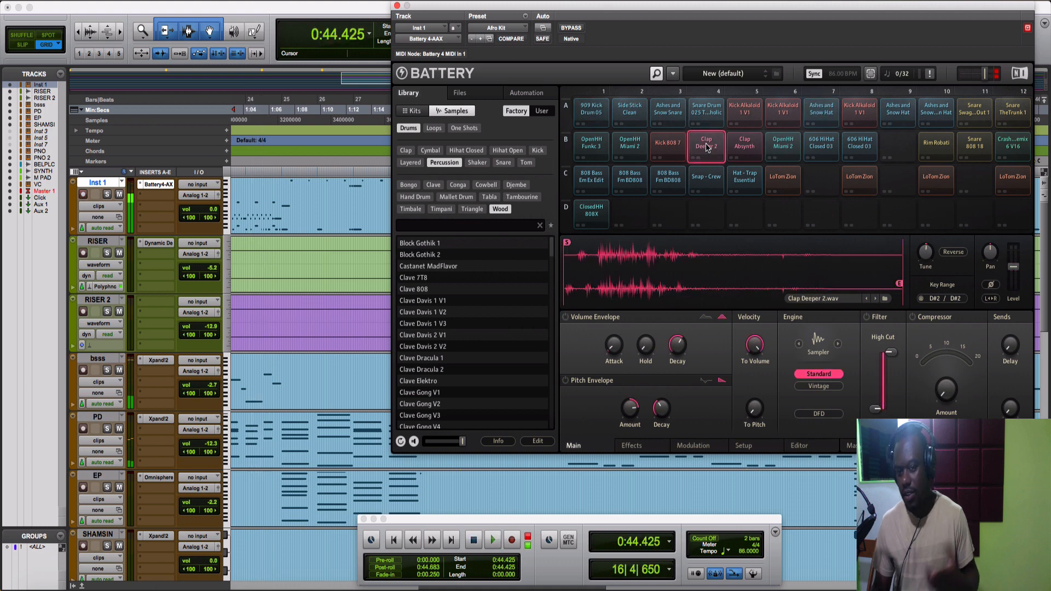
key(space)
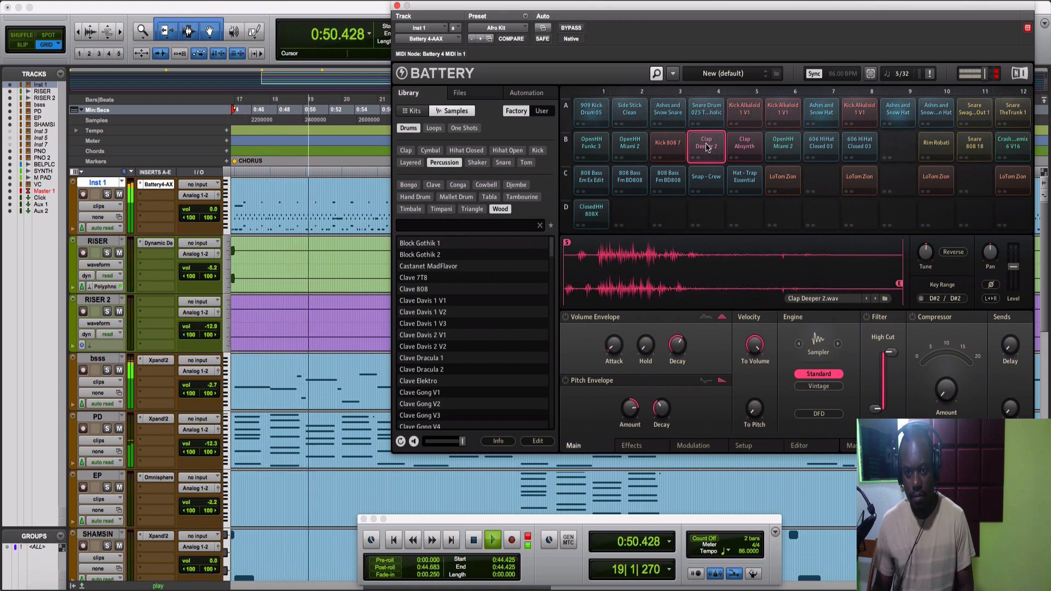
key(space)
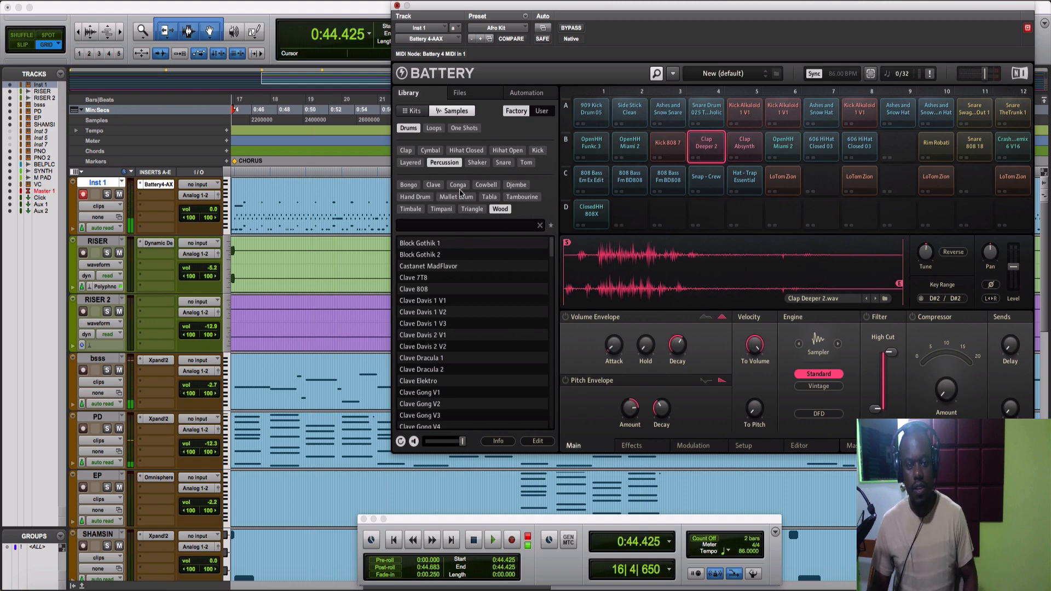
Close the Battery window, place the cursor at 8|4|480 and play into the 1st VERSE section.
key(super+w)
scroll(551, 352, left, 10)
click(508, 211)
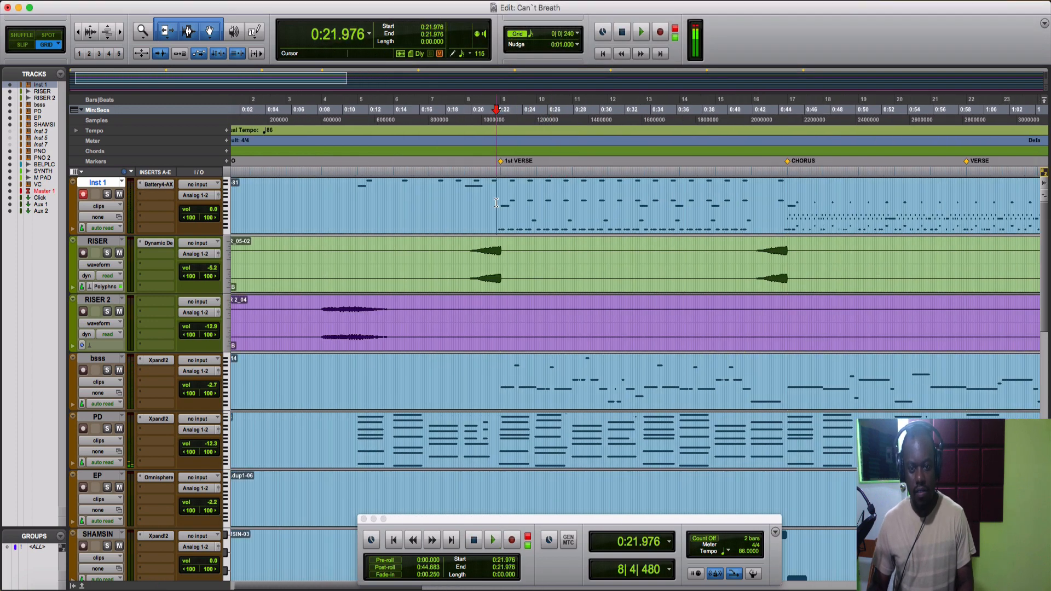
key(space)
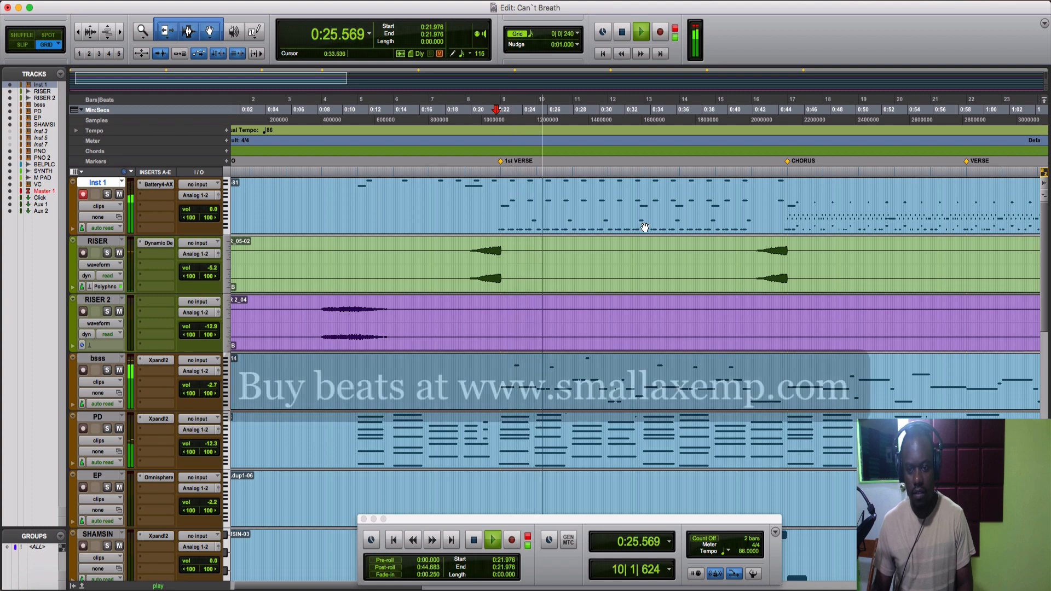
key(space)
Play from 28|4|720 before the second chorus, open the Inst 1 clip in the MIDI Editor and stop playback.
scroll(712, 240, right, 15)
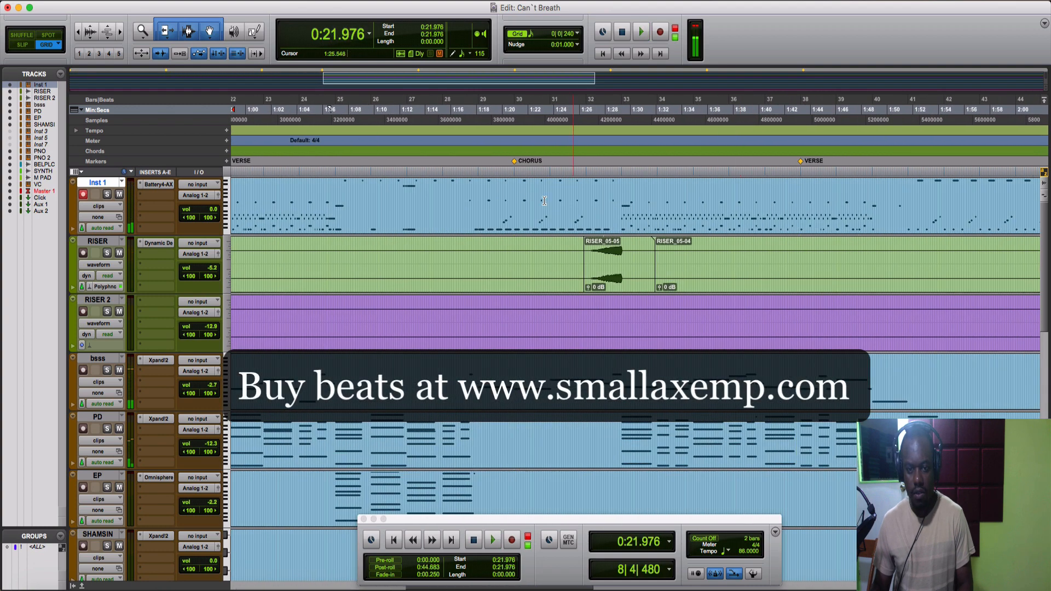
click(477, 197)
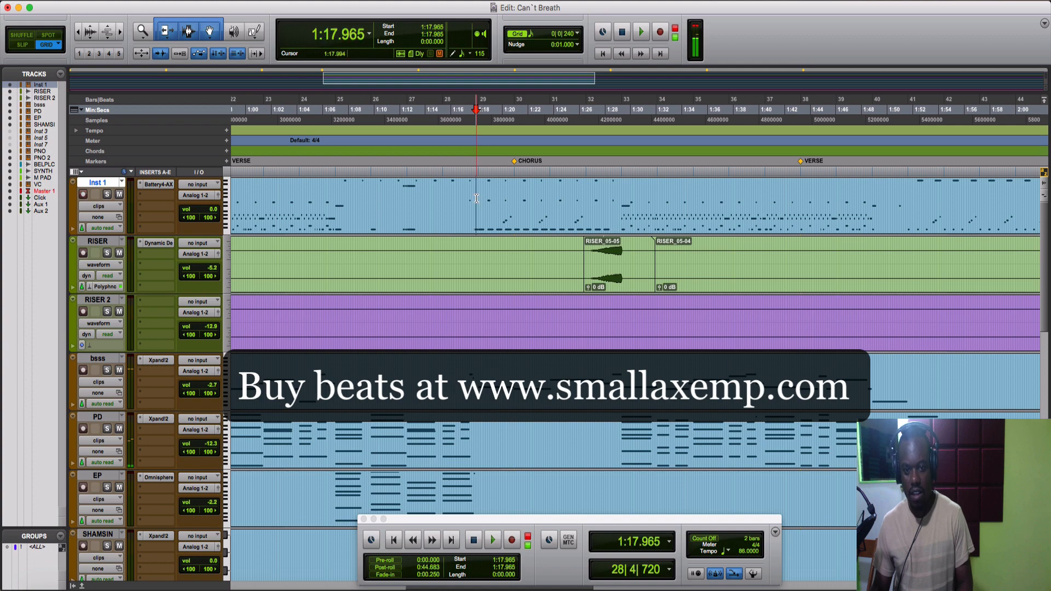
key(space)
double_click(560, 226)
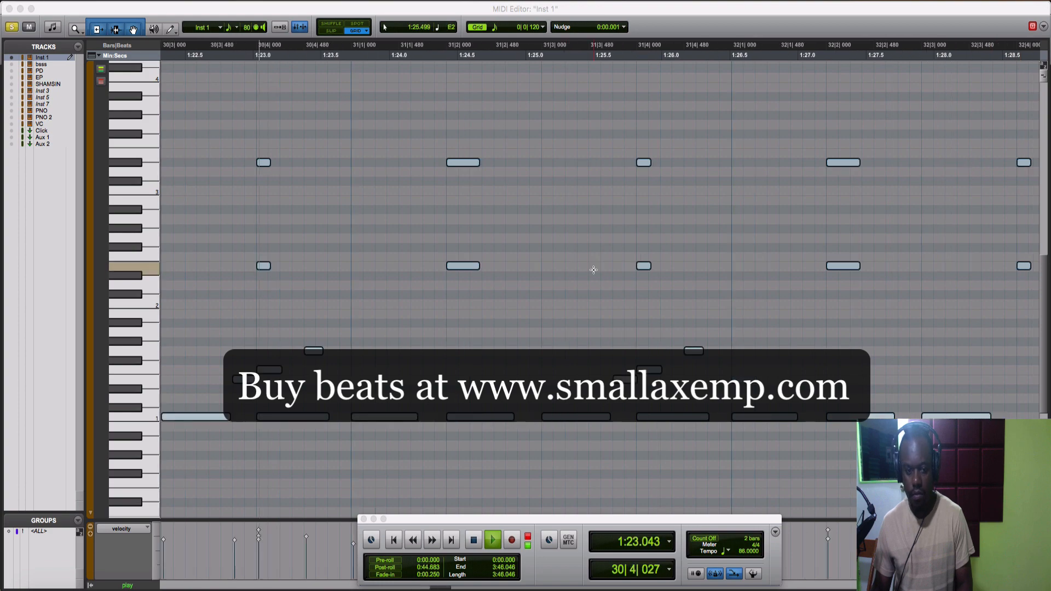
key(space)
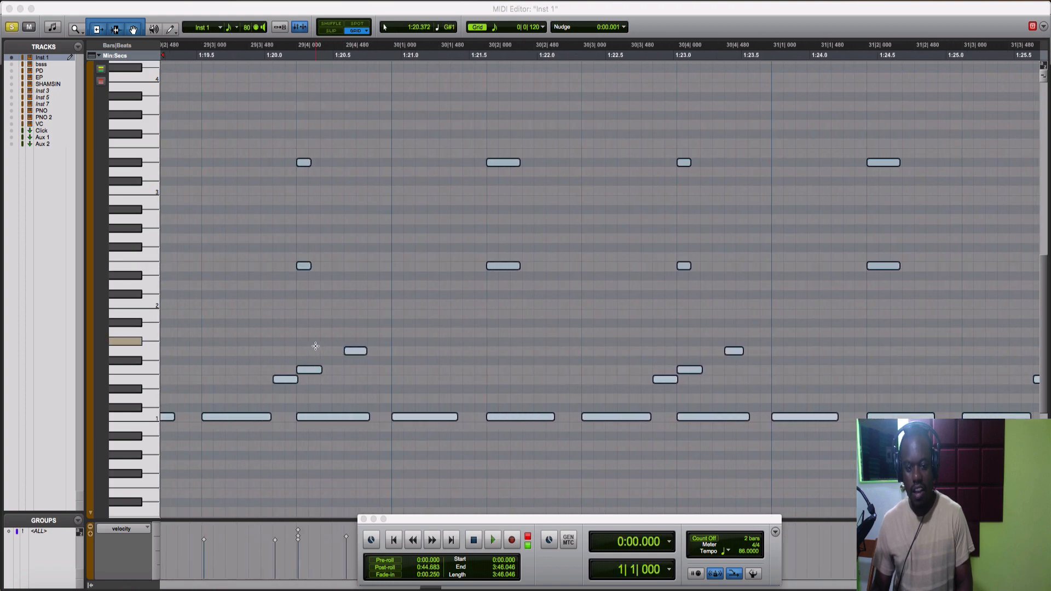
Play the drum pattern from 29|3|273 twice, the second time with the Battery window open.
click(228, 347)
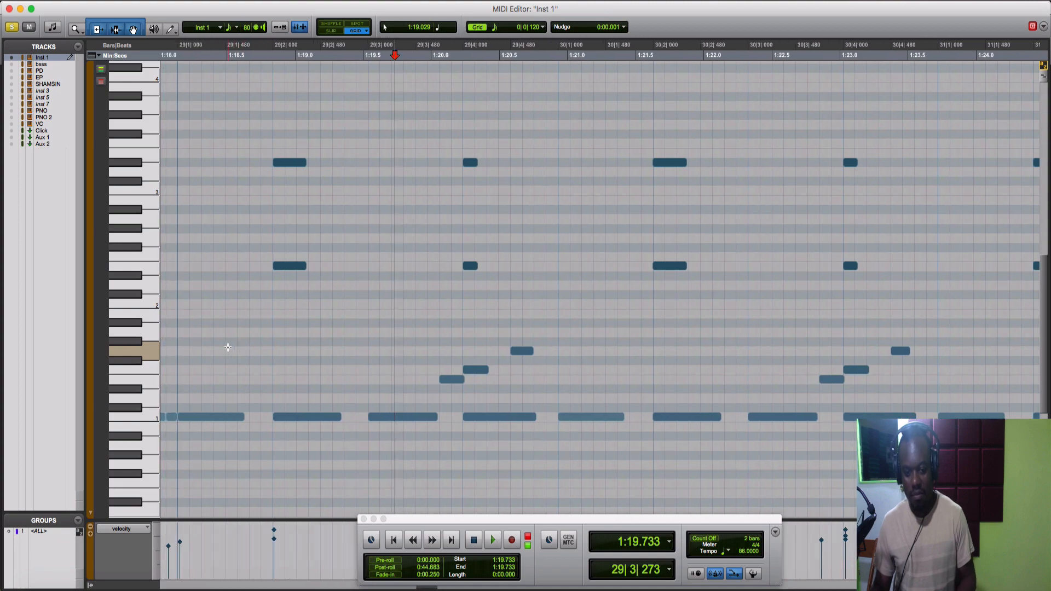
key(space)
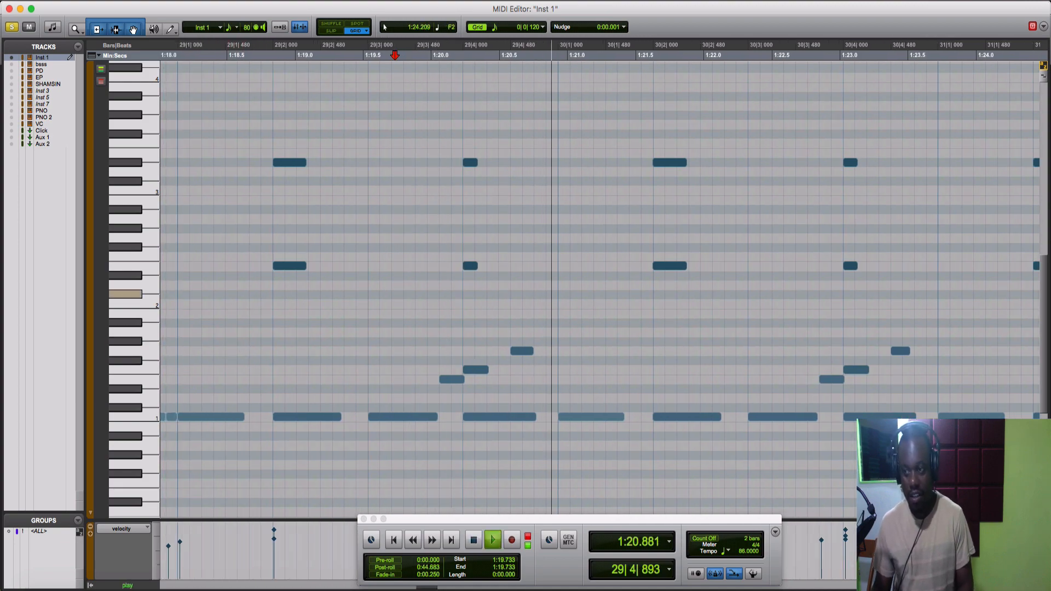
key(space)
key(super+Tab)
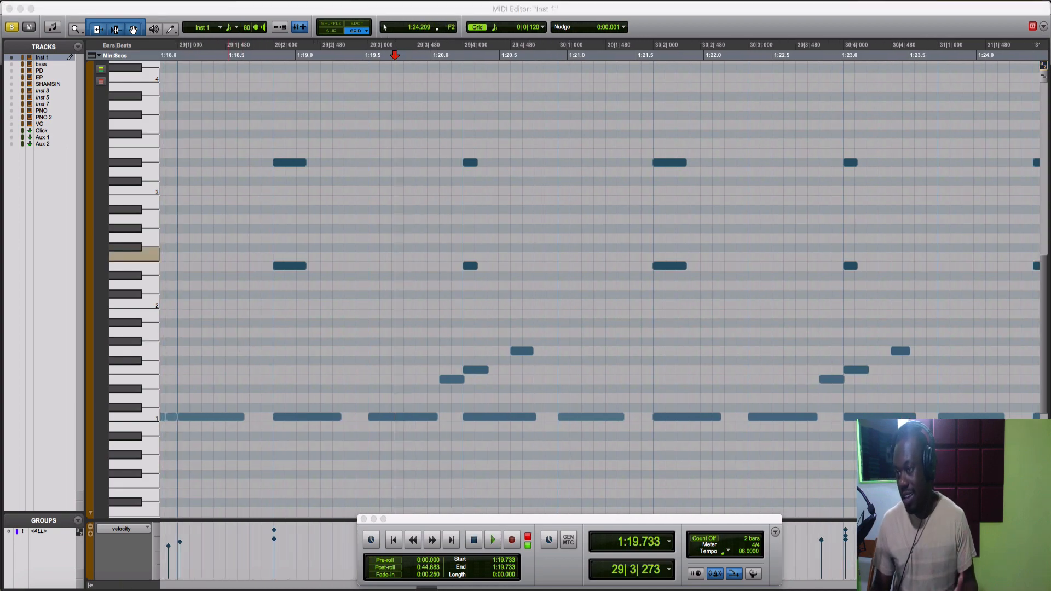
key(space)
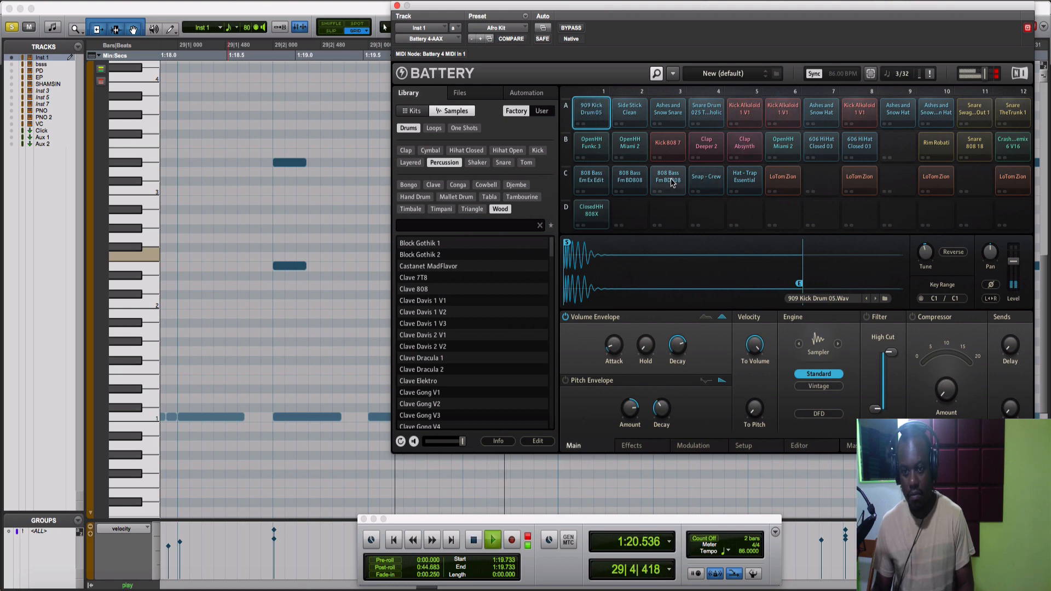
key(space)
Audition the two Kick Alkaloid 1 V1 cells A5 and A6 alternately to compare them.
click(744, 112)
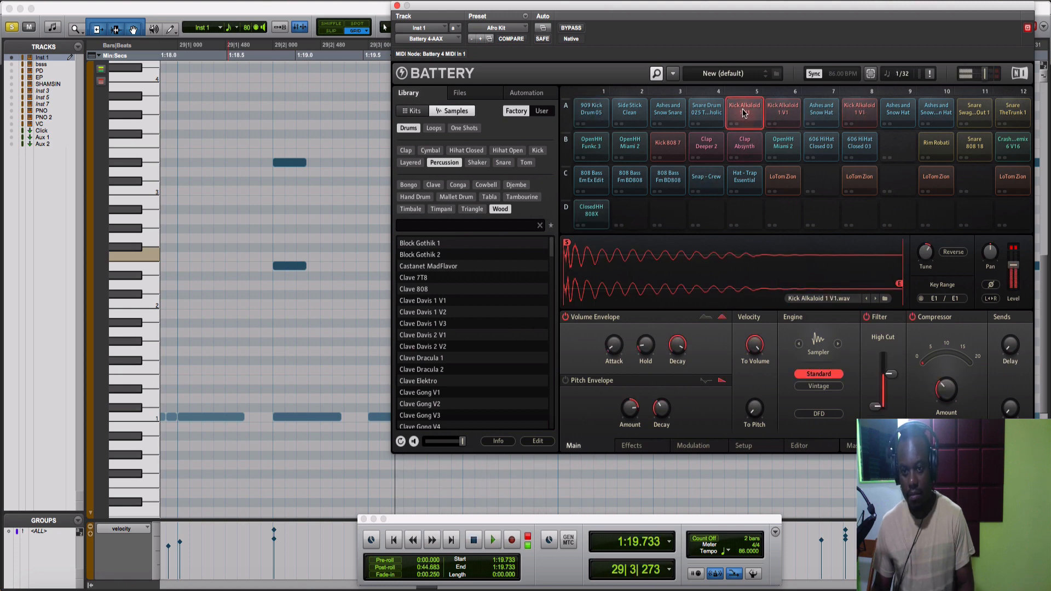
click(786, 118)
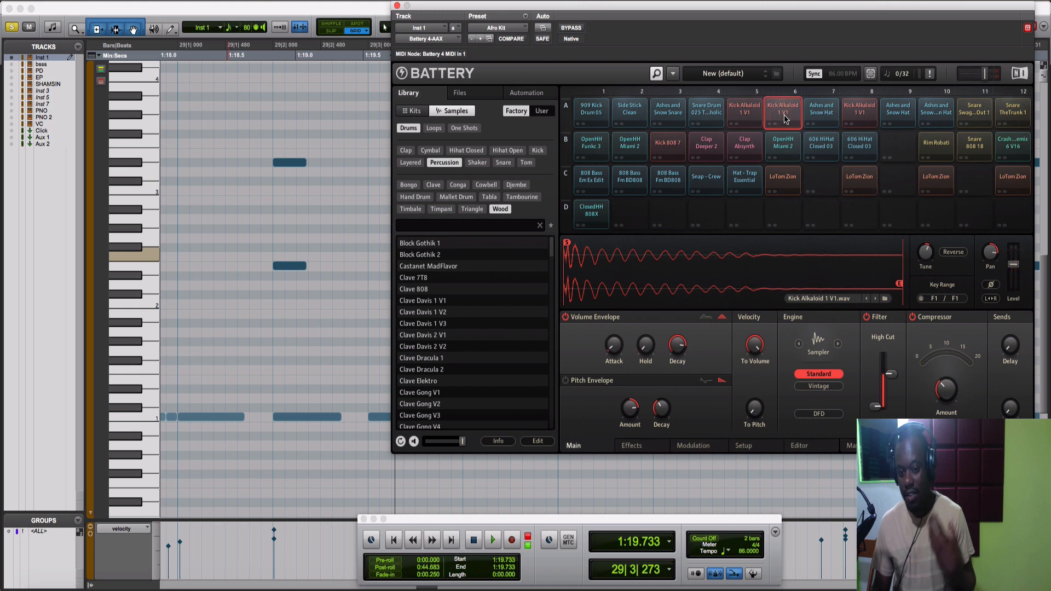
click(748, 121)
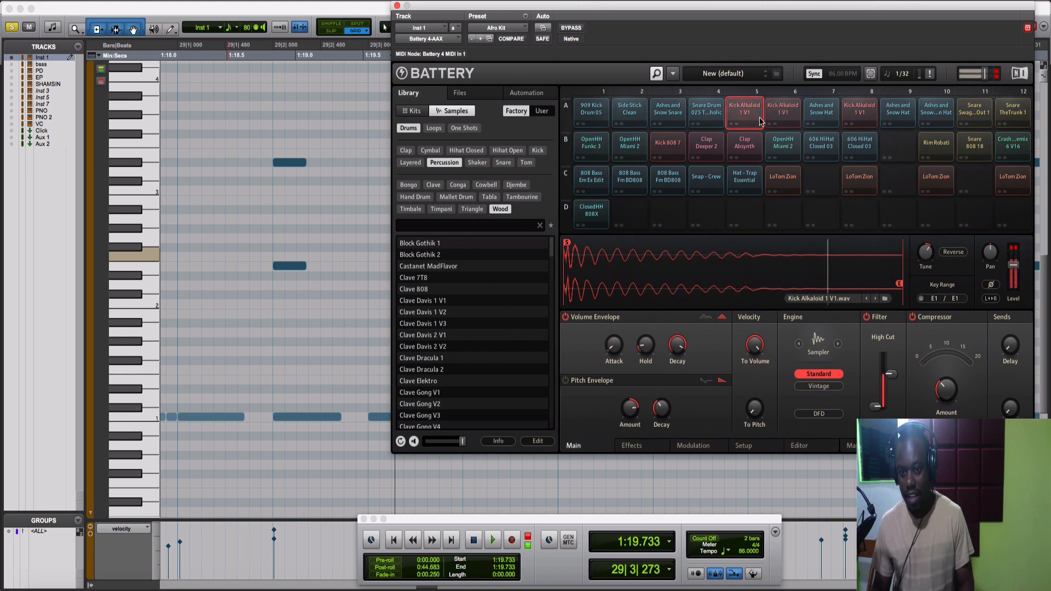
click(780, 121)
click(742, 120)
click(776, 120)
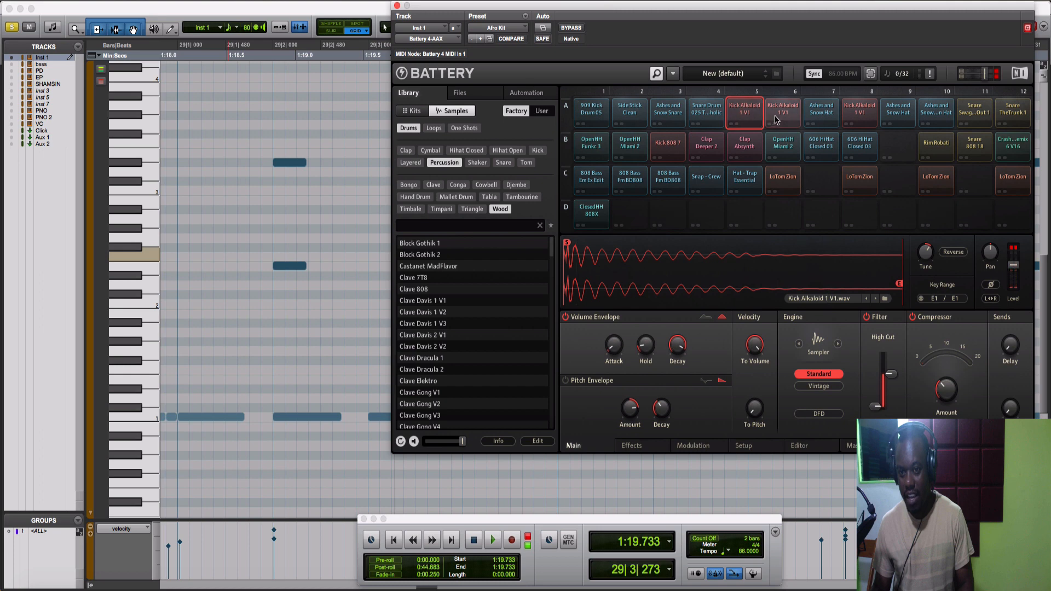
Audition the Kick Alkaloid 1 V1 cell A8 and play the drum pattern from 29|3|273.
click(852, 117)
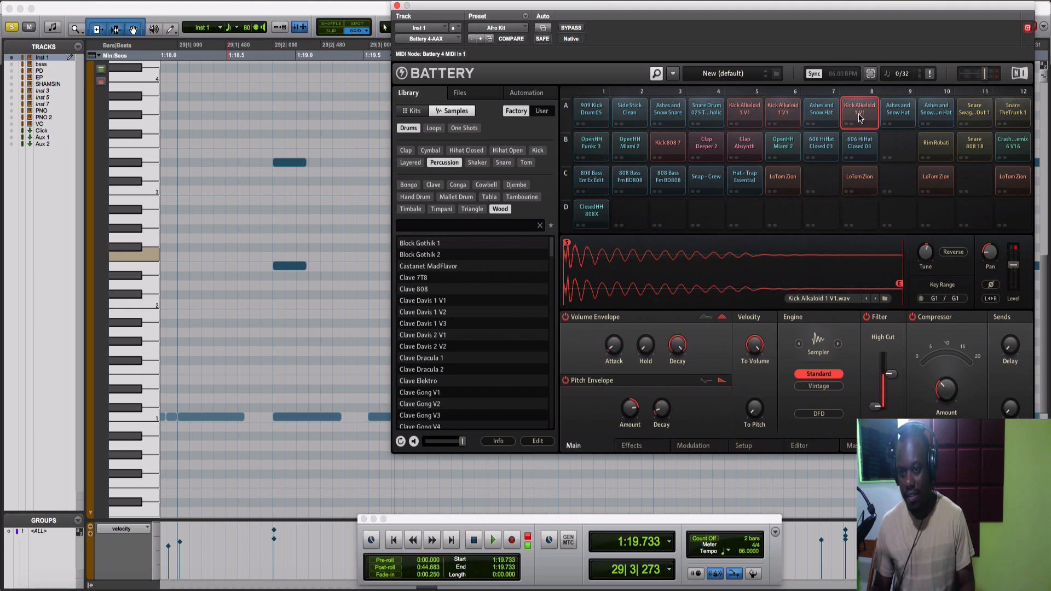
key(space)
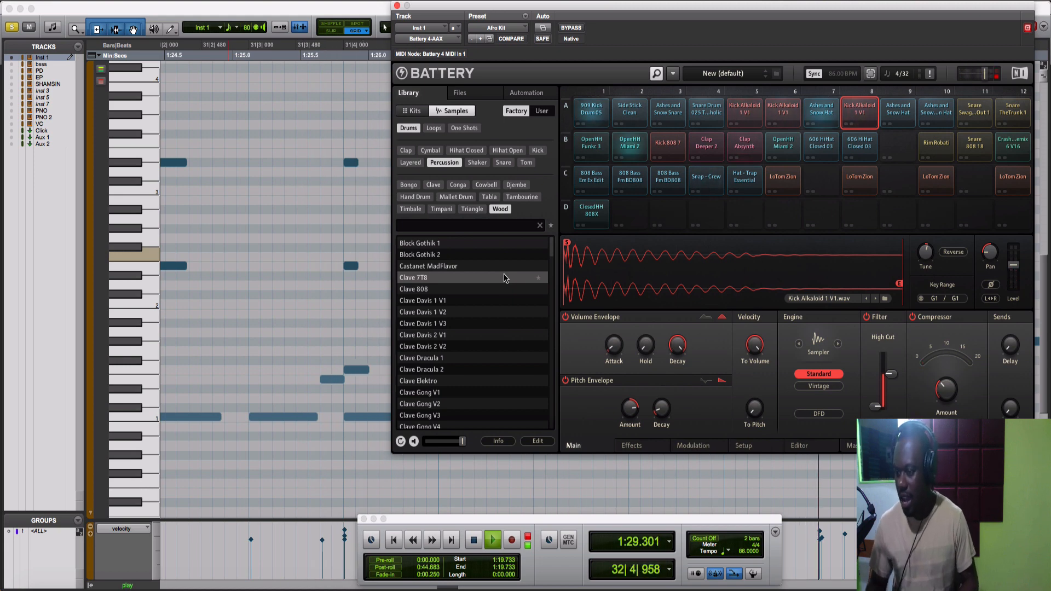
key(space)
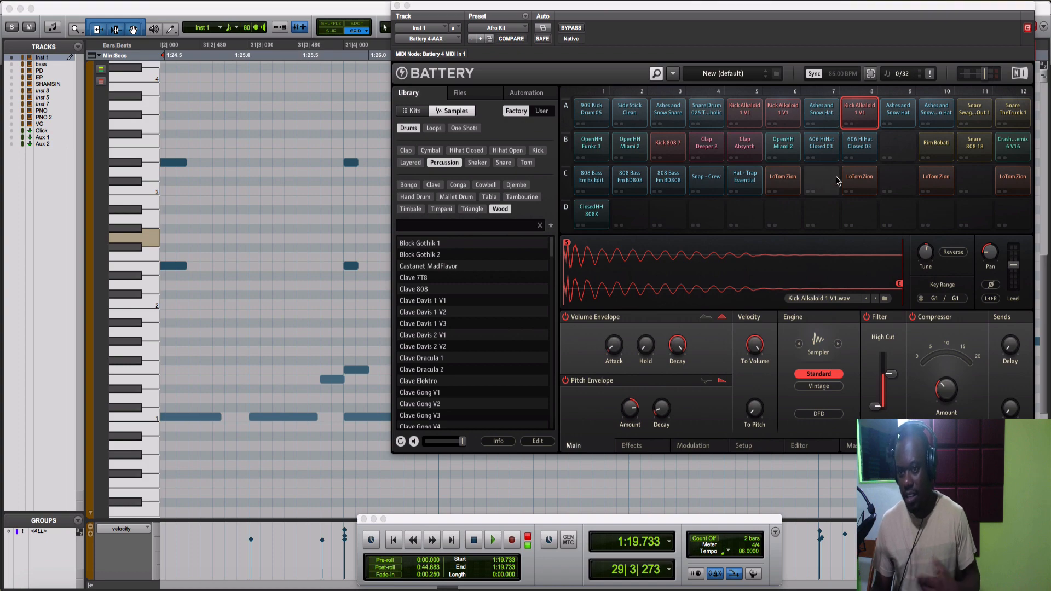
Close the Battery window, replay the drum pattern from 29|3|273 and close the MIDI Editor.
click(398, 6)
key(space)
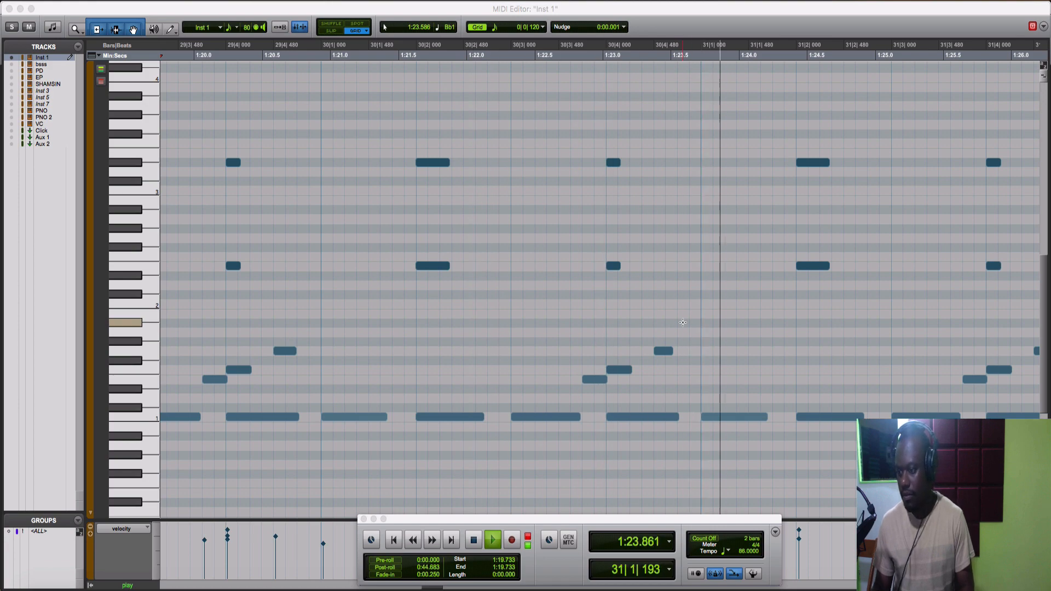
key(space)
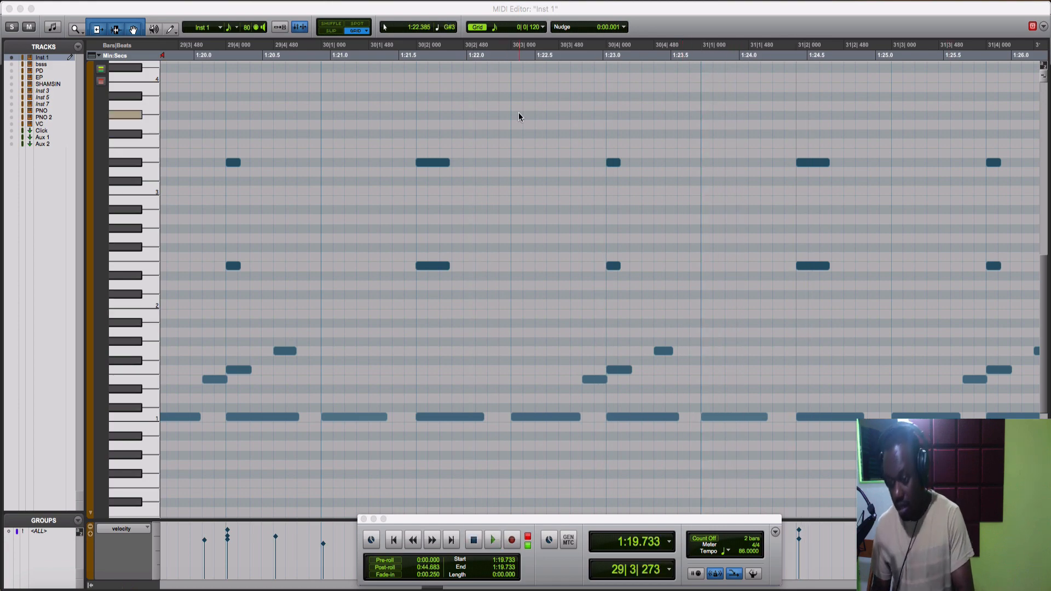
key(super+w)
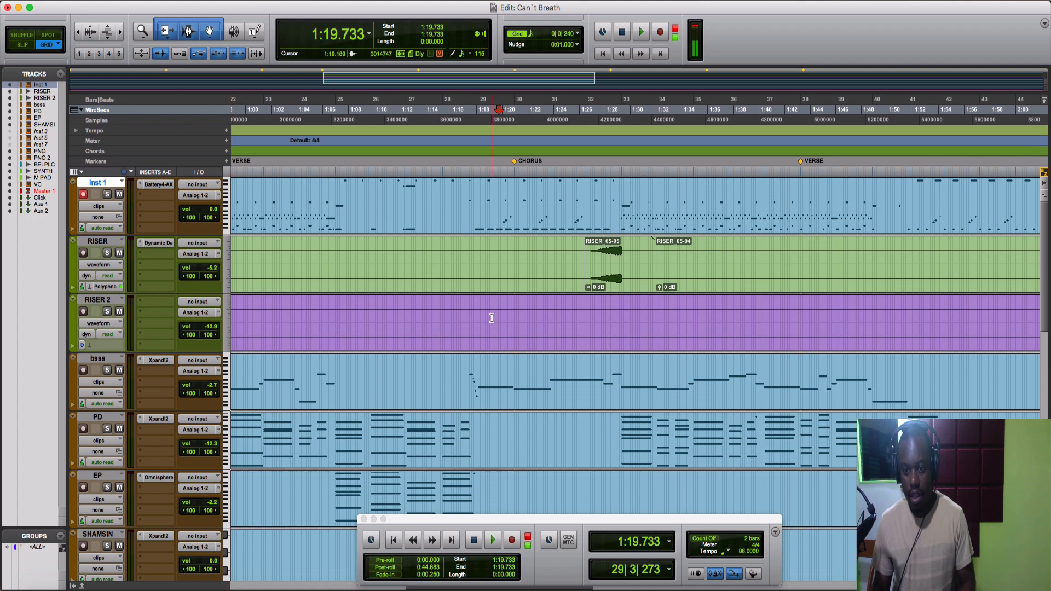
Place the cursor at 7|4|000 before the first riser and play into the 1st VERSE, soloing the RISER track.
scroll(491, 317, right, 10)
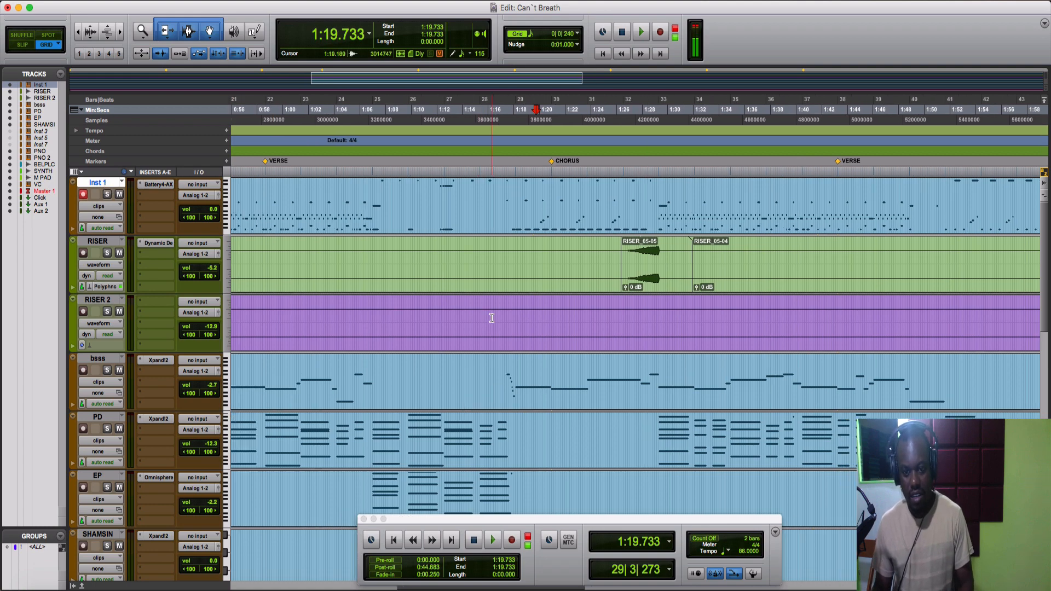
scroll(492, 318, right, 20)
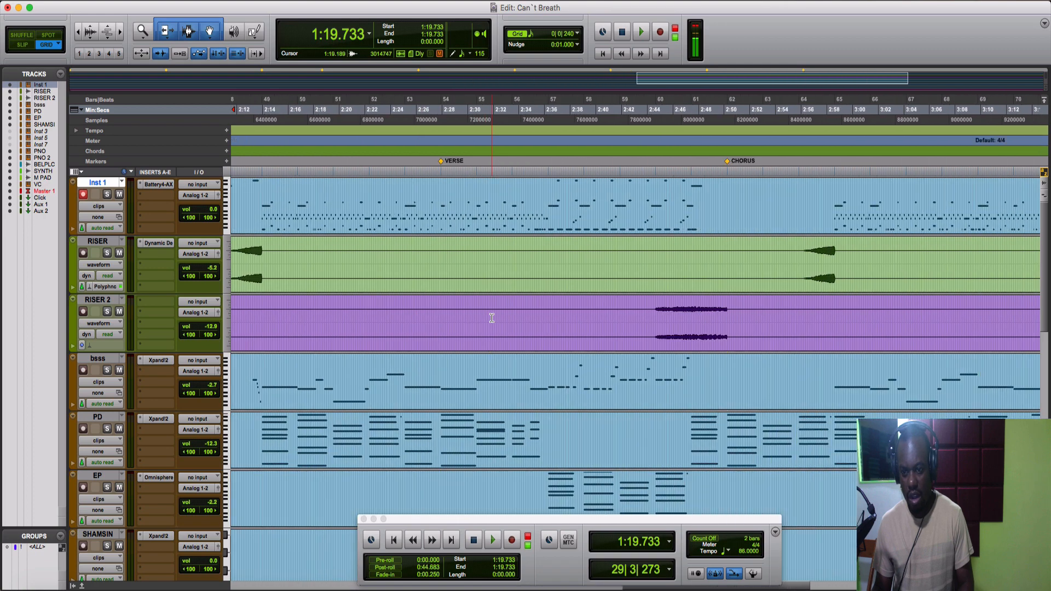
scroll(492, 318, left, 20)
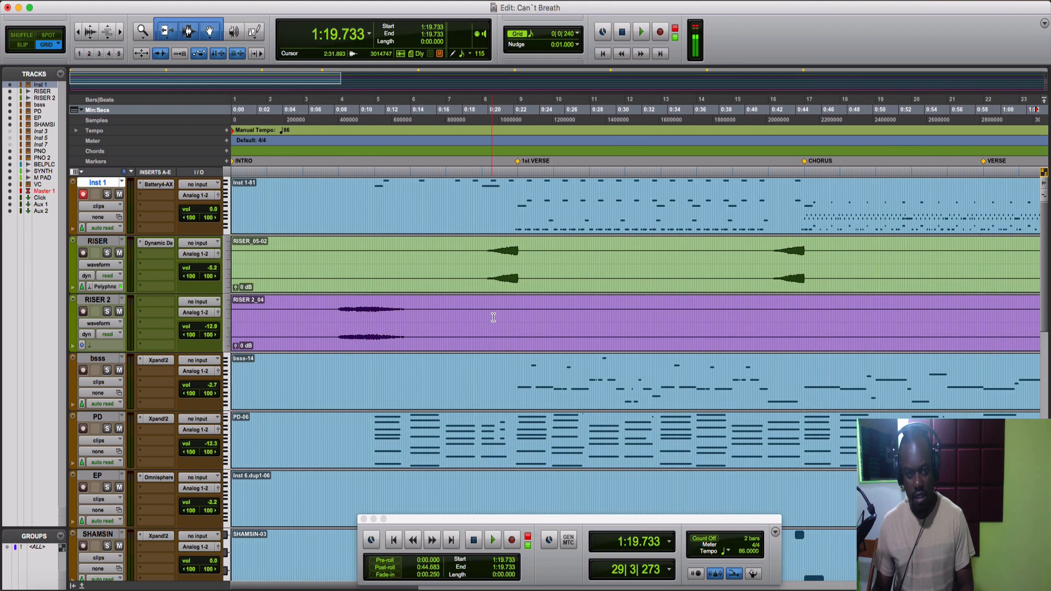
click(472, 256)
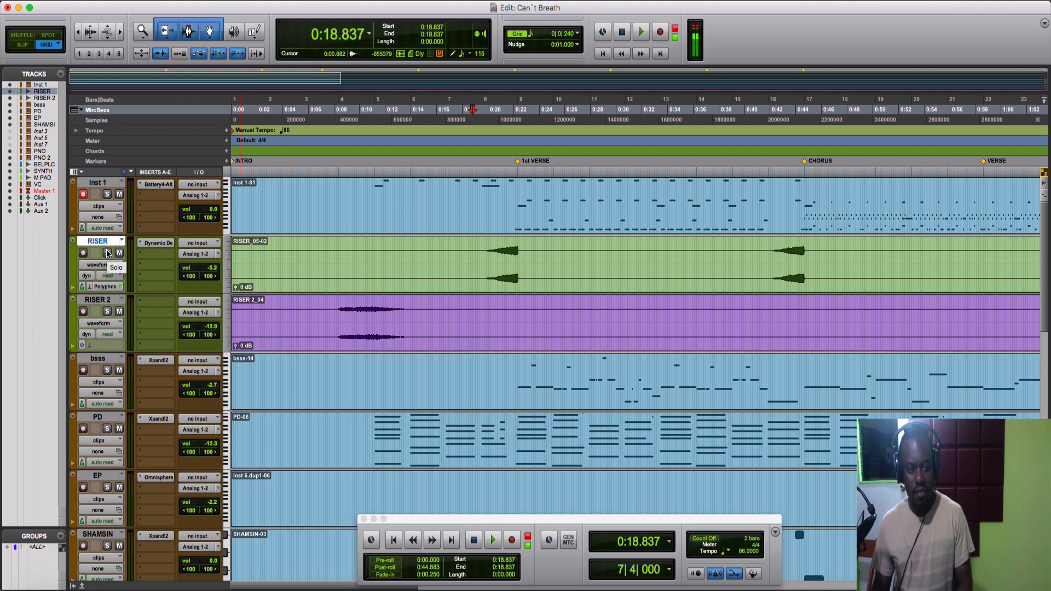
key(space)
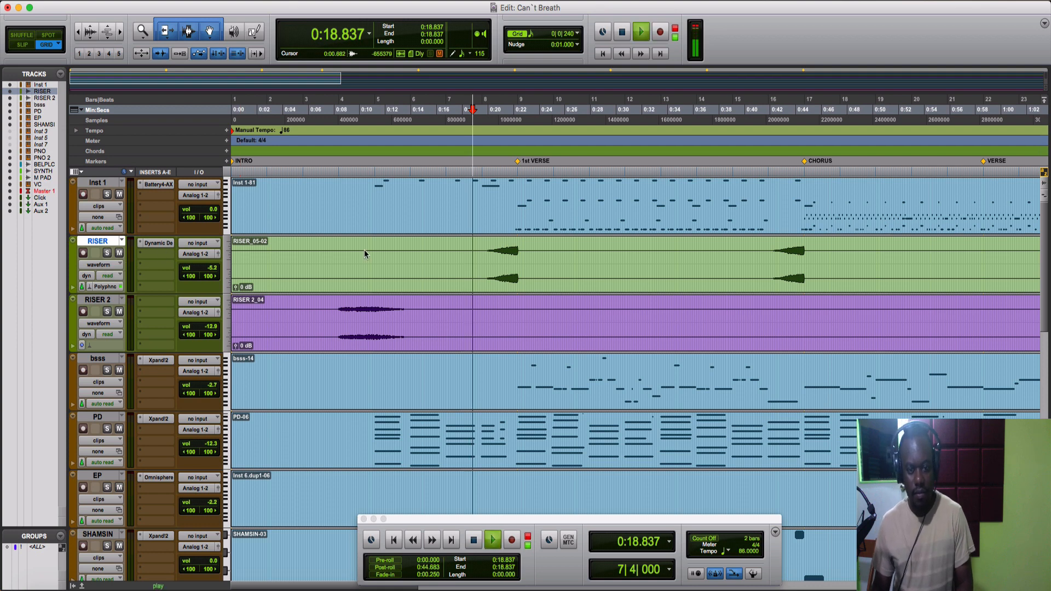
click(108, 253)
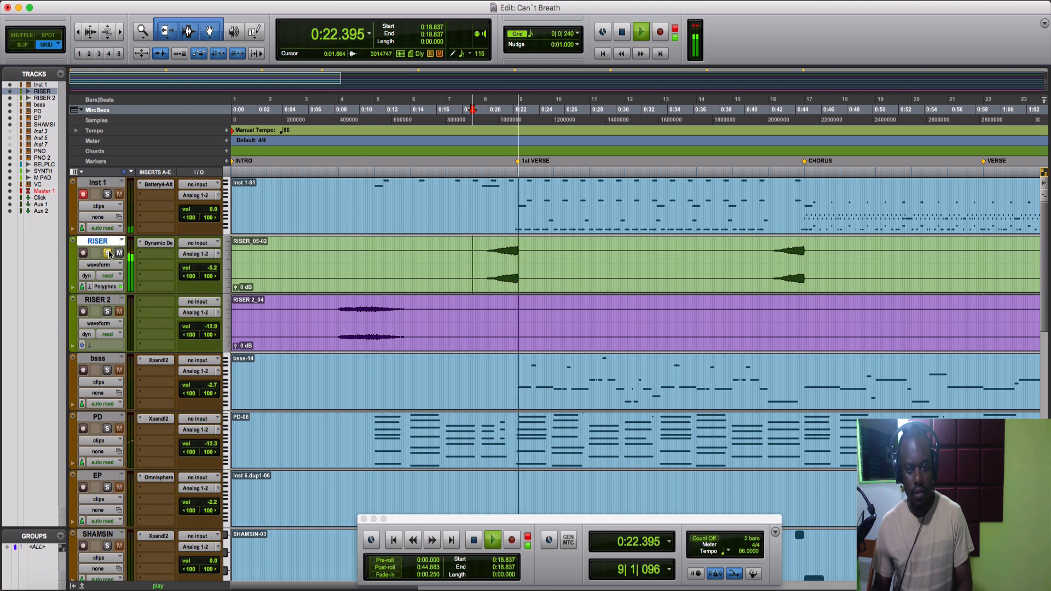
key(space)
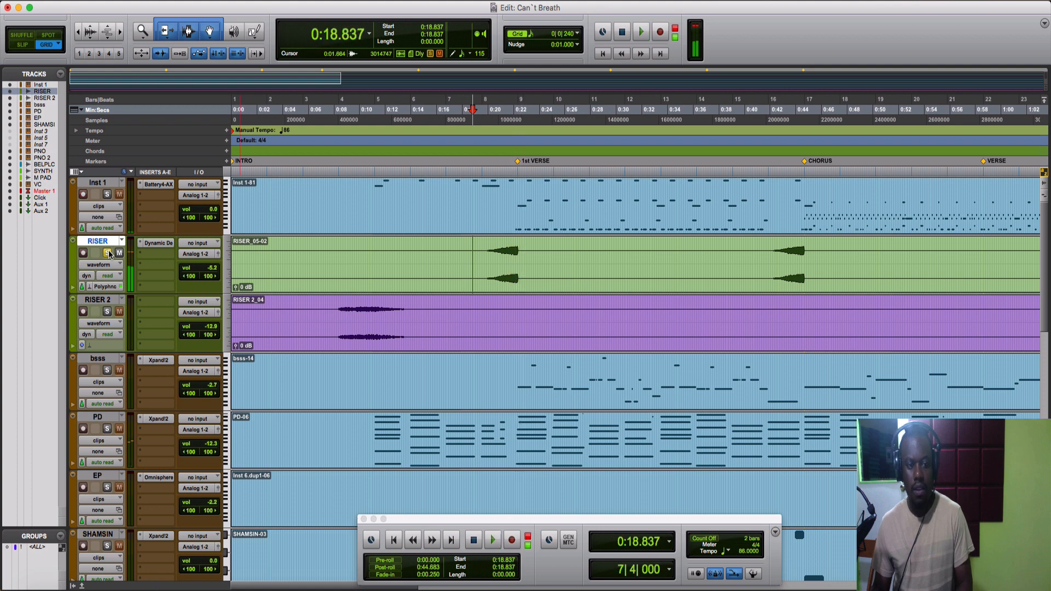
Open the Dynamic Delay on the RISER track, bypass it and play the soloed riser from 7|4|000.
click(159, 243)
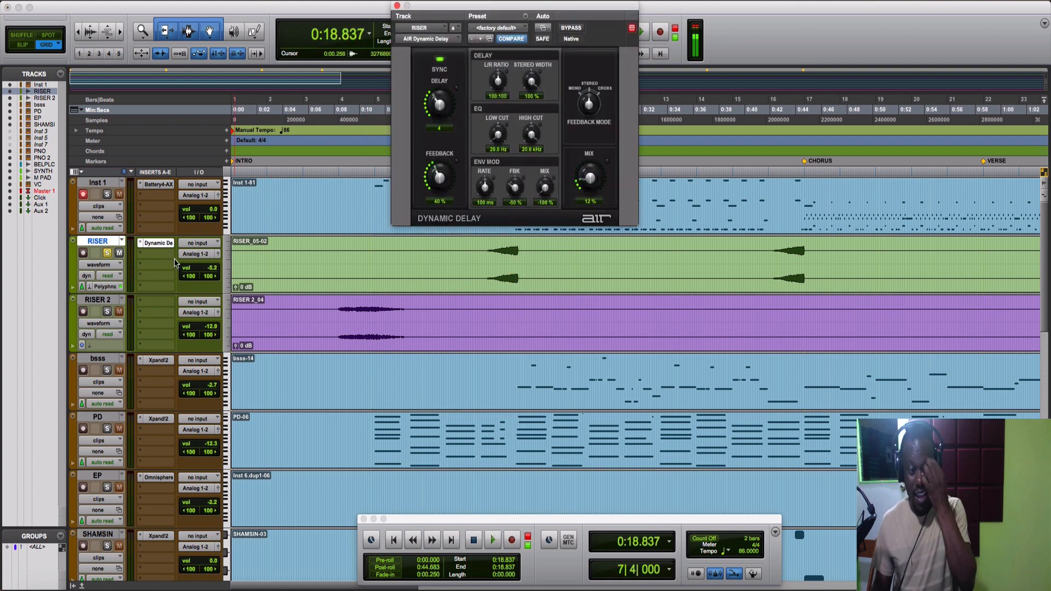
click(571, 29)
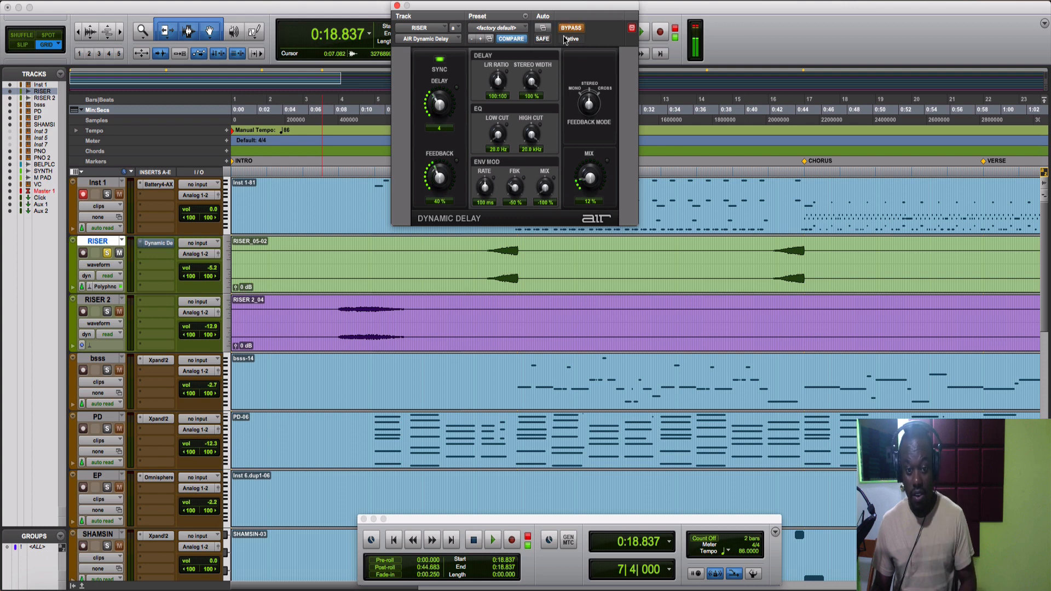
key(space)
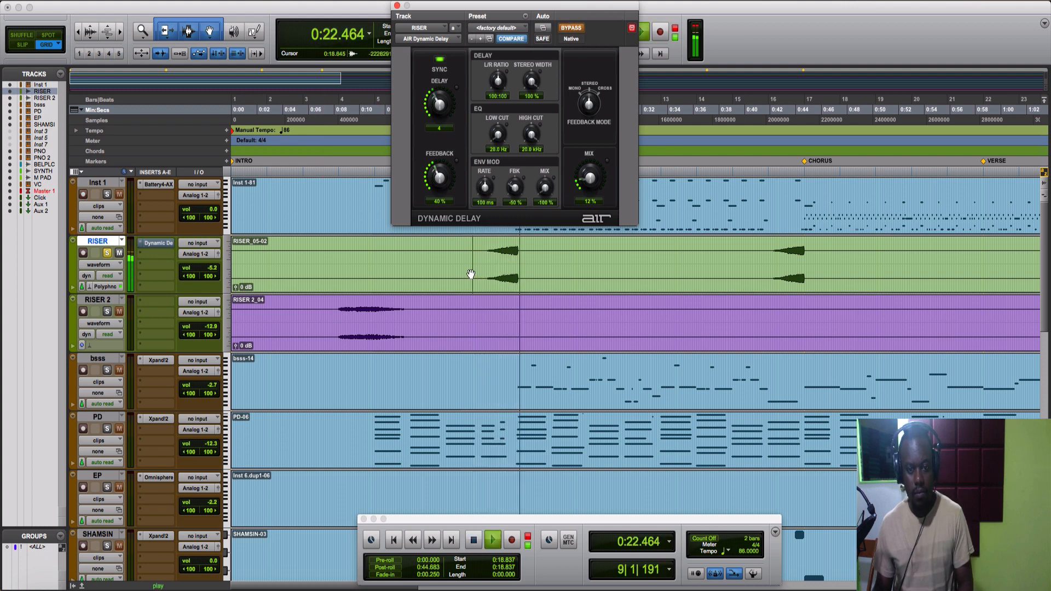
key(space)
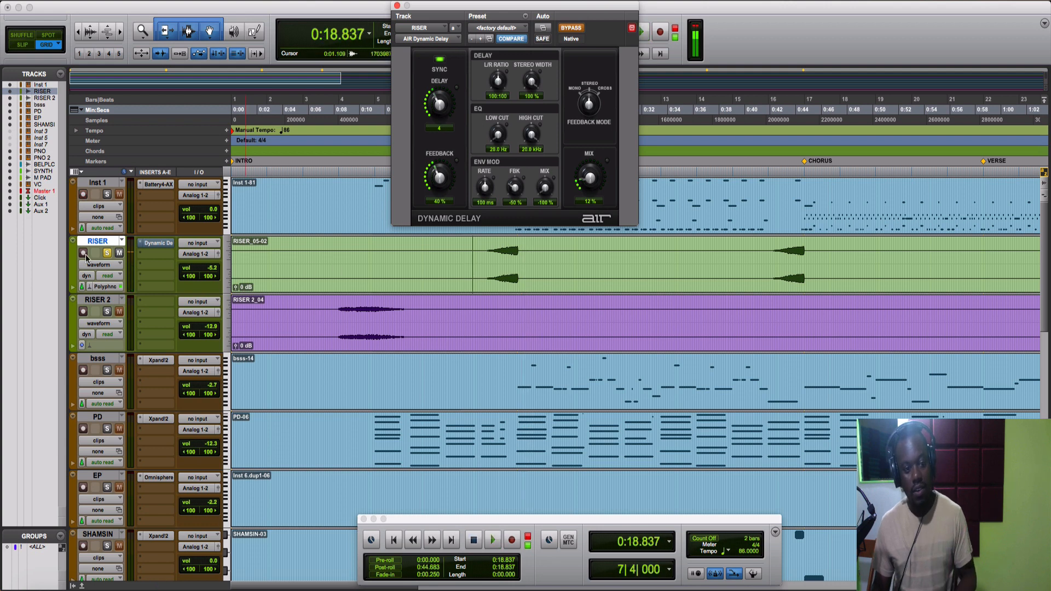
Unsolo RISER and compare the transition in the full mix with Dynamic Delay bypassed and re-enabled.
click(107, 253)
key(space)
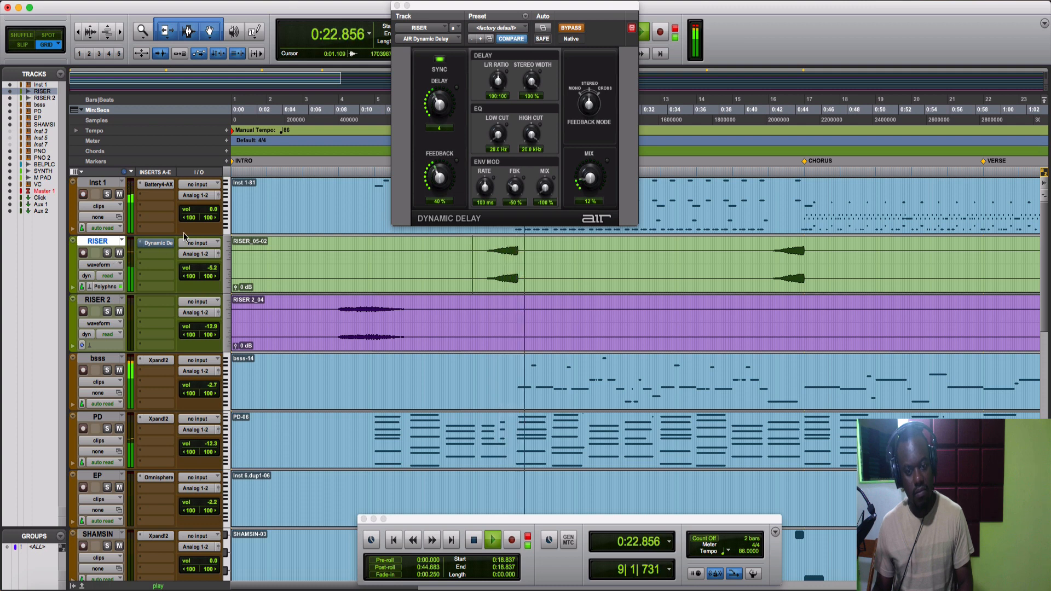
key(space)
click(569, 28)
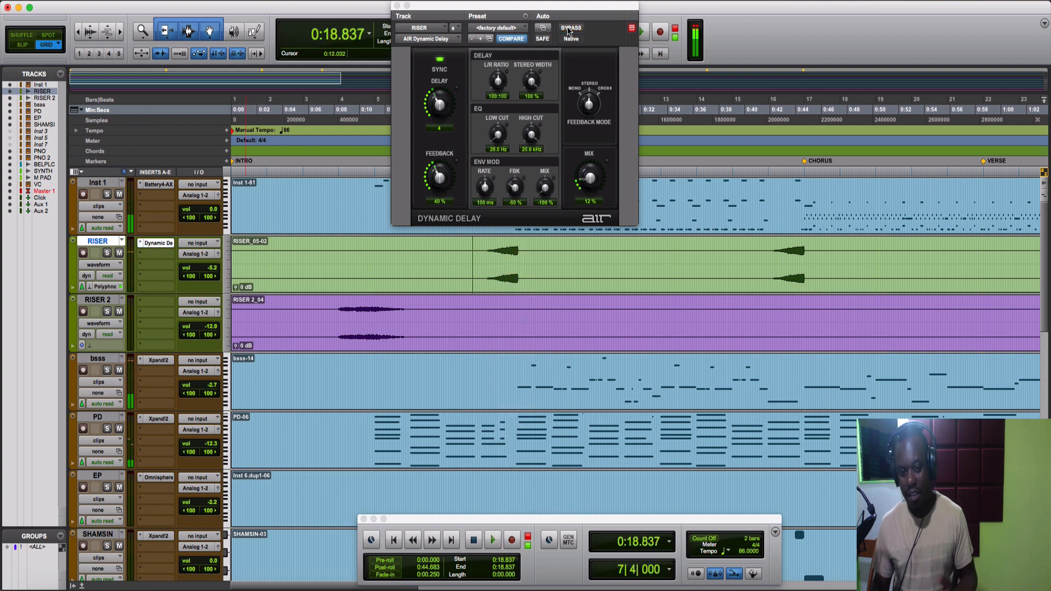
key(space)
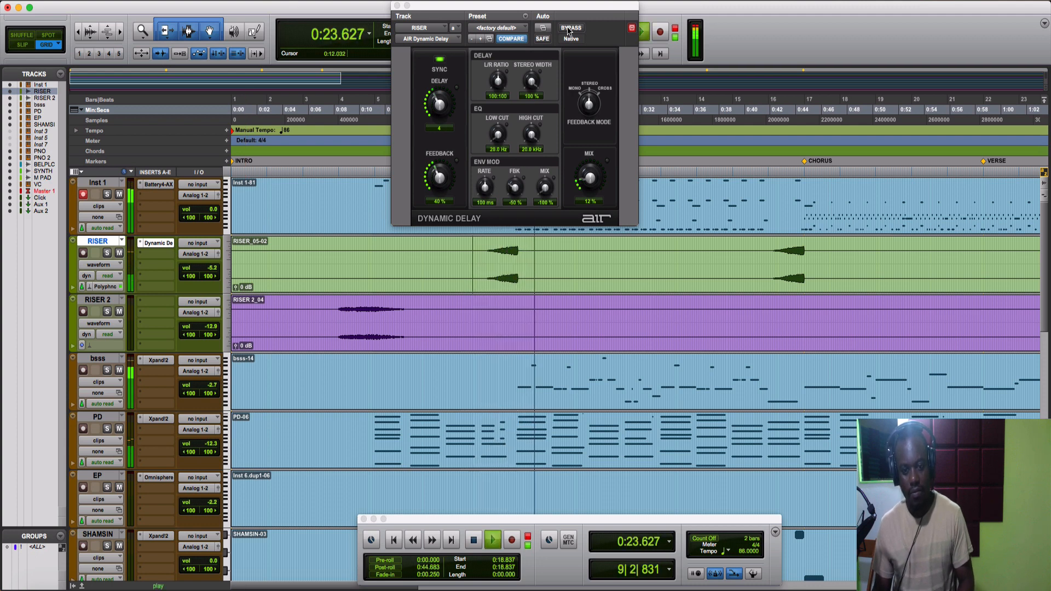
key(space)
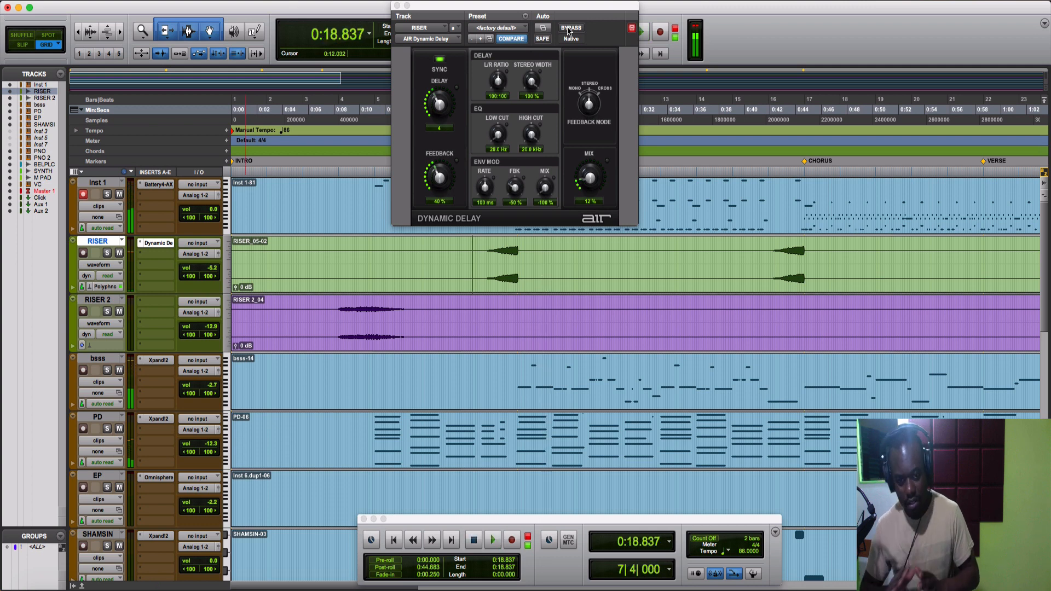
Play the riser transition with RISER soloed partway through, and replay it unsoloed in the full mix.
key(space)
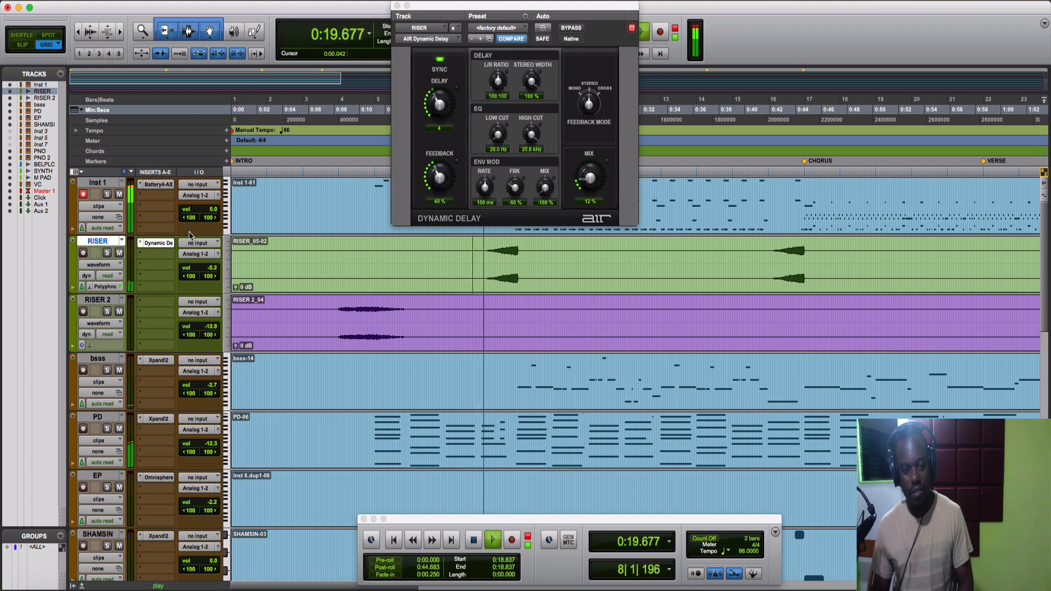
click(107, 253)
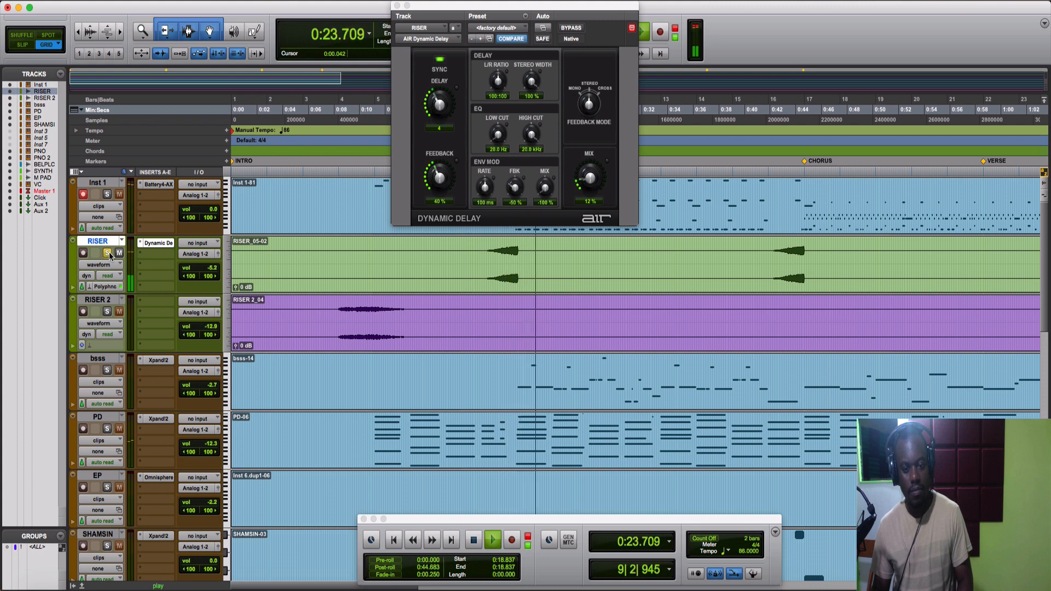
key(space)
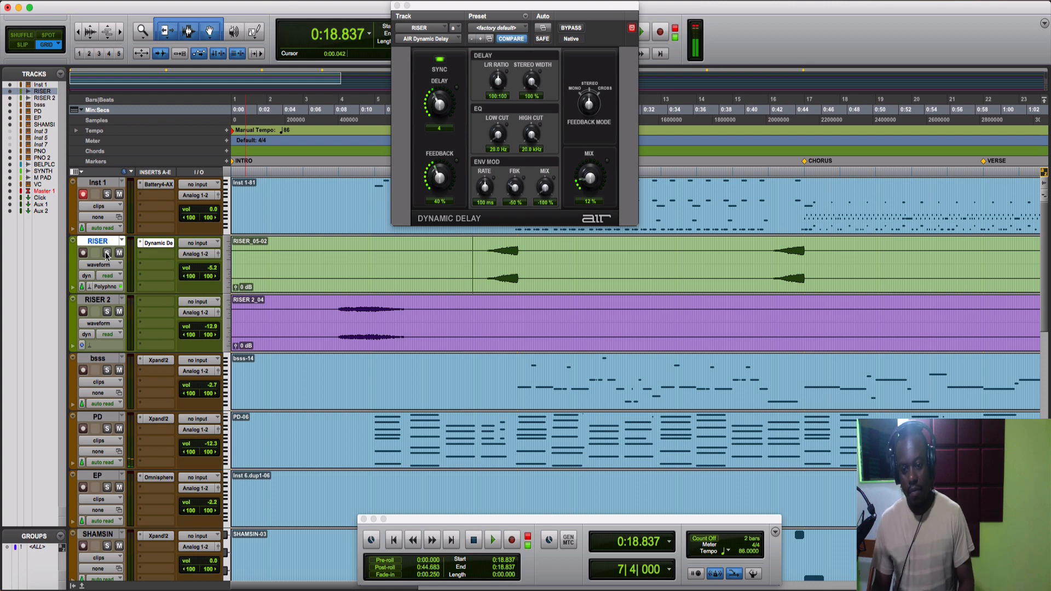
key(space)
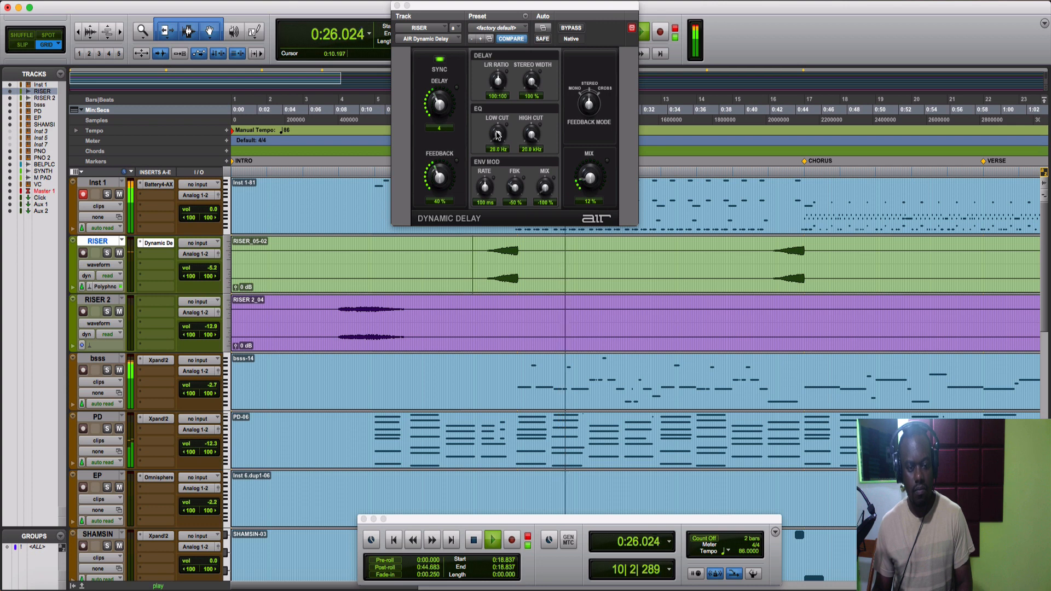
key(space)
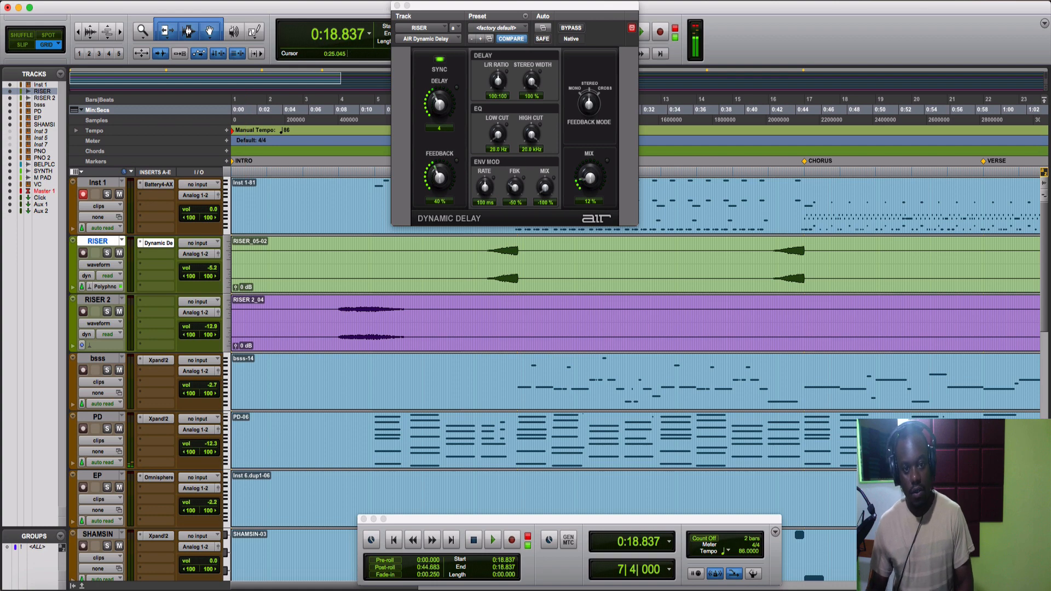
Close the Dynamic Delay window and place the cursor at 15|4|480 before the riser leading into the CHORUS.
click(397, 6)
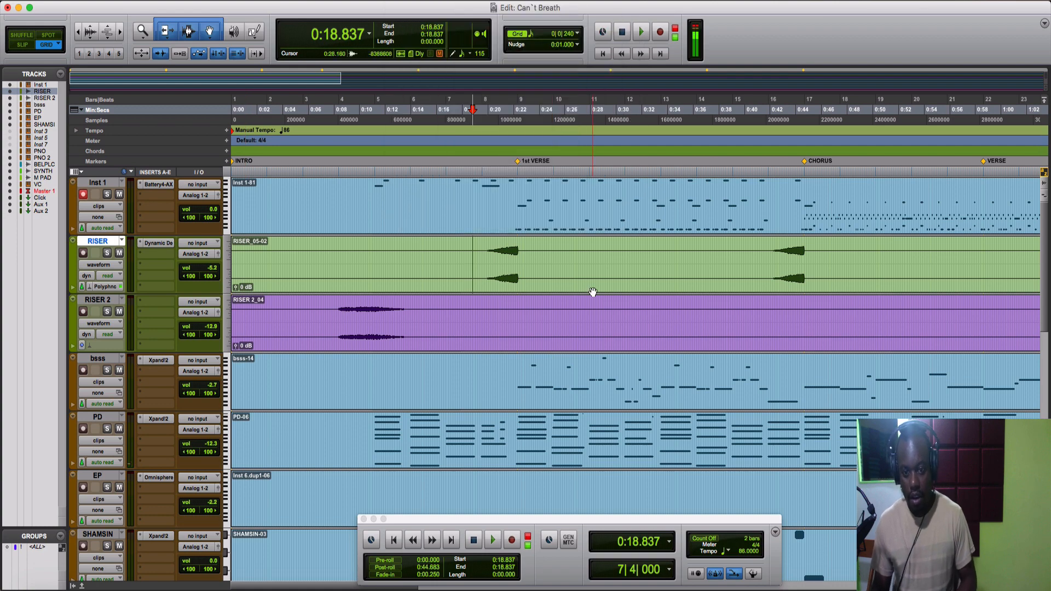
click(763, 256)
scroll(764, 256, right, 10)
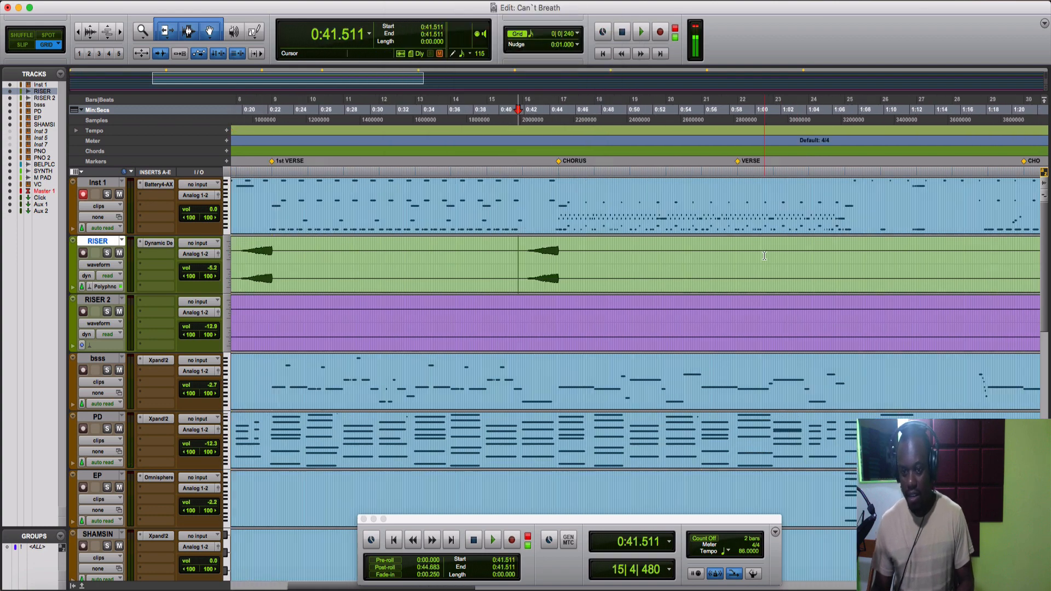
scroll(764, 256, left, 15)
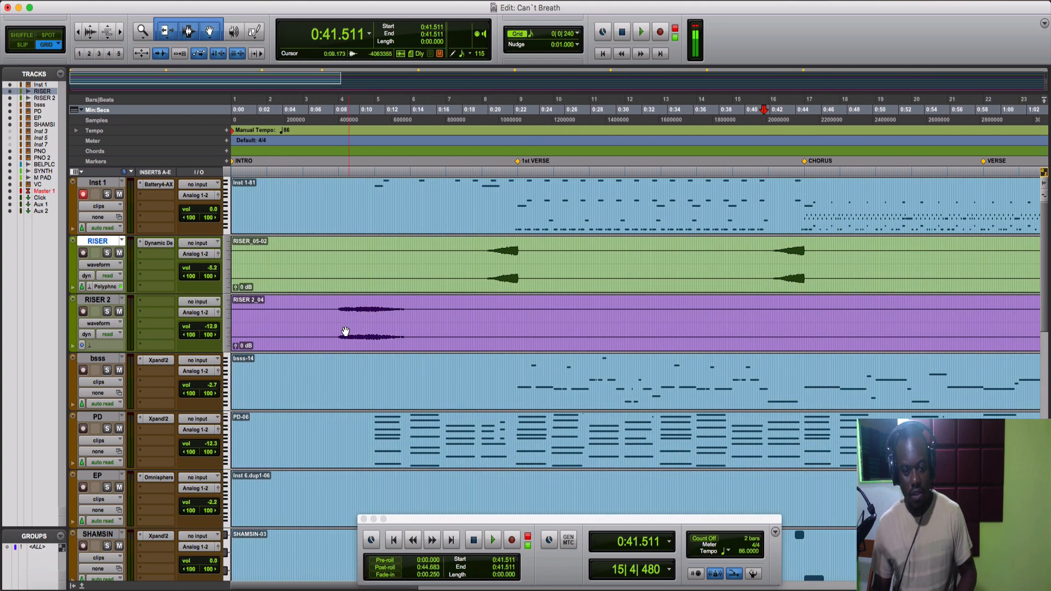
Place the cursor at 3|4|240 before the RISER 2 sound in the intro and play from there twice.
click(332, 309)
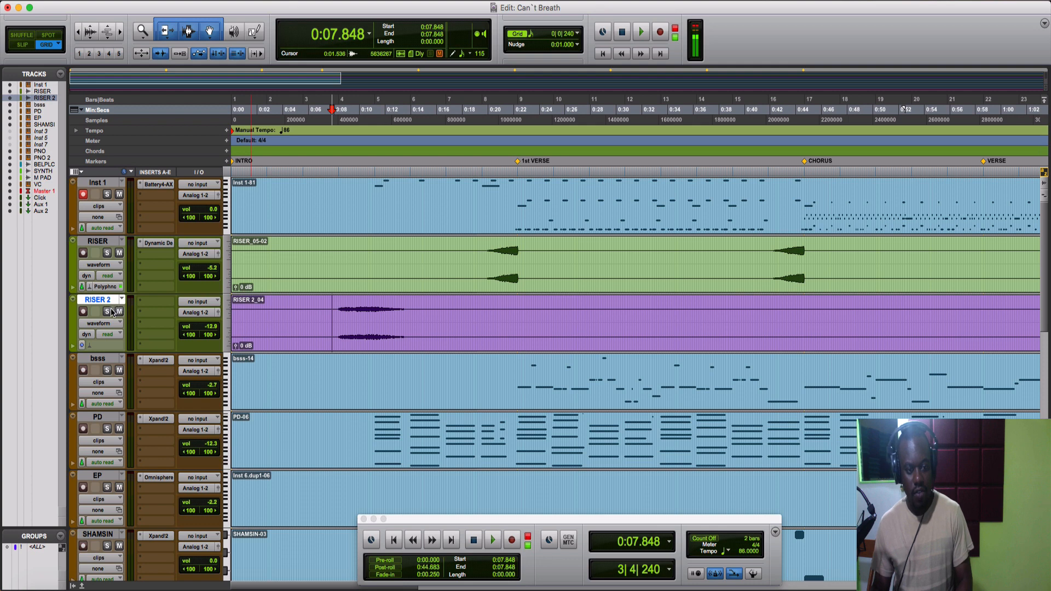
key(space)
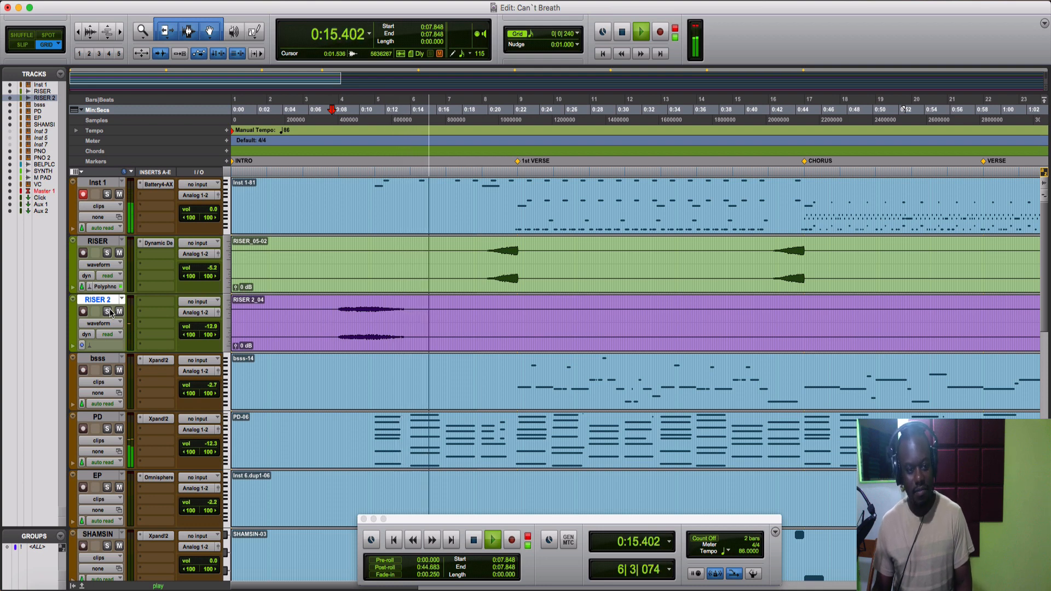
key(space)
key(space)
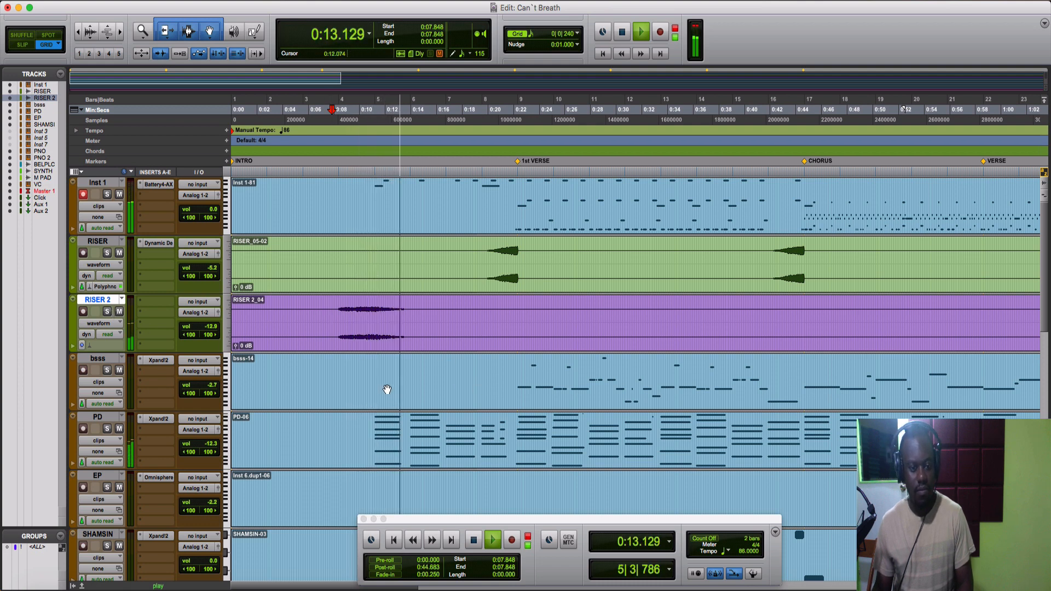
key(space)
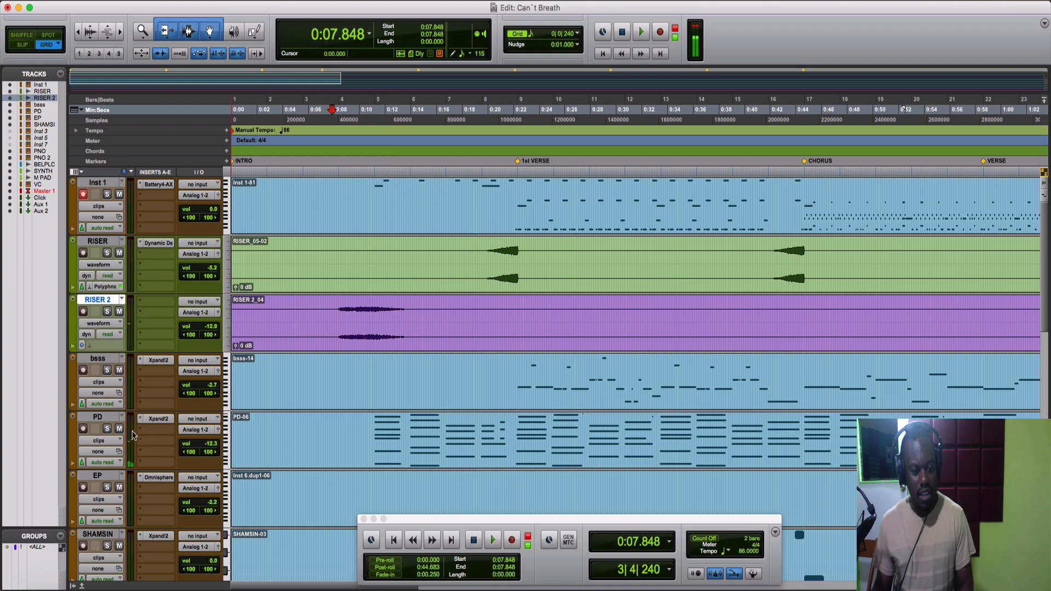
Move the PD track down directly above PNO and the SYNTH track up directly below RISER 2.
drag(104, 418, 153, 253)
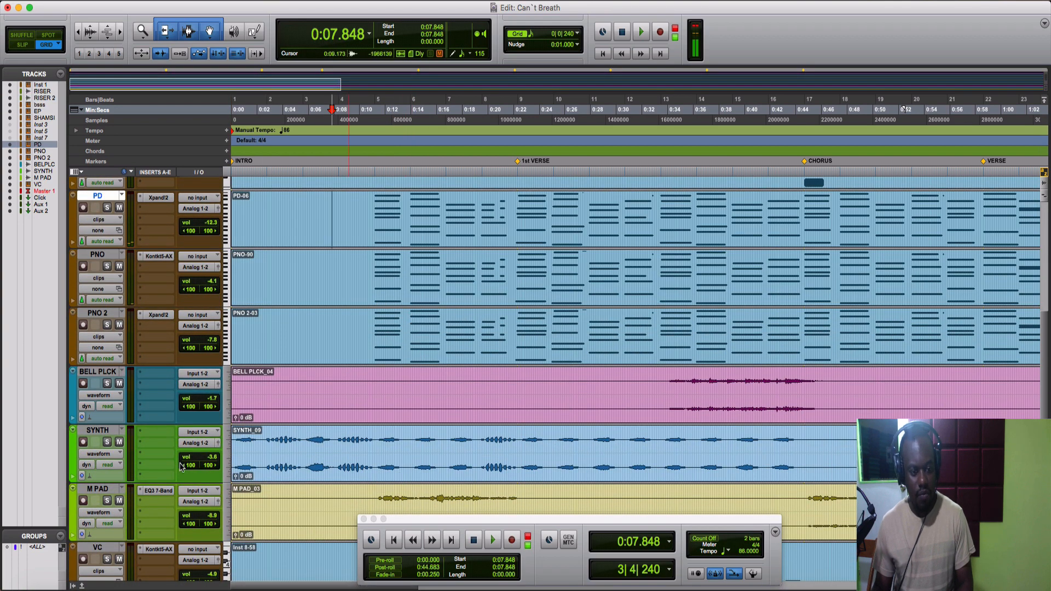
drag(102, 431, 234, 376)
drag(617, 477, 616, 478)
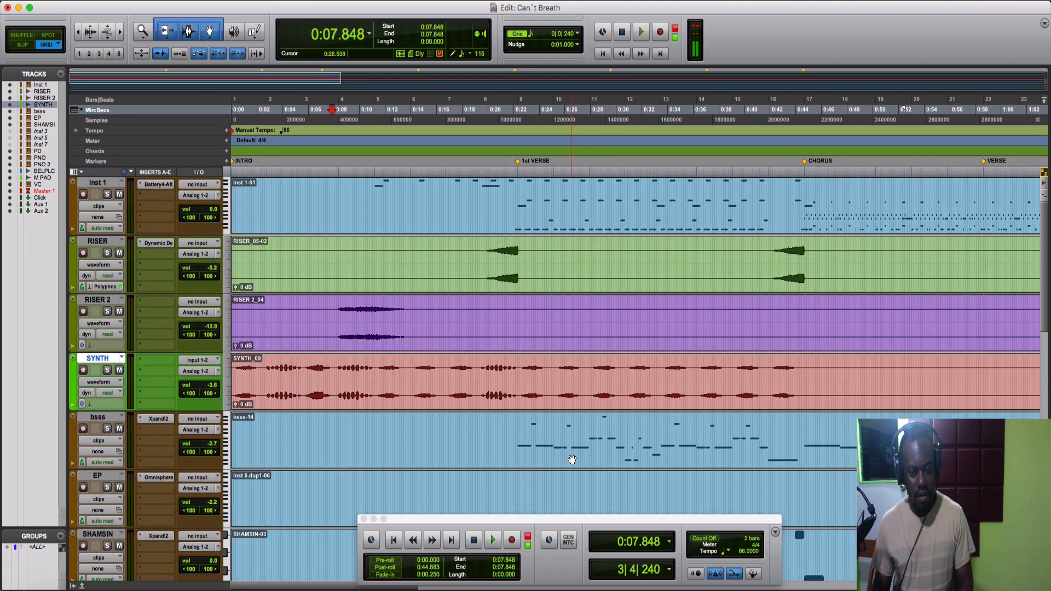
Return to the session start and move the M PAD track up directly below bsss.
scroll(590, 463, down, 3)
key(Return)
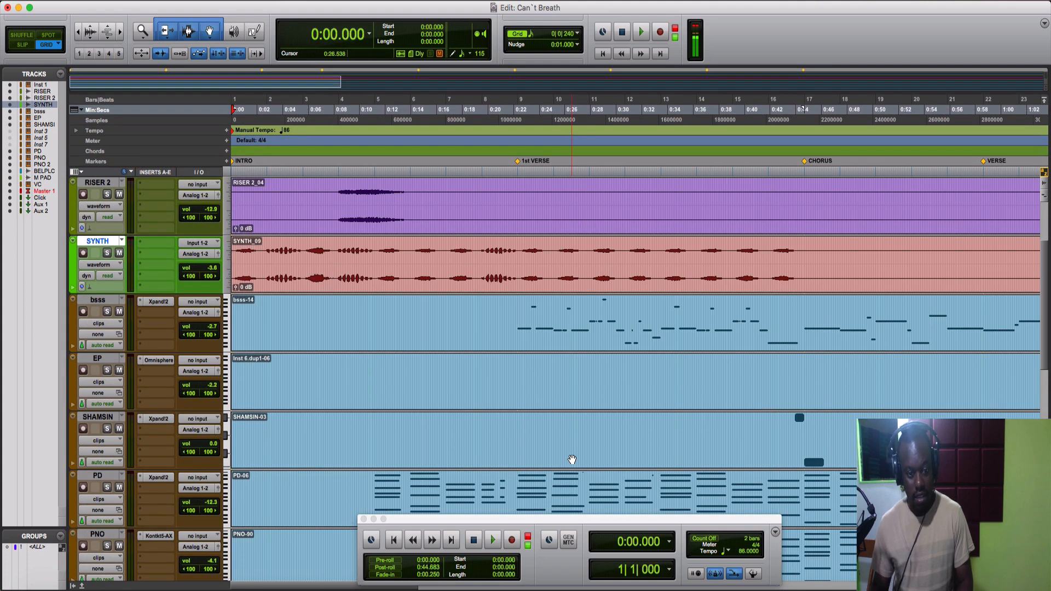
scroll(572, 459, down, 8)
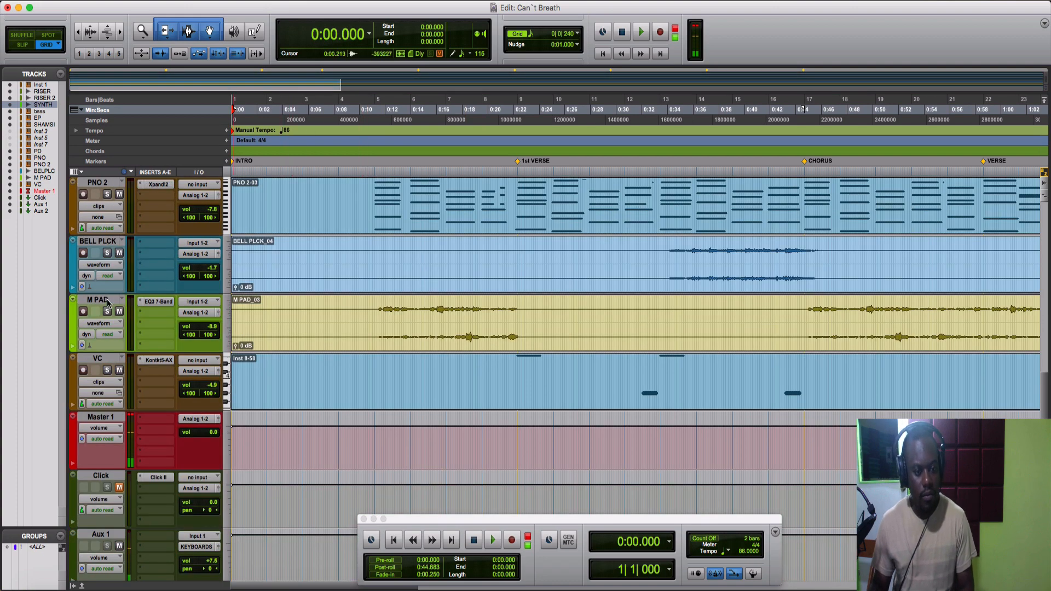
drag(108, 303, 383, 287)
scroll(439, 408, down, 5)
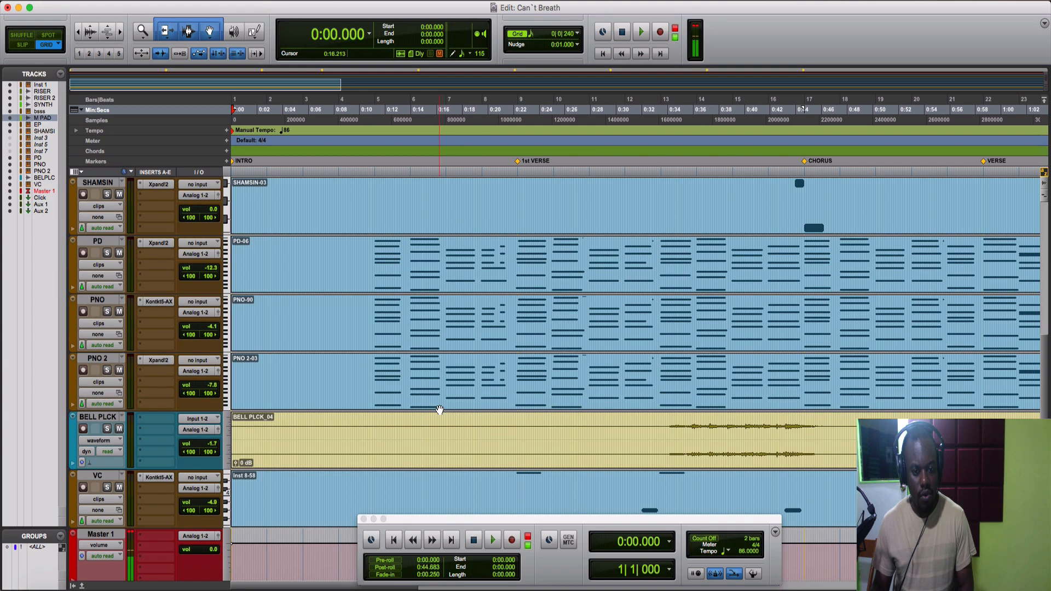
scroll(439, 407, up, 3)
scroll(439, 408, down, 5)
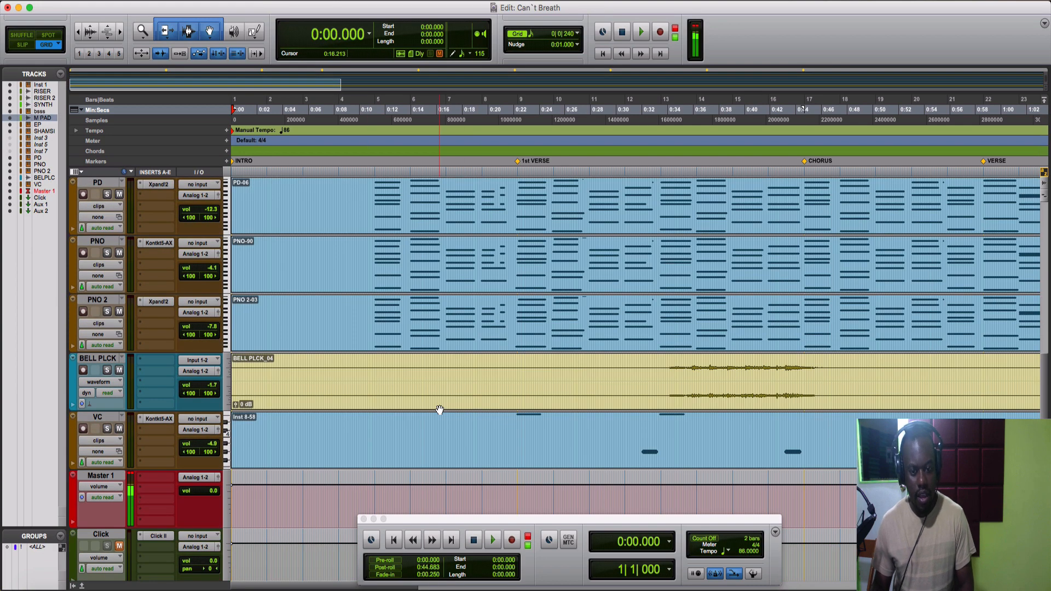
scroll(439, 409, up, 10)
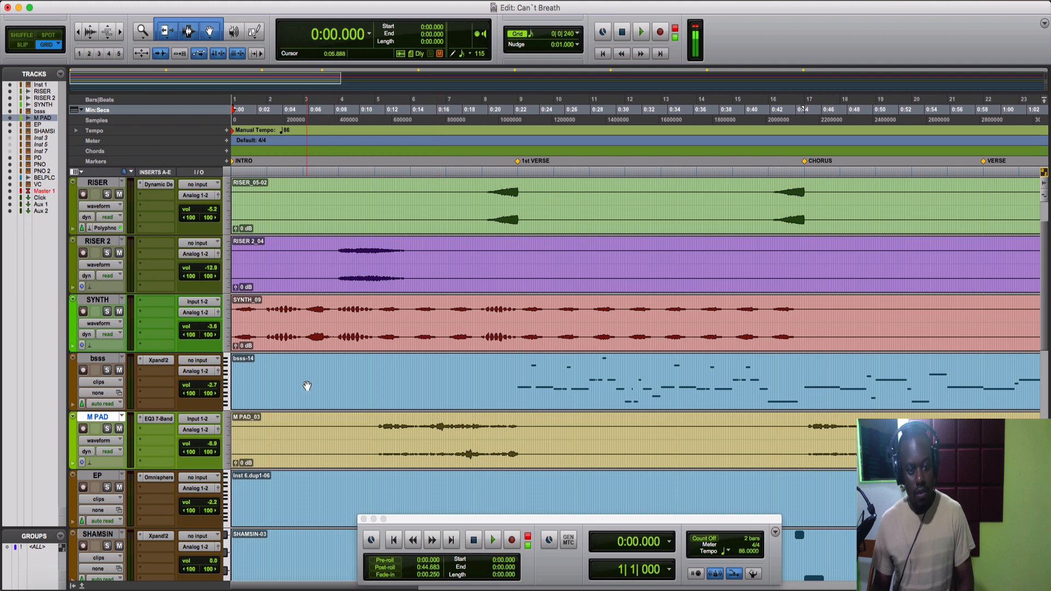
Play the intro from the session start with SYNTH soloed, stop, and unsolo the track.
click(106, 313)
key(space)
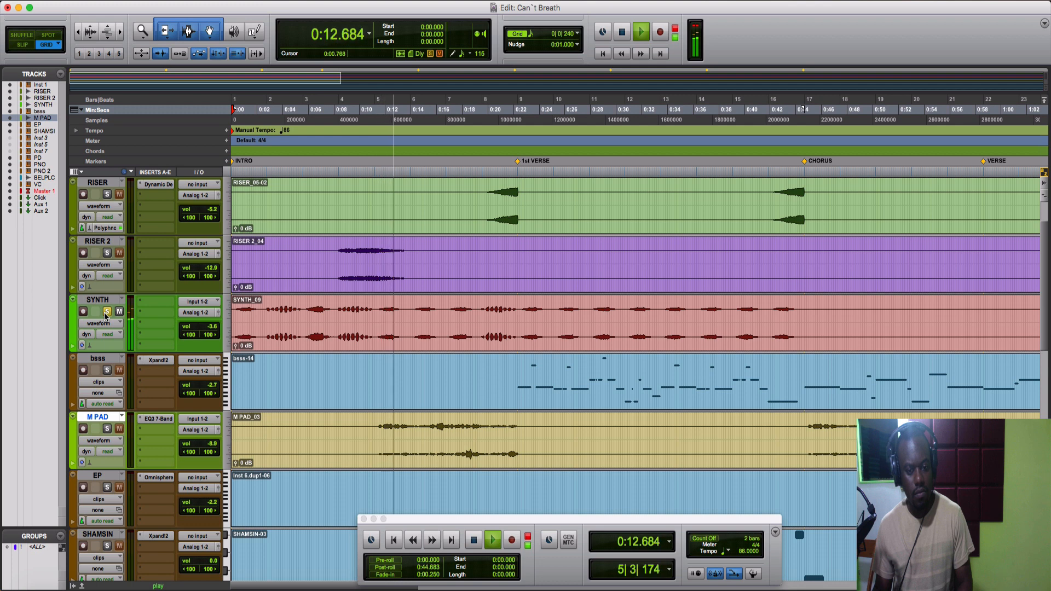
key(space)
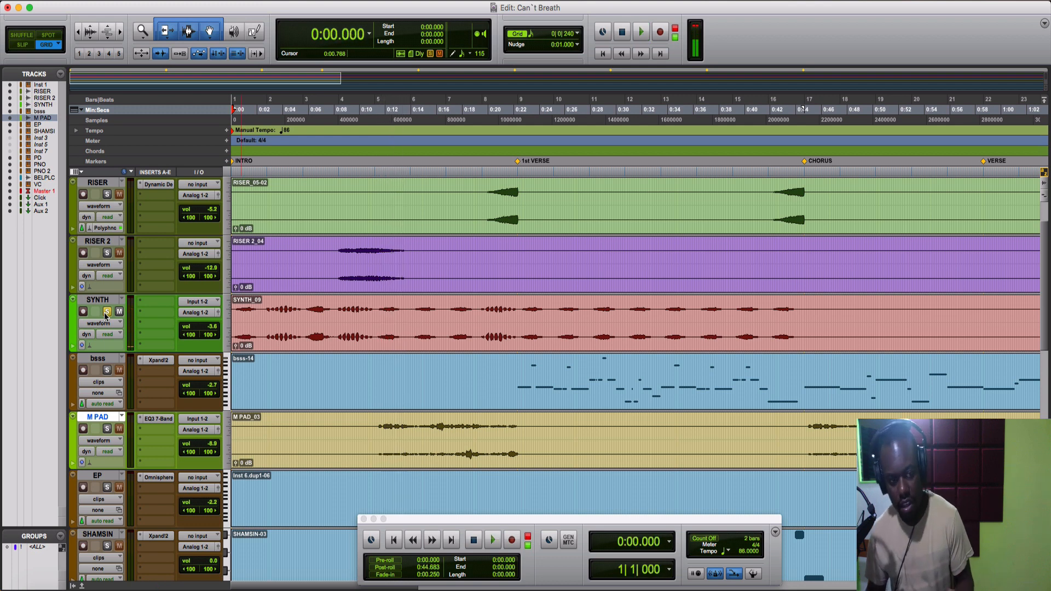
click(106, 312)
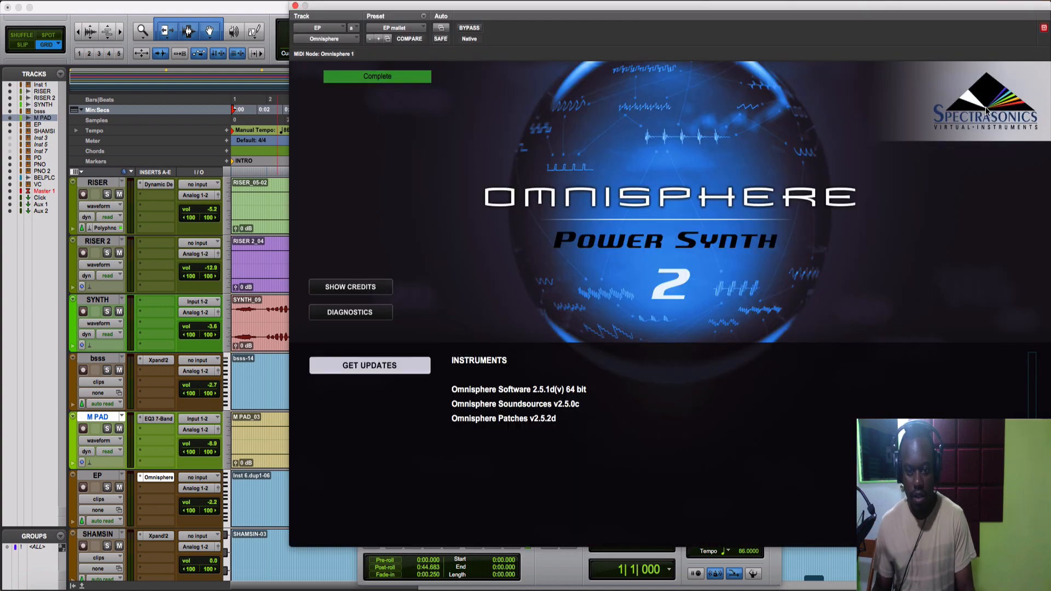
Load the Agape Sheen patch from the Pads + Strings category in the EP track's Omnisphere.
click(984, 112)
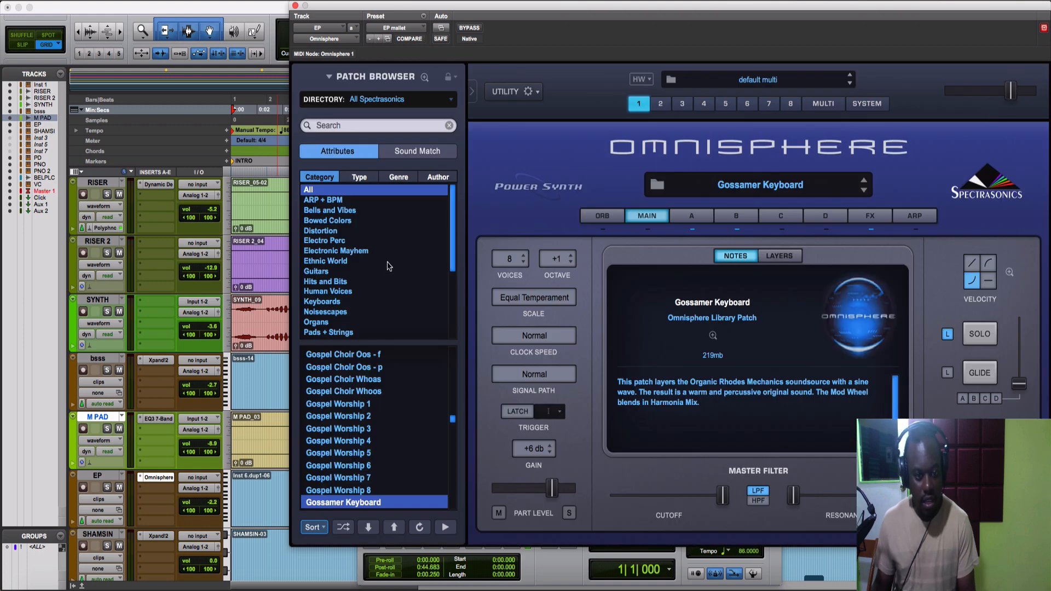
scroll(338, 303, down, 3)
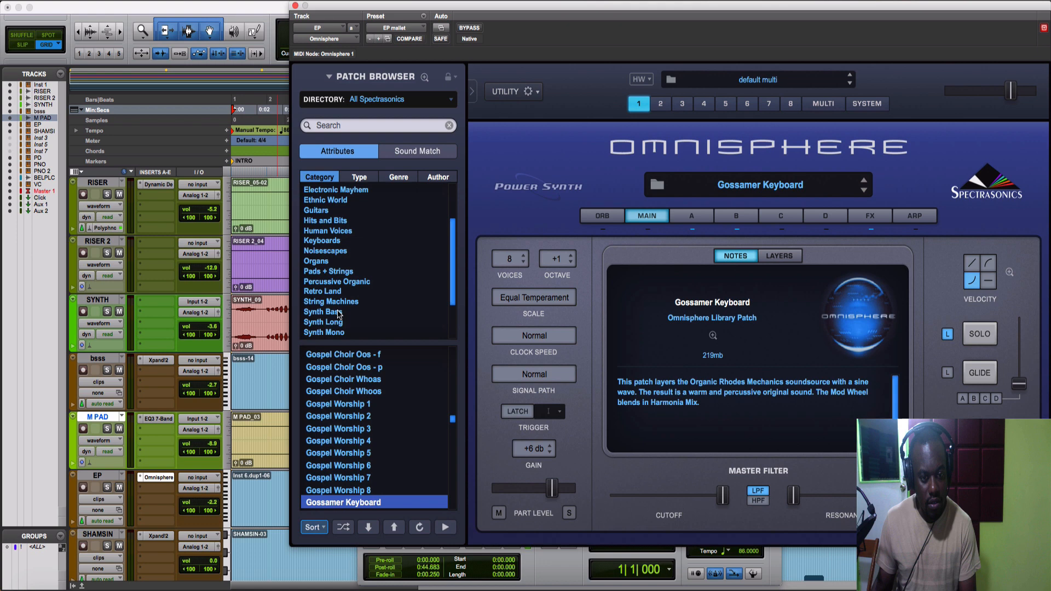
click(330, 272)
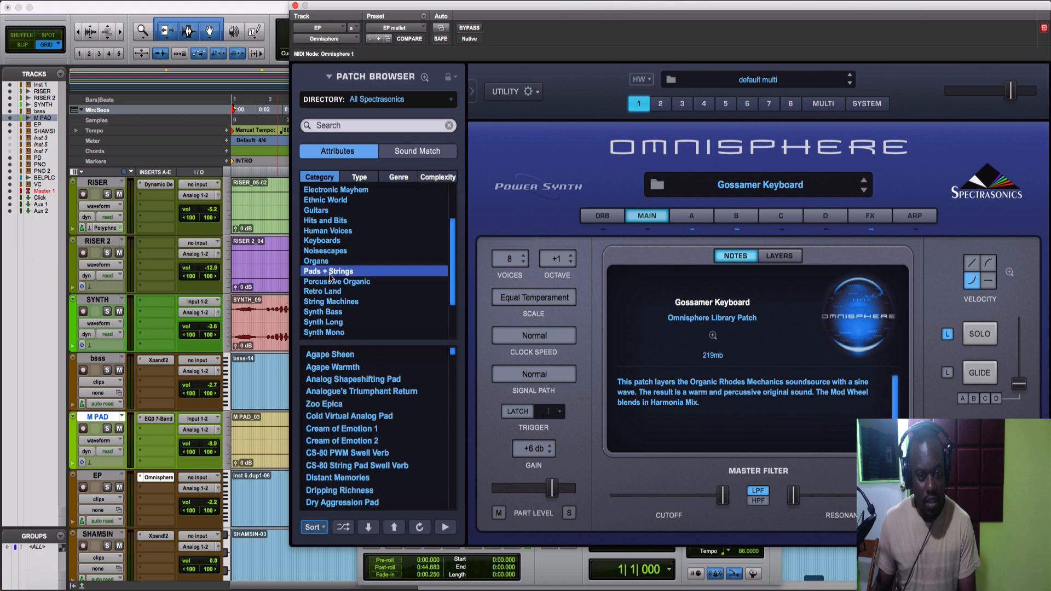
click(337, 355)
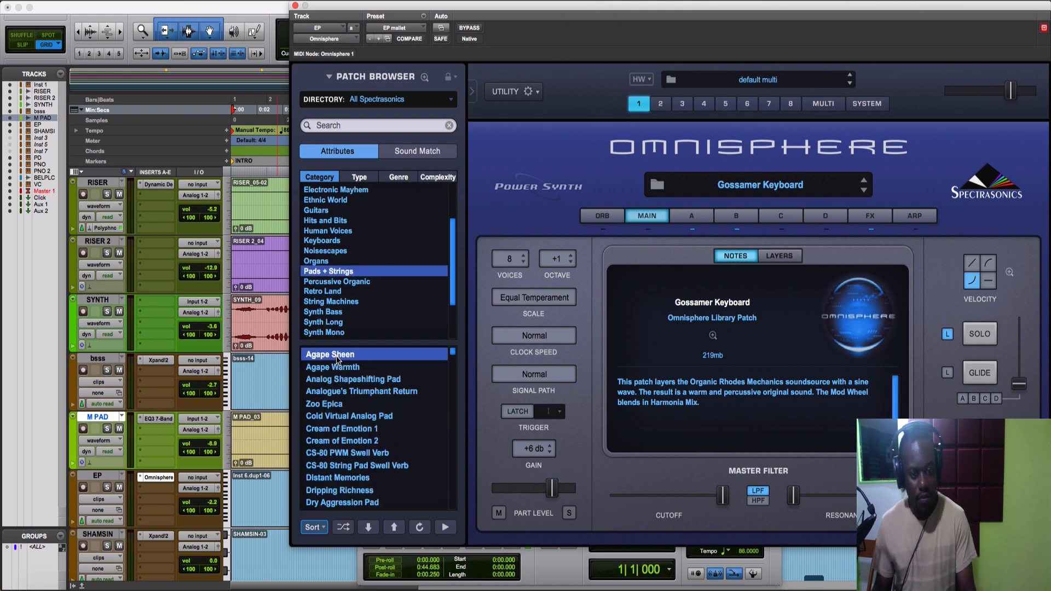
Record-enable the EP track to audition the Agape Sheen patch, and close the Omnisphere window.
click(81, 489)
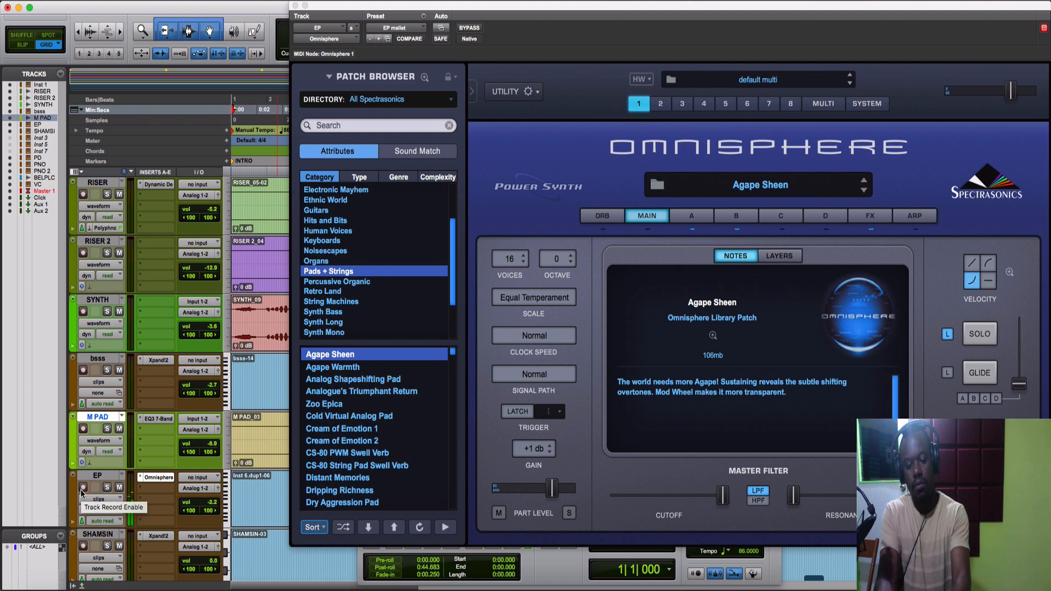
click(82, 488)
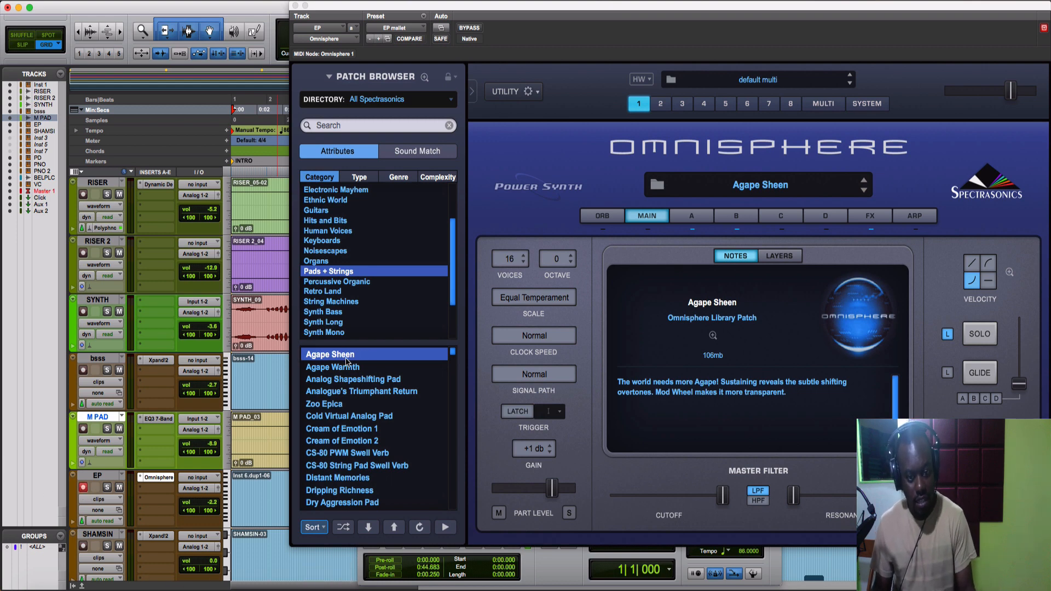
click(294, 5)
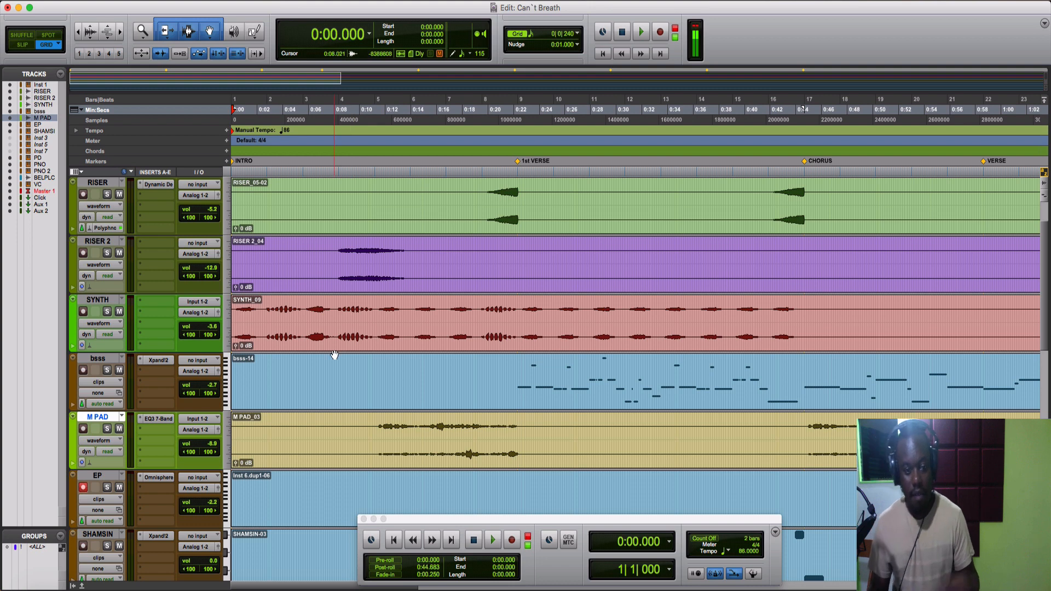
Select the SYNTH clip, view the preset list in EP's Omnisphere, and close the instrument window.
click(282, 341)
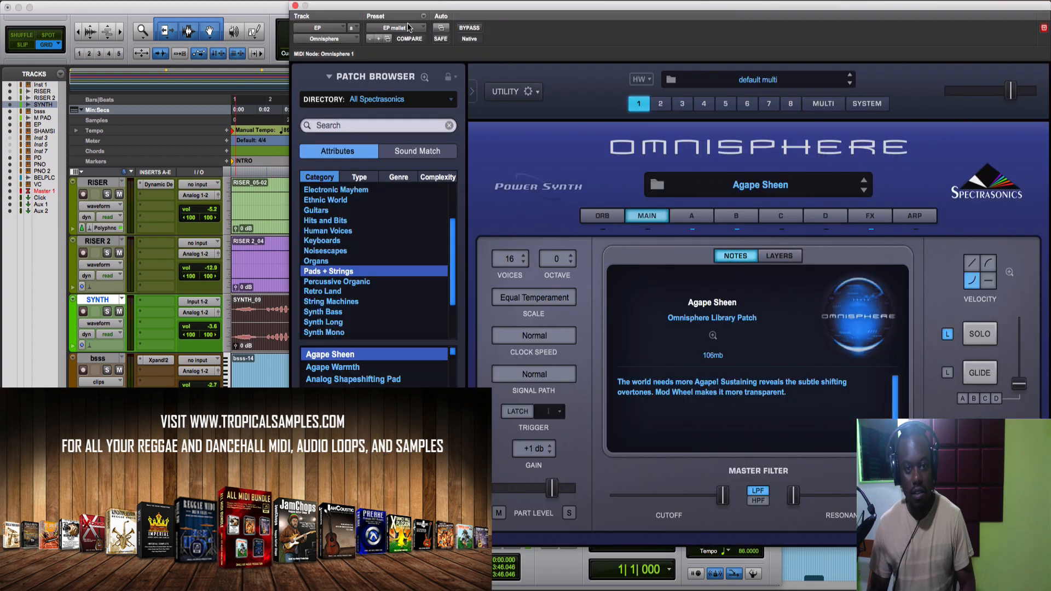
click(408, 27)
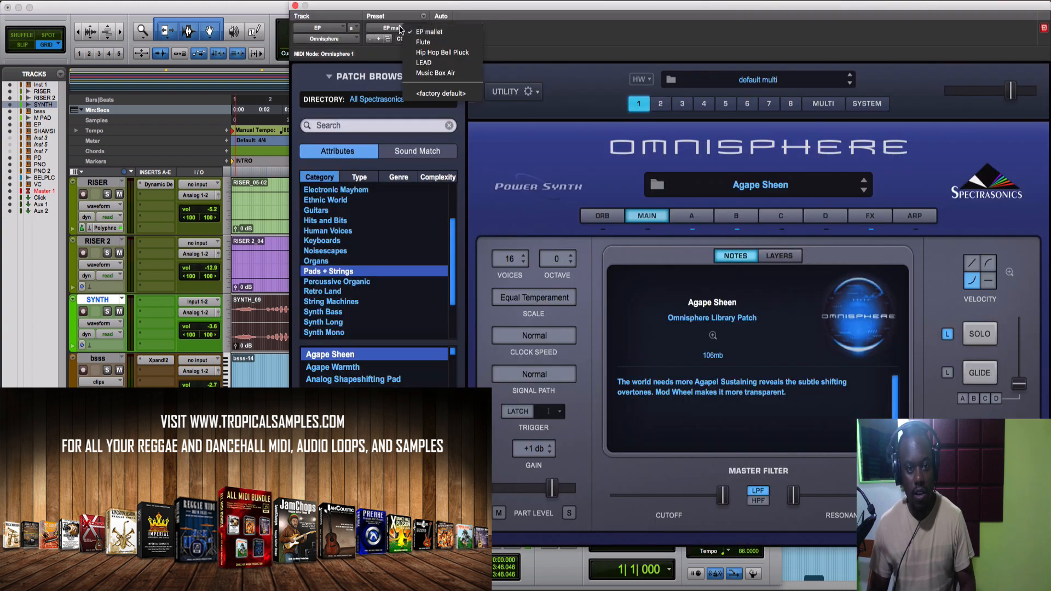
click(295, 6)
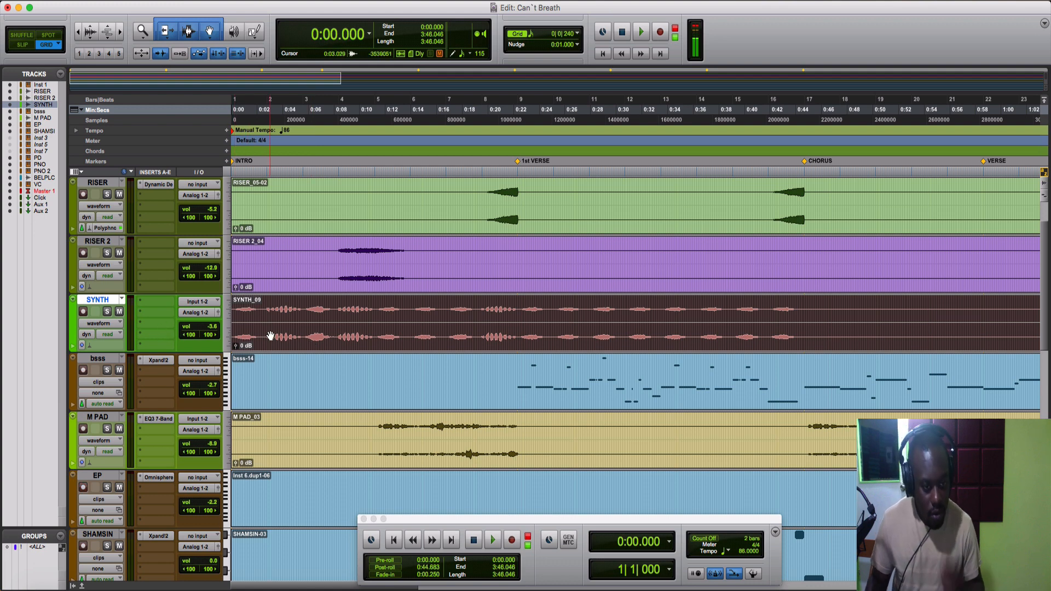
Play the SYNTH part from the session start, examine its waveform around 2|1|240, and replay it from the start.
key(space)
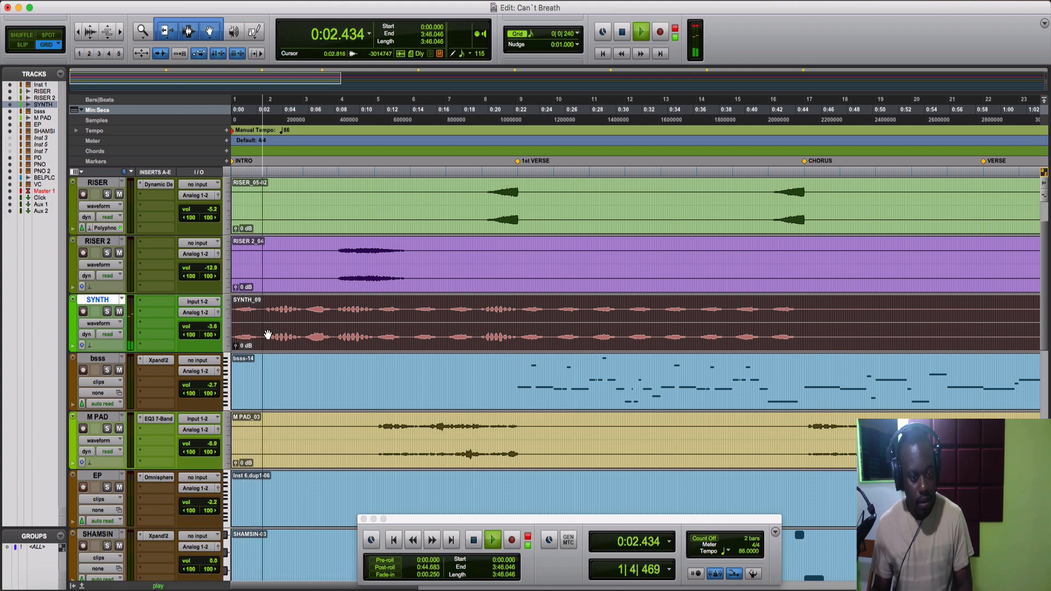
key(space)
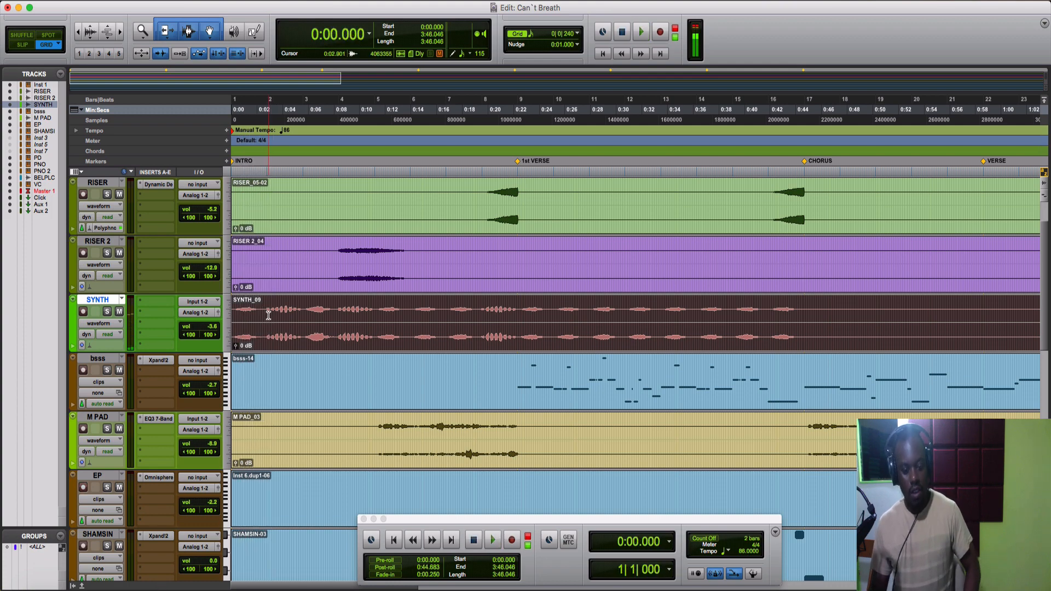
click(268, 315)
scroll(268, 315, up, 6)
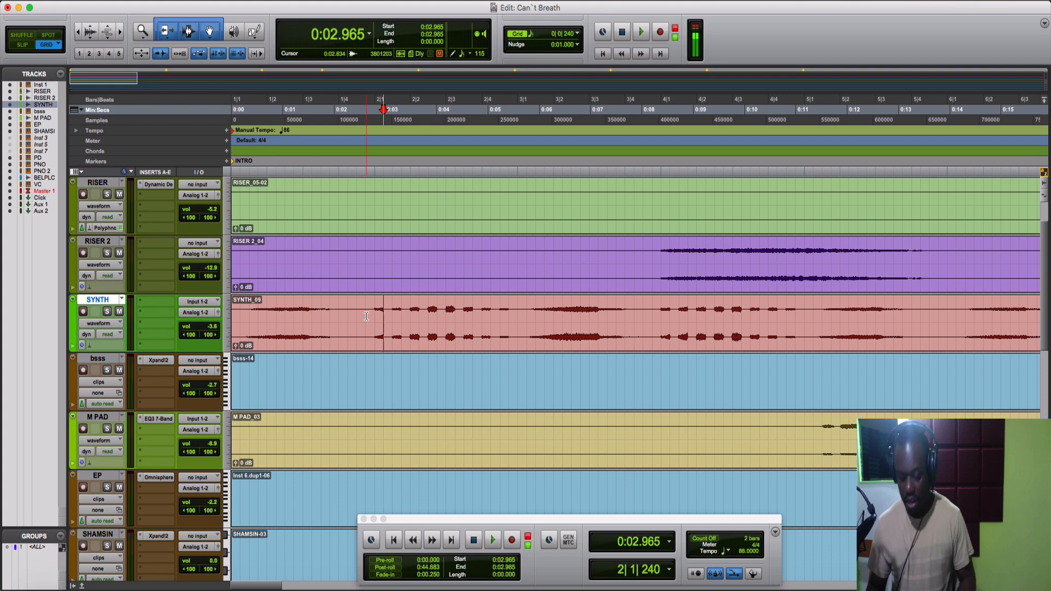
key(Return)
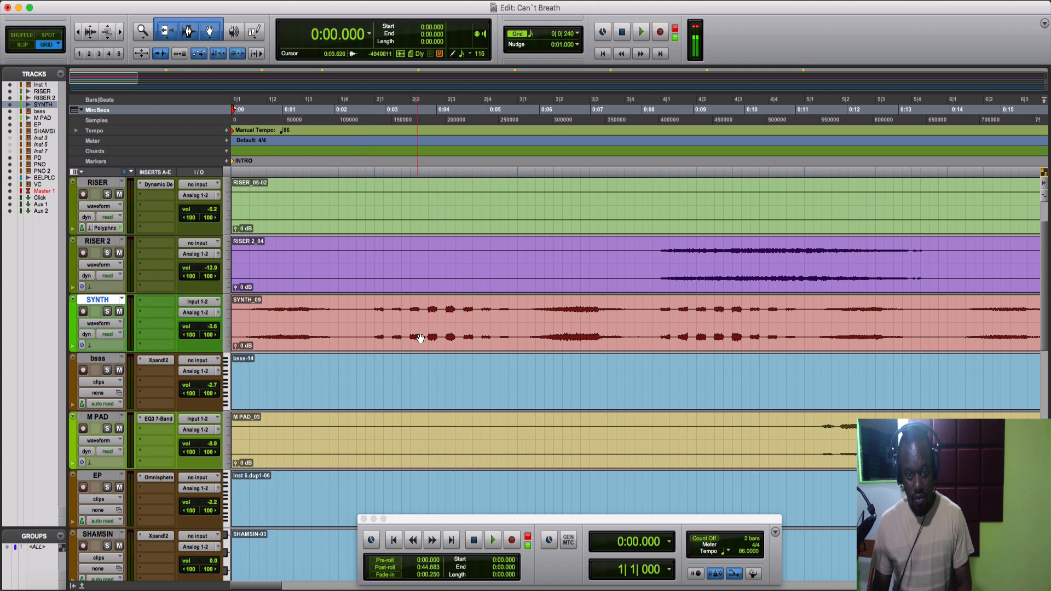
key(space)
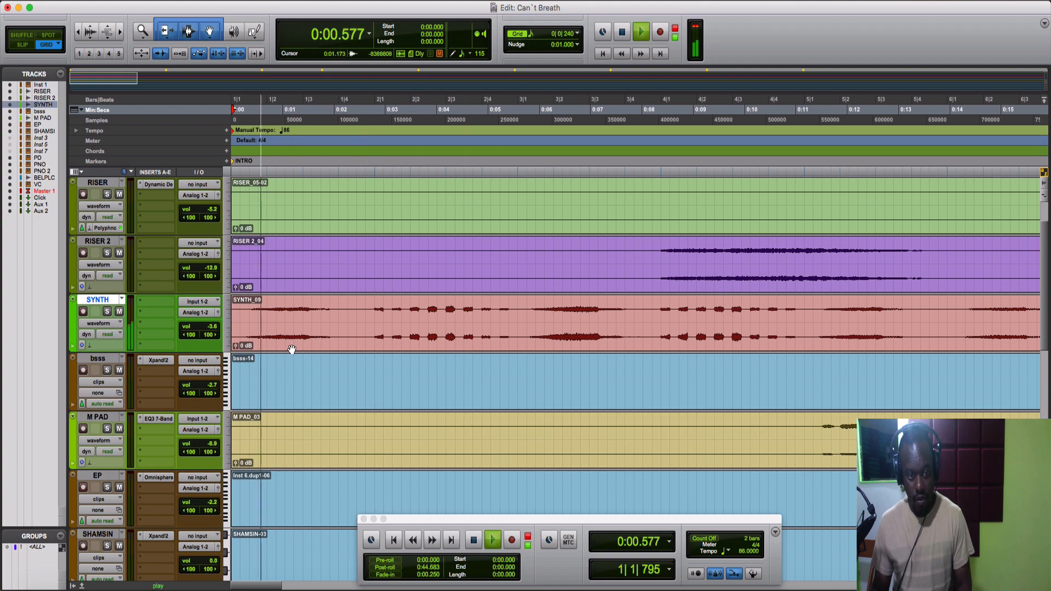
key(space)
Select the SYNTH clip and set the grid to 1/16 note.
click(315, 342)
key(t)
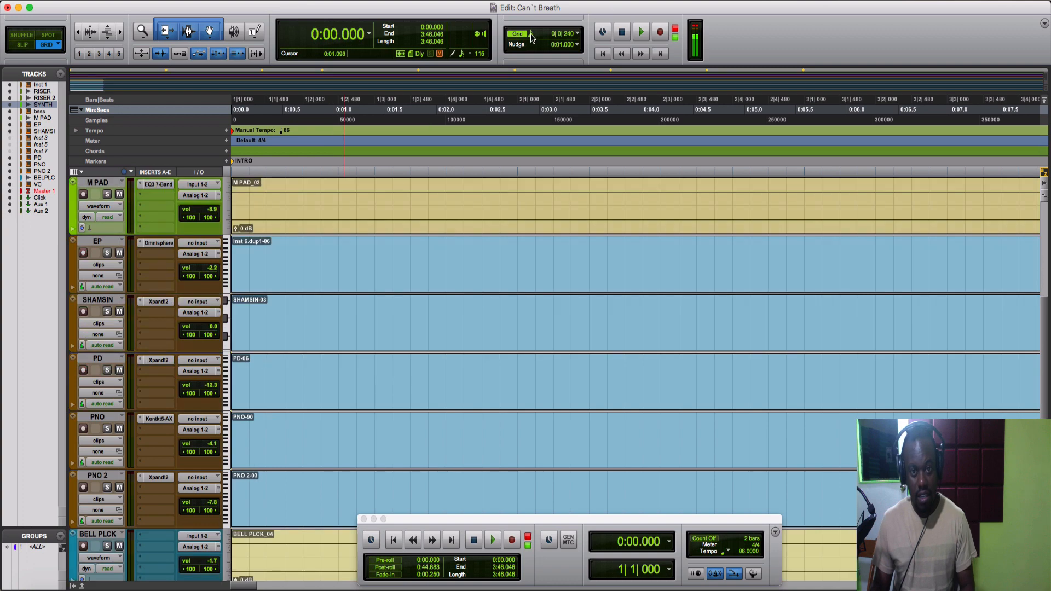
click(531, 36)
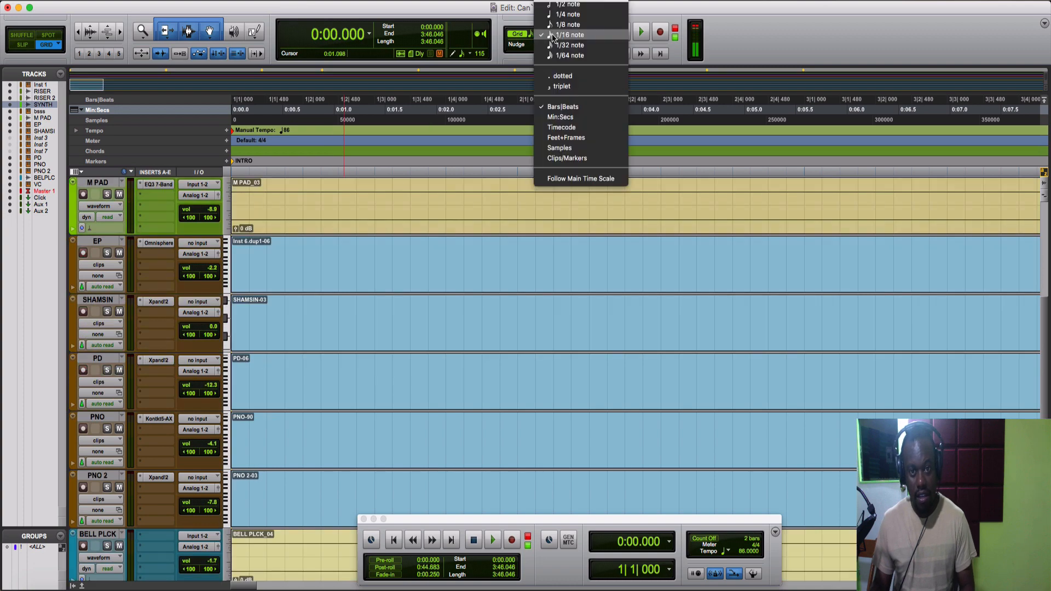
click(552, 37)
scroll(447, 346, up, 8)
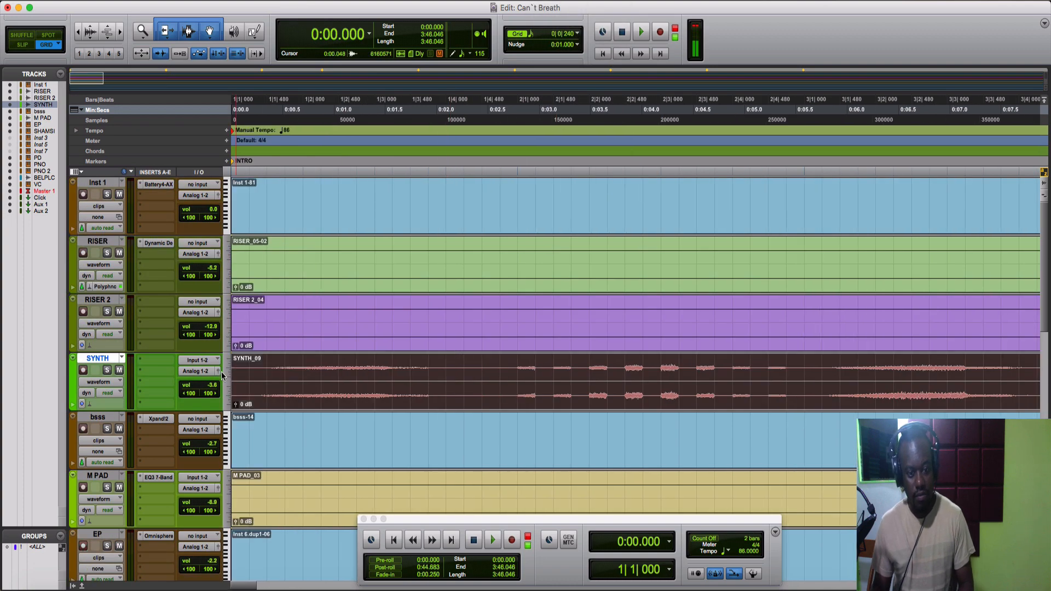
Chop the first bar of SYNTH by deleting every second 1/16-note slice from 1|1|240 up to 2|1|000, and return to the start.
drag(253, 368, 261, 373)
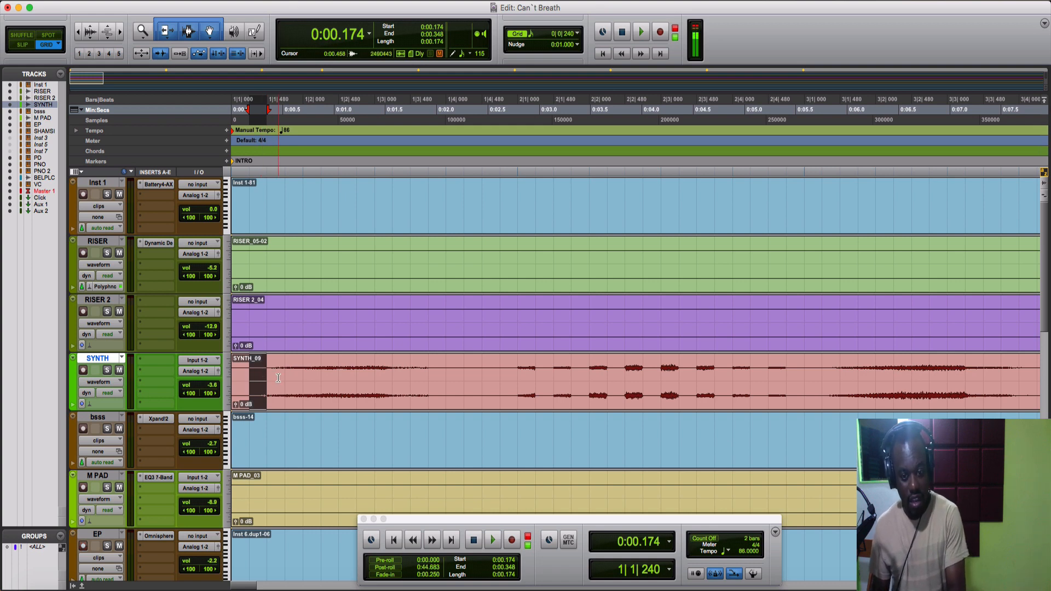
key(Delete)
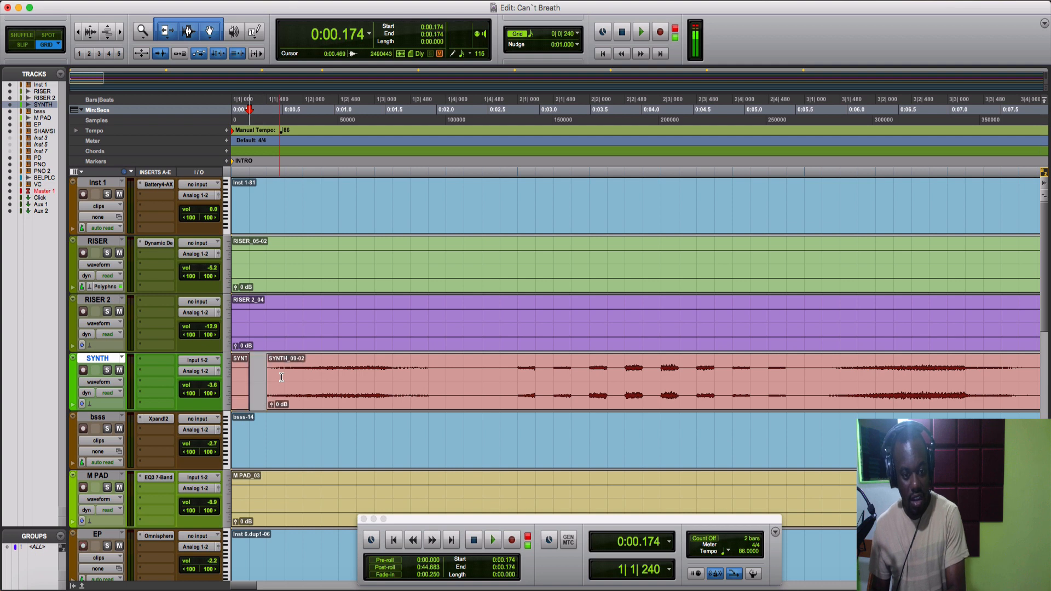
drag(285, 376, 518, 372)
key(Delete)
key(Delete)
key(Delete)
key(Delete)
key(Delete)
key(Delete)
key(Delete)
key(Return)
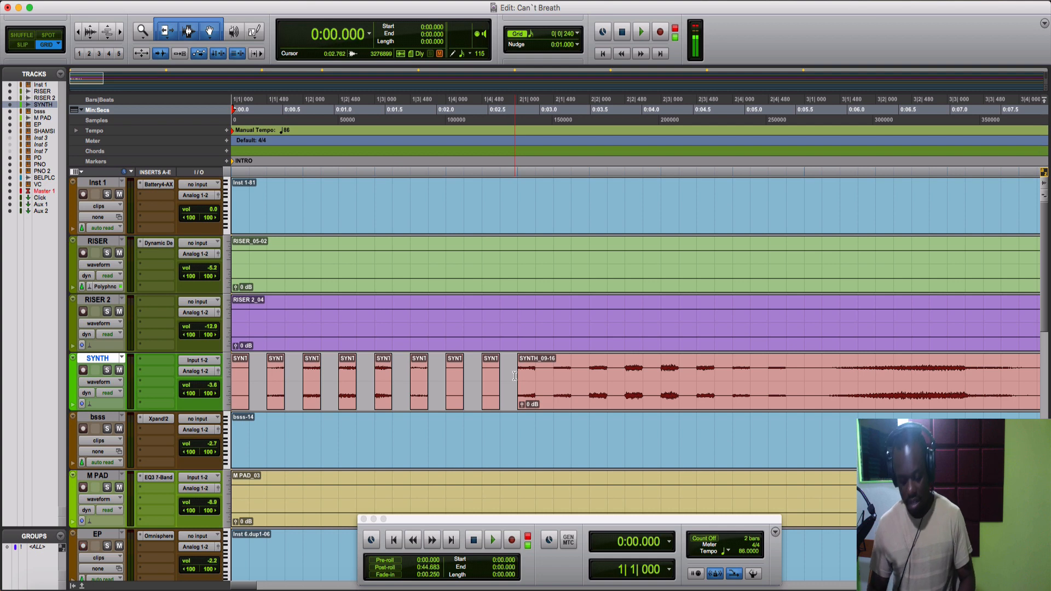
Solo SYNTH, play its opening with the cuts undone for comparison, and restore the chopped slices.
click(108, 372)
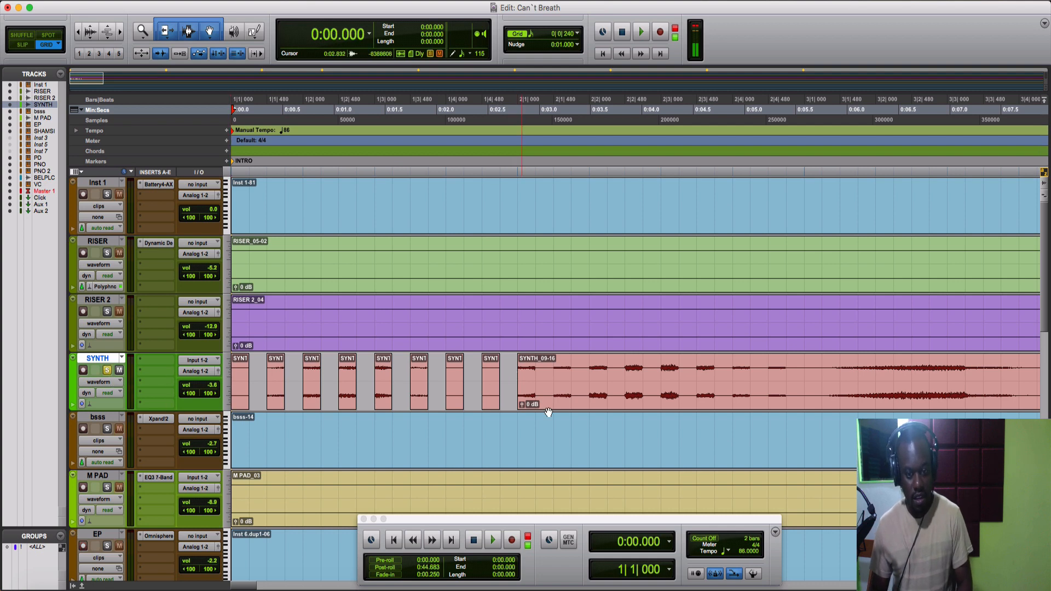
click(526, 395)
drag(441, 386, 135, 388)
key(space)
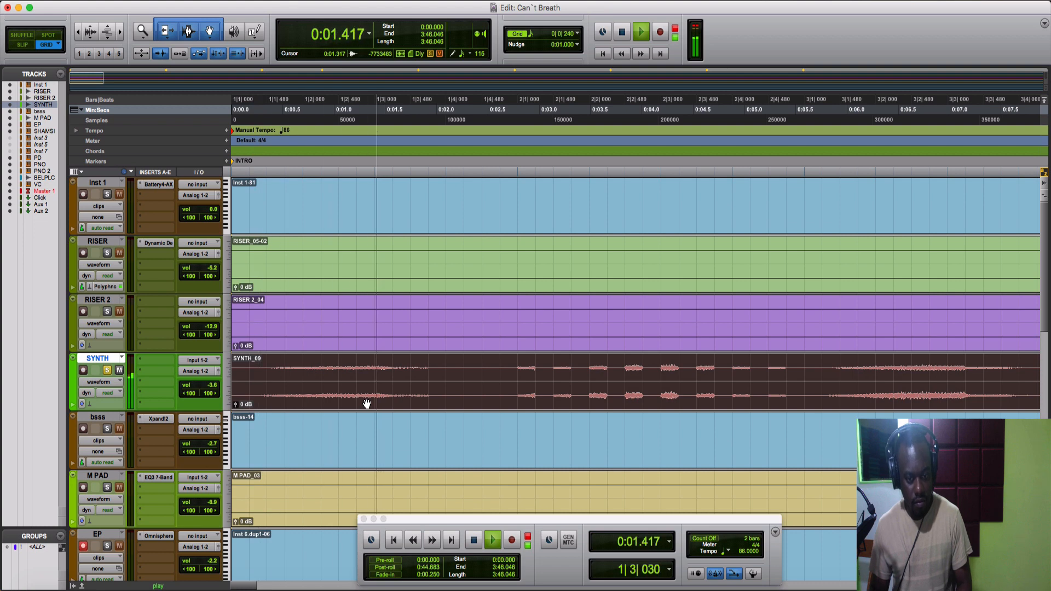
key(space)
key(super+z)
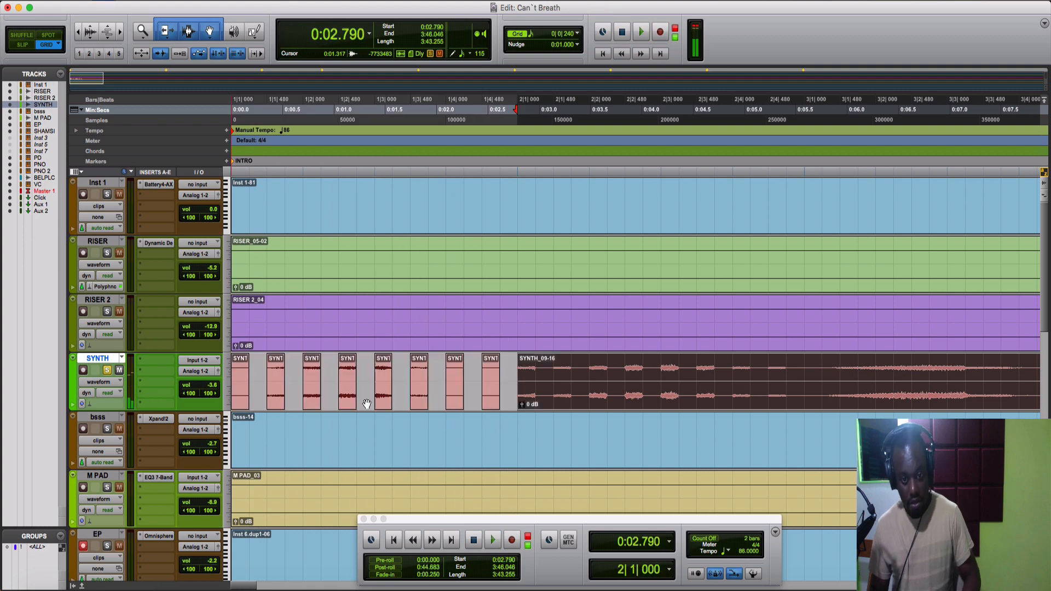
Play the chopped SYNTH part from the session start with the track soloed.
key(Return)
key(space)
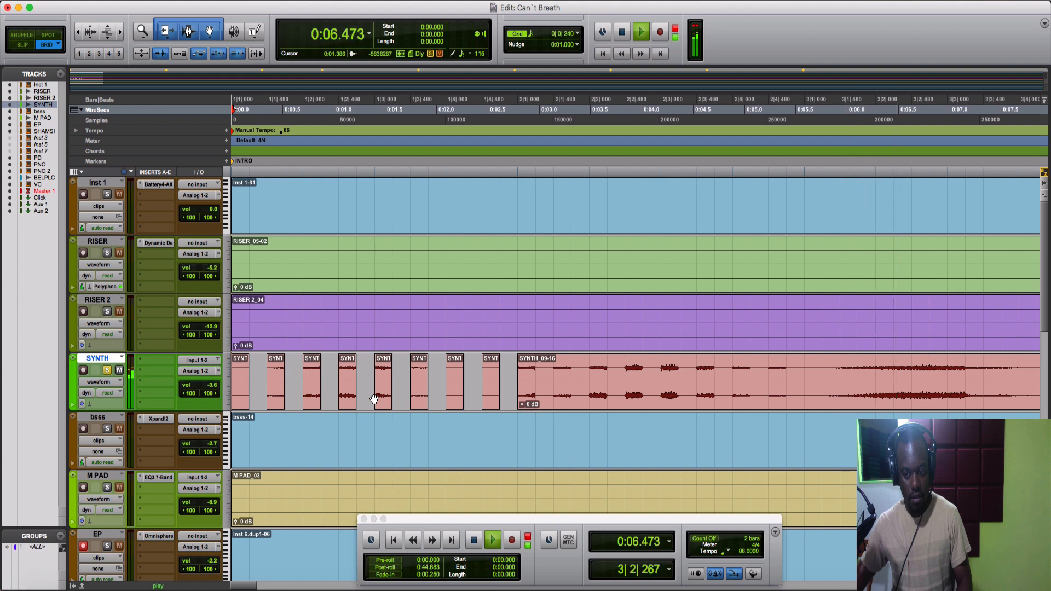
key(space)
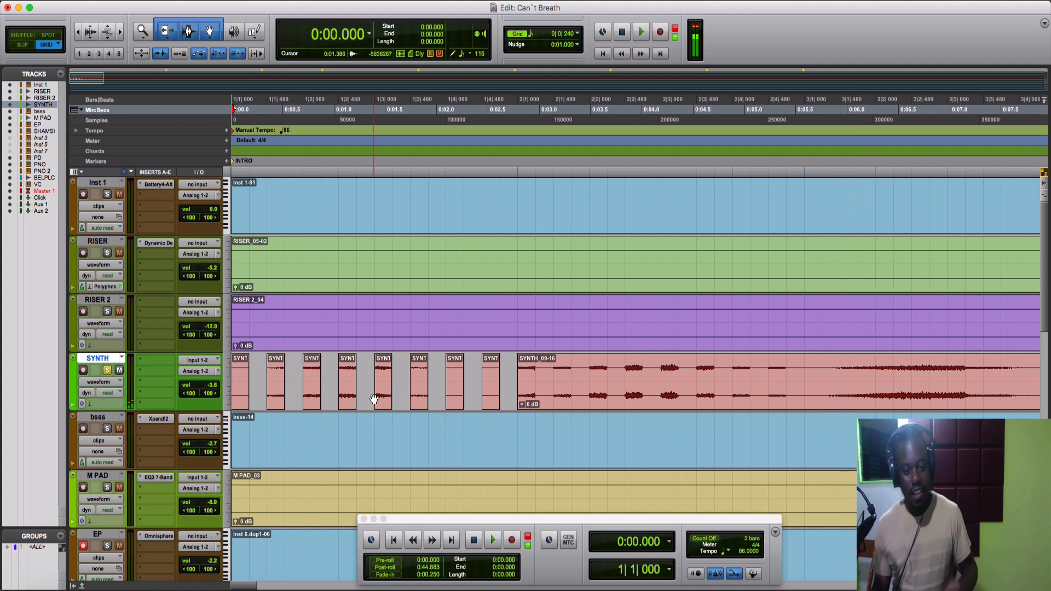
key(space)
Select the chopped SYNTH slices across the first bar and apply fades to all of them.
drag(516, 378, 167, 394)
key(space)
key(super+f)
key(Return)
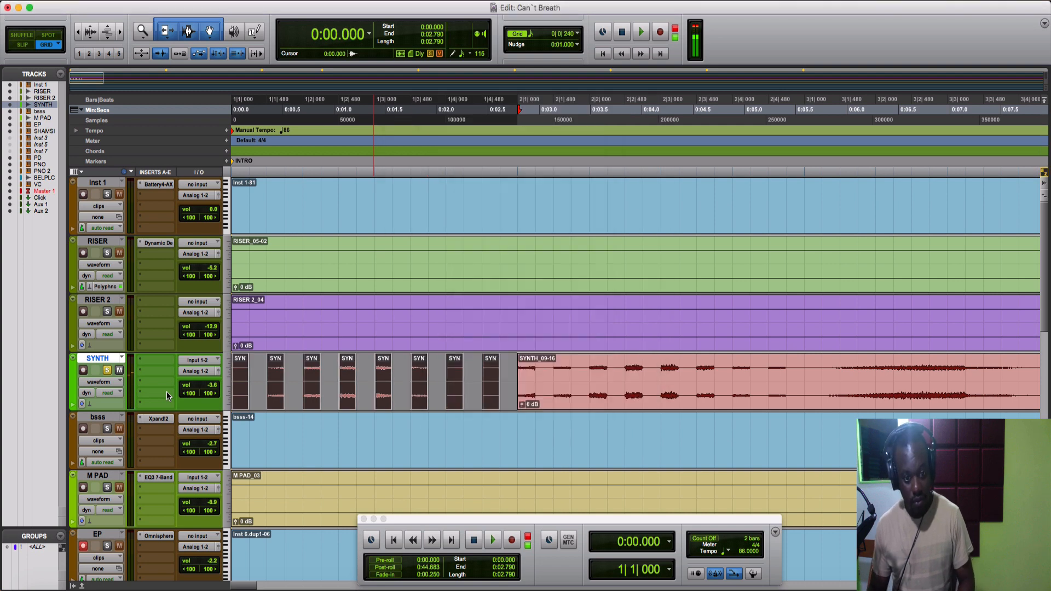
Audition the soloed, faded SYNTH slices repeatedly across the first bar from 1|1|000.
key(space)
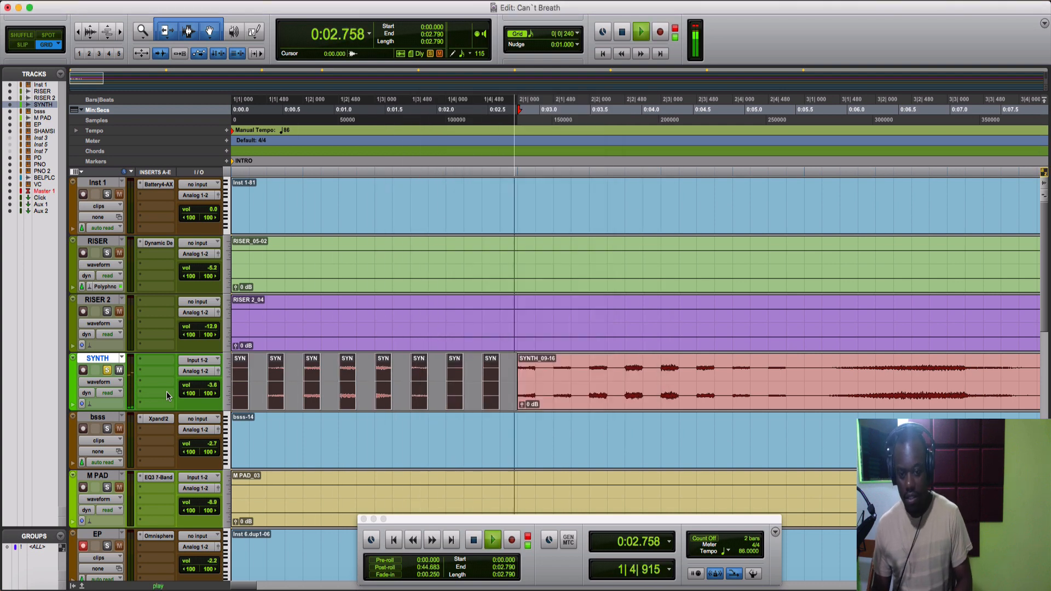
key(space)
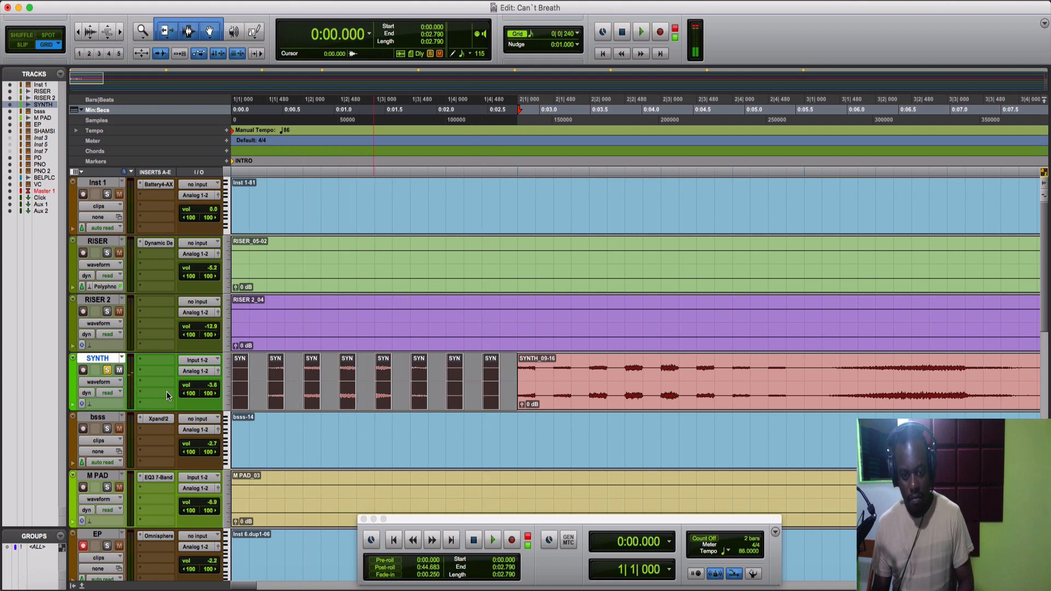
key(space)
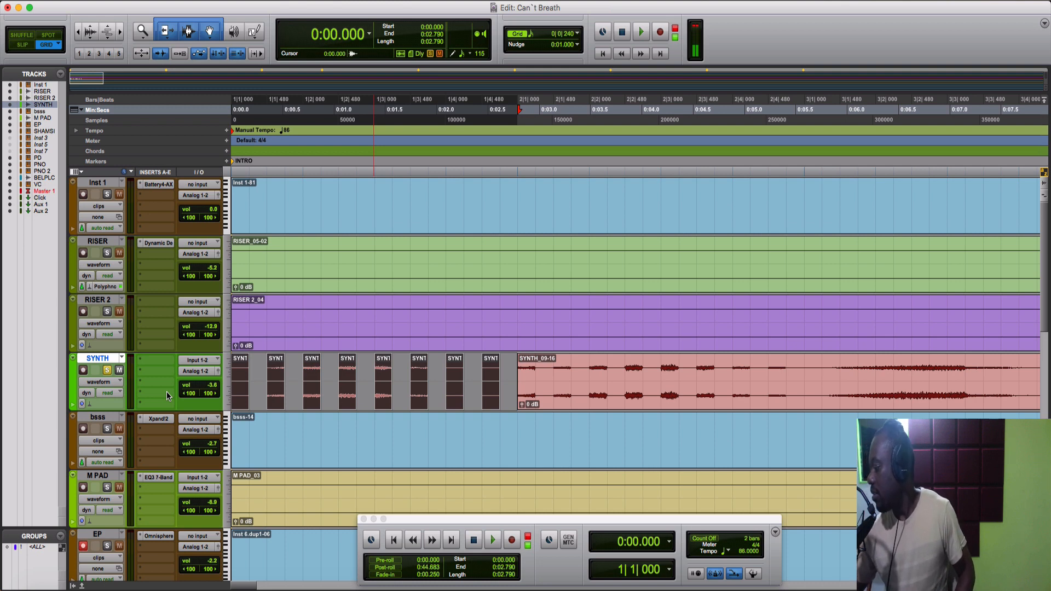
key(space)
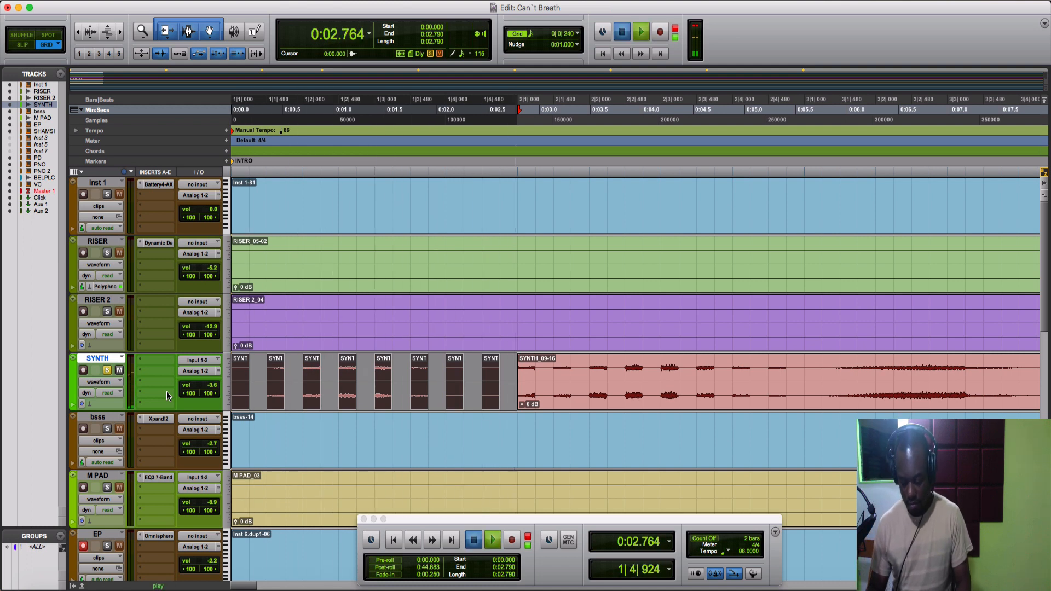
key(space)
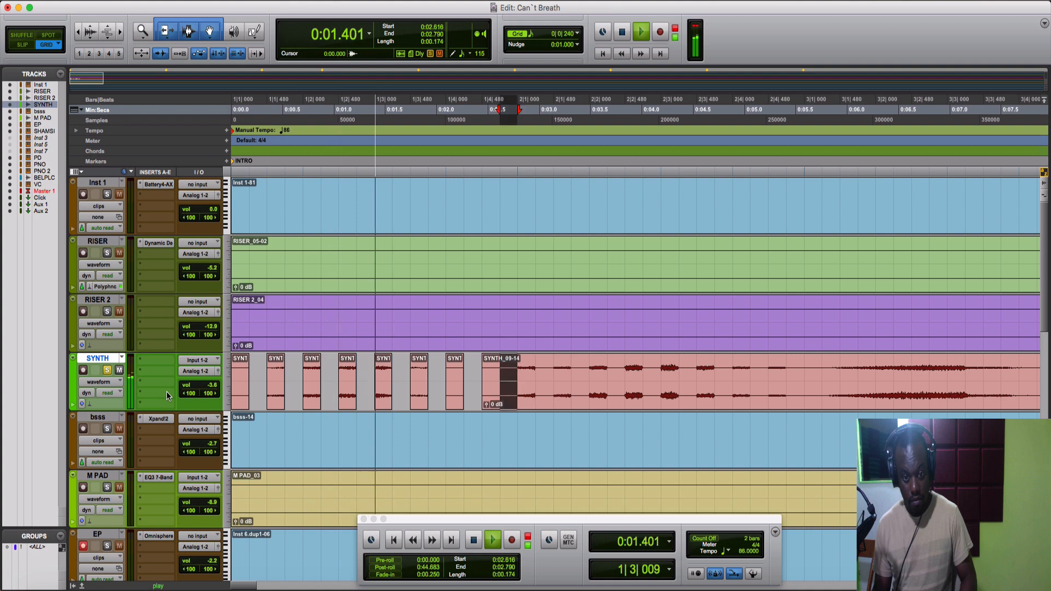
Undo the SYNTH fades and slice deletions back to the continuous SYNTH_09 clip, and stop playback.
key(super+z)
key(super+z)
key(super+z)
key(super+z)
key(super+z)
key(super+z)
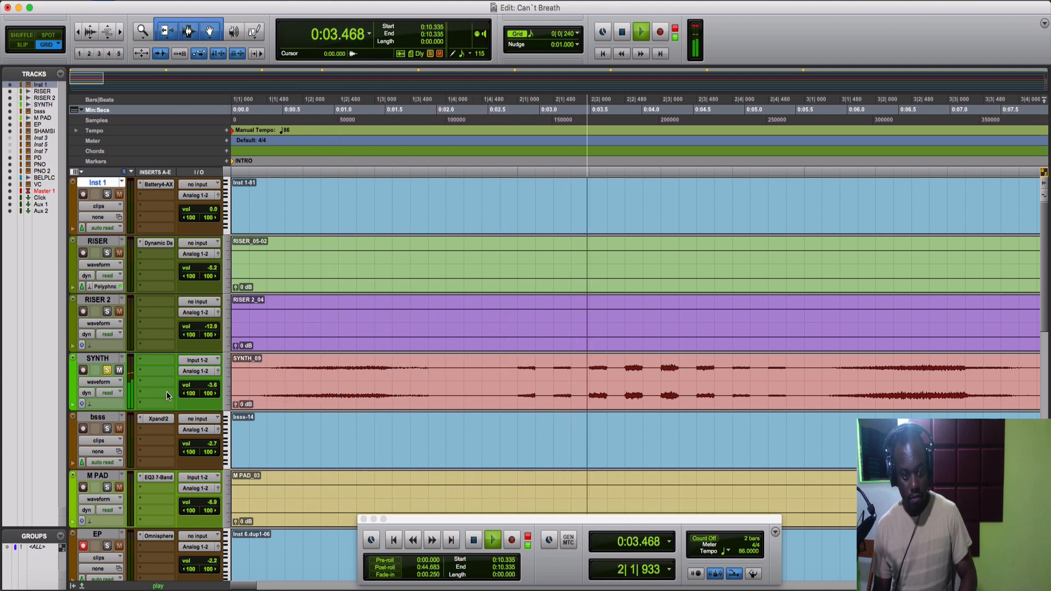
key(space)
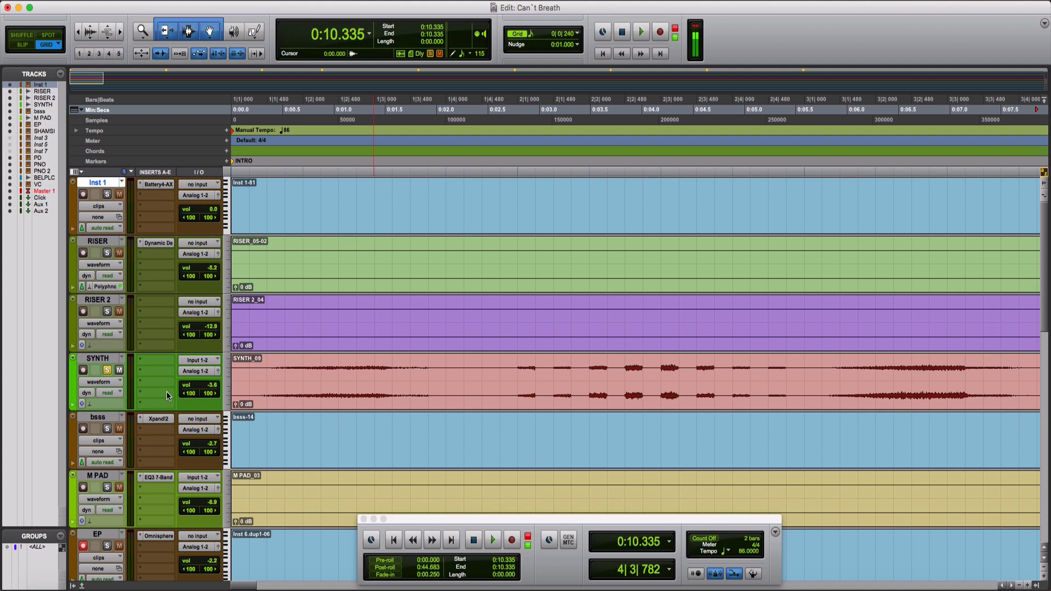
Return to the session start, unsolo SYNTH, and play the full intro up to the 1st VERSE marker.
key(Return)
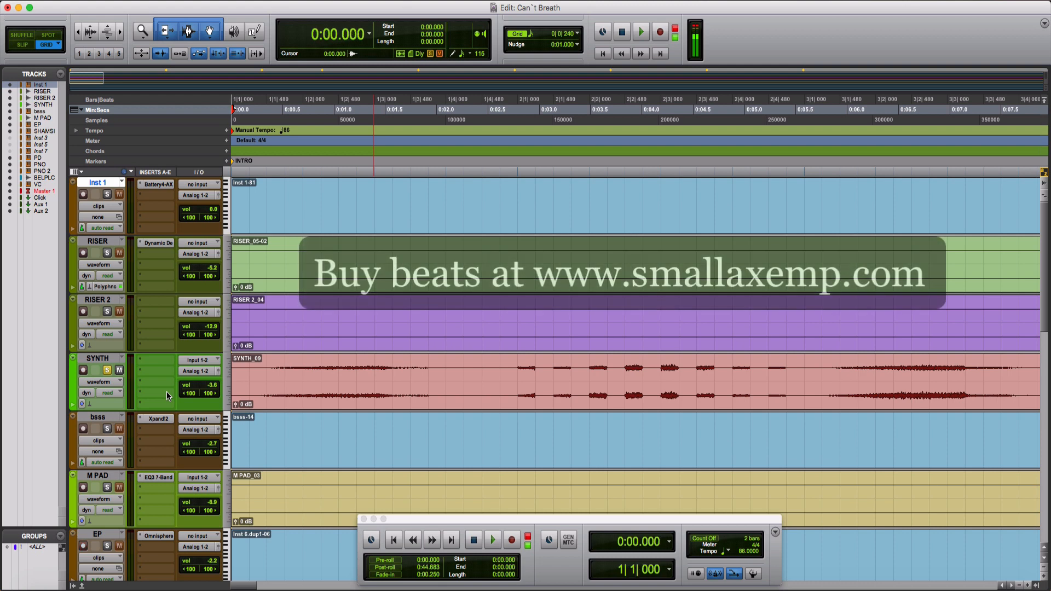
key(space)
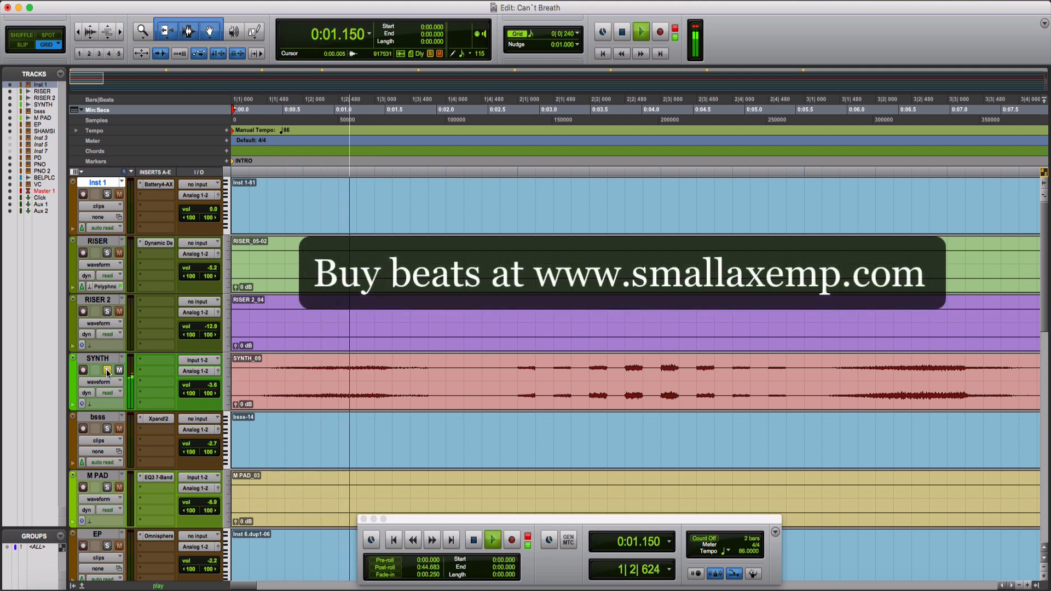
key(space)
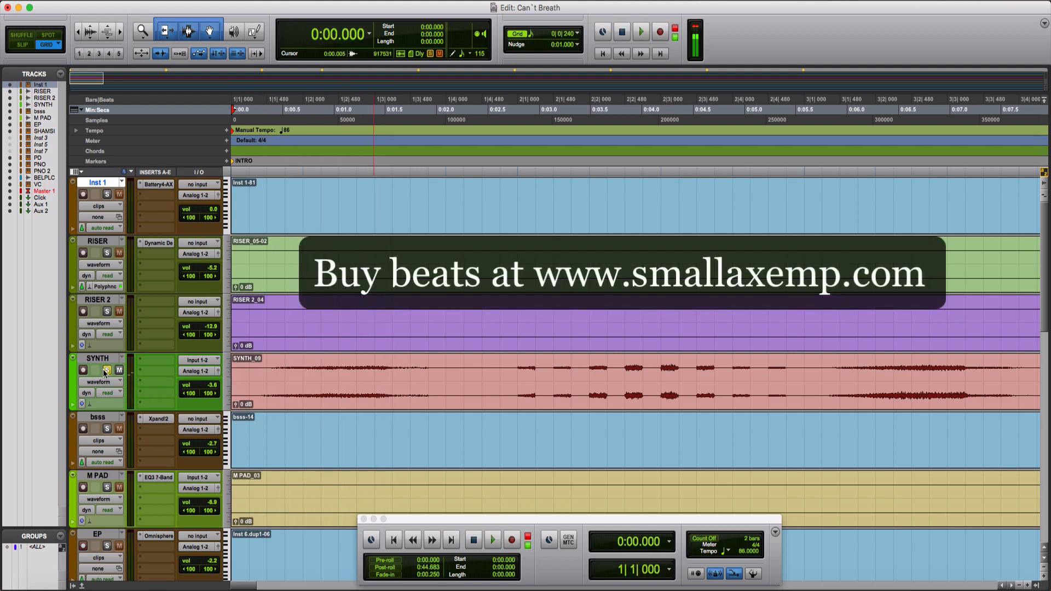
click(107, 370)
key(space)
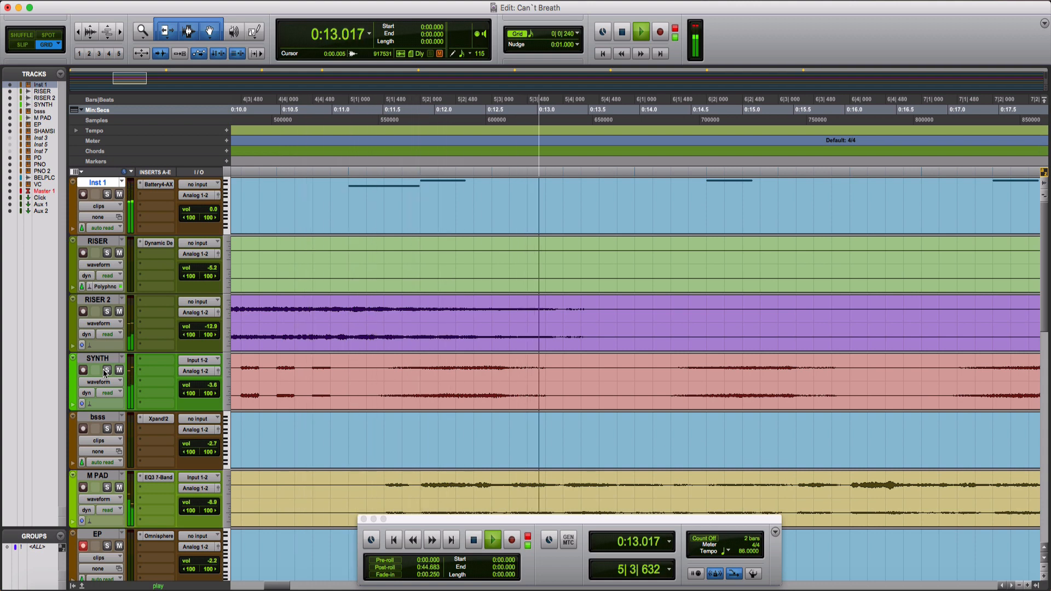
key(r)
key(r)
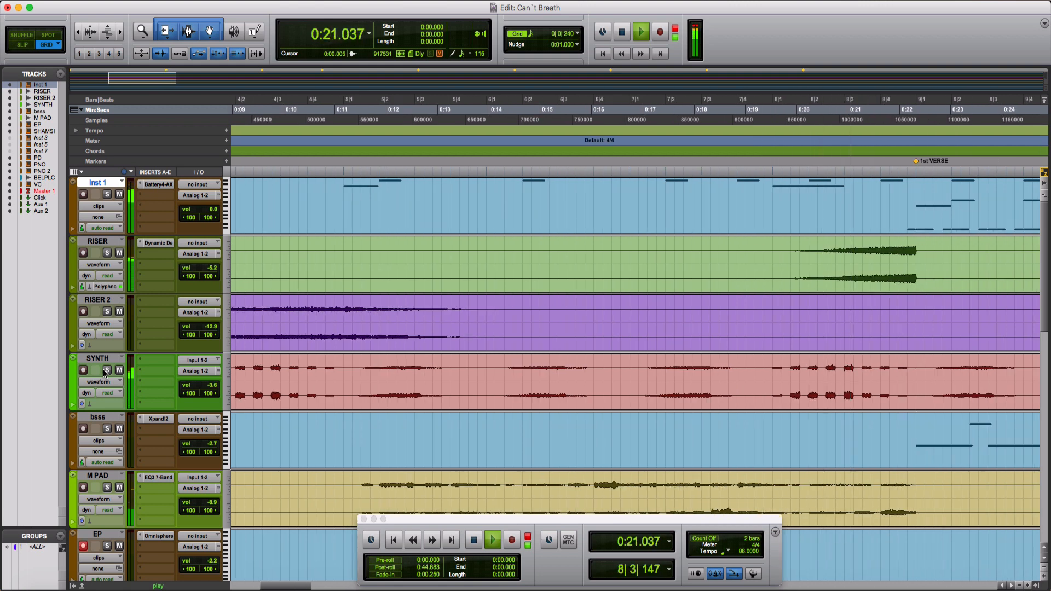
key(space)
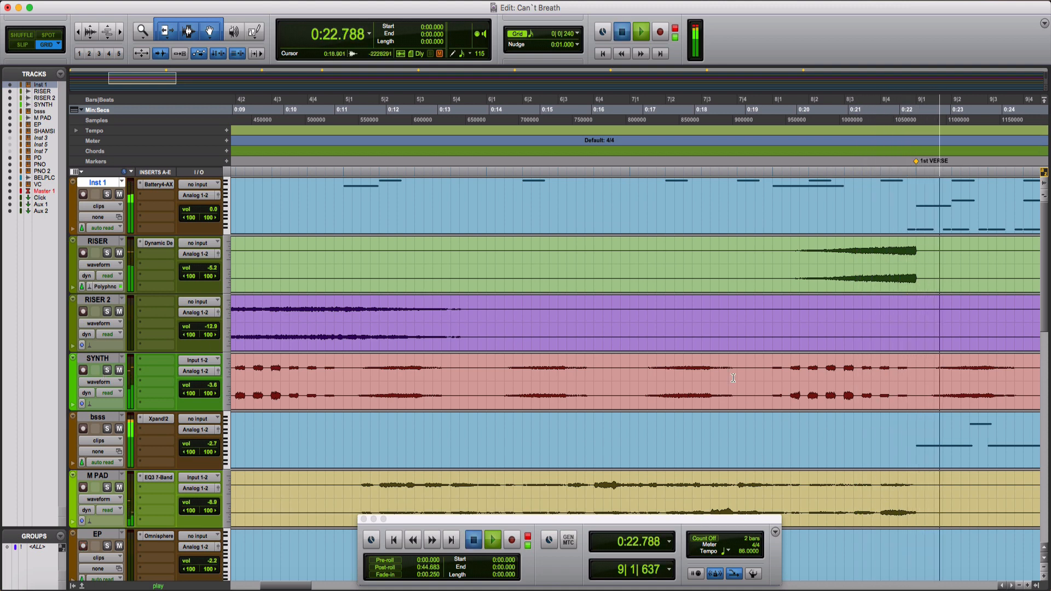
Place the playback start on SYNTH at 5|1|000 and play the full mix into the 1st verse.
click(733, 377)
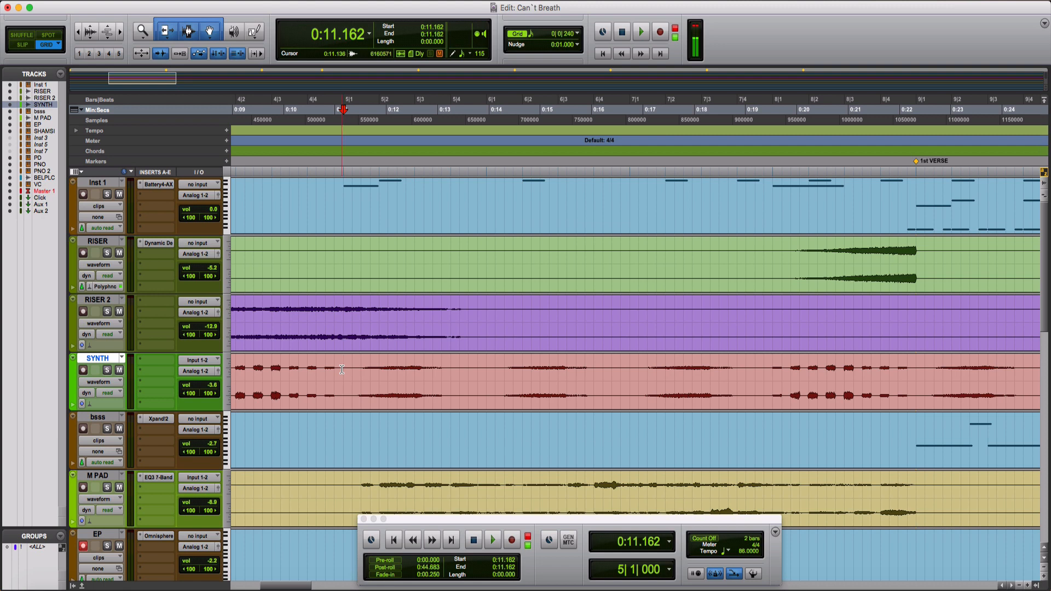
key(space)
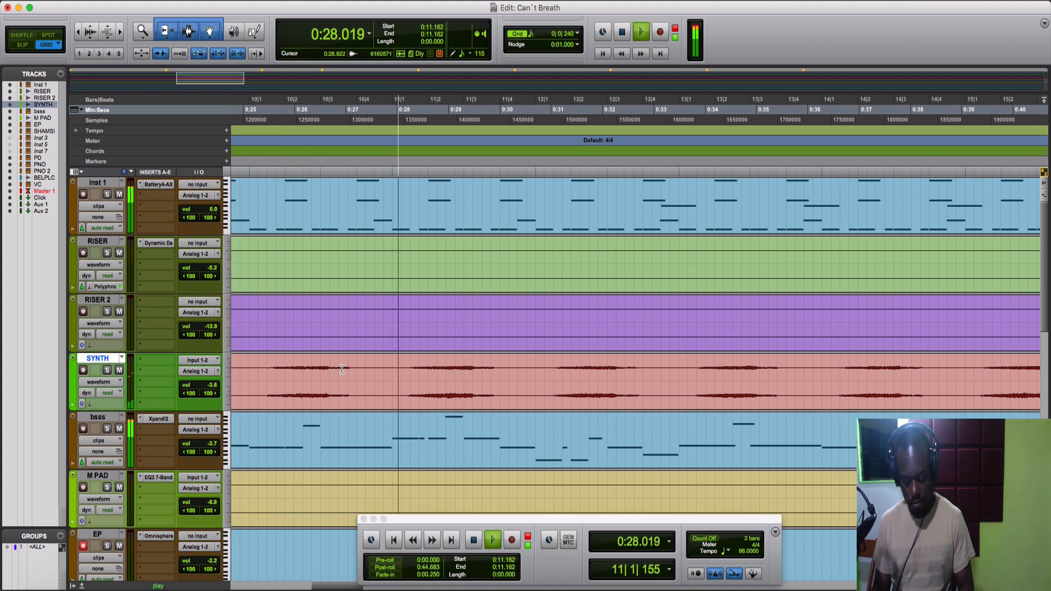
key(super+bracketleft)
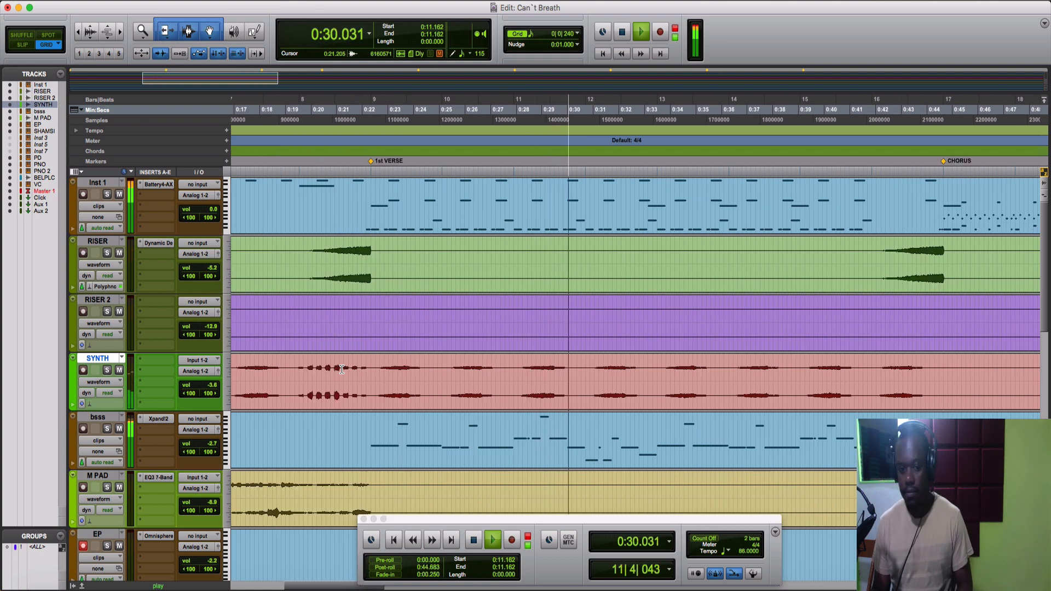
key(space)
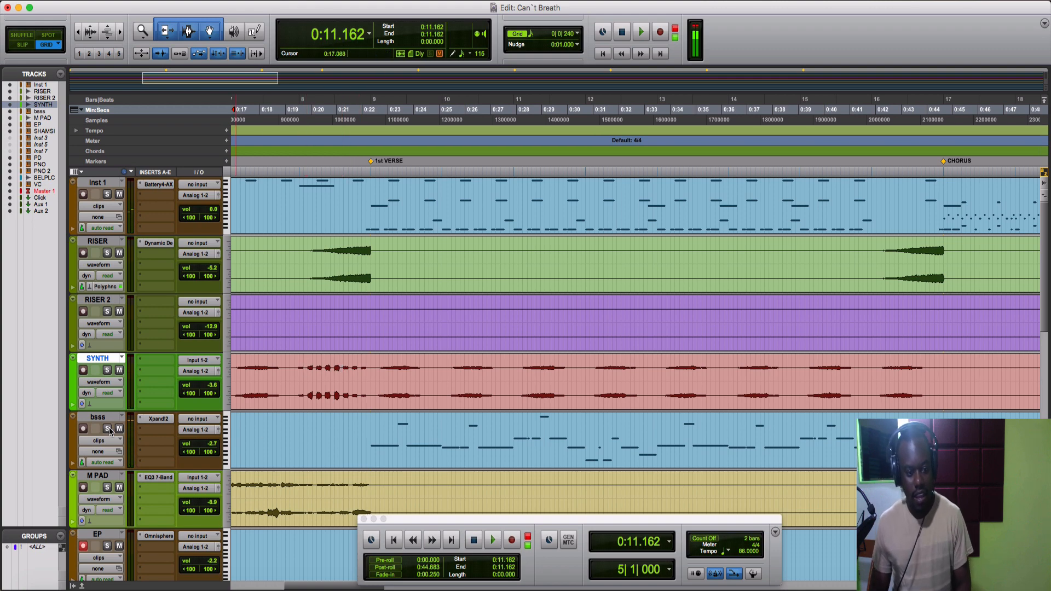
Solo bsss, inspect its Xpand!2 HIP HOP BASS preset while playing from 9|1|000, and close the plug-in window.
click(158, 419)
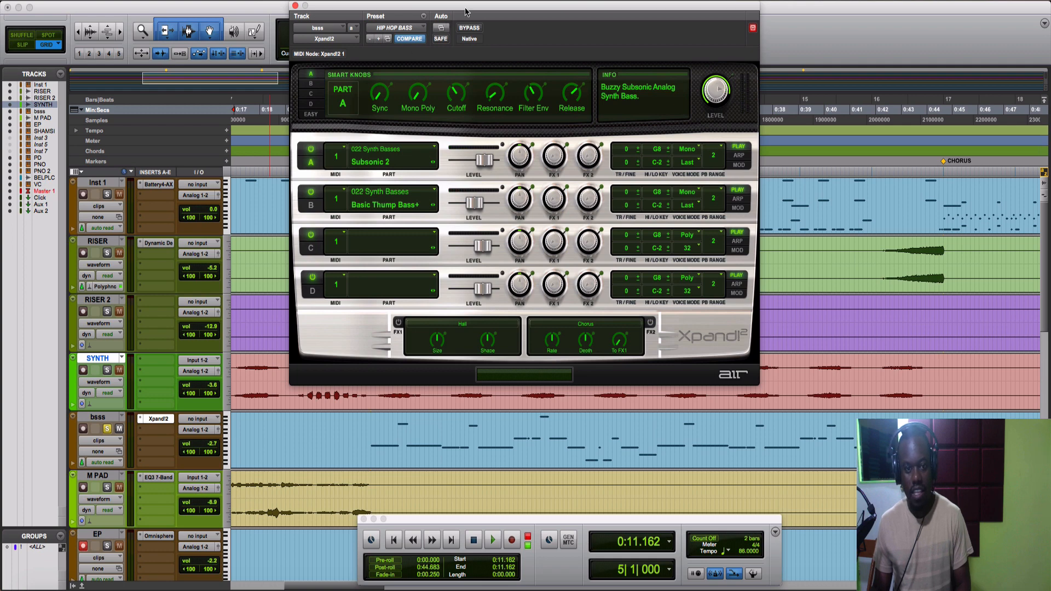
drag(465, 11, 438, 29)
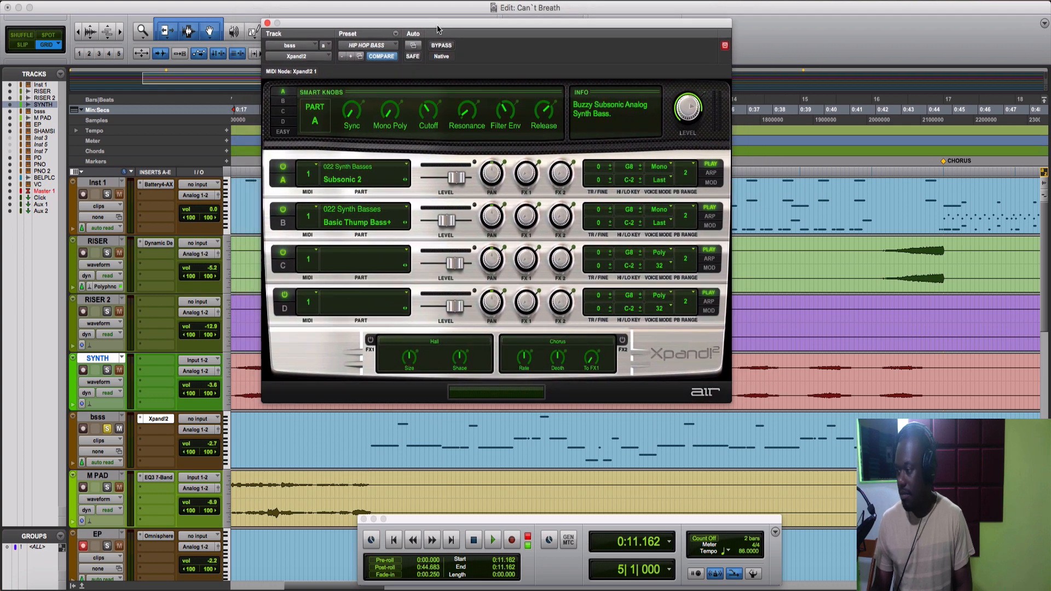
key(space)
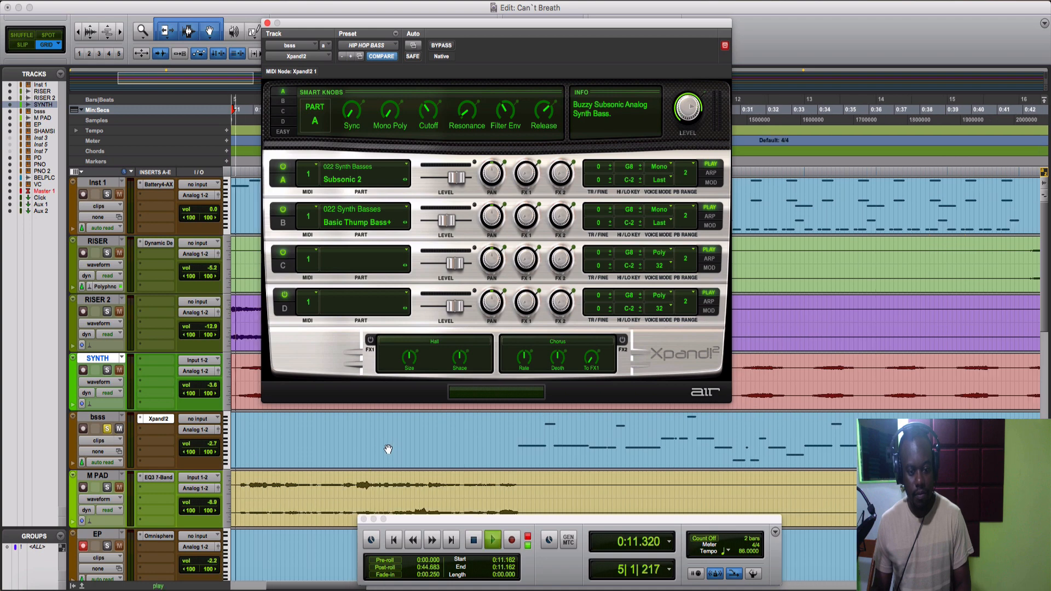
key(space)
click(517, 438)
key(space)
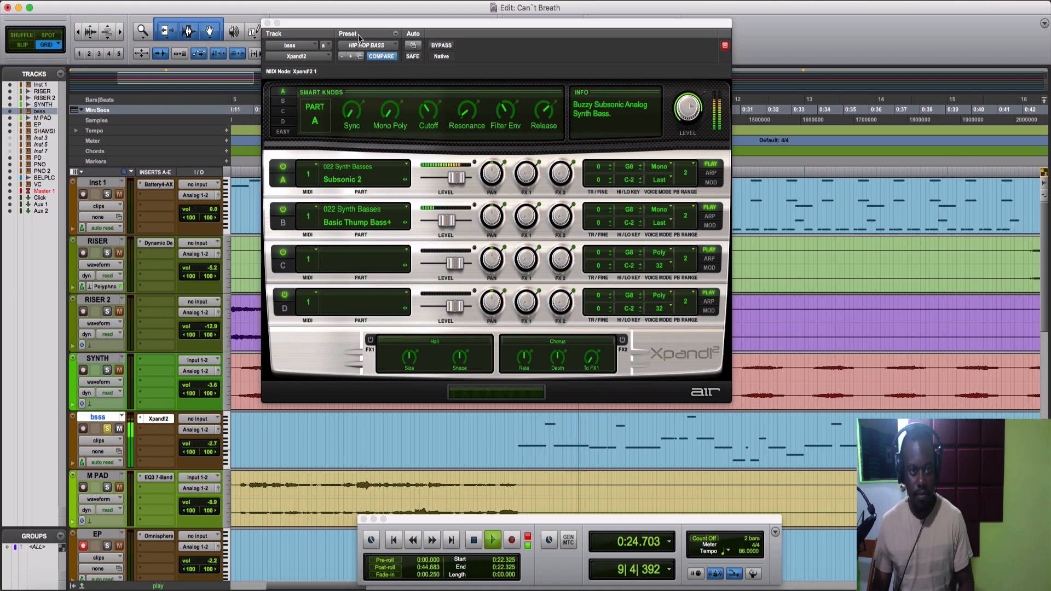
click(267, 23)
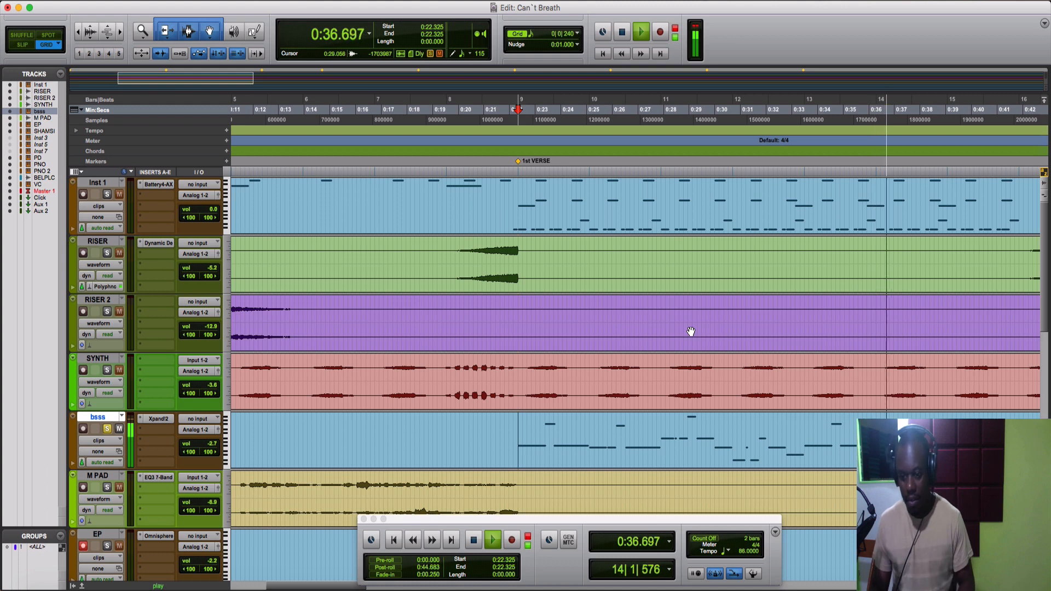
Unsolo bsss and play the full mix from 9|1|000 through the 1st verse into the CHORUS.
key(space)
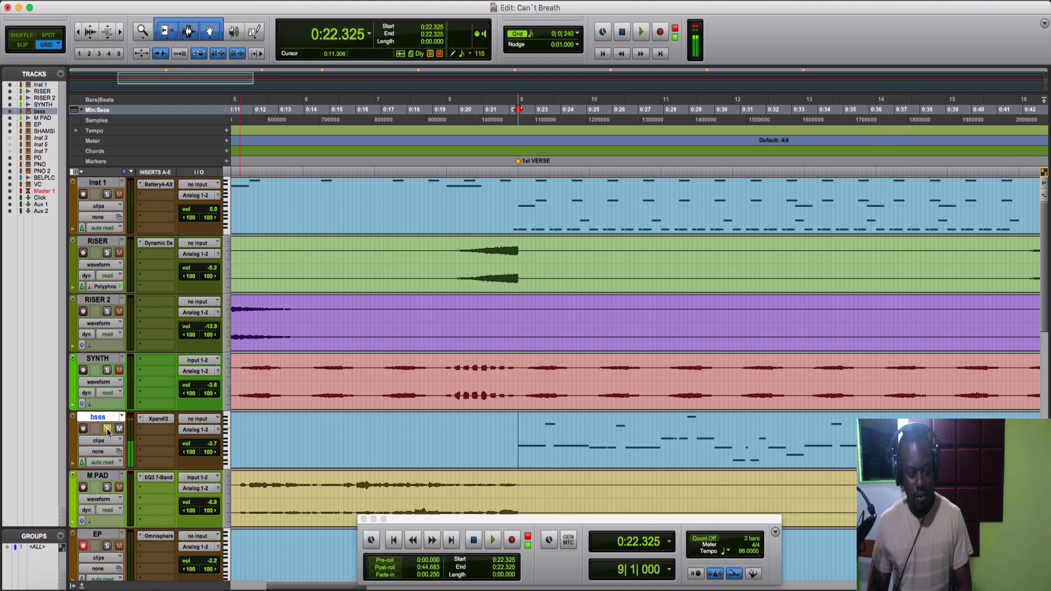
key(space)
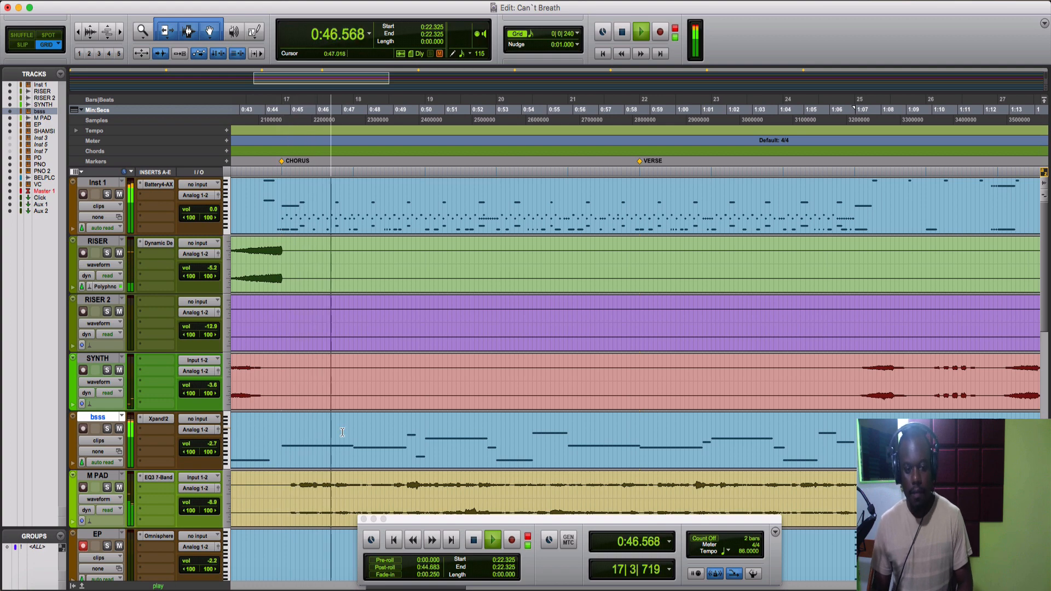
key(space)
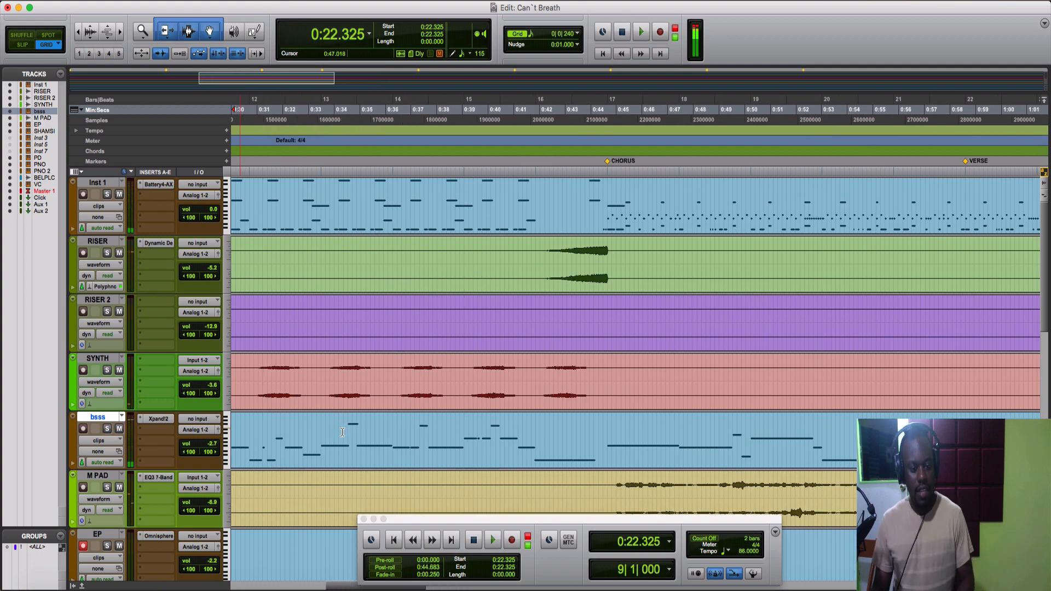
Solo M PAD and play its part from 5|1|000 while bringing the tracks below it into view.
click(343, 476)
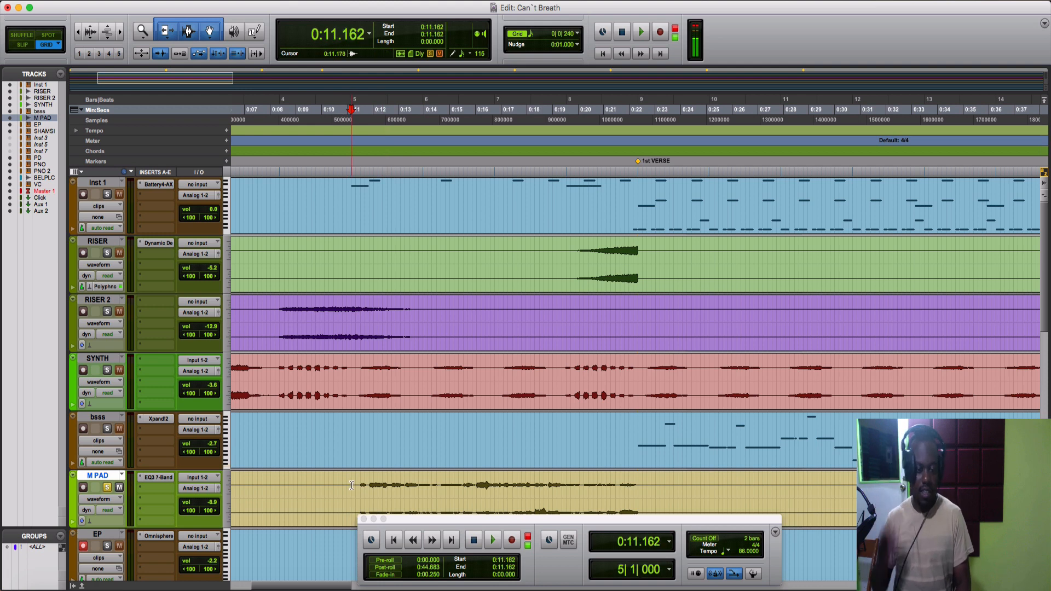
key(space)
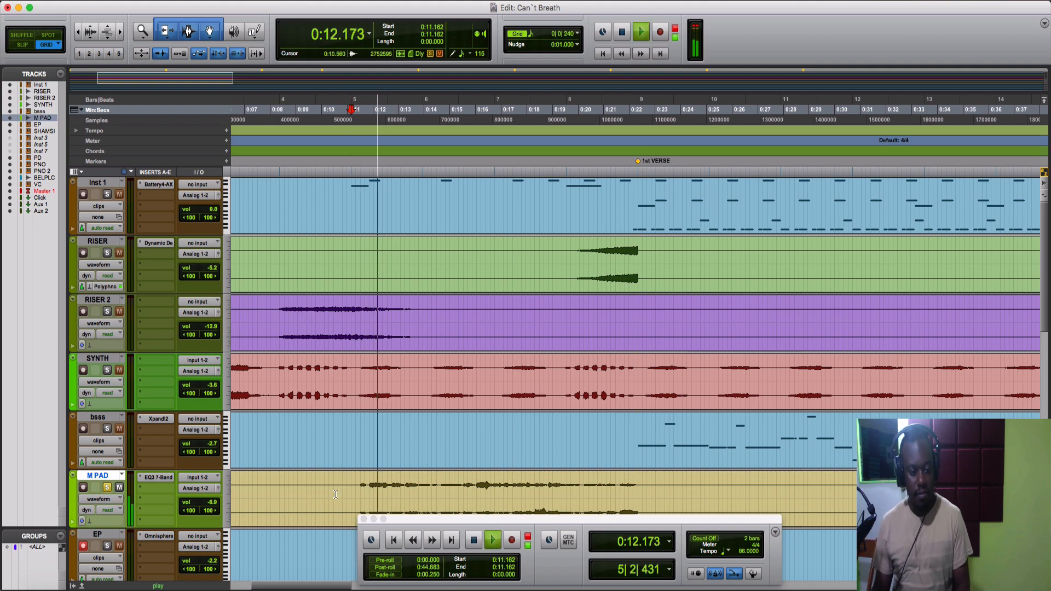
scroll(336, 494, down, 5)
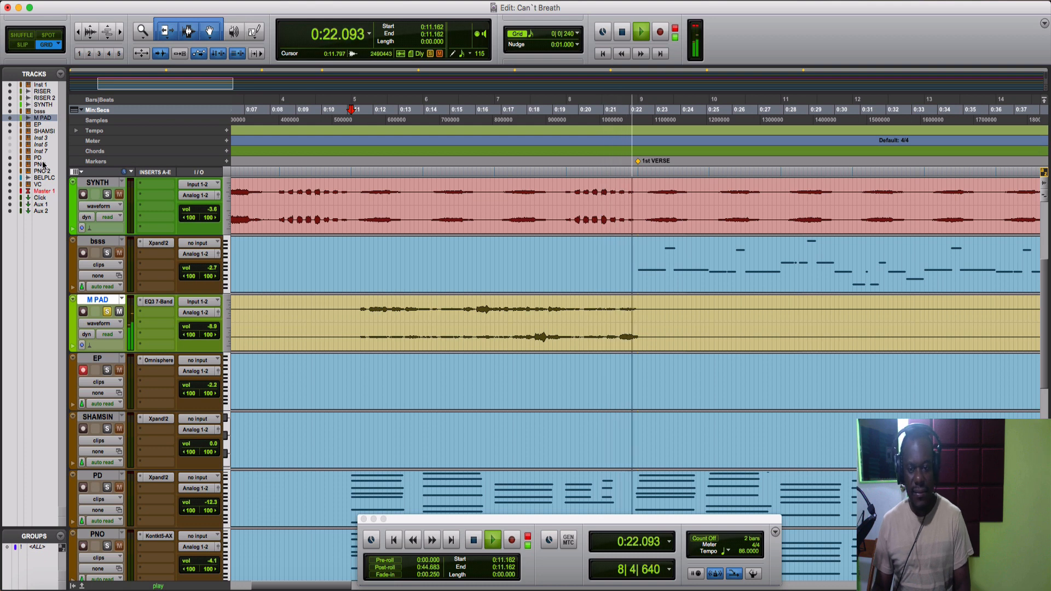
key(space)
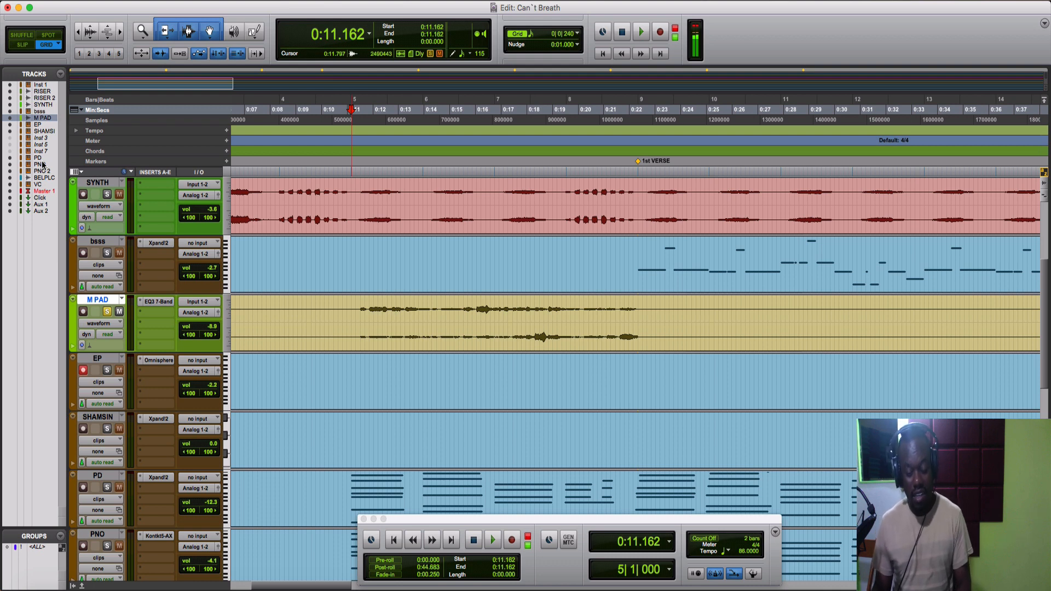
key(space)
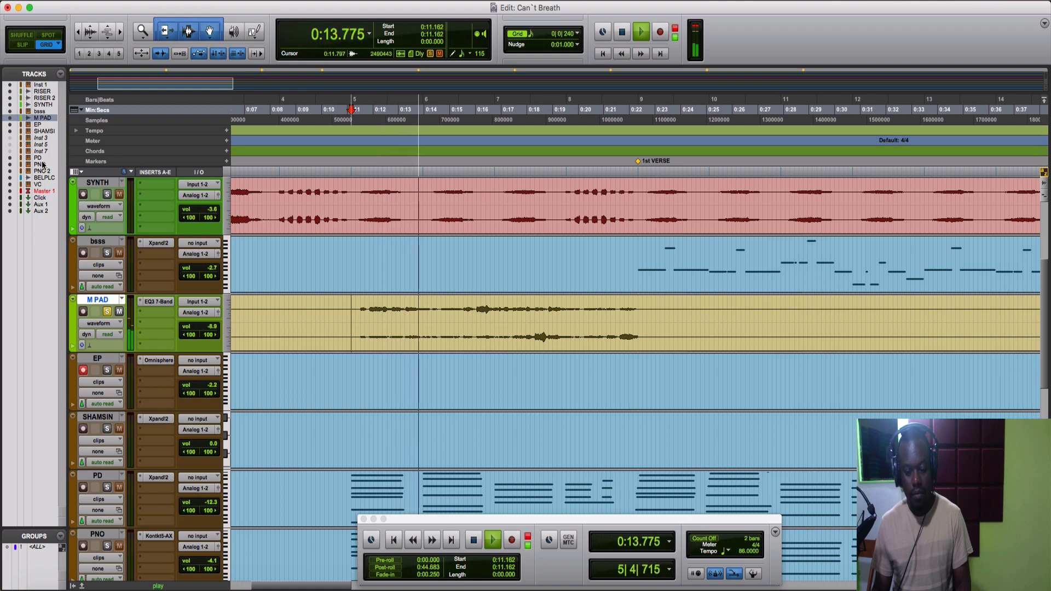
Unsolo M PAD and play it within the full mix from 5|1|000 into the 1st verse.
key(space)
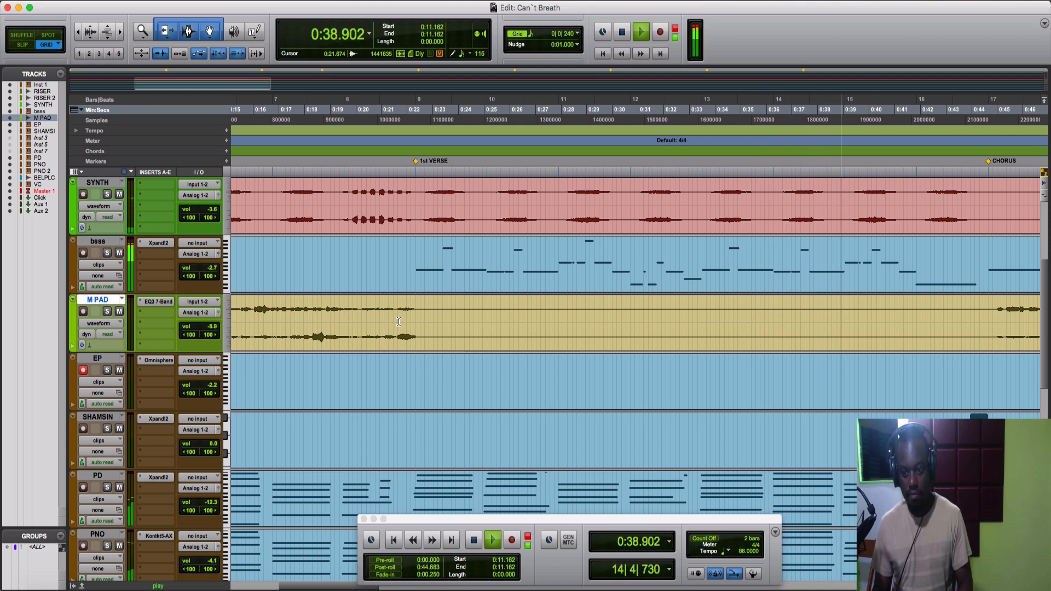
key(space)
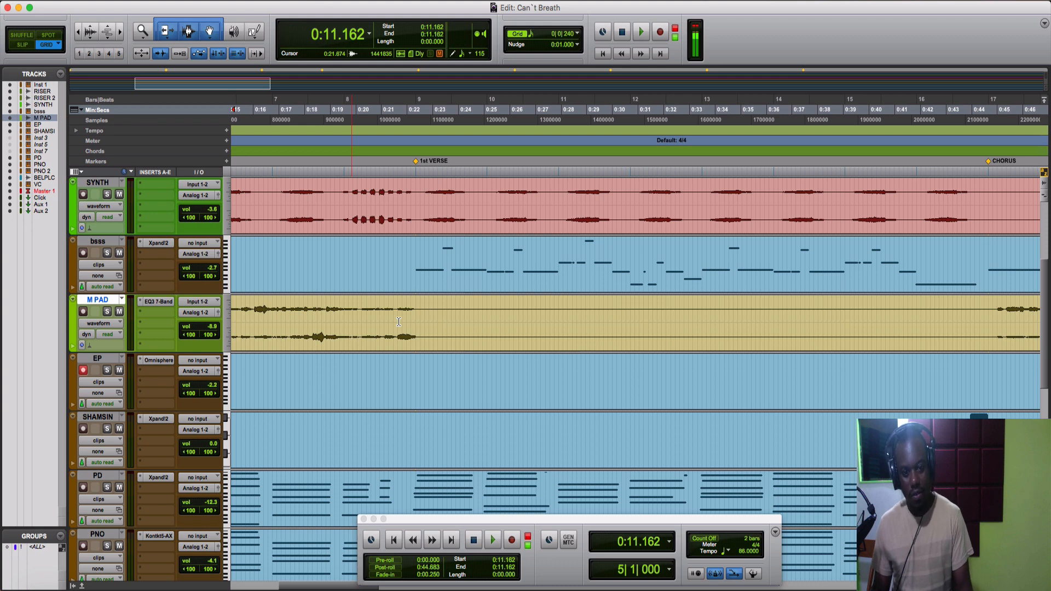
scroll(398, 322, left, 5)
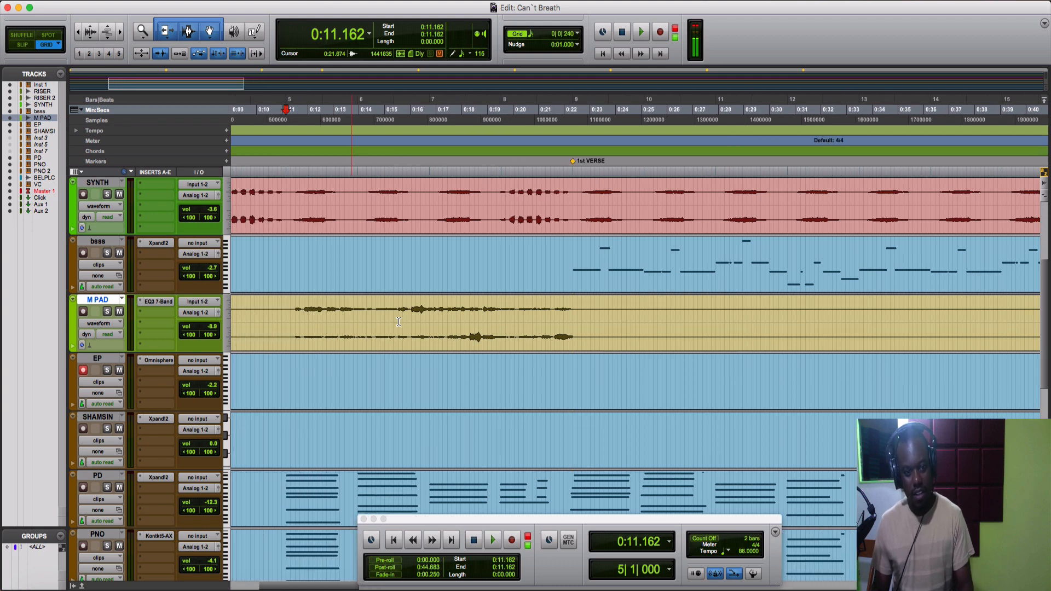
key(space)
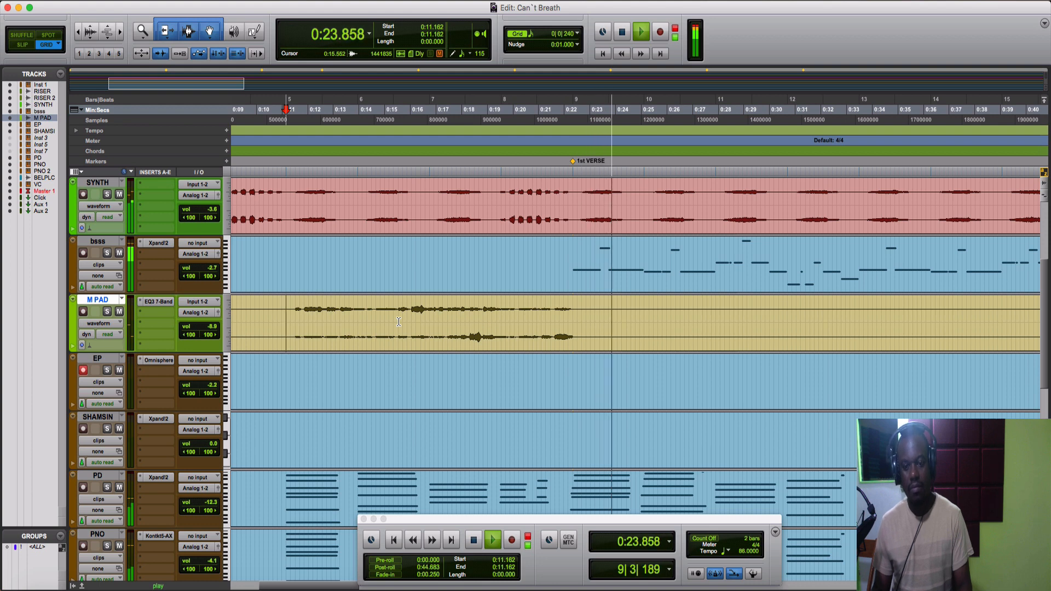
key(space)
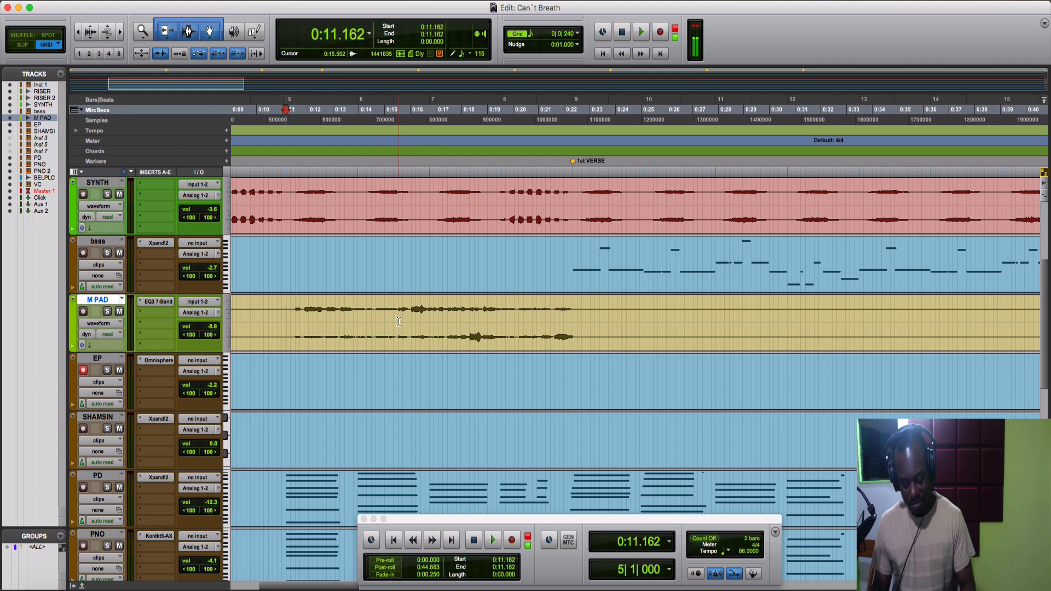
Play the full mix from 5|1|000 into bar 6 while reviewing the tracks from PNO down to Aux 1.
key(space)
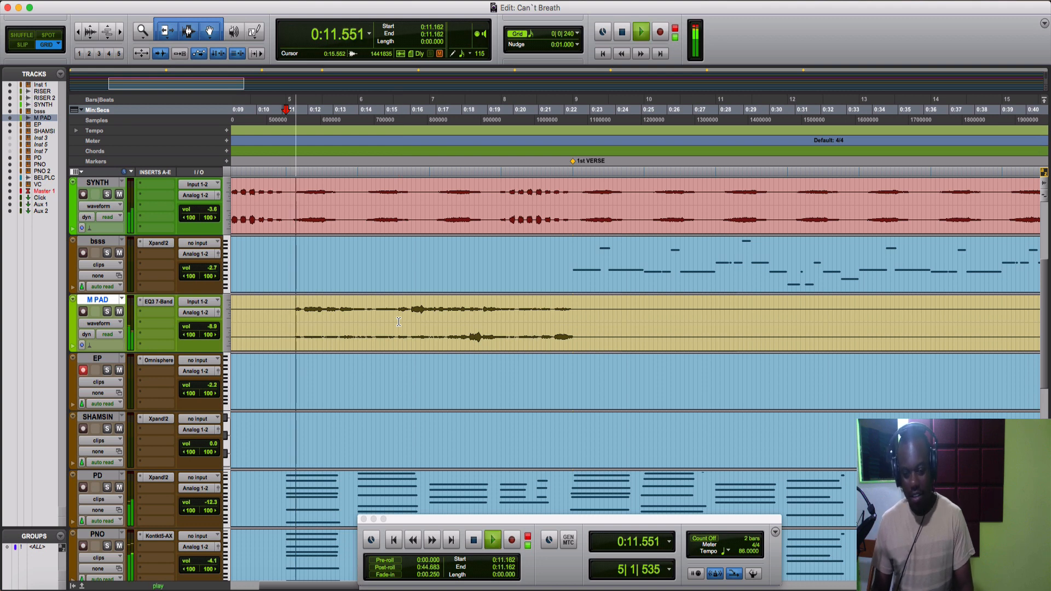
key(space)
key(space)
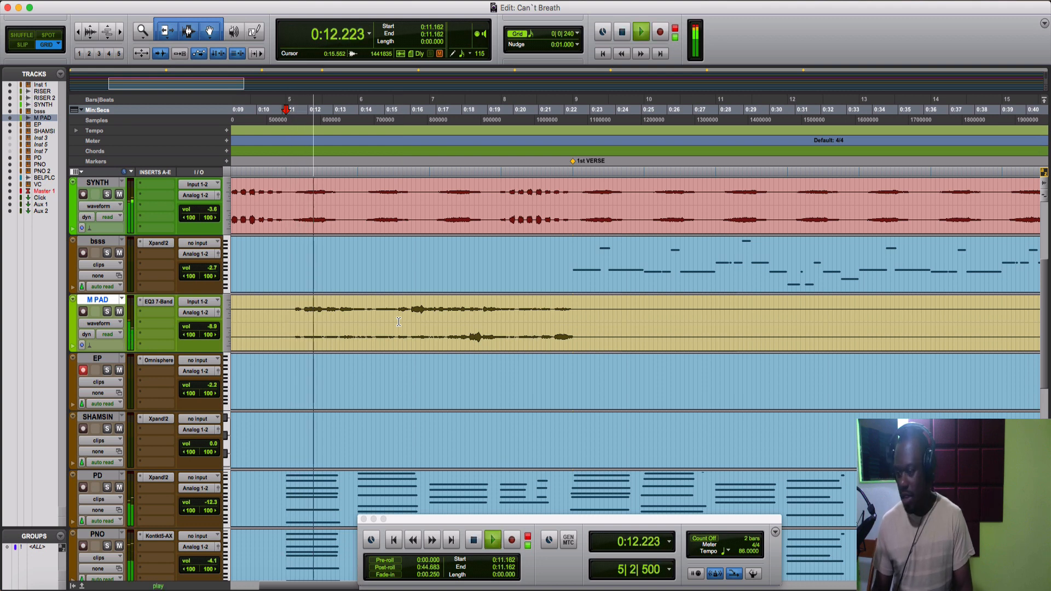
scroll(384, 350, down, 6)
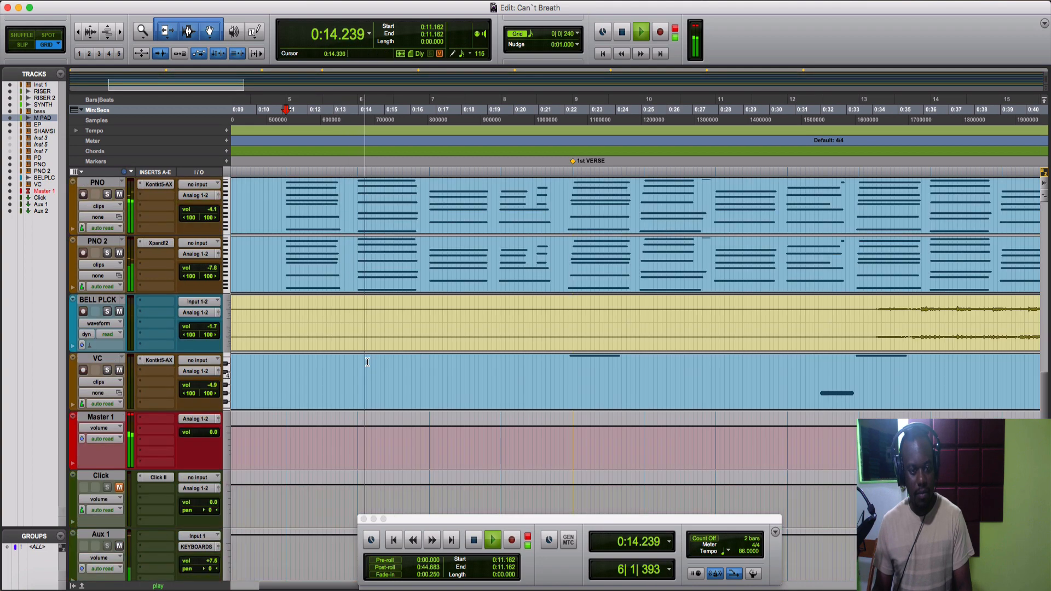
scroll(364, 367, up, 6)
key(space)
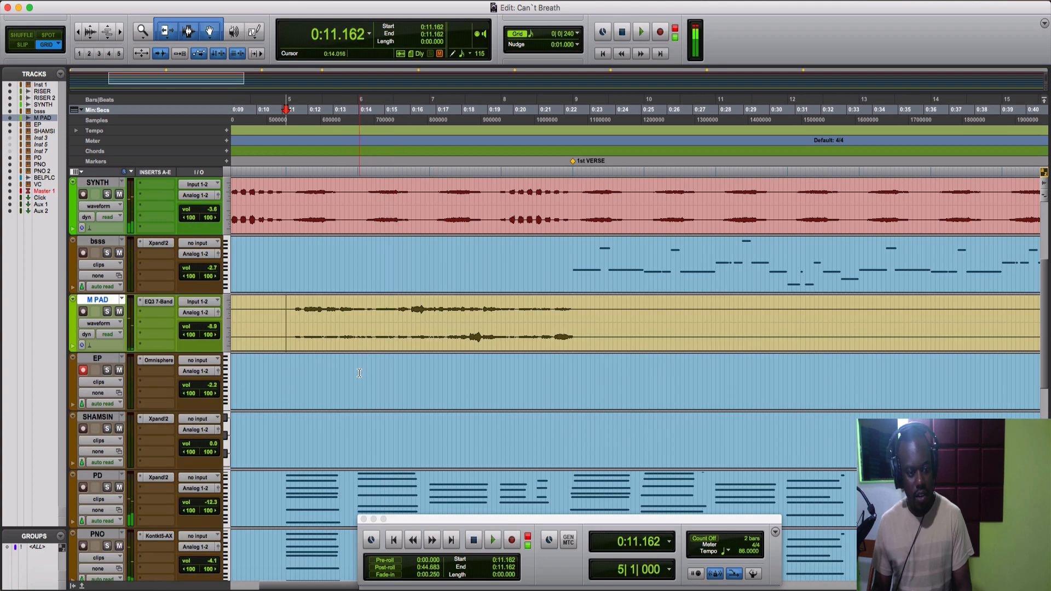
Solo the EP track and play its part from 24|4|720 in the second VERSE.
key(r)
key(r)
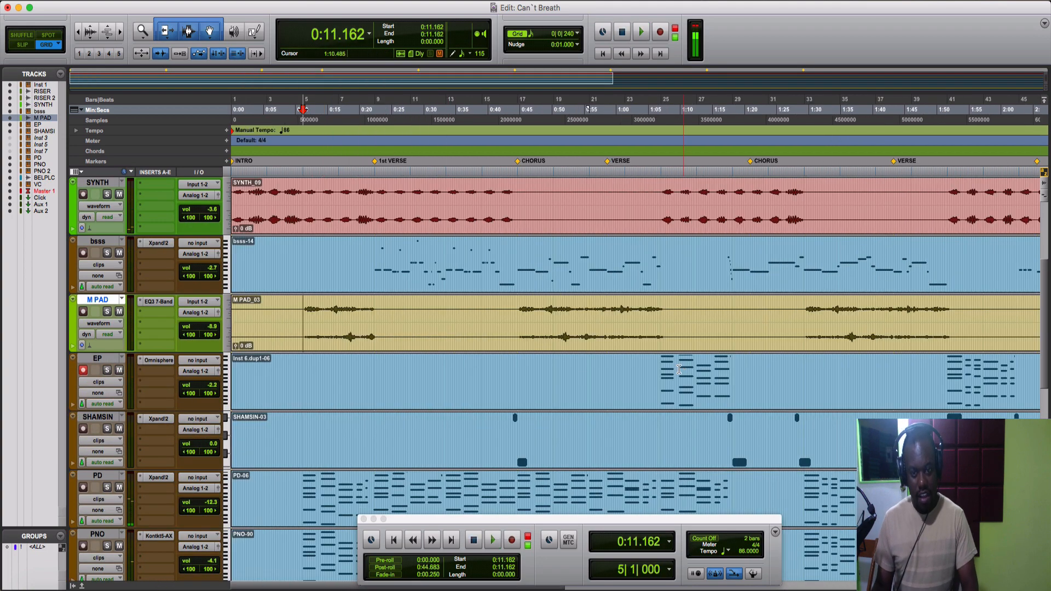
click(659, 372)
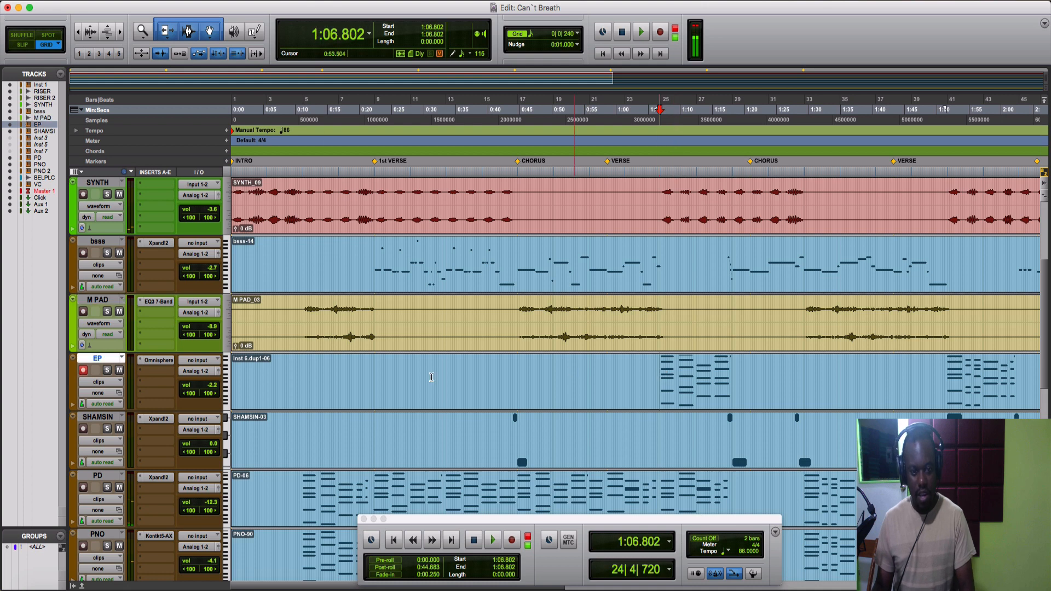
click(107, 371)
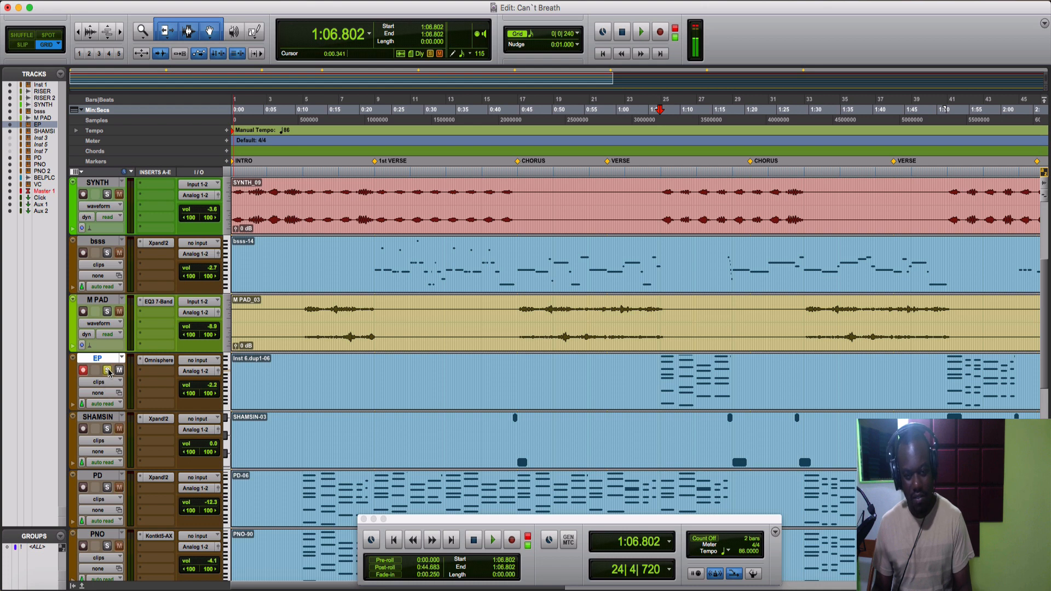
key(space)
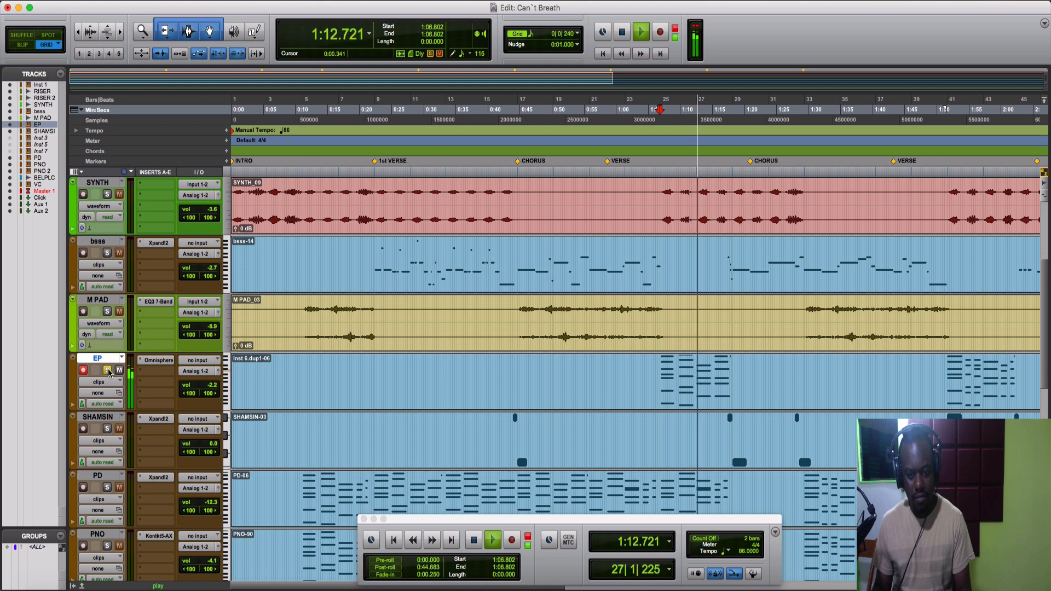
Unsolo EP and play it within the full mix again from 24|4|720.
click(107, 371)
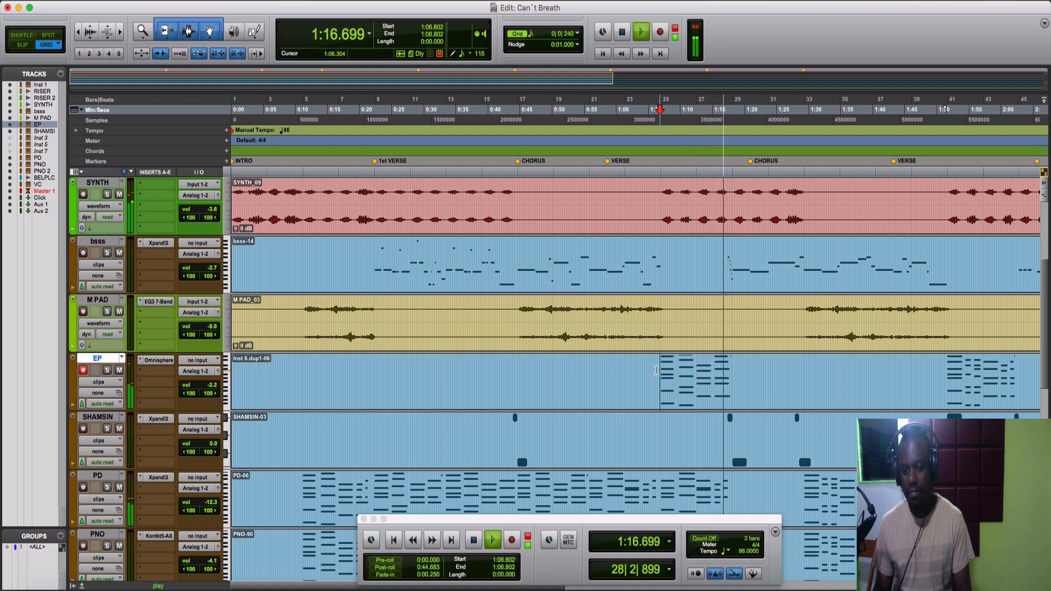
key(space)
key(space)
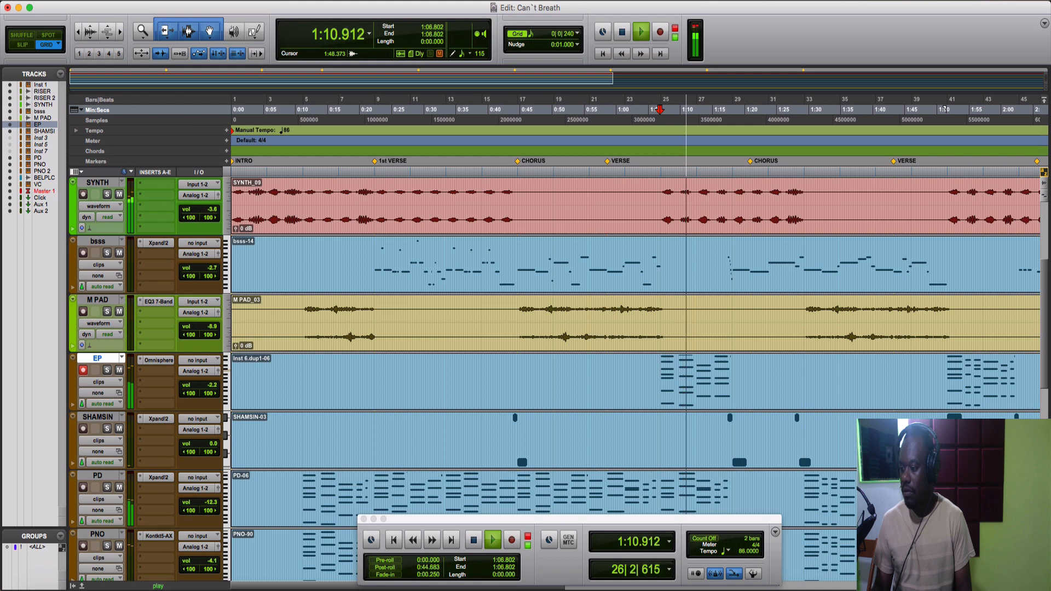
Solo EP again, stop playback and inspect the Gossamer Keyboard patch in its Omnisphere plug-in with the track record-armed.
key(shift+s)
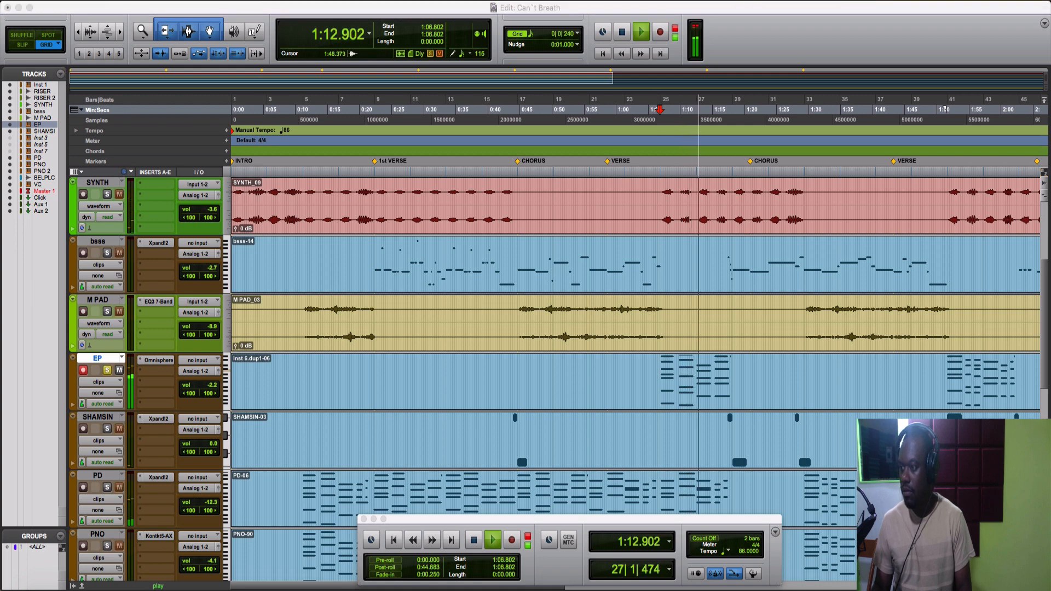
key(space)
click(158, 360)
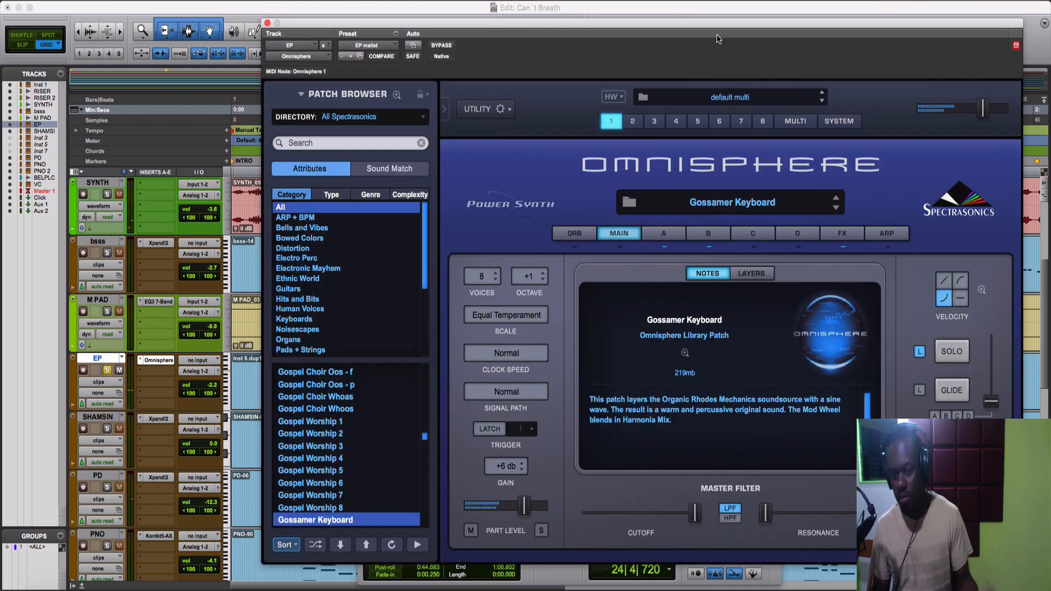
key(shift+r)
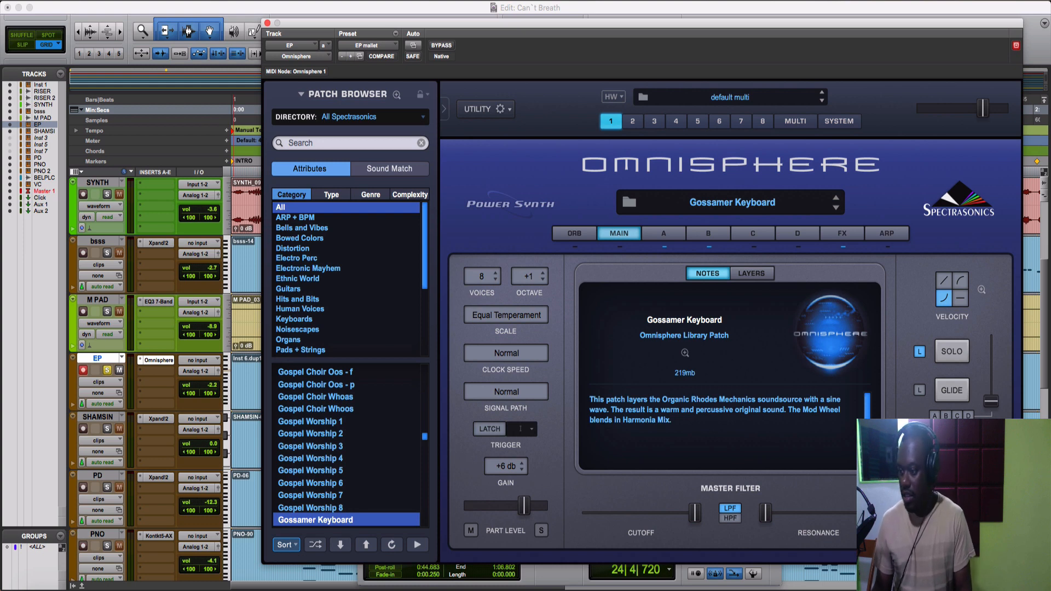
Play the full mix from 24|4|720, close the Omnisphere window and bring SHAMSIN and the piano tracks into view.
key(space)
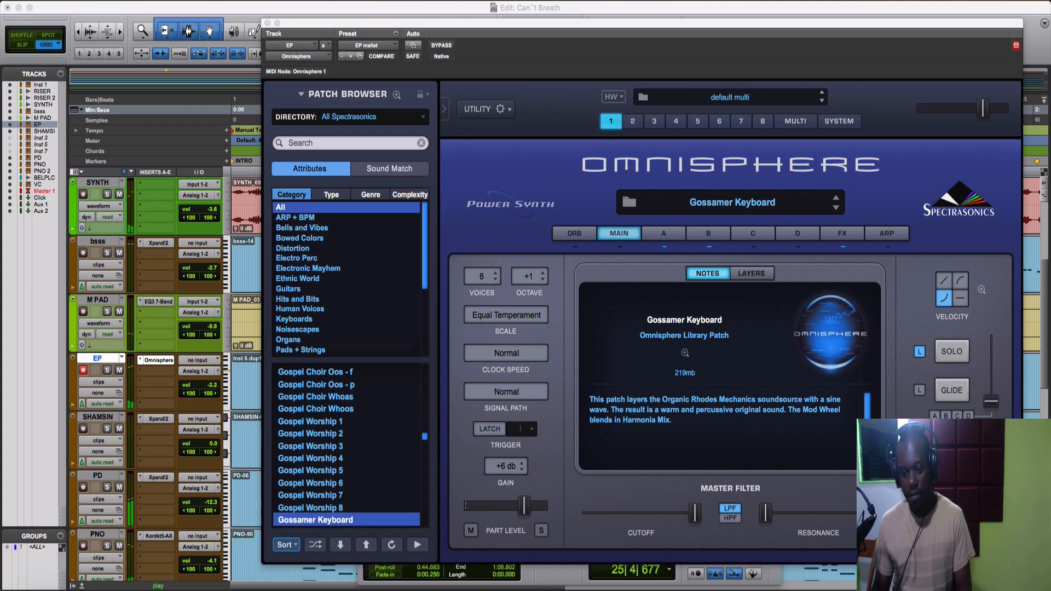
click(267, 23)
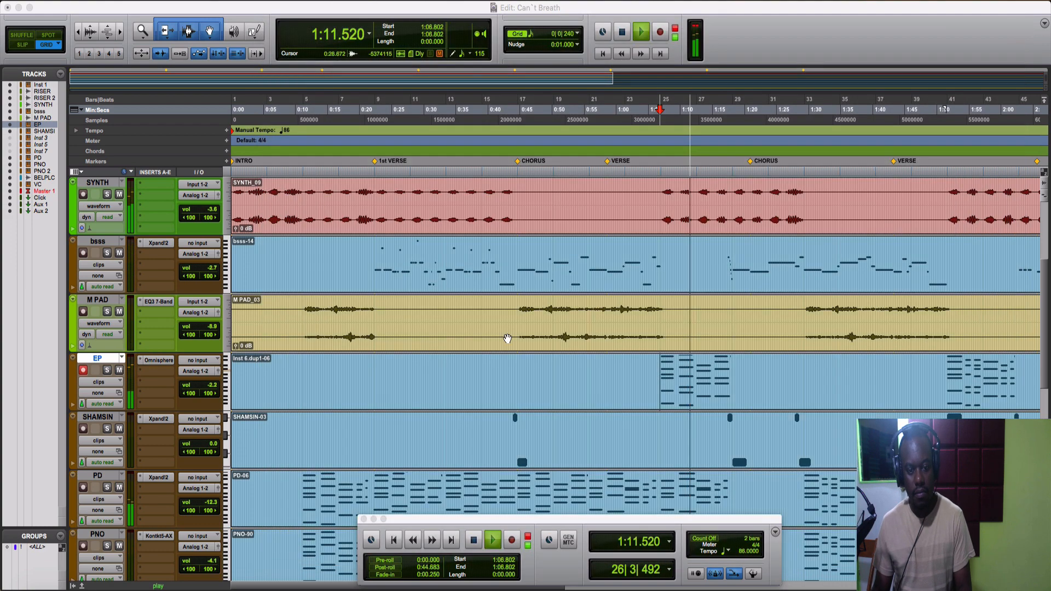
scroll(537, 358, down, 4)
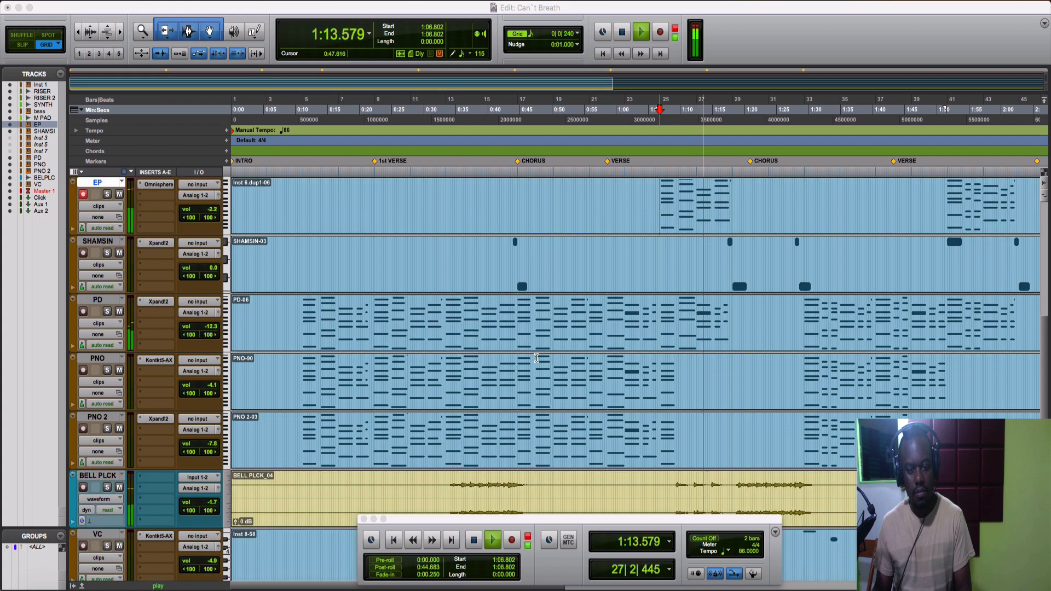
scroll(536, 358, down, 2)
scroll(536, 357, up, 2)
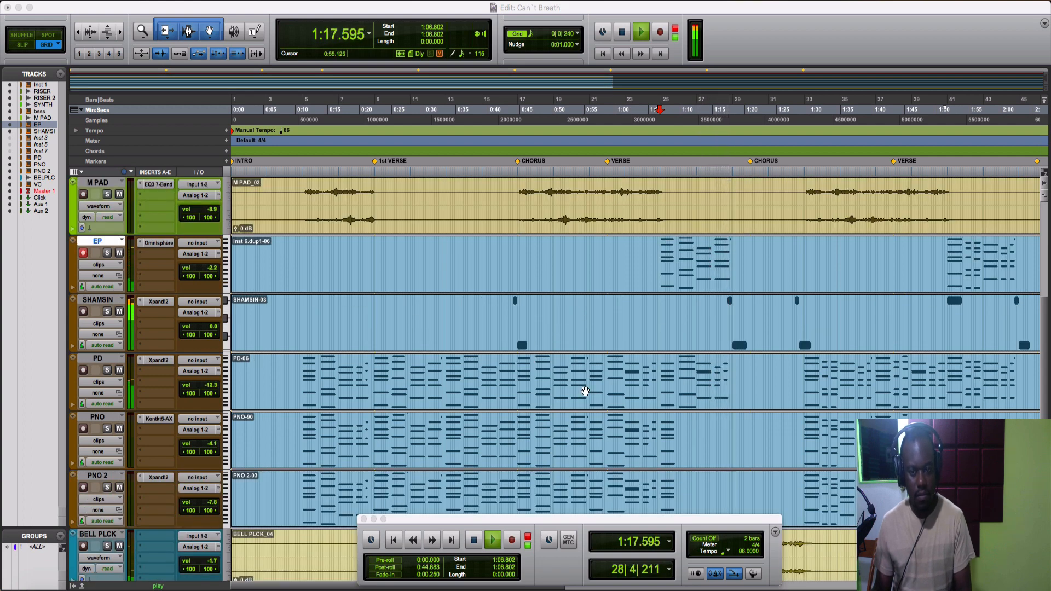
Set the playback start to 28|1|240 on SHAMSIN, record-arm it, inspect its Xpand!2 Shamisen+ and Kalimba parts and close the plug-in.
click(715, 312)
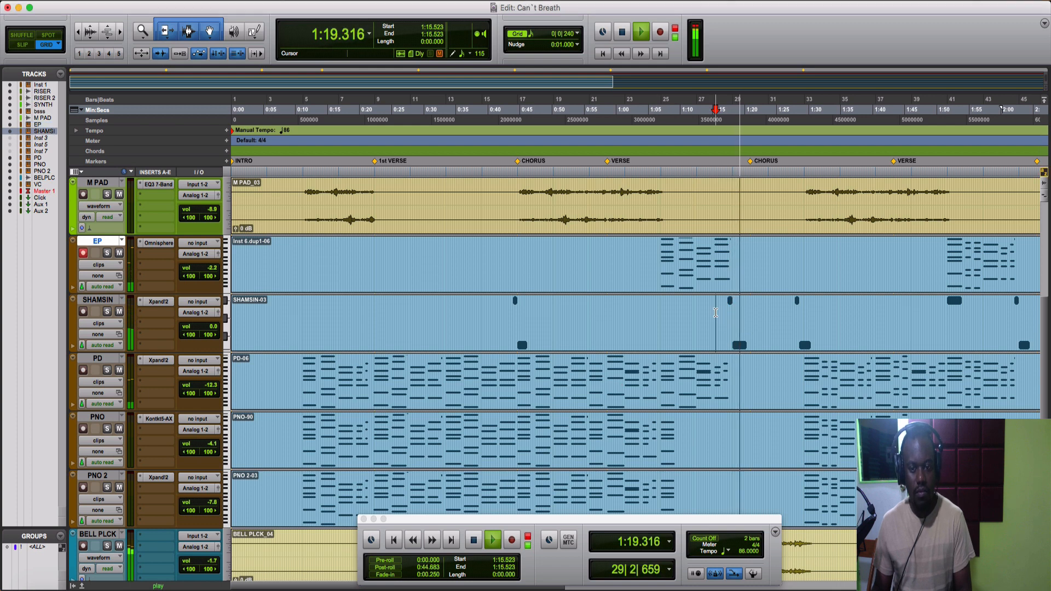
click(715, 312)
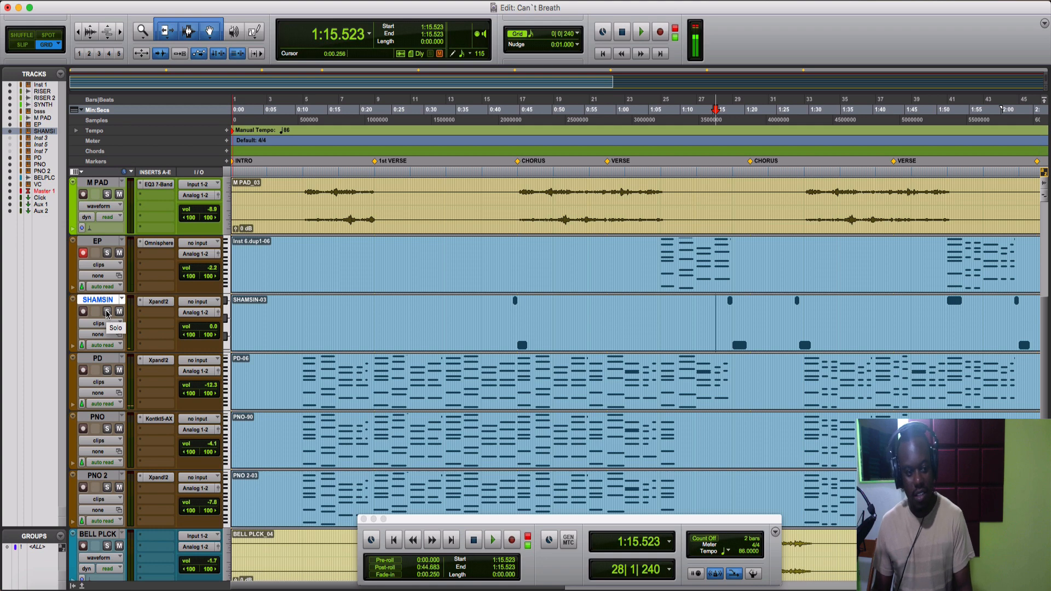
click(83, 312)
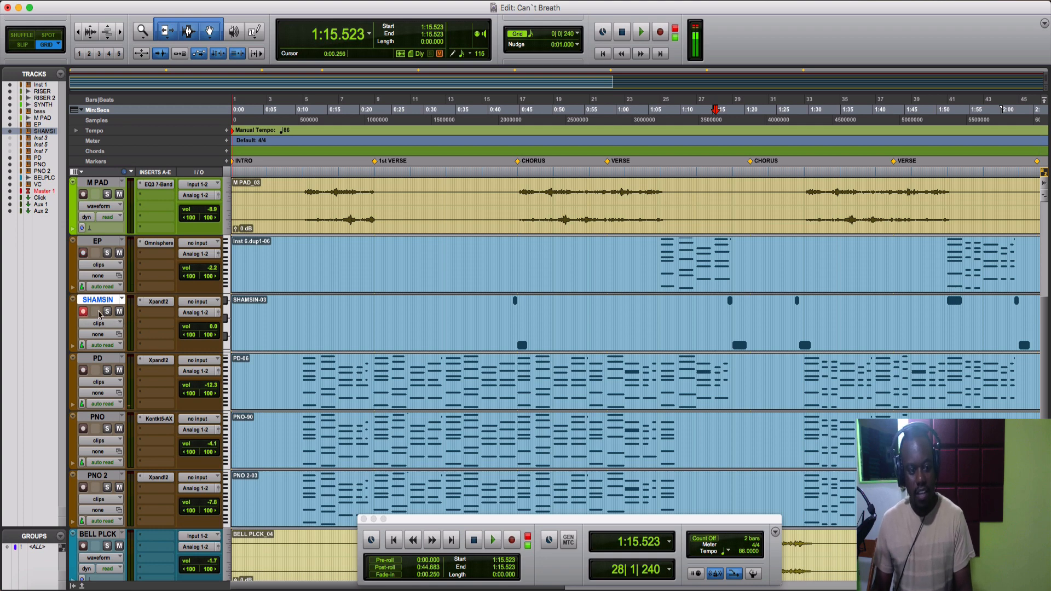
click(162, 305)
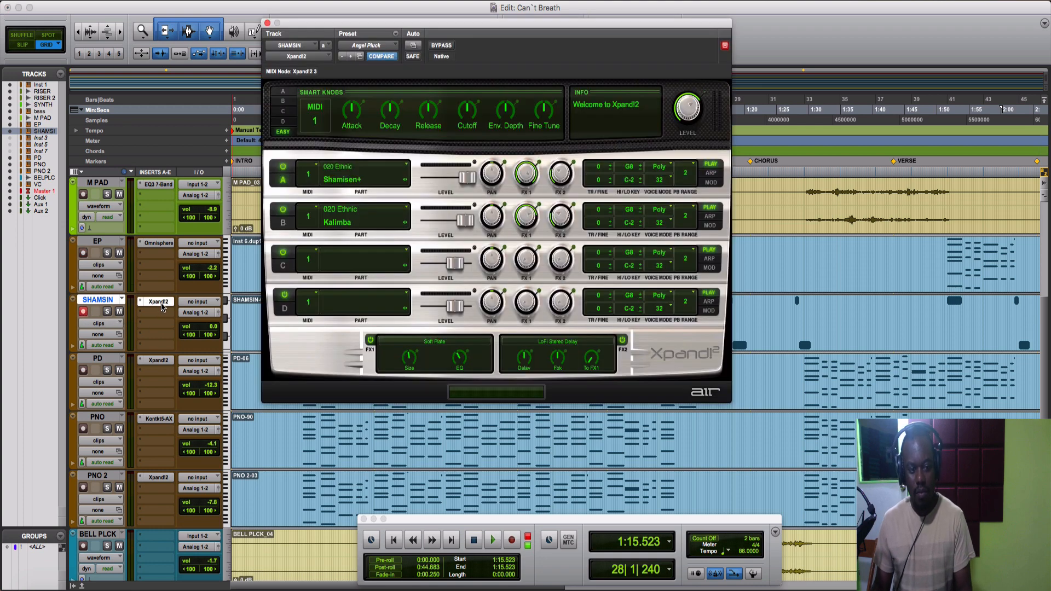
click(267, 23)
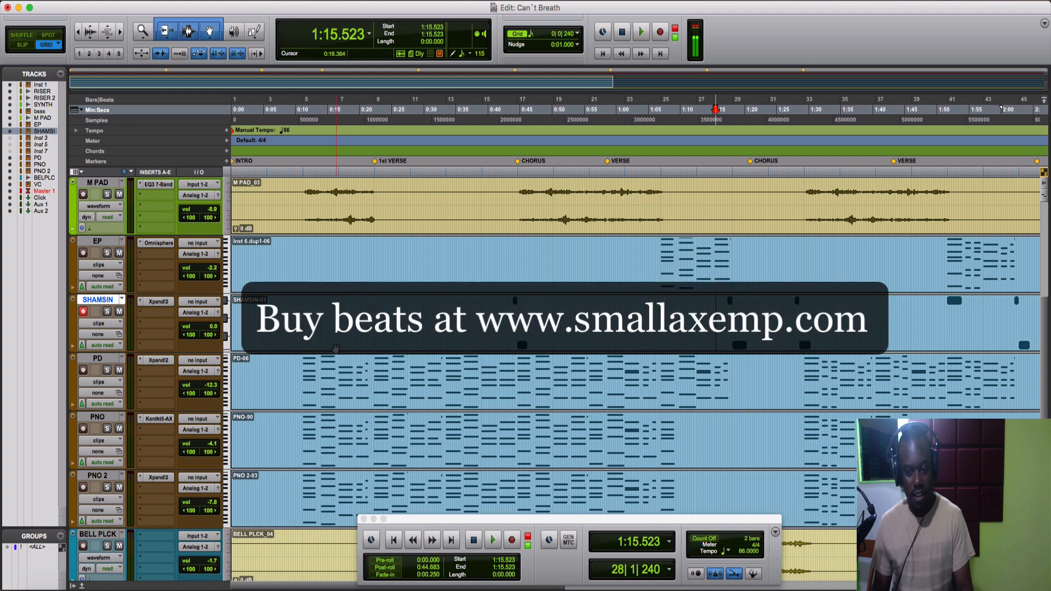
Audition SHAMSIN in solo, unsolo it and play it within the full mix from 28|1|240.
click(107, 312)
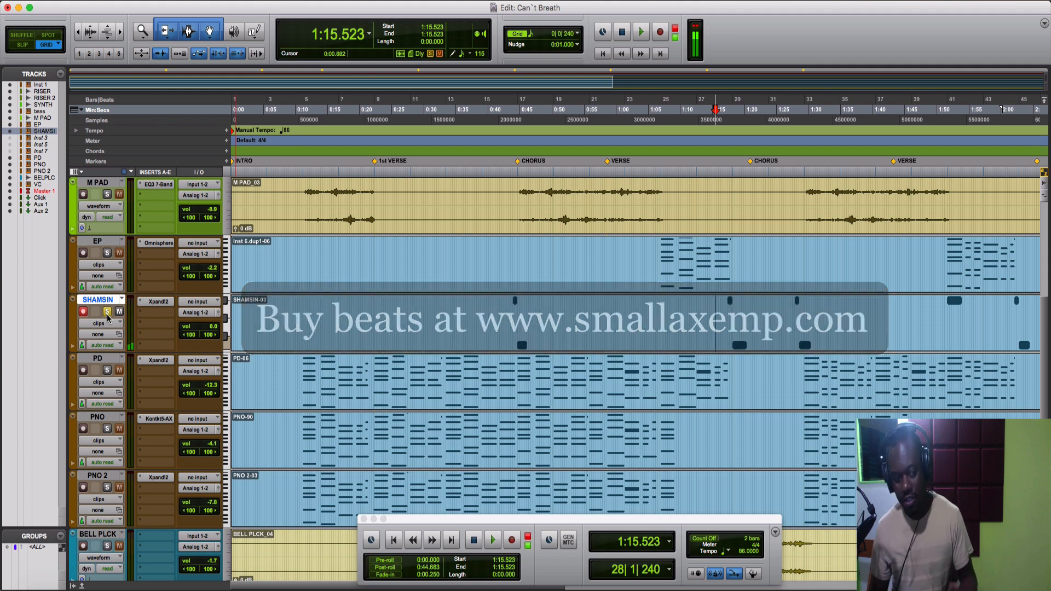
click(108, 315)
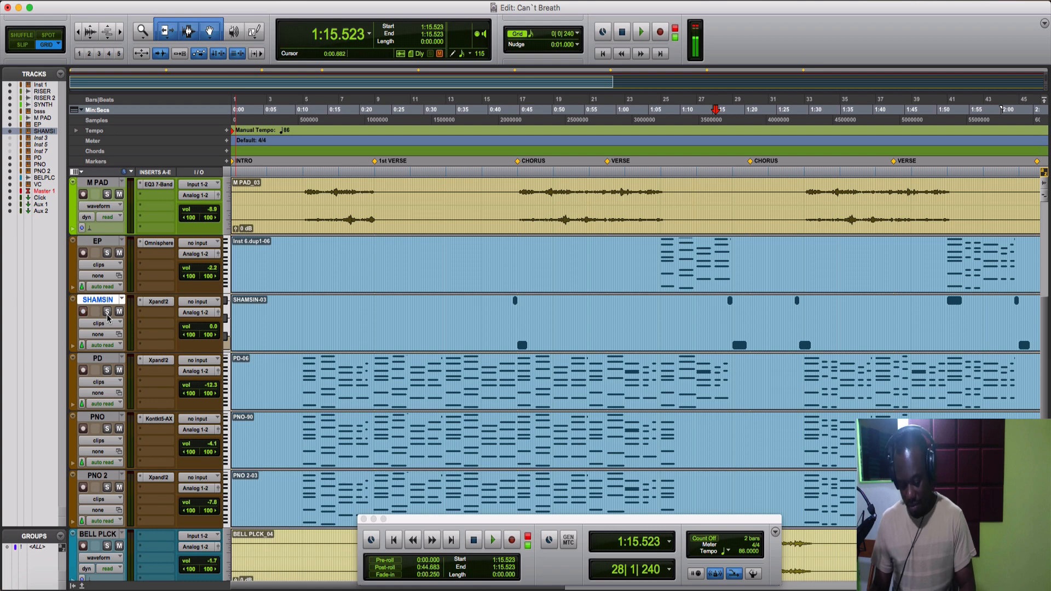
key(super+bracketright)
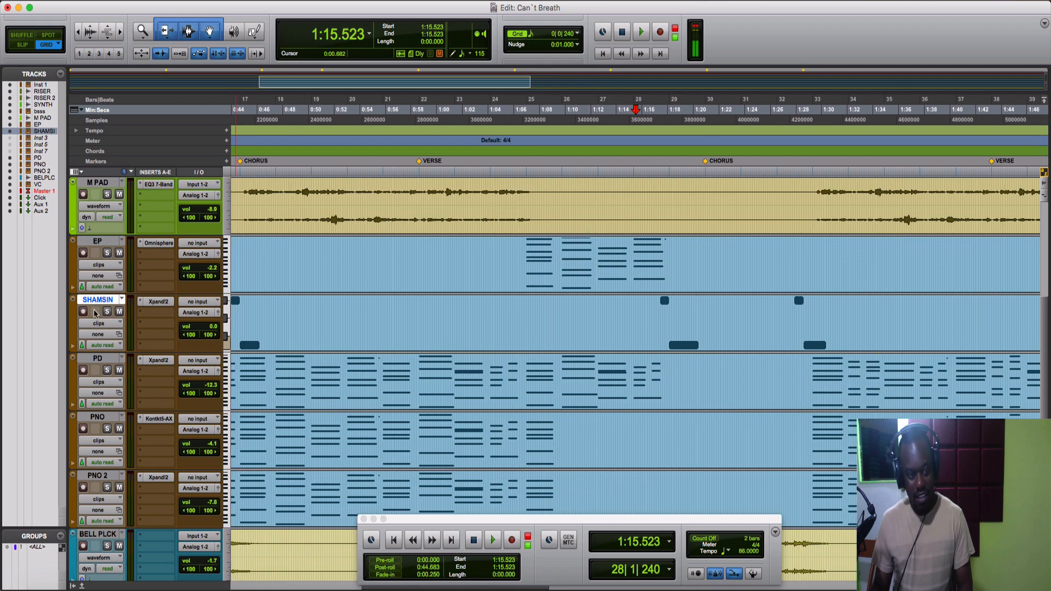
key(space)
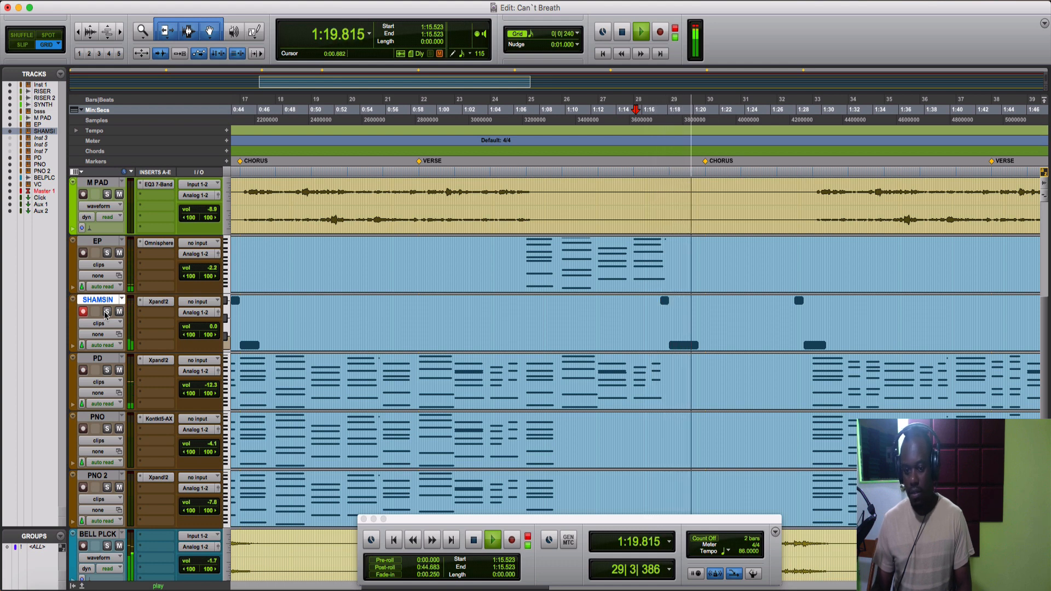
key(space)
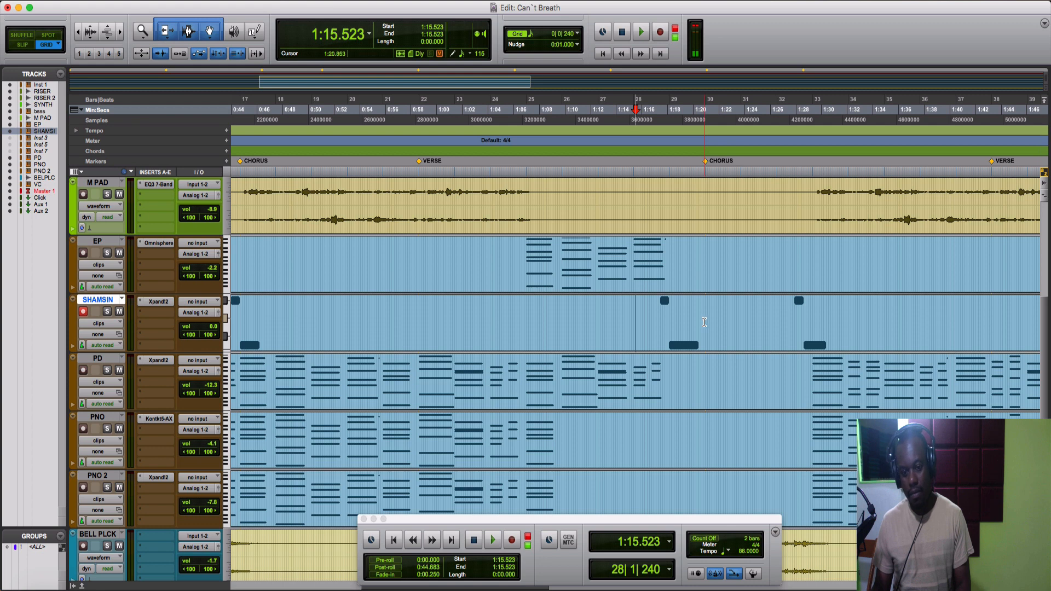
Move the playback start to 26|3|720 and play the full mix through the CHORUS to bar 34 while reviewing the lower tracks.
click(596, 312)
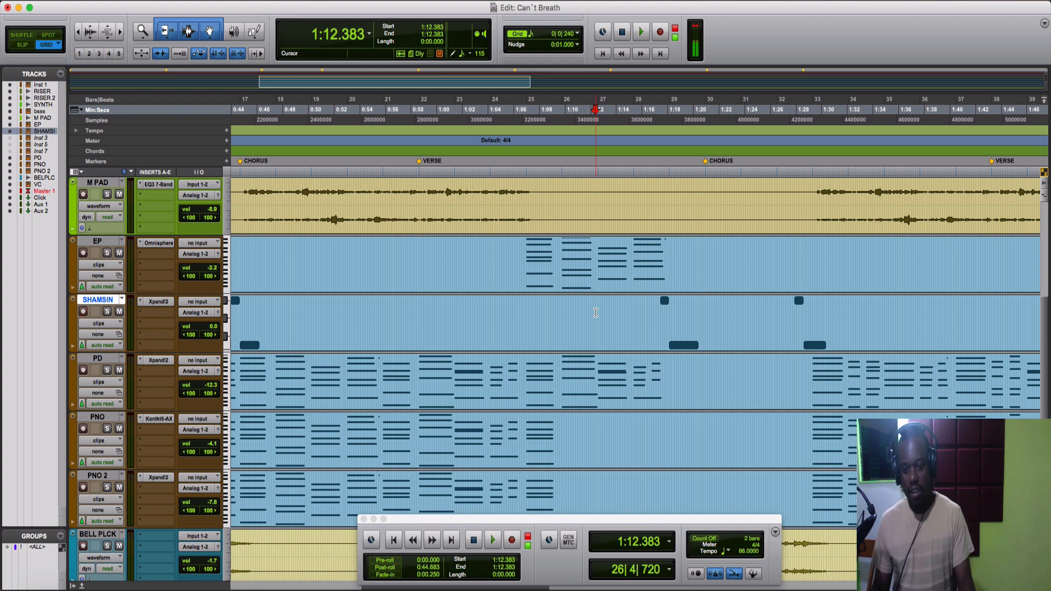
click(592, 315)
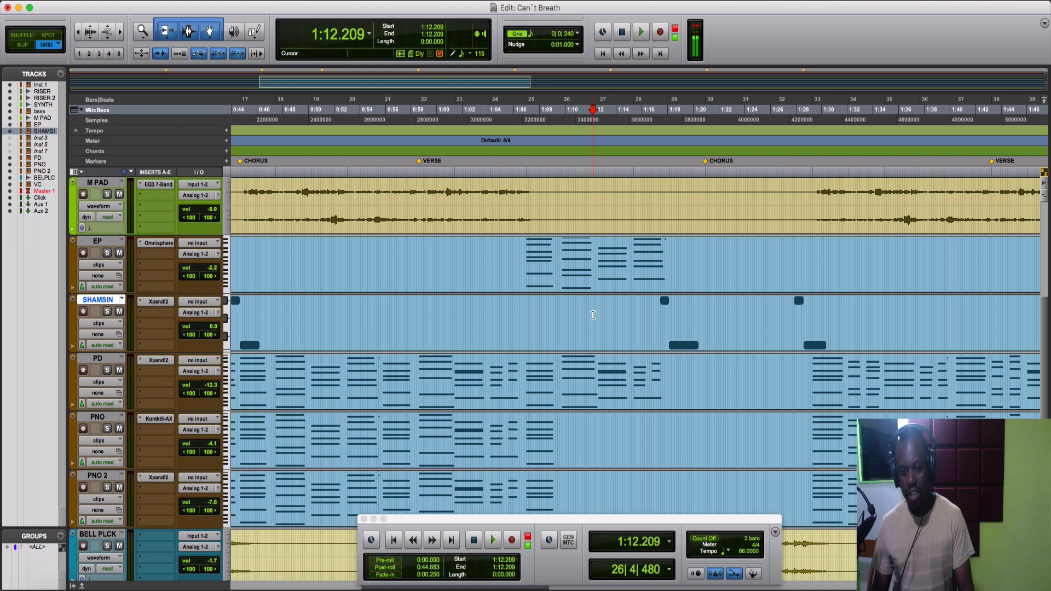
click(585, 314)
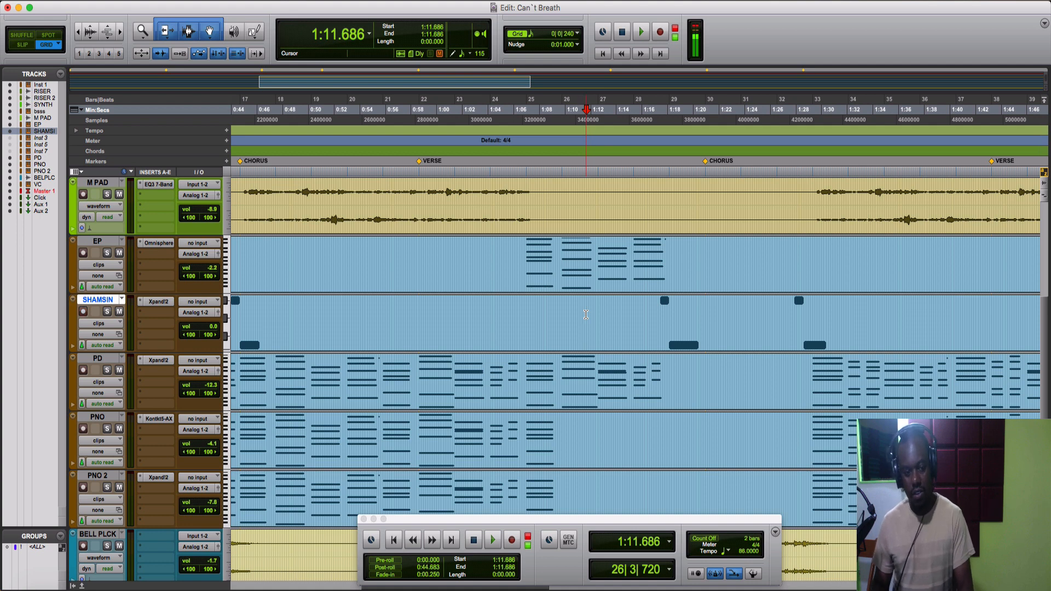
key(space)
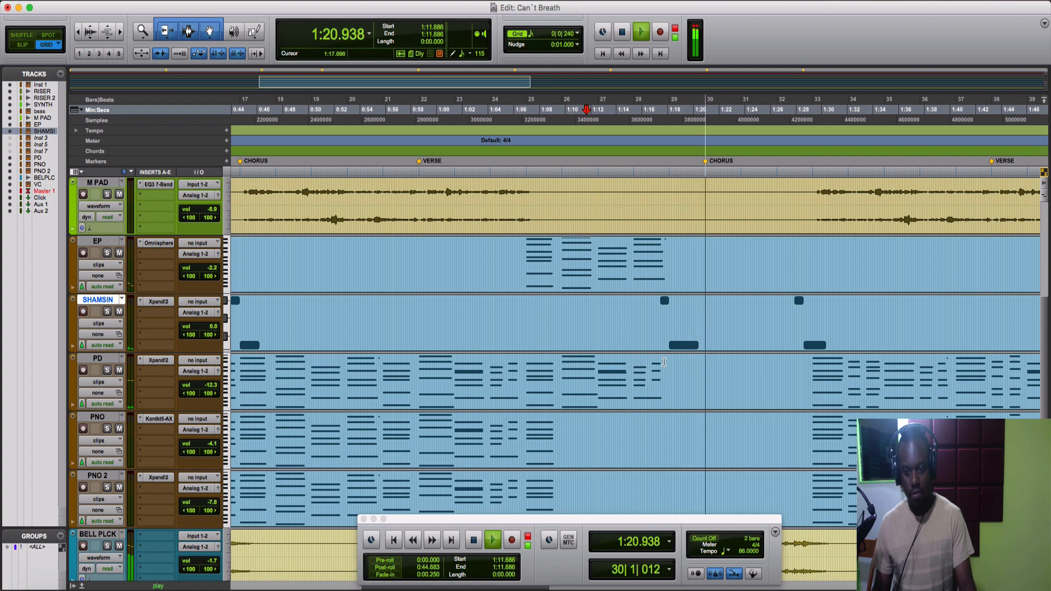
scroll(664, 361, down, 5)
scroll(664, 362, up, 4)
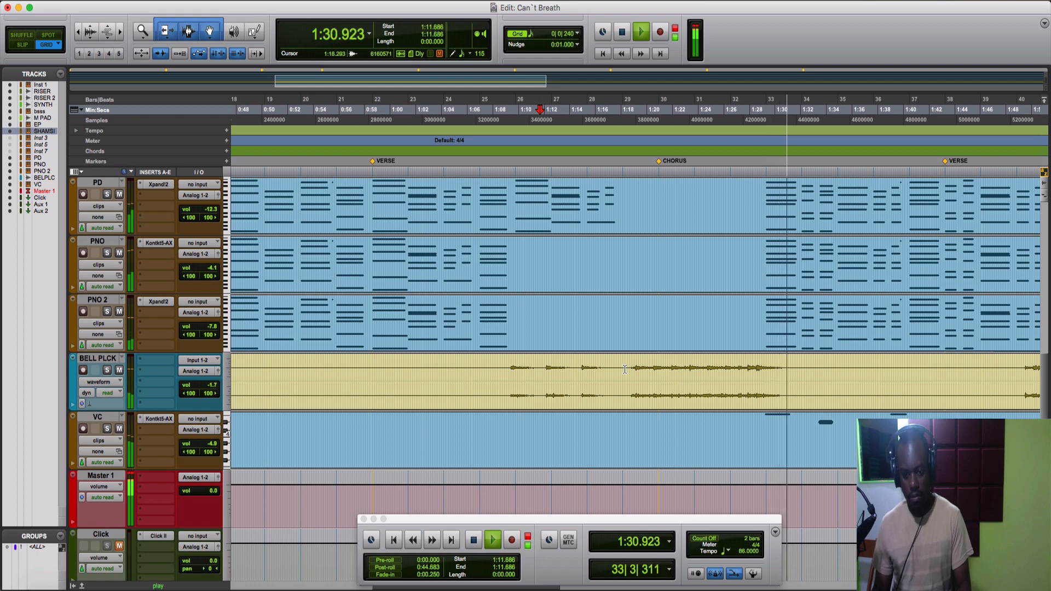
scroll(625, 370, up, 5)
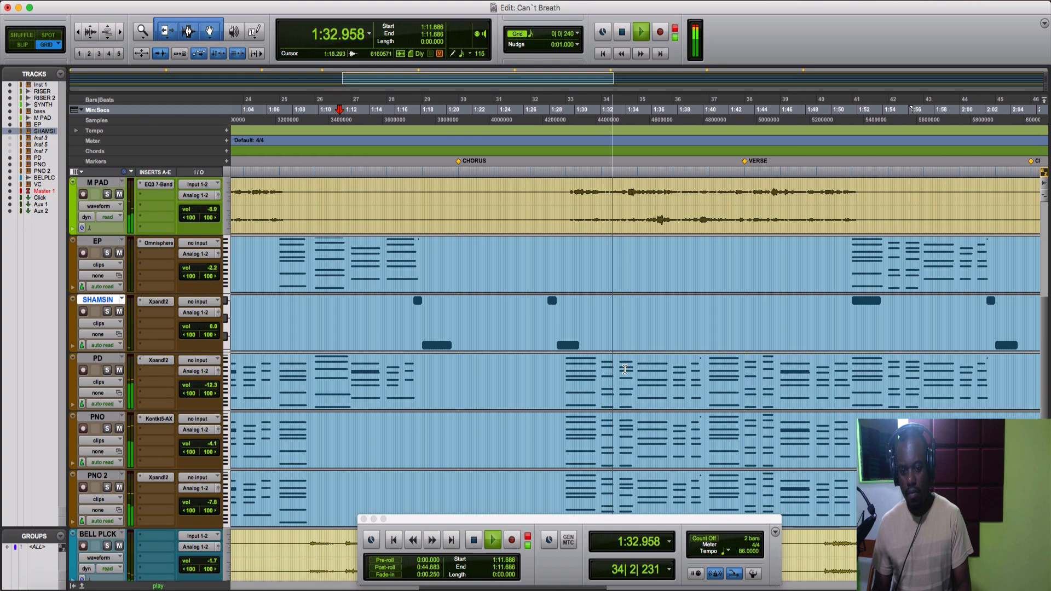
key(space)
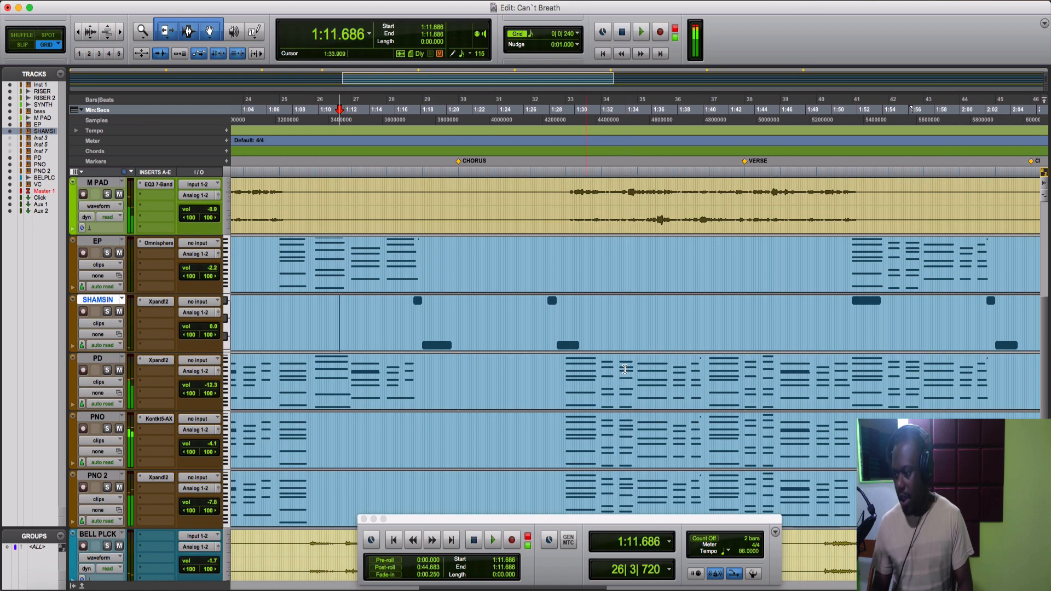
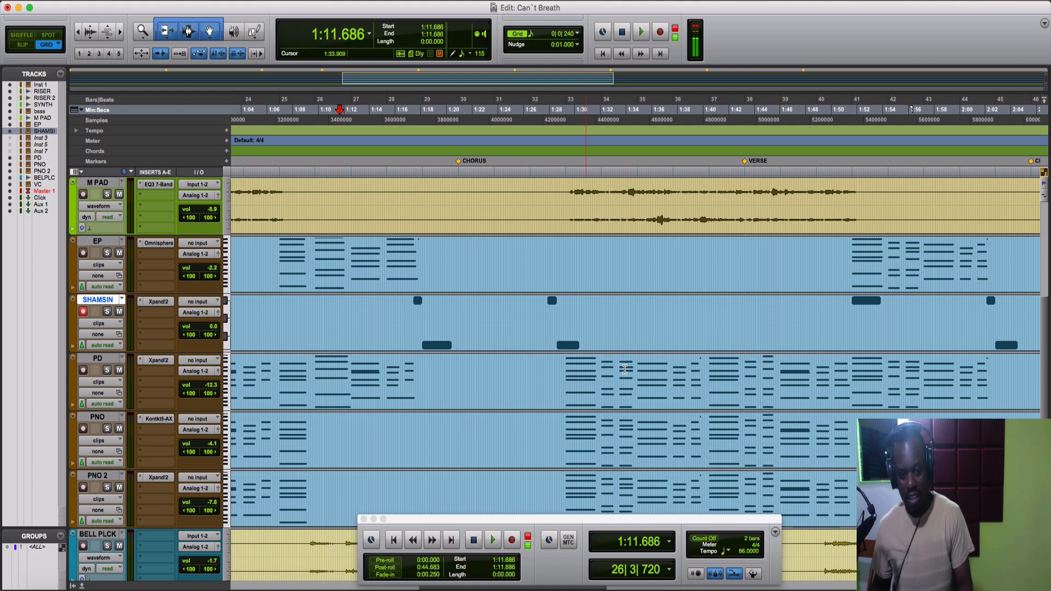
Set the playback start to 22|1|240 on PD, audition PD in solo, and unsolo it to play the full mix through bar 33.
scroll(555, 422, down, 3)
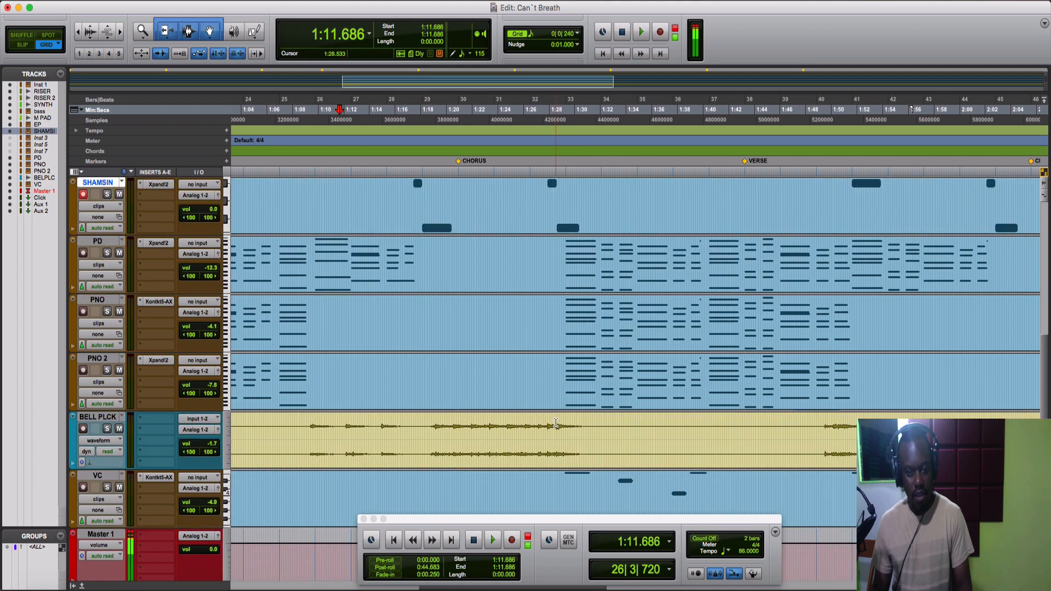
scroll(555, 422, left, 3)
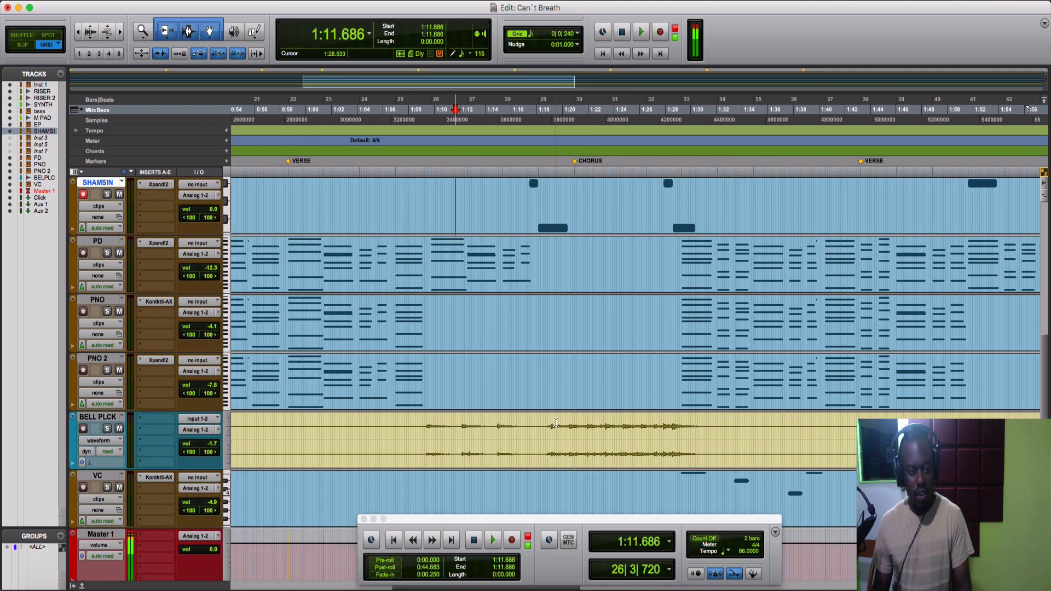
click(289, 250)
key(space)
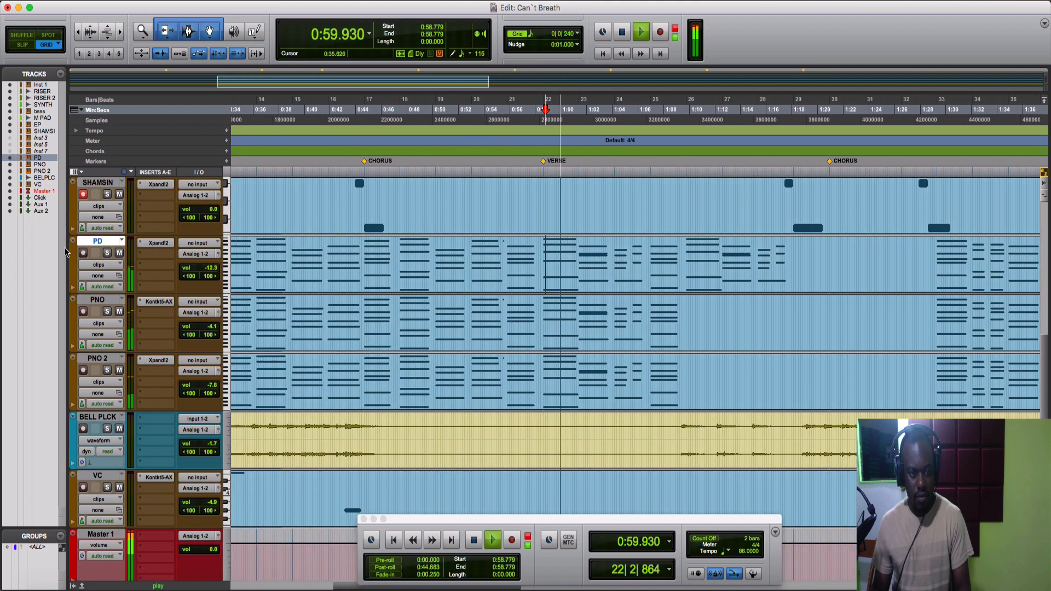
click(106, 253)
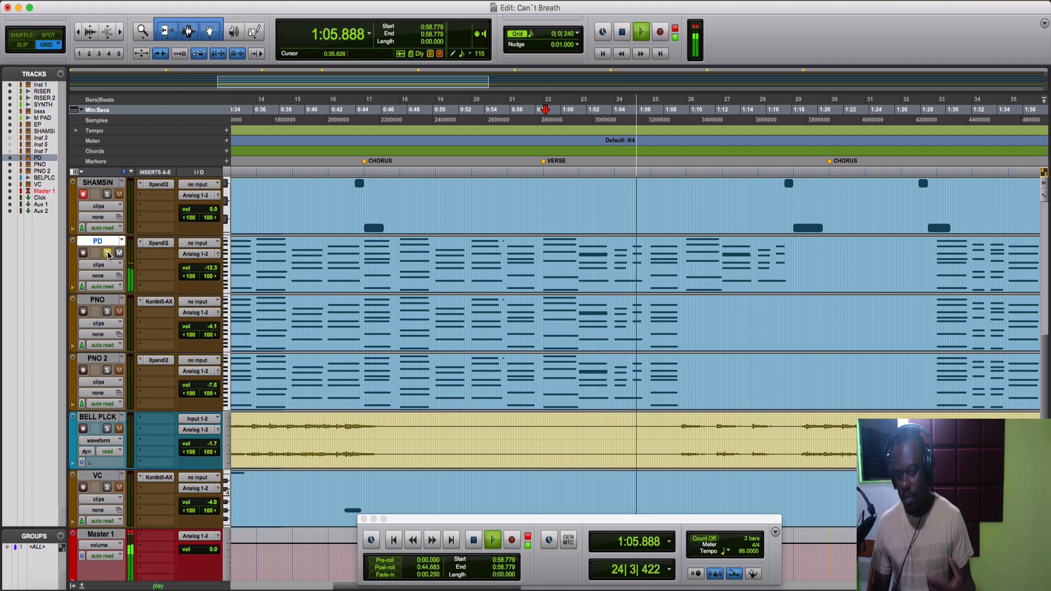
click(106, 254)
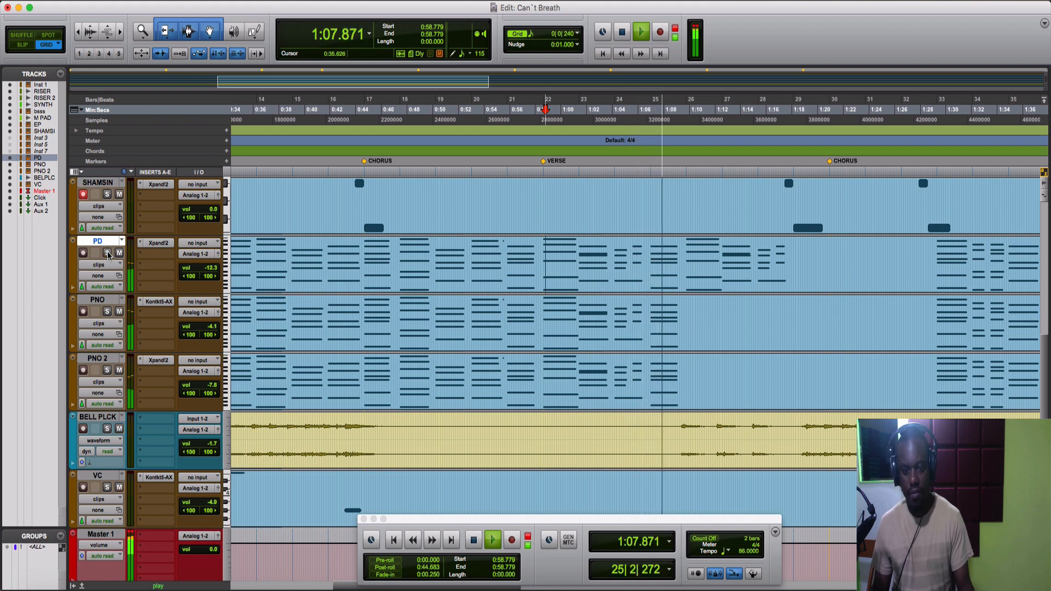
scroll(457, 276, right, 1)
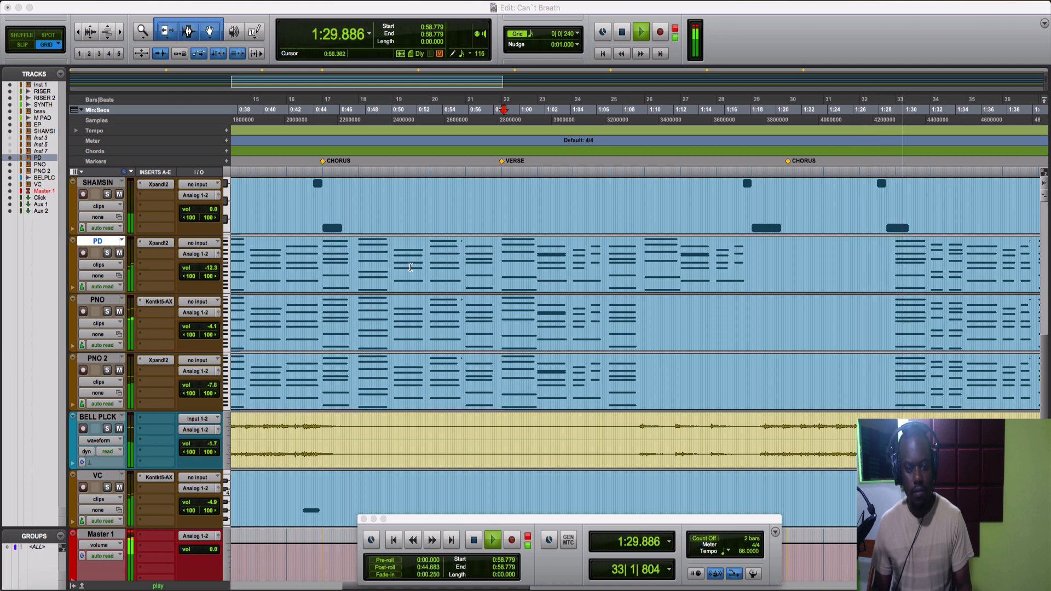
key(space)
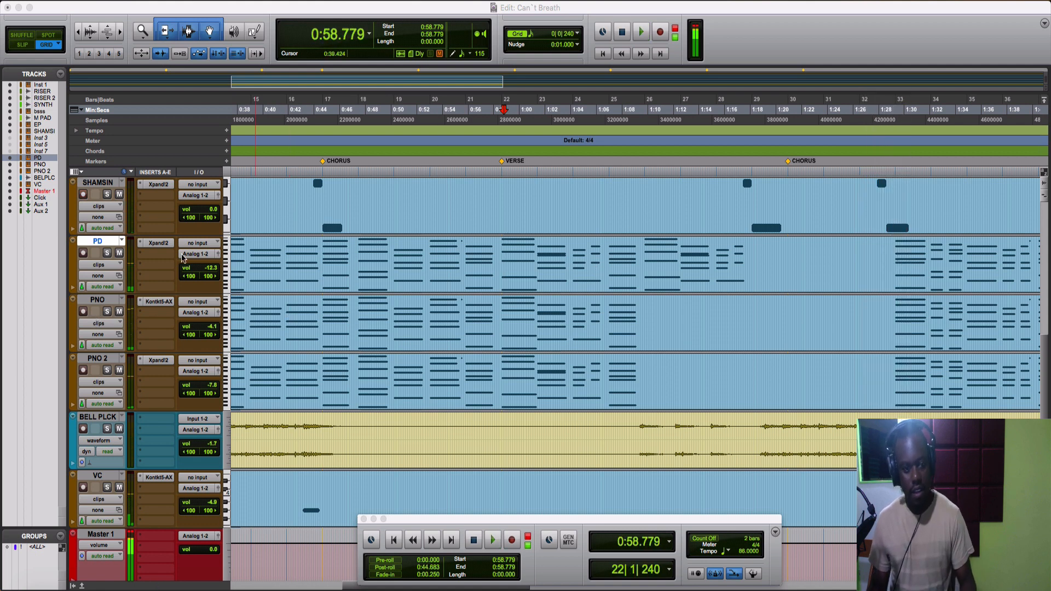
Inspect PD's Xpand!2 Dark Pad parts, close the plug-in and briefly play the full mix from 22|1|240.
click(159, 243)
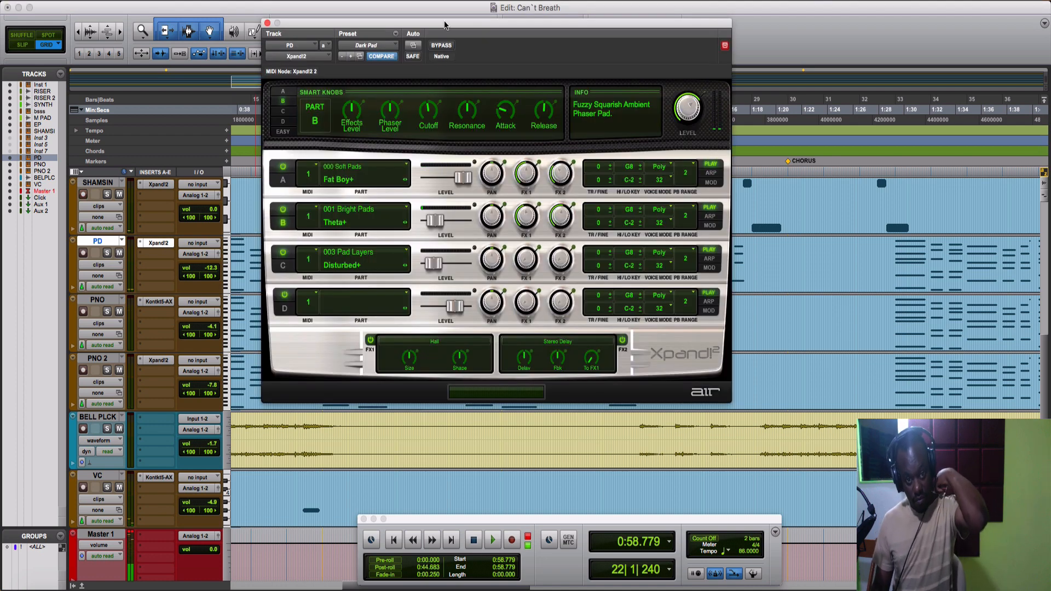
click(279, 136)
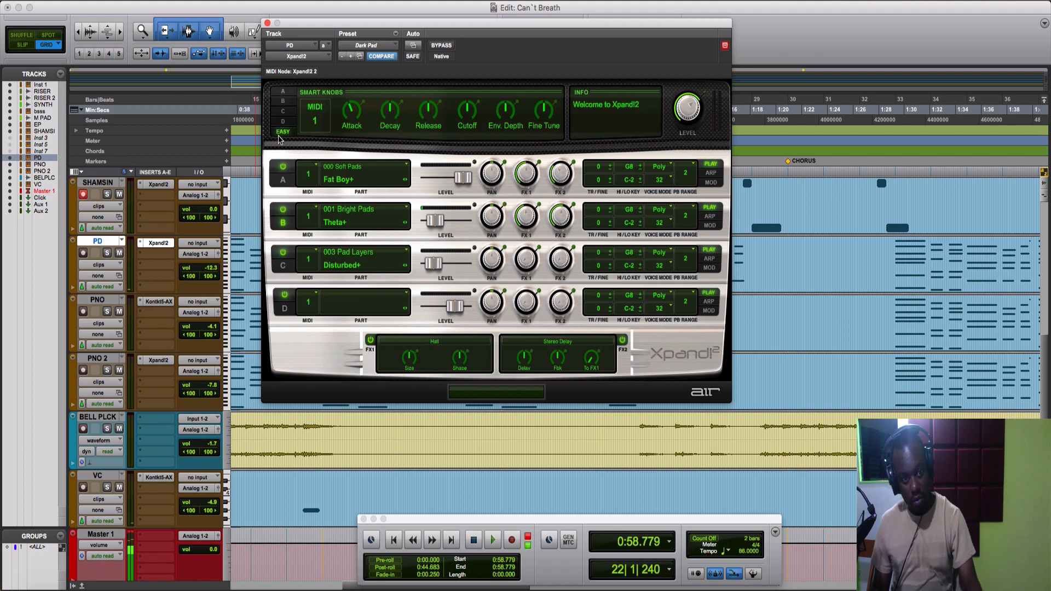
click(267, 24)
key(space)
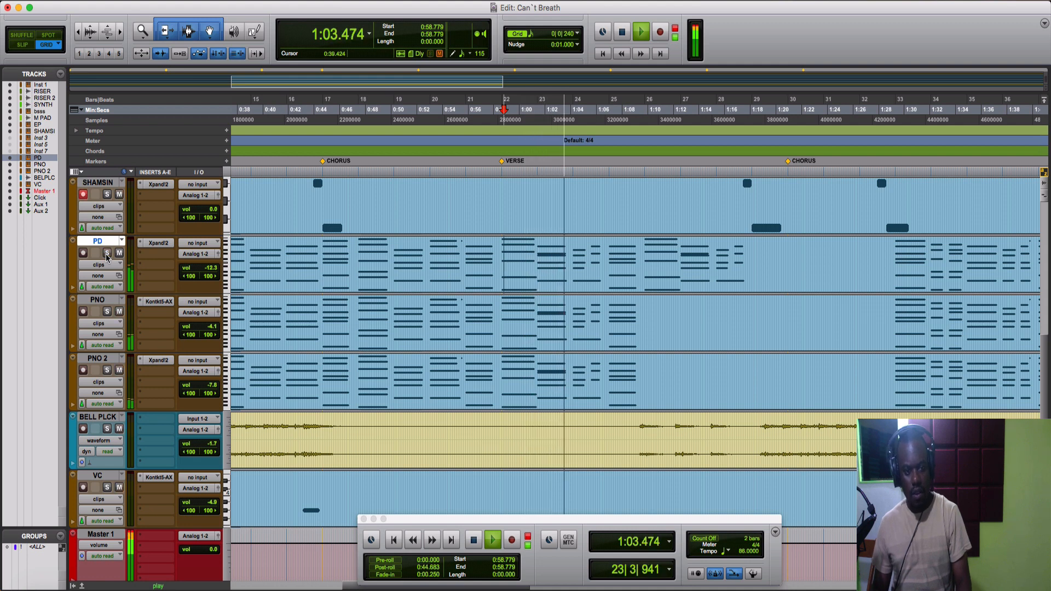
key(space)
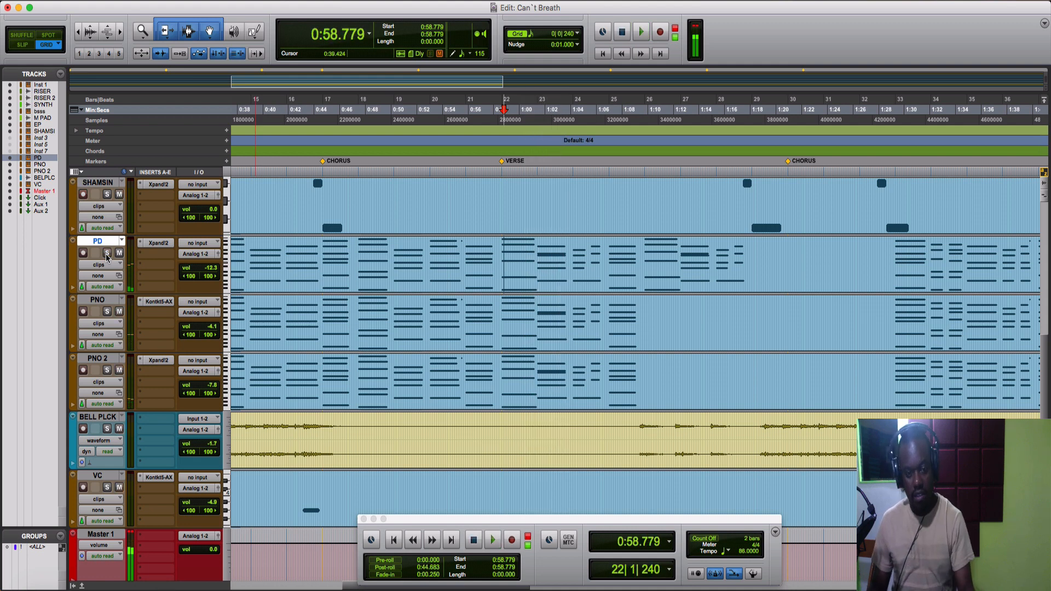
Solo PNO and audition it from 22|1|240.
click(108, 312)
key(space)
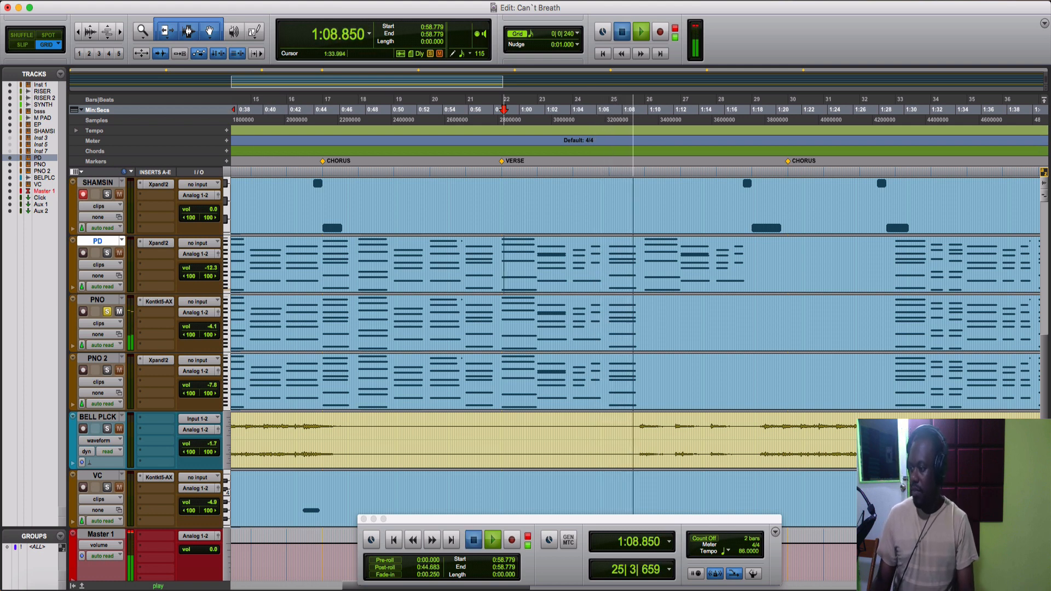
key(space)
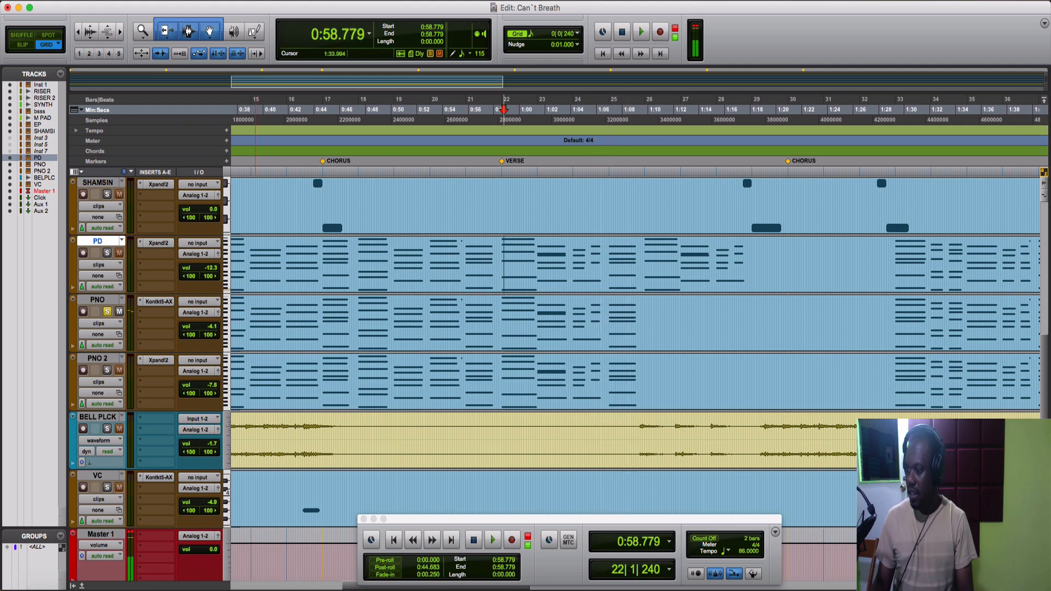
key(super+Tab)
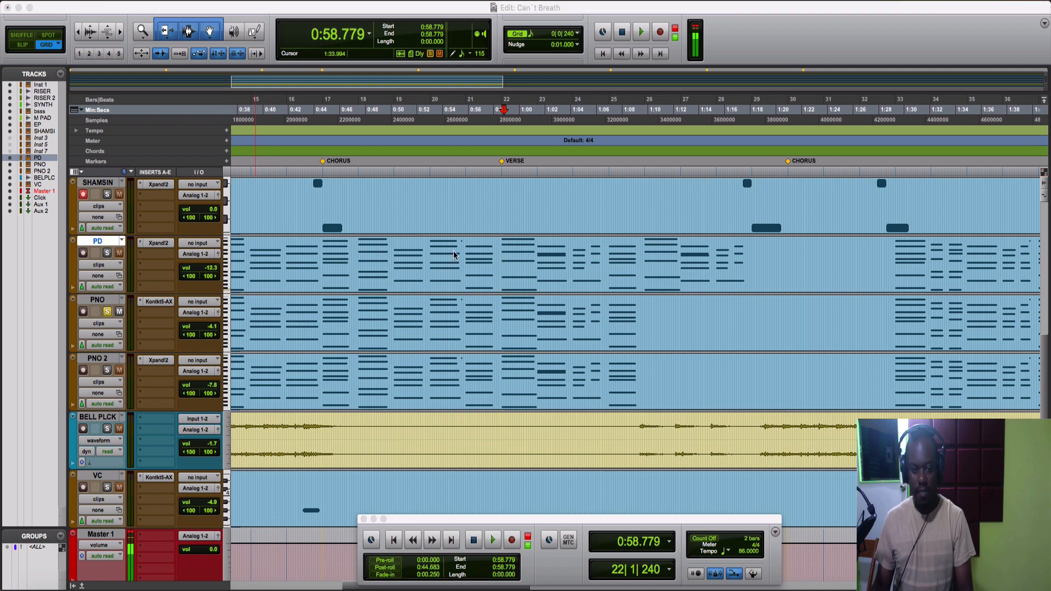
Open PNO's Kontakt Grand Piano and look up its source among the Acoustic Pianos in the Kontakt Factory Library.
click(159, 301)
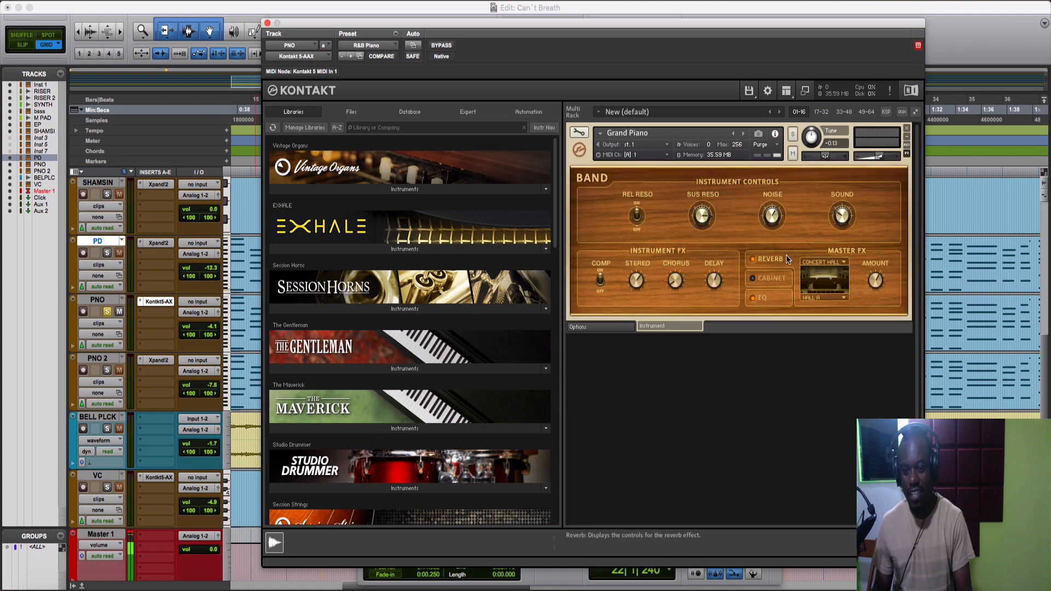
scroll(368, 387, down, 5)
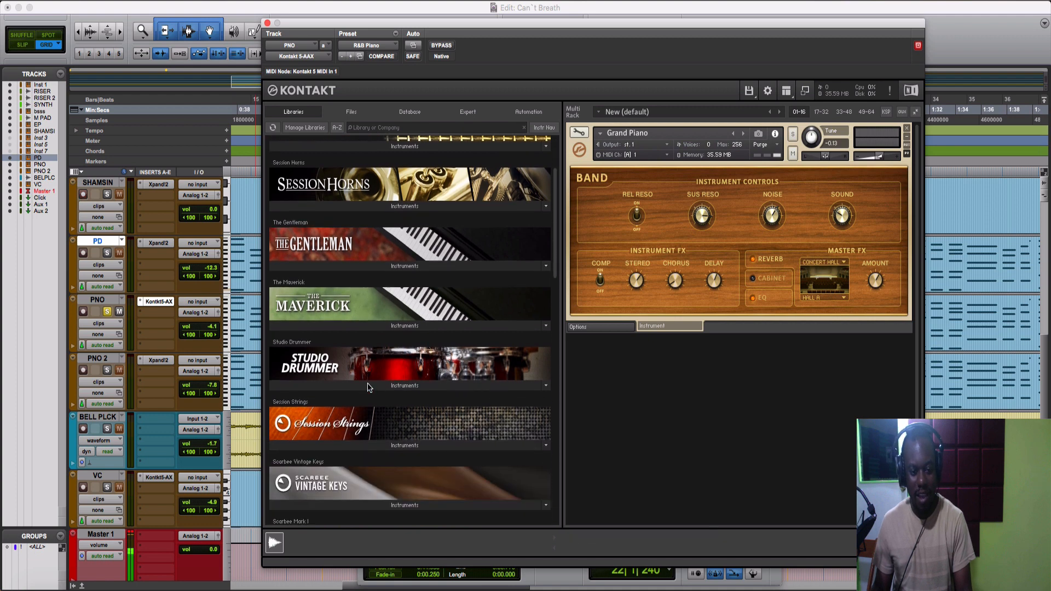
scroll(367, 388, down, 7)
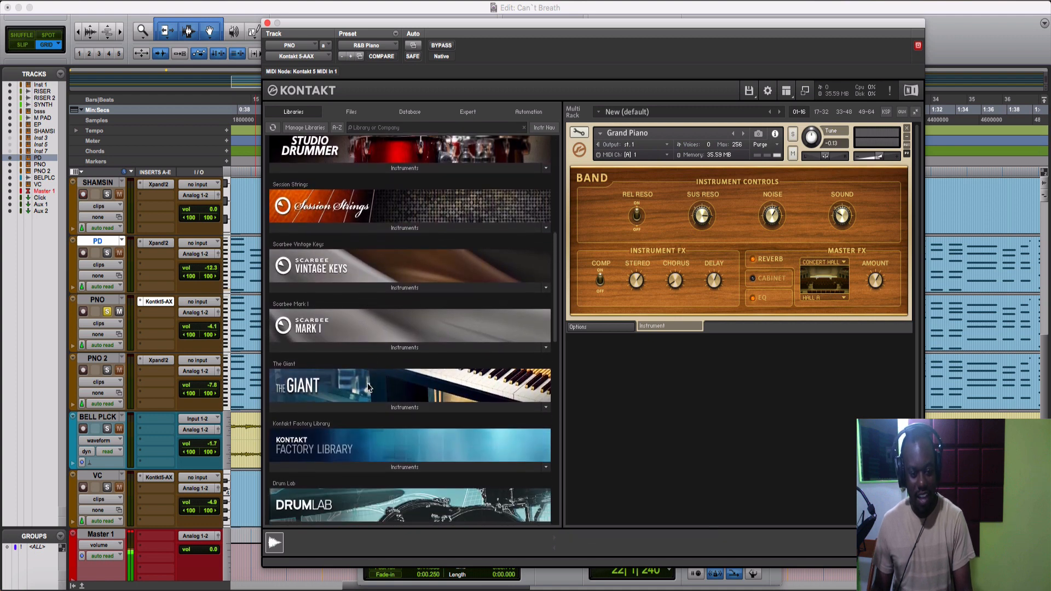
scroll(368, 387, down, 1)
click(405, 376)
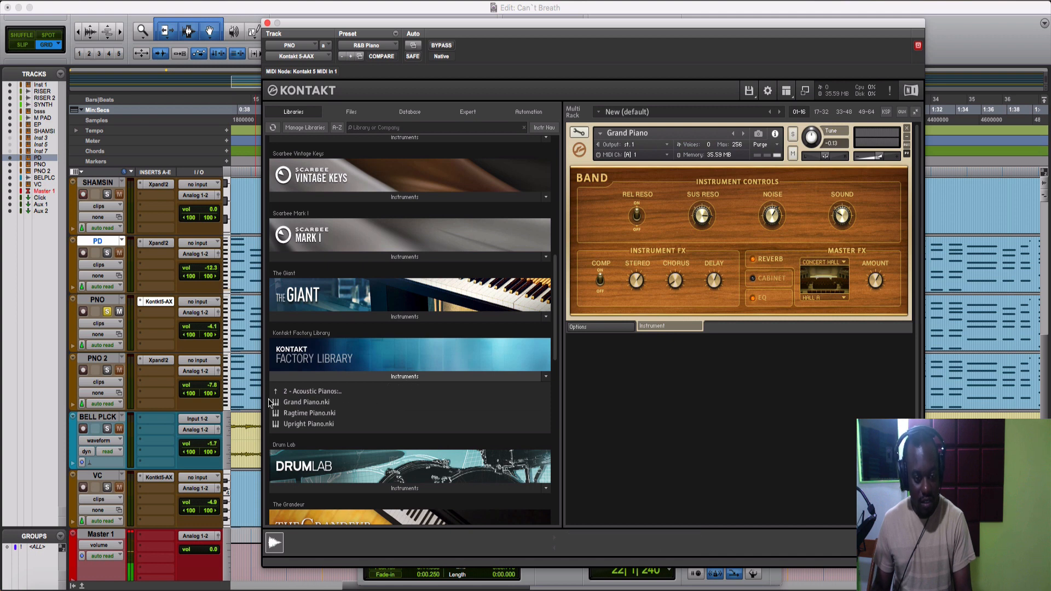
click(407, 378)
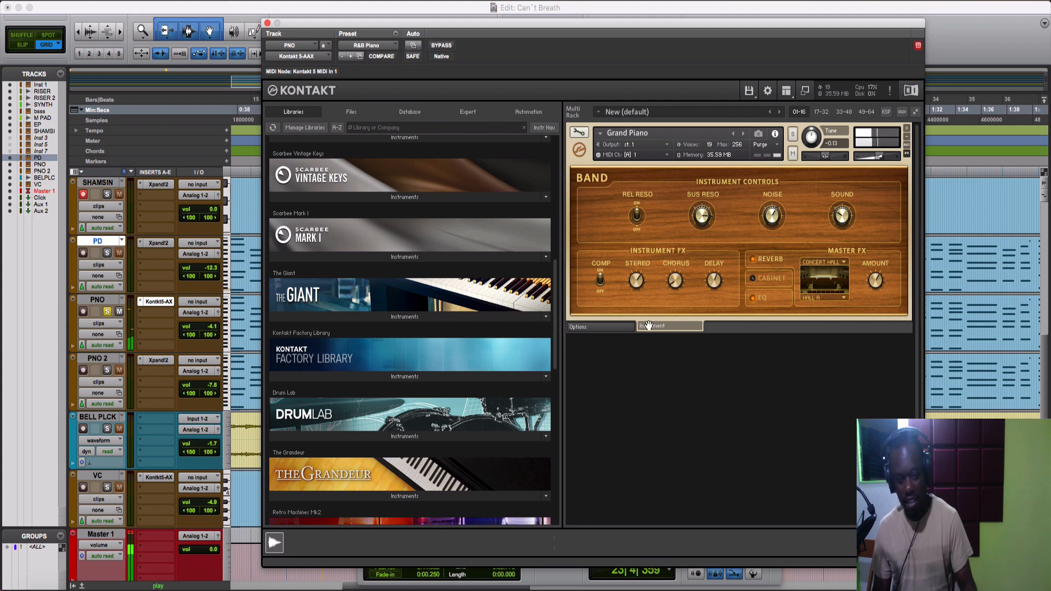
Unsolo PNO, solo PNO 2, inspect its Xpand!2 Formant Control Piano+ part and close the plug-in.
click(105, 312)
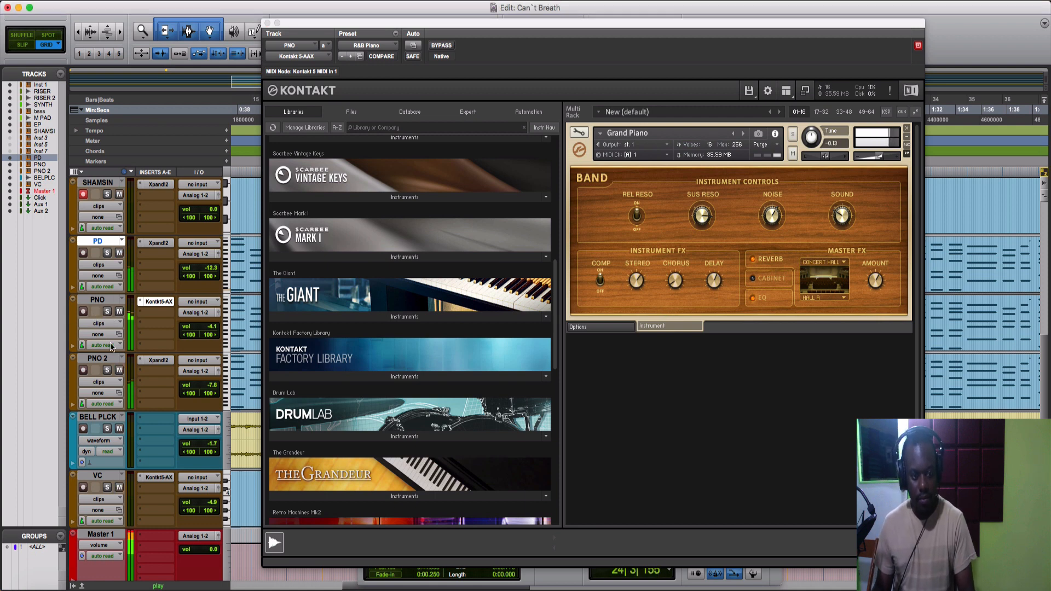
click(106, 370)
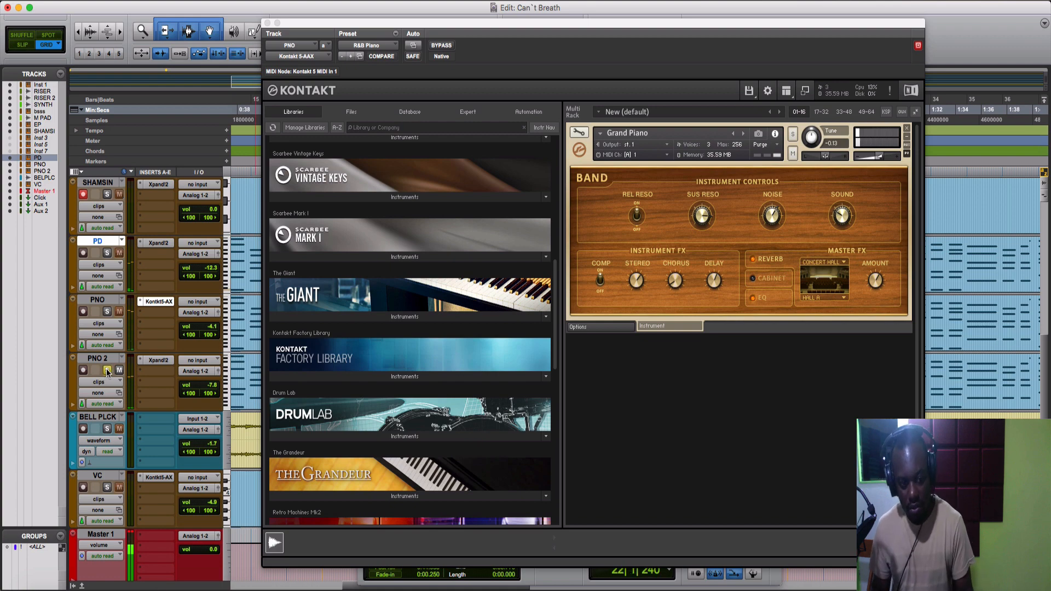
click(158, 361)
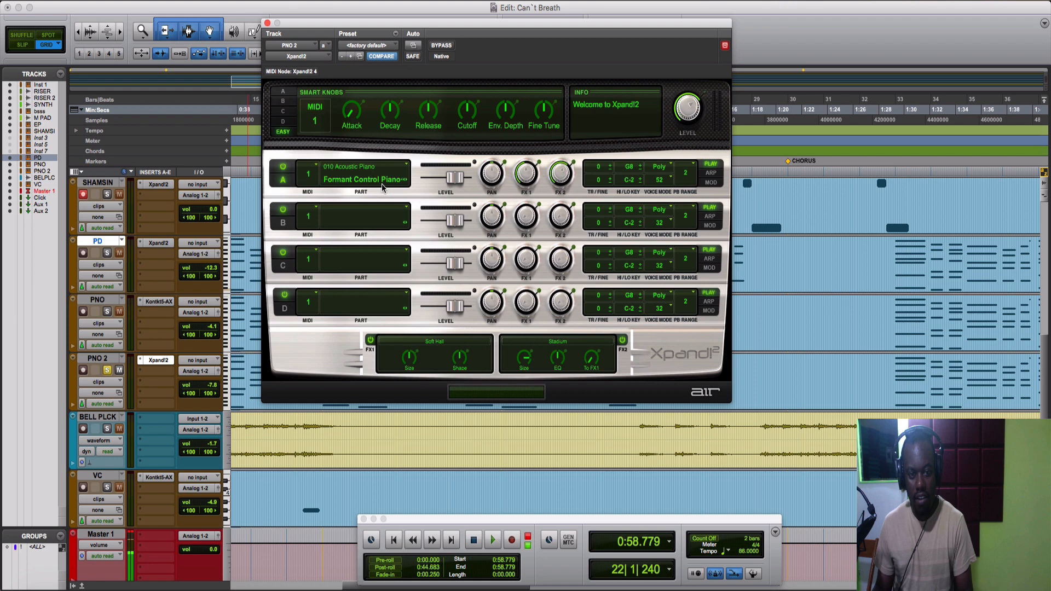
click(267, 23)
Audition PNO 2 in solo from 22|1|240 and add PNO to the solo to hear both pianos together.
key(space)
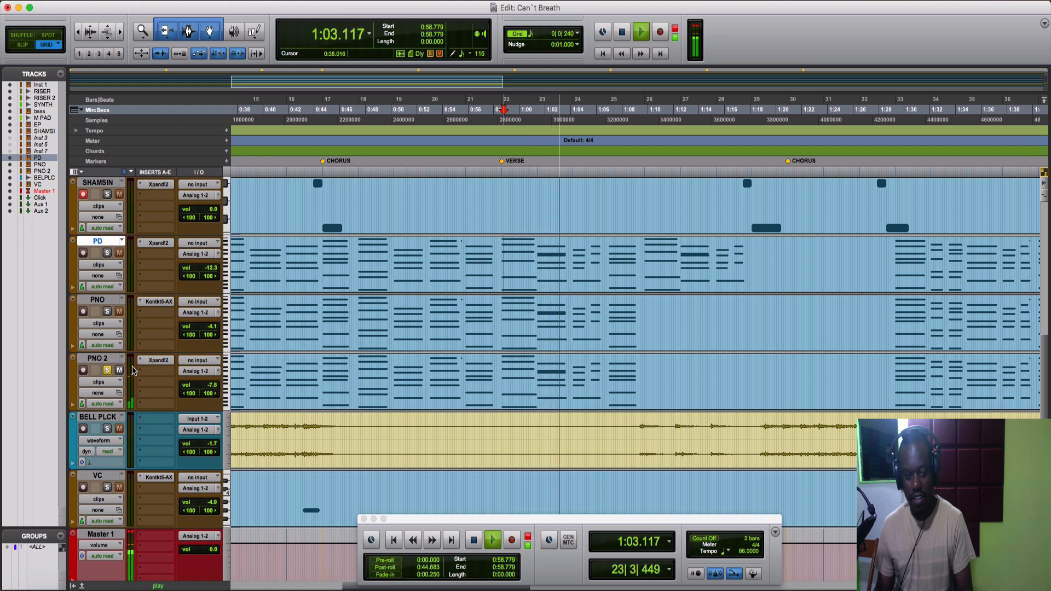
click(106, 311)
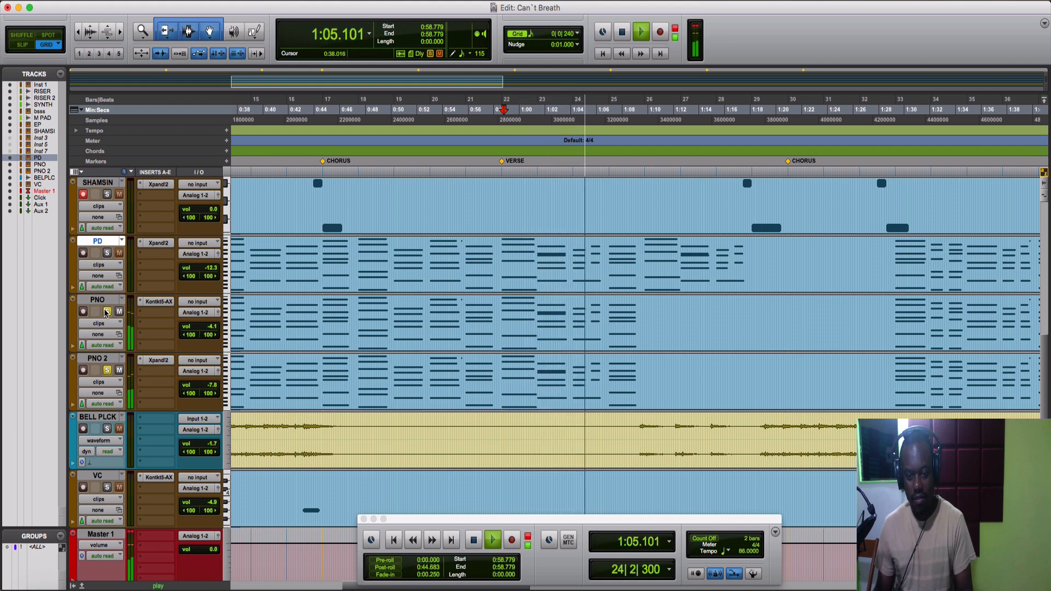
key(space)
Play PD, PNO and PNO 2 soloed together from 5|1|000, set PD's volume to -16.3 dB, and compare with and without PNO 2.
scroll(370, 332, left, 10)
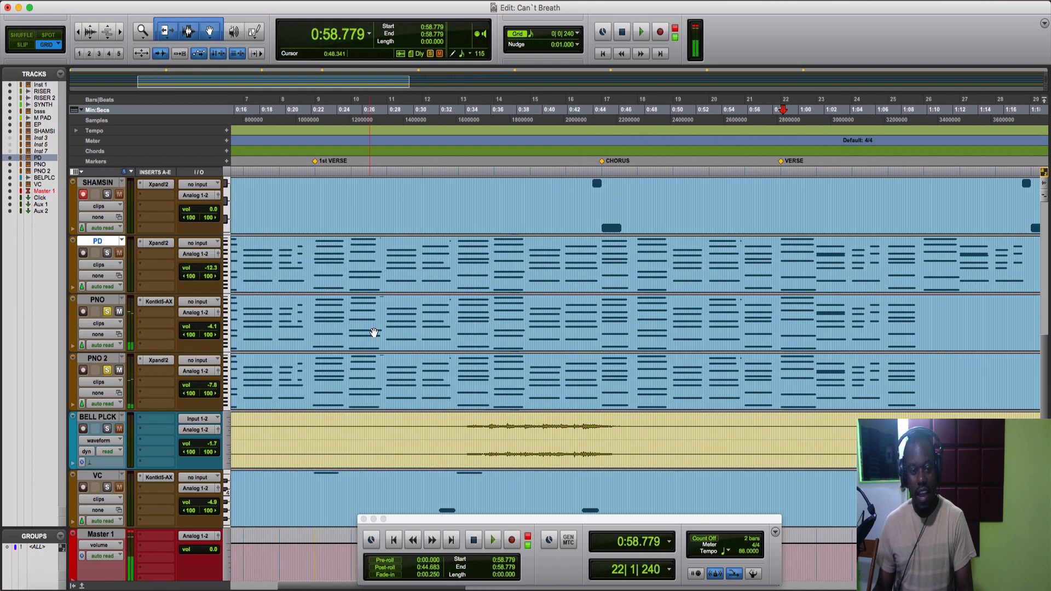
click(375, 312)
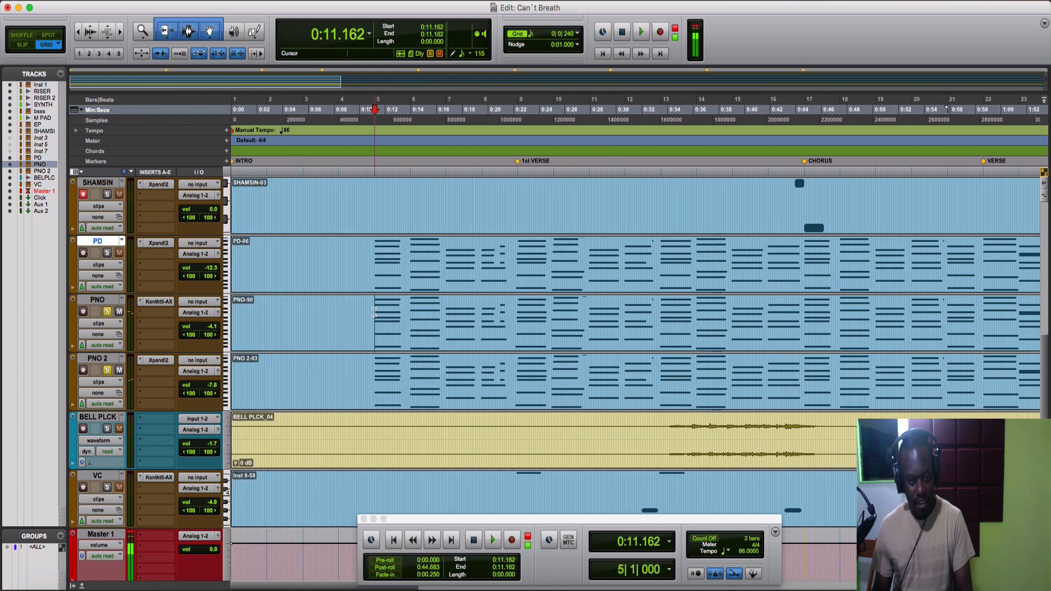
key(space)
click(107, 253)
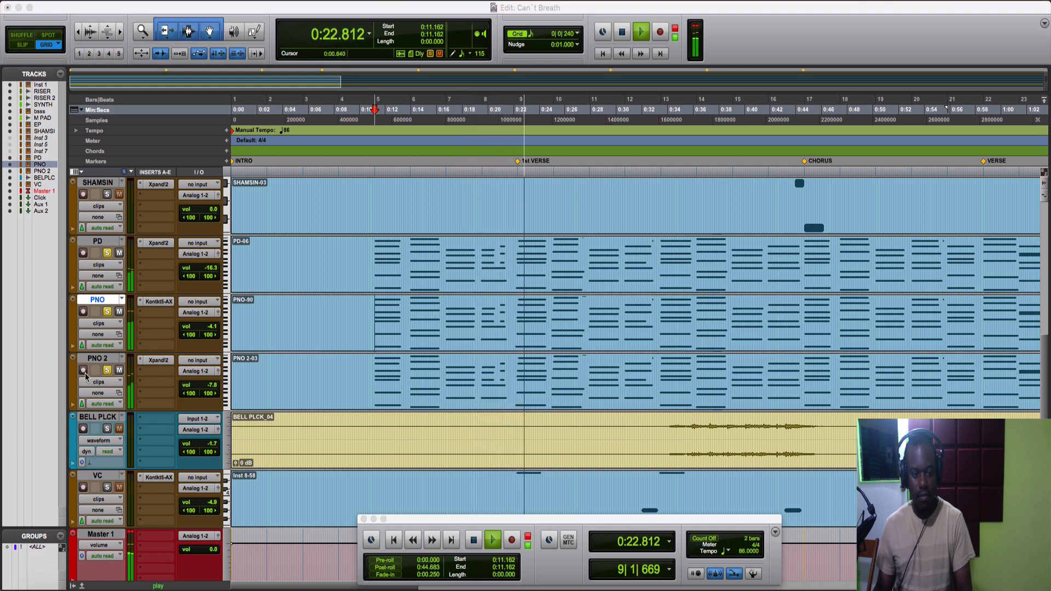
click(108, 370)
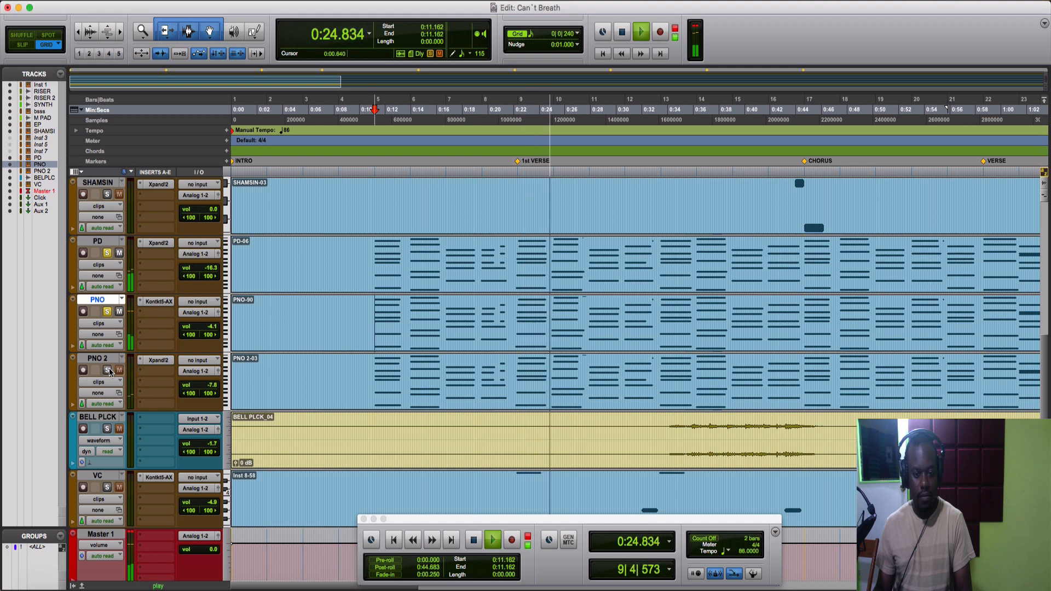
click(108, 371)
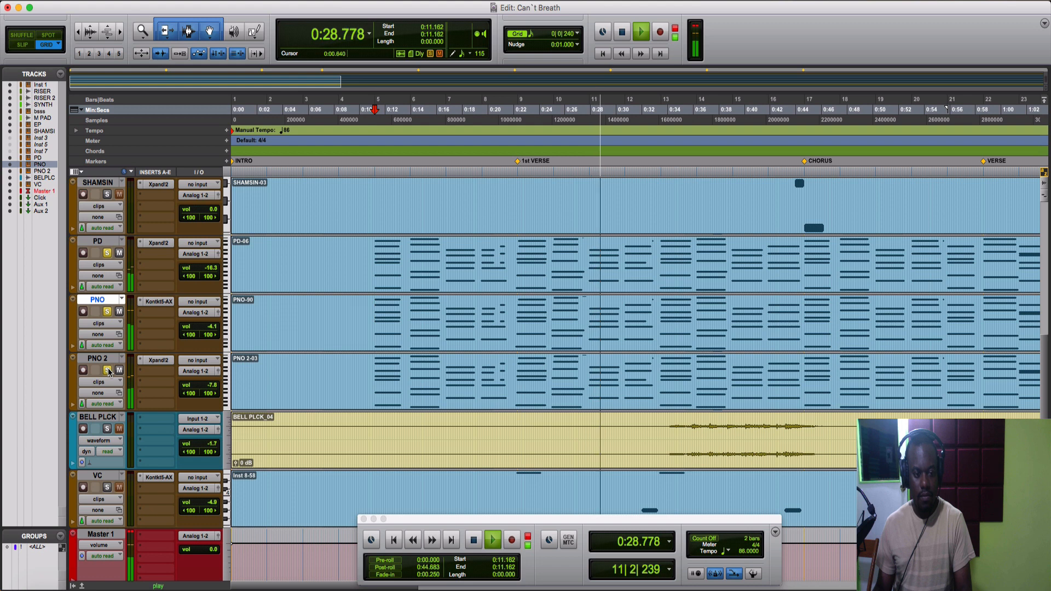
Stop playback, clear the PD, PNO and PNO 2 solos, recheck PNO's Kontakt Grand Piano and close it.
key(space)
click(108, 370)
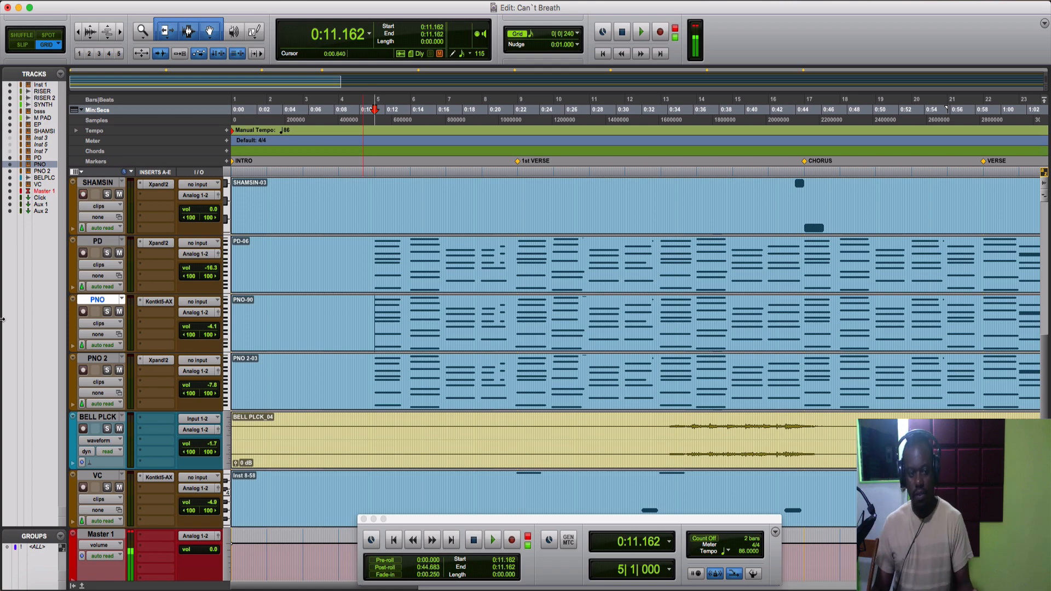
click(153, 302)
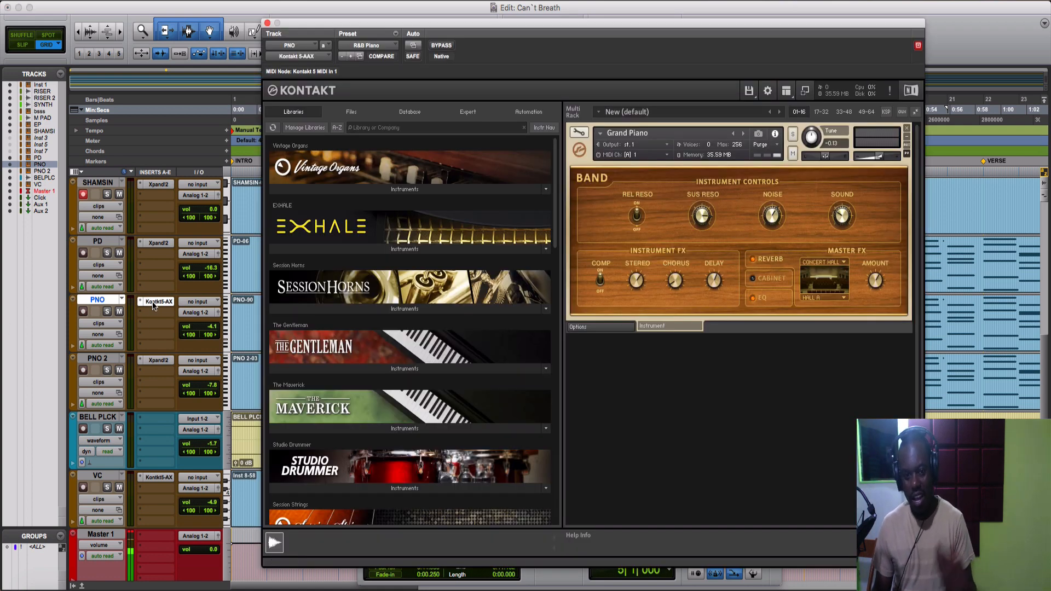
click(268, 24)
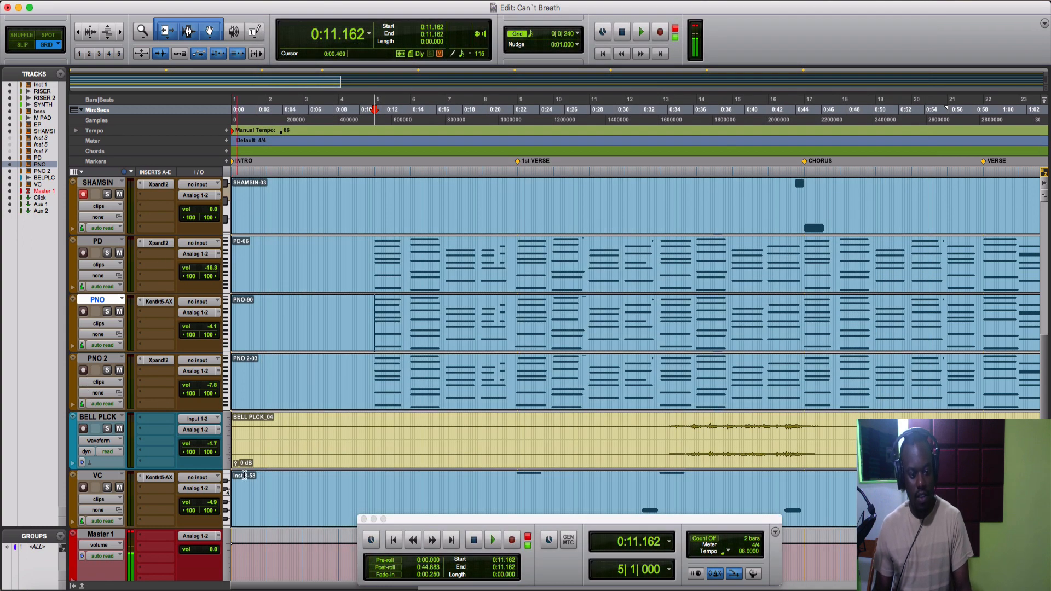
Set the playback start to 13|1|000 on BELL PLCK, audition it in solo and bring the lower tracks into view.
click(660, 429)
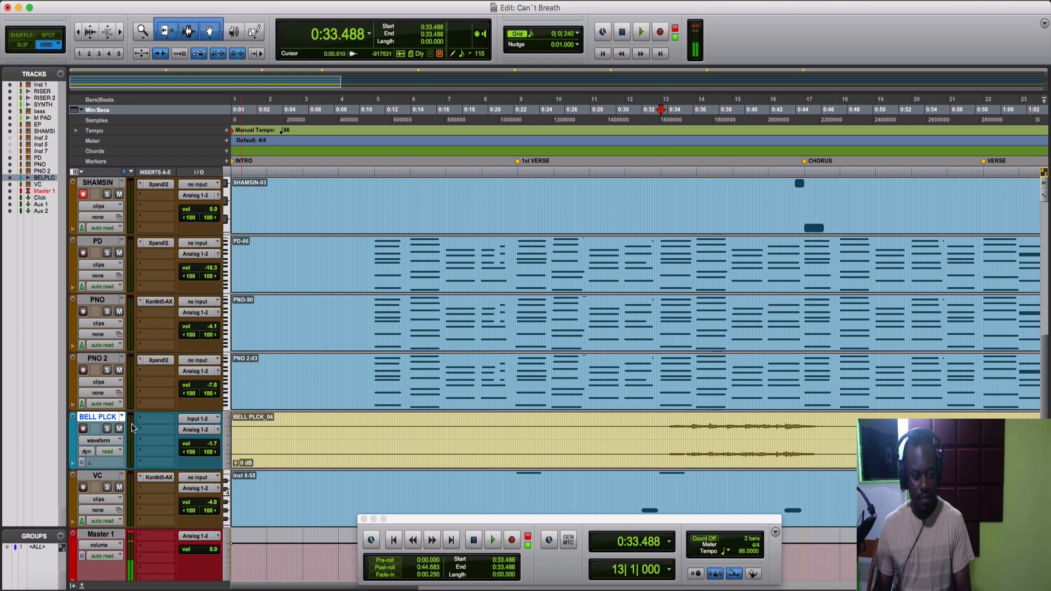
click(107, 429)
key(space)
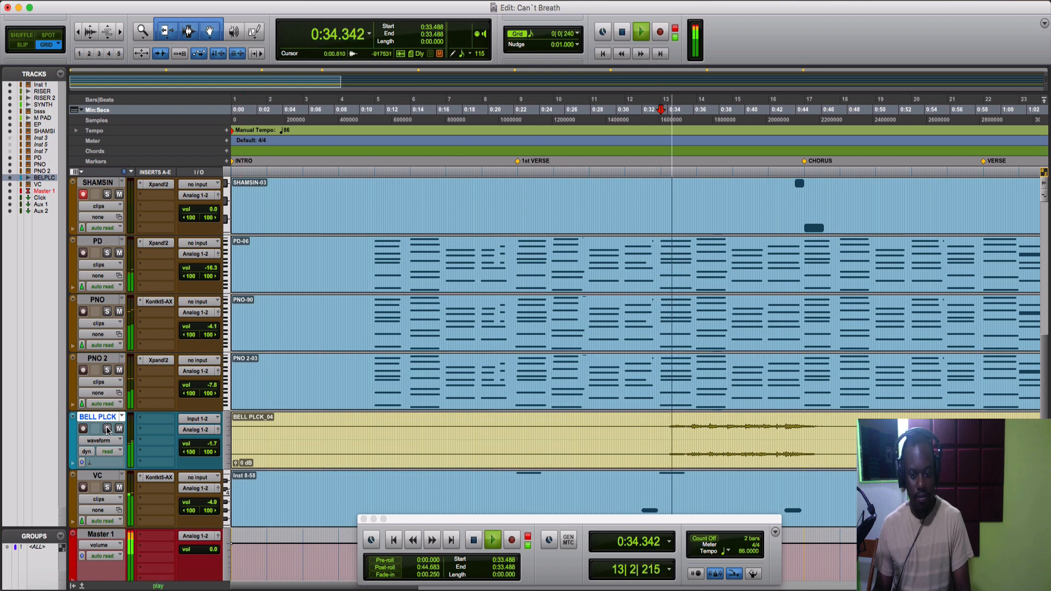
scroll(108, 430, down, 3)
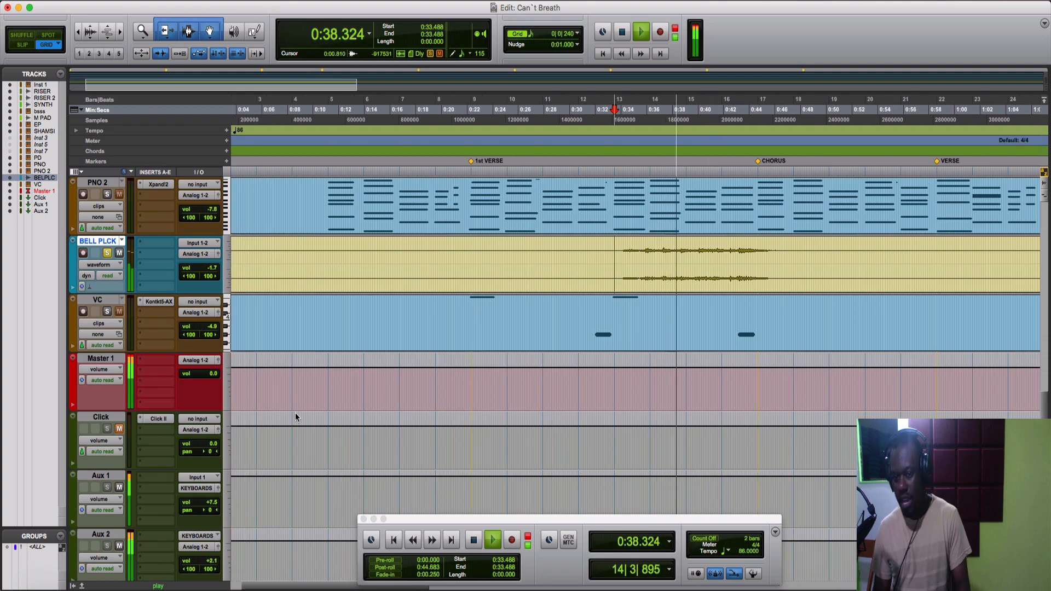
Stop the BELL PLCK solo audition, clear its solo, and play it within the full mix from 13|1|000.
scroll(295, 413, up, 3)
scroll(296, 413, right, 1)
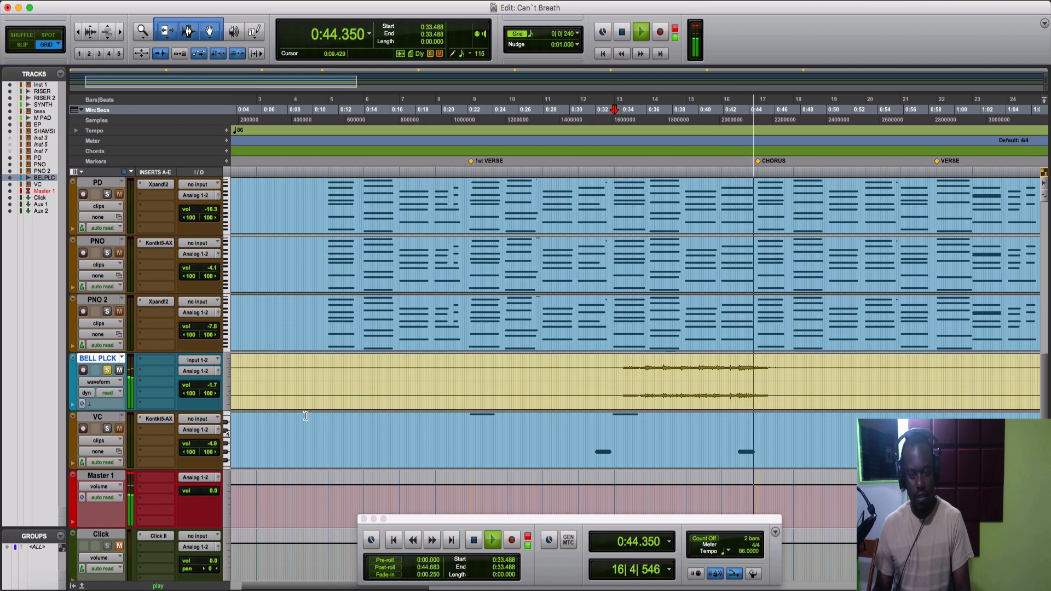
key(space)
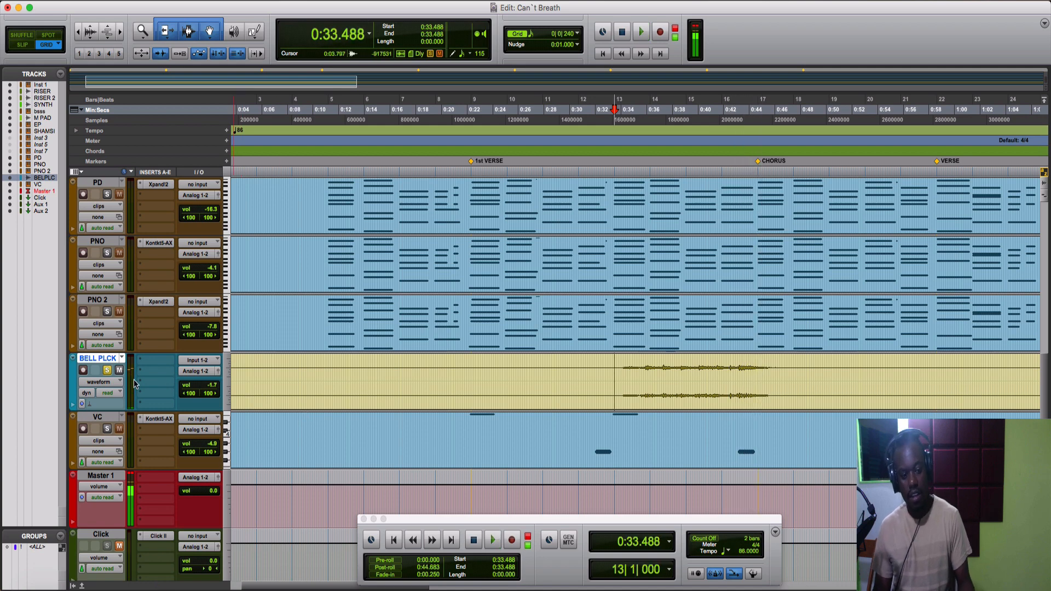
scroll(649, 262, down, 3)
scroll(648, 263, up, 2)
scroll(648, 263, up, 1)
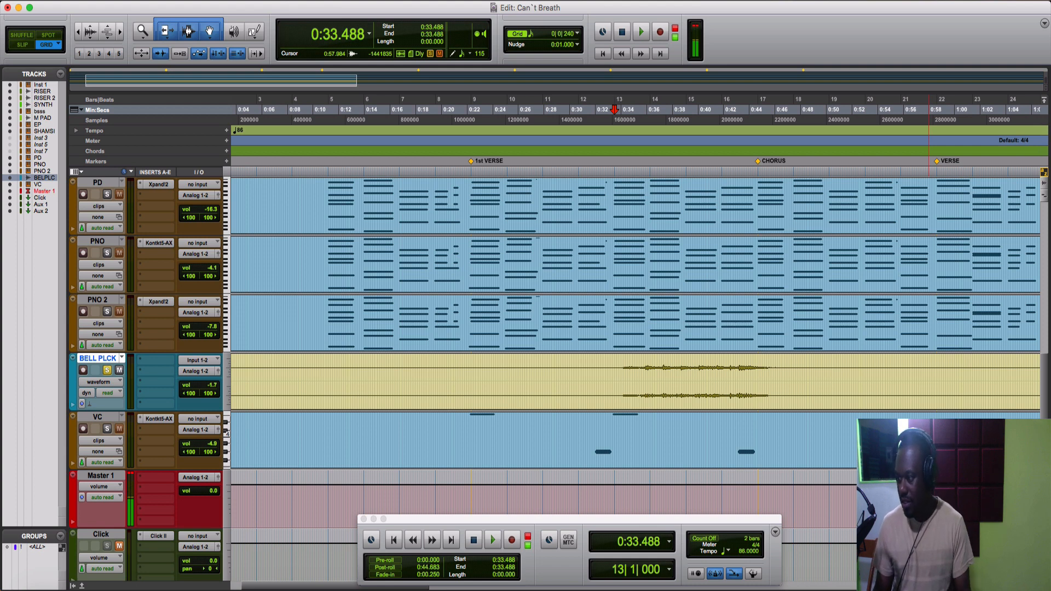
key(space)
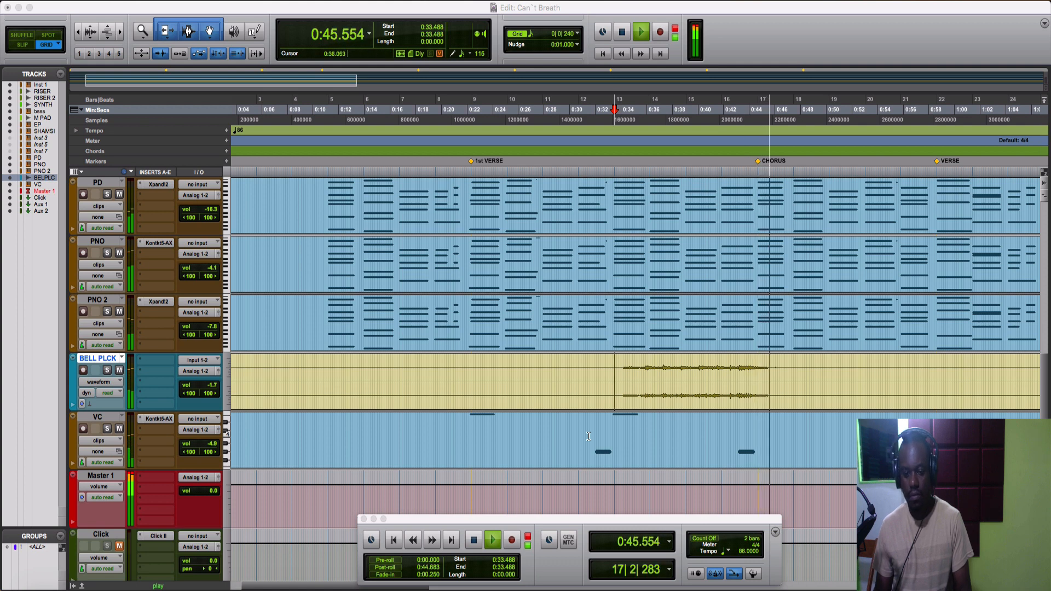
key(space)
Set the playback start to 8|2|720 on VC and open its Kontakt 5 instrument, EXHALE.
click(452, 423)
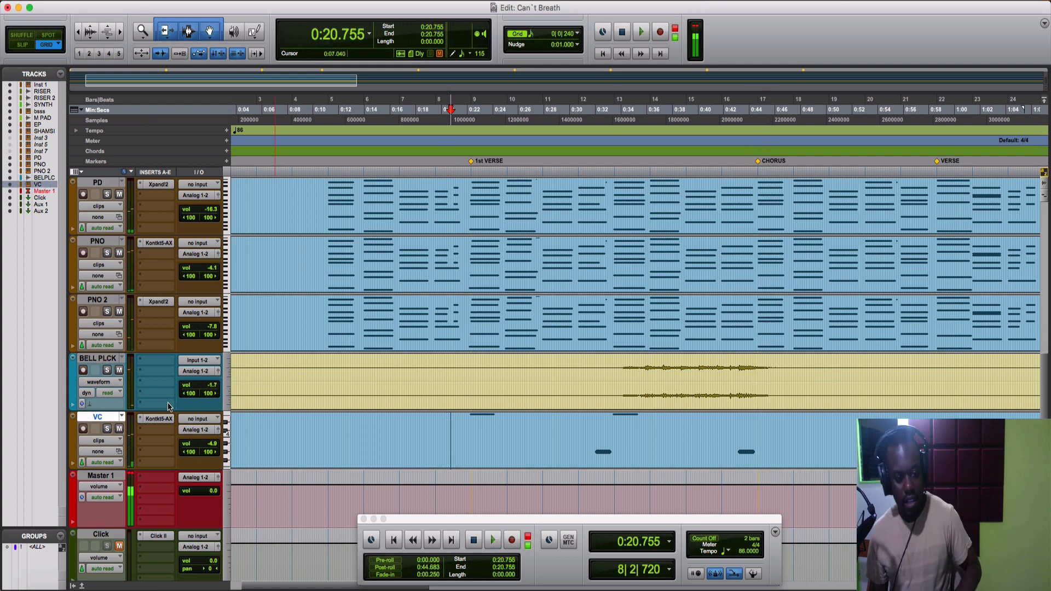
scroll(152, 409, left, 2)
scroll(156, 423, down, 3)
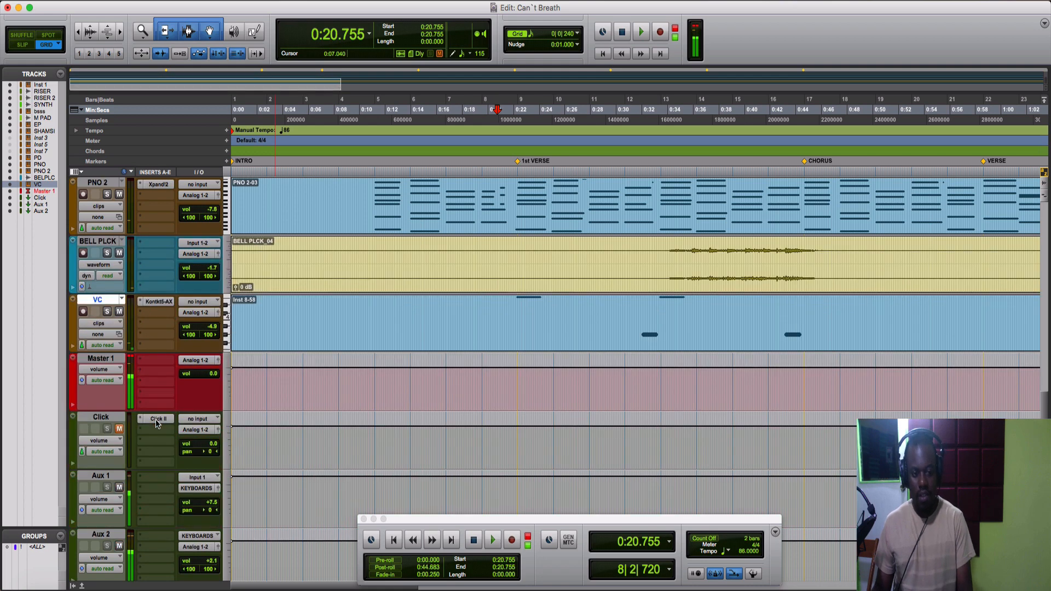
scroll(455, 287, up, 4)
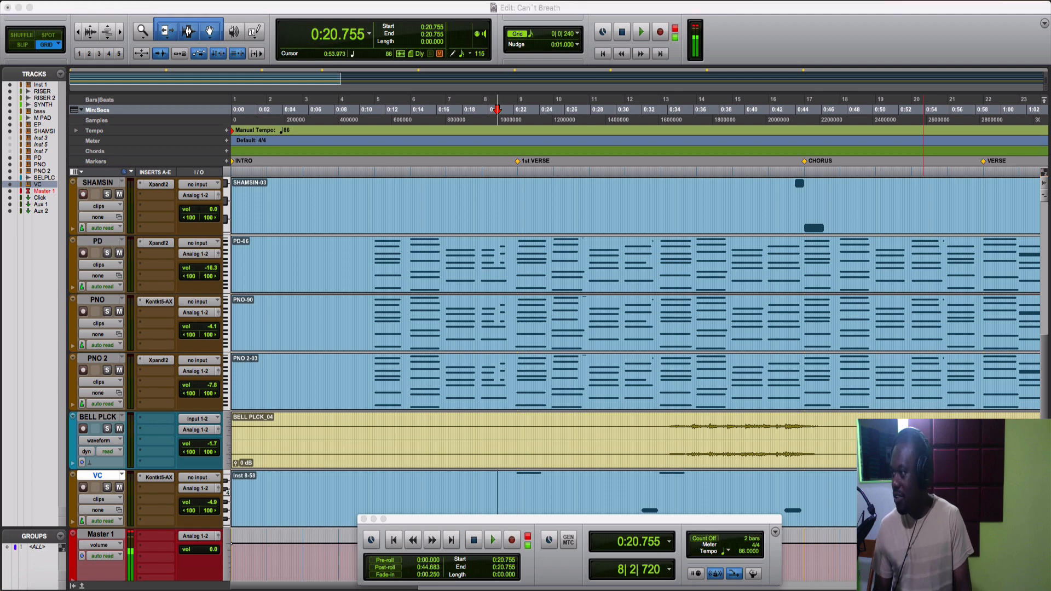
click(159, 477)
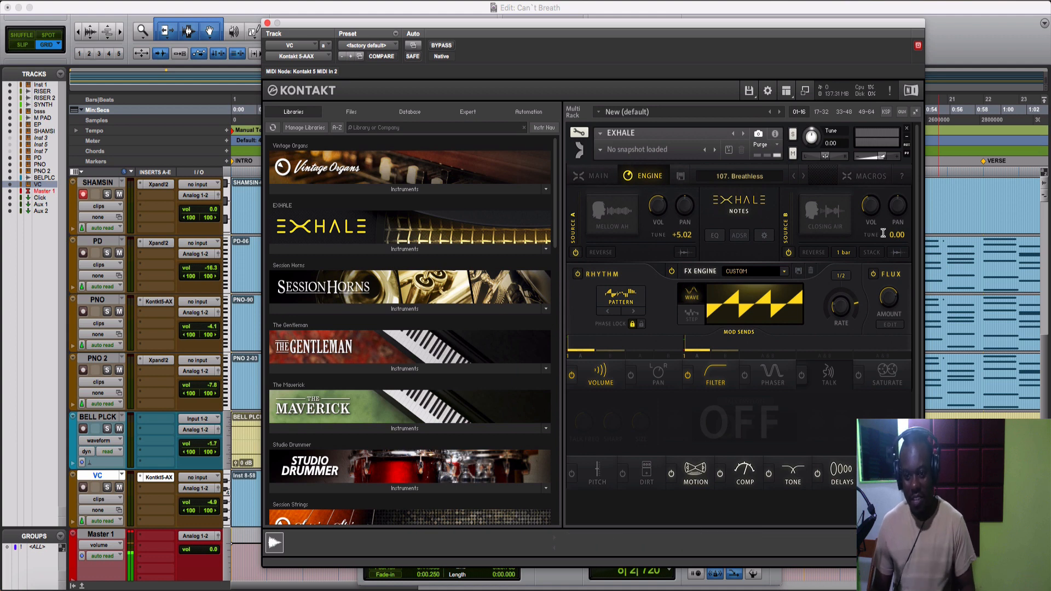
Review EXHALE's main, engine, macro edit and macro assign views for the Breathless preset, and close the instrument.
click(597, 176)
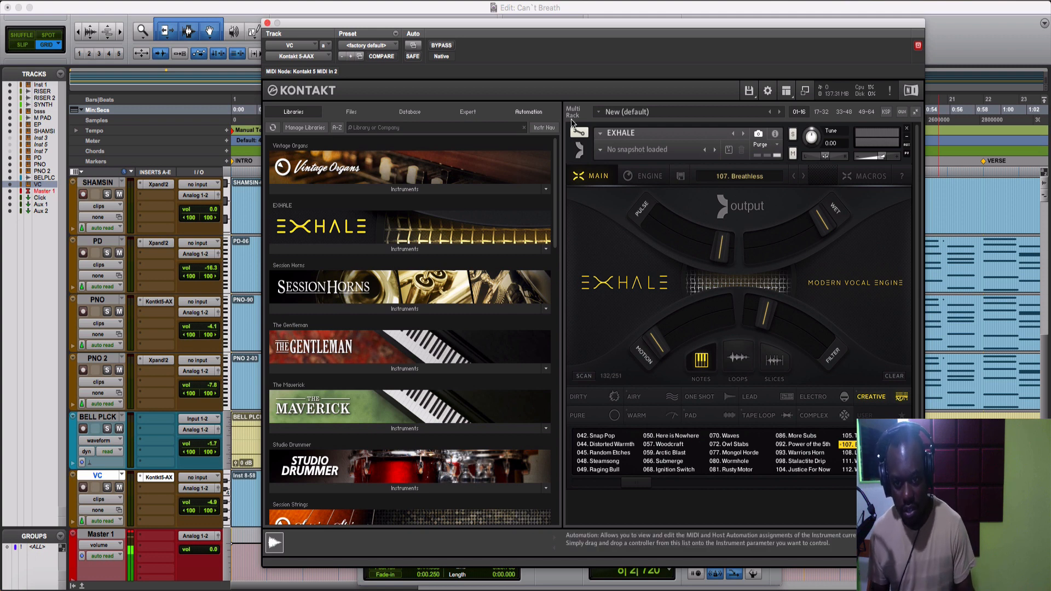
click(650, 176)
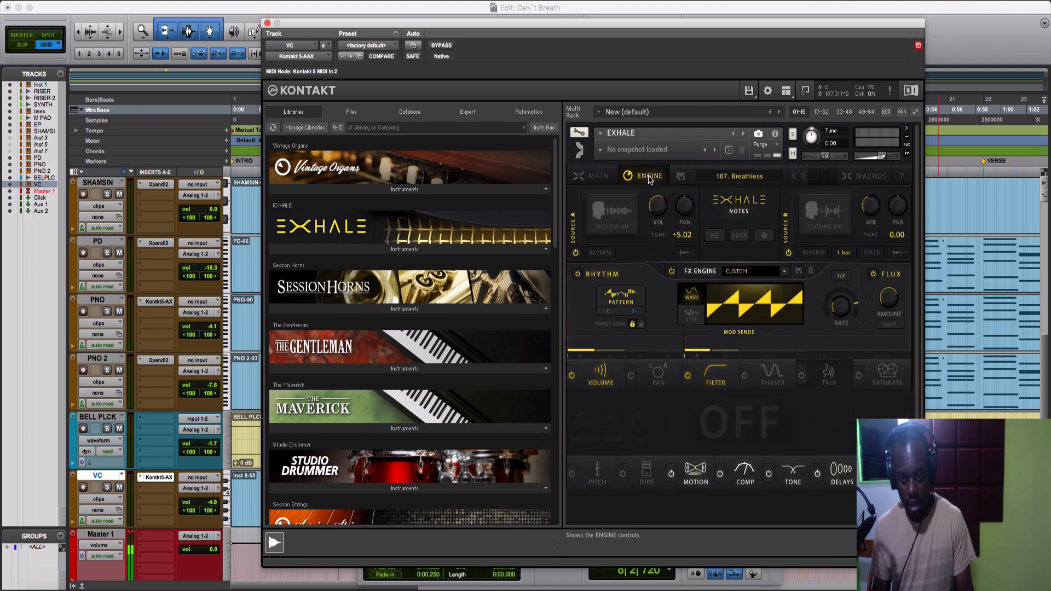
click(870, 176)
click(602, 178)
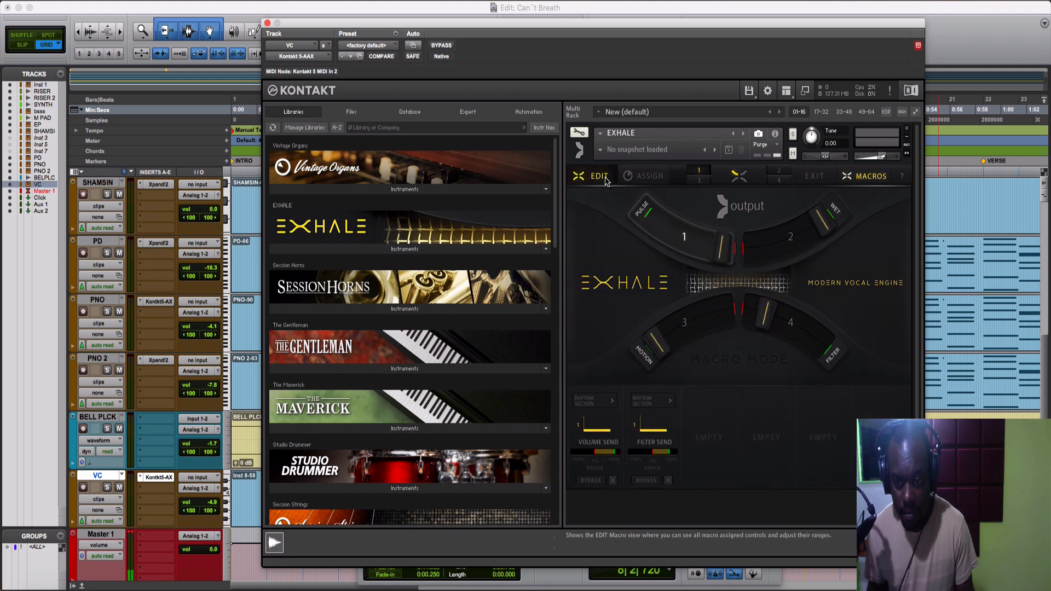
click(639, 178)
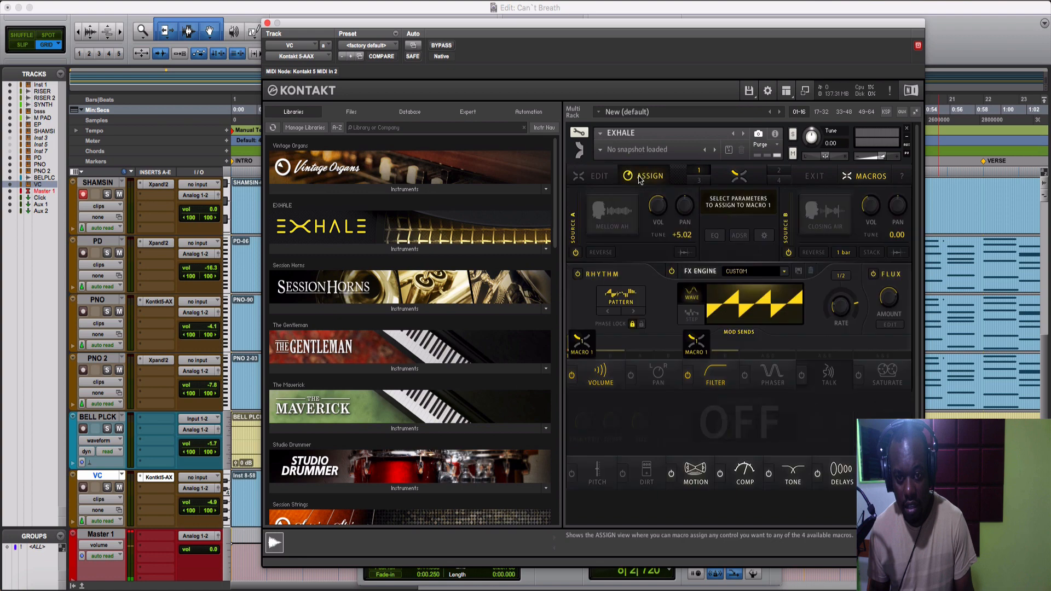
click(596, 183)
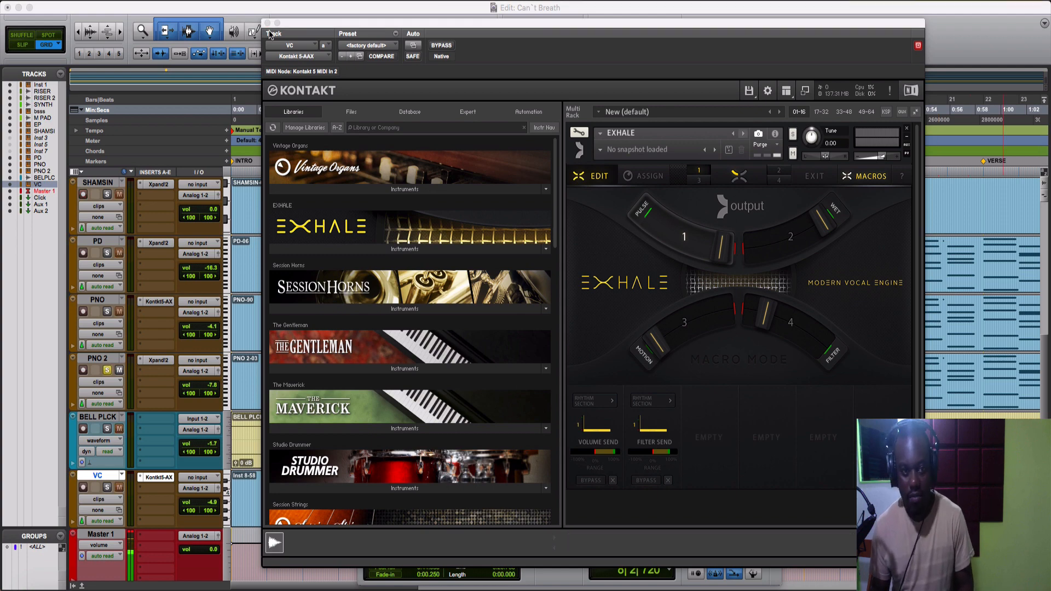
click(267, 24)
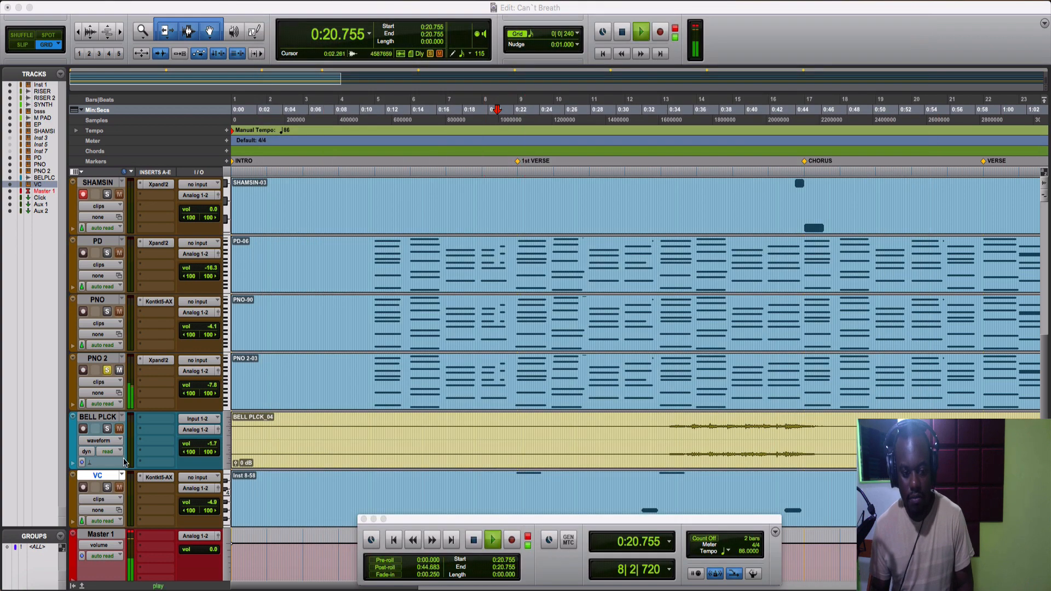
Clear the PNO 2 solo, audition VC in solo from 8|4|240, and stop playback with the VC solo cleared.
key(space)
click(107, 487)
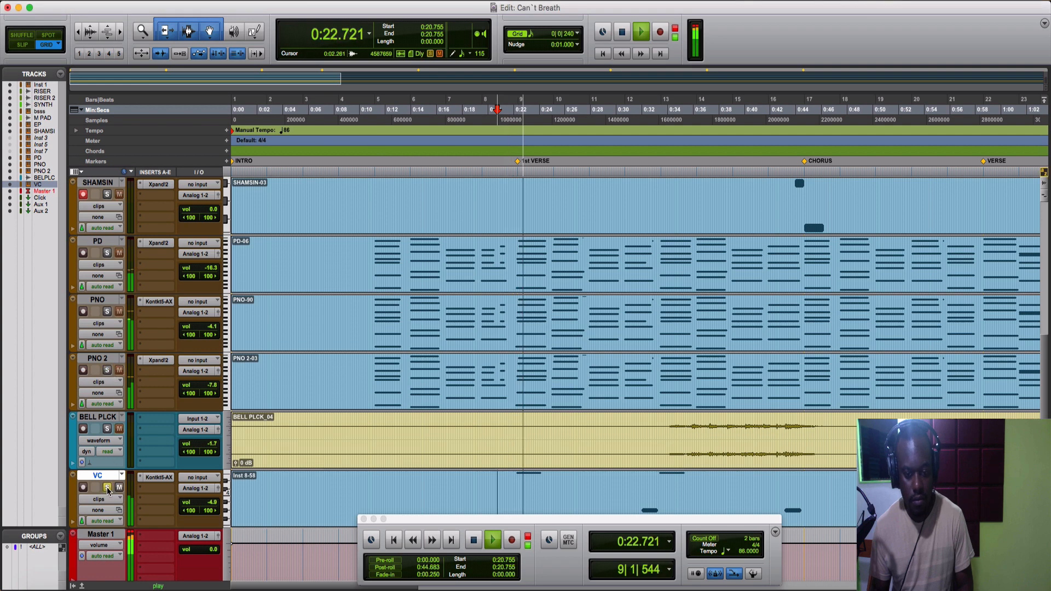
key(space)
key(space)
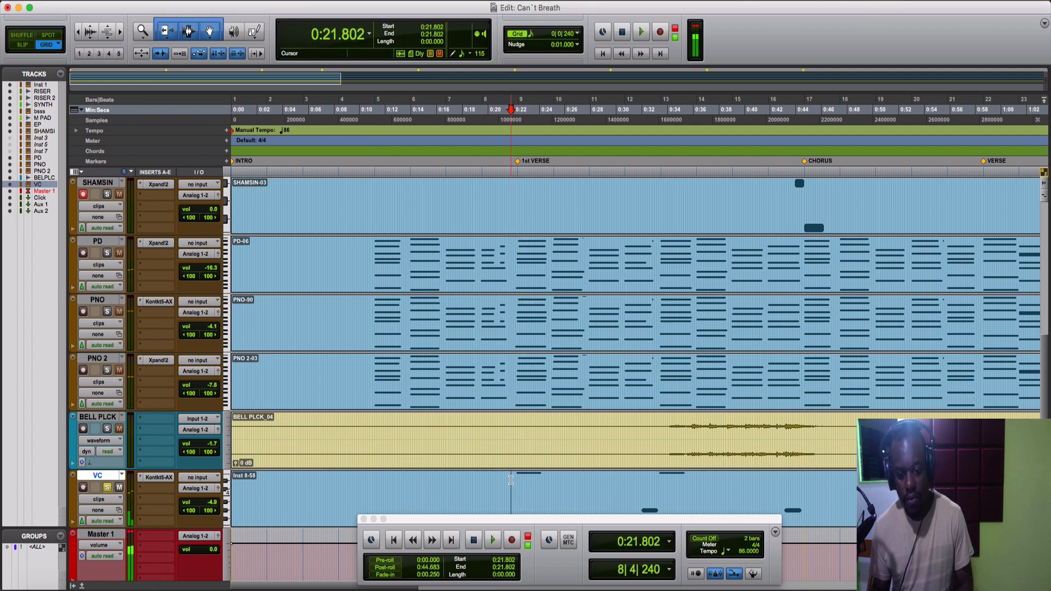
scroll(510, 479, down, 3)
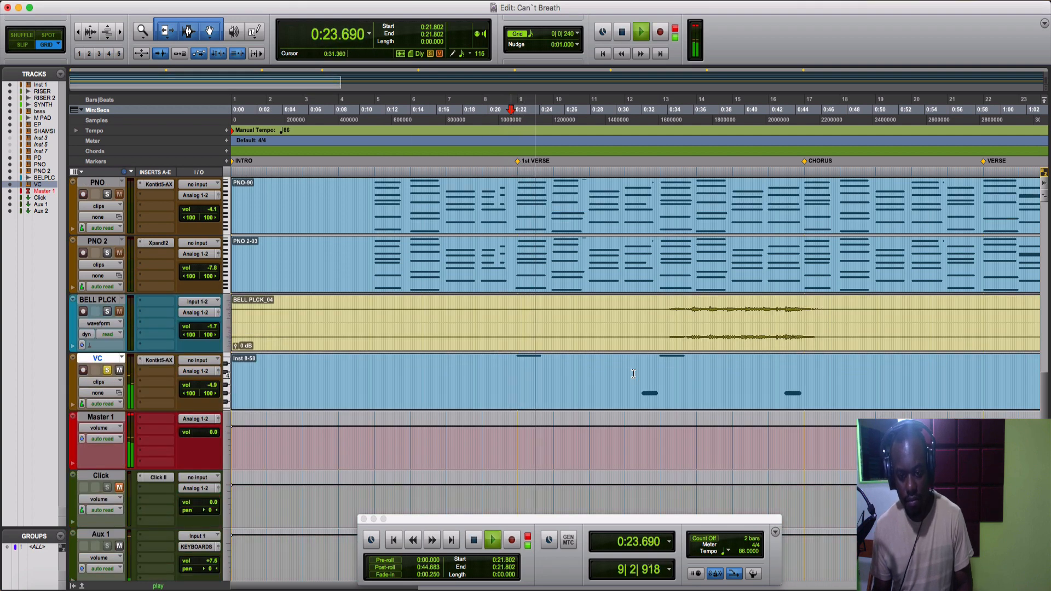
key(space)
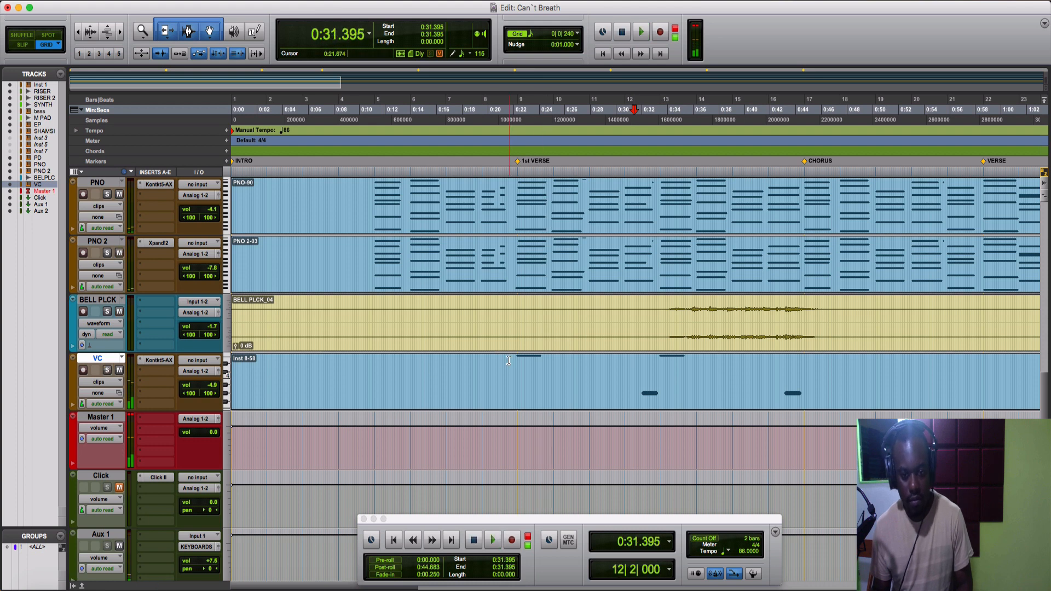
Play the full mix from 0:21.627 just before the 1st VERSE marker, comparing it with VC muted and unmuted.
click(508, 360)
key(space)
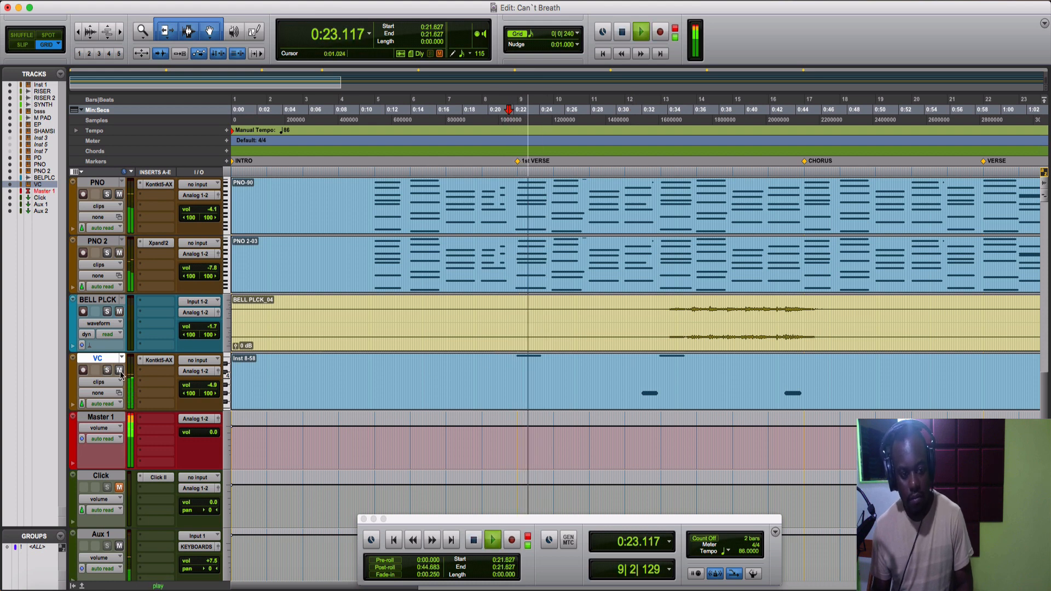
click(120, 370)
key(space)
key(space)
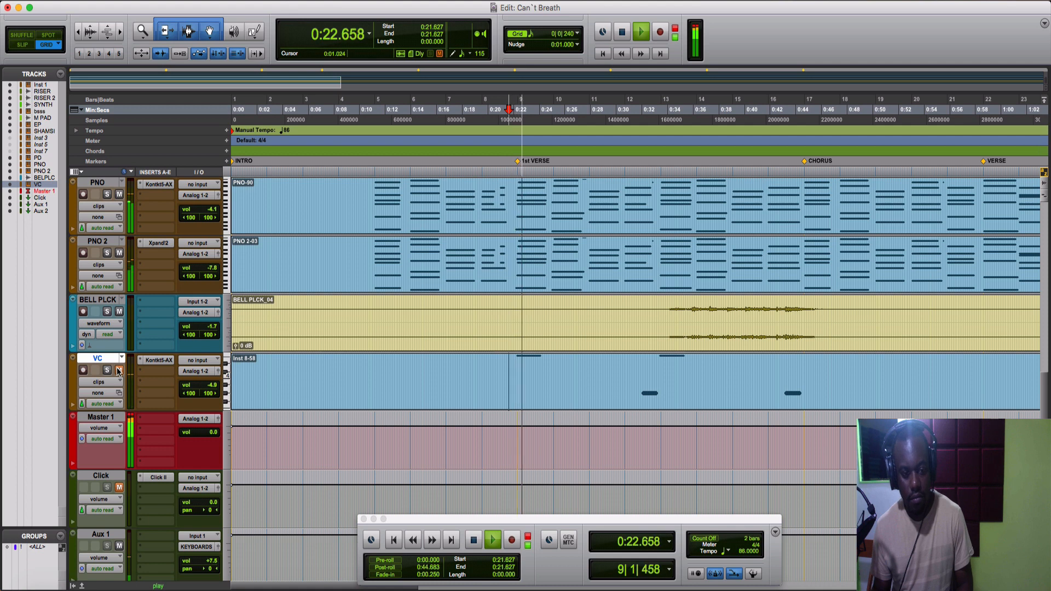
key(space)
click(119, 372)
key(space)
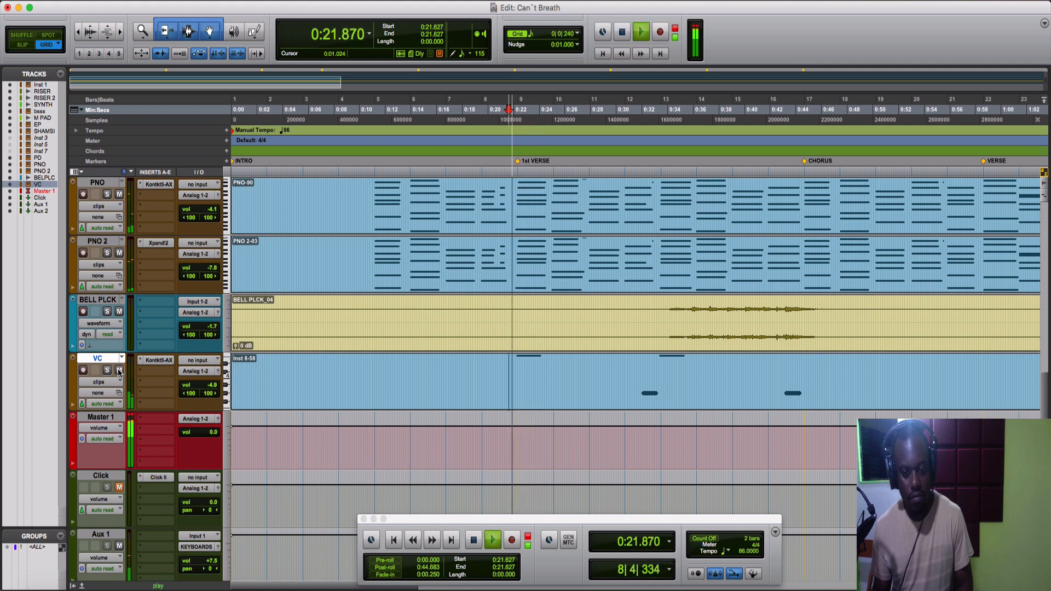
key(space)
Play VC's second part from 12|1|720 in the full mix, in solo, and back in the mix.
click(632, 367)
key(space)
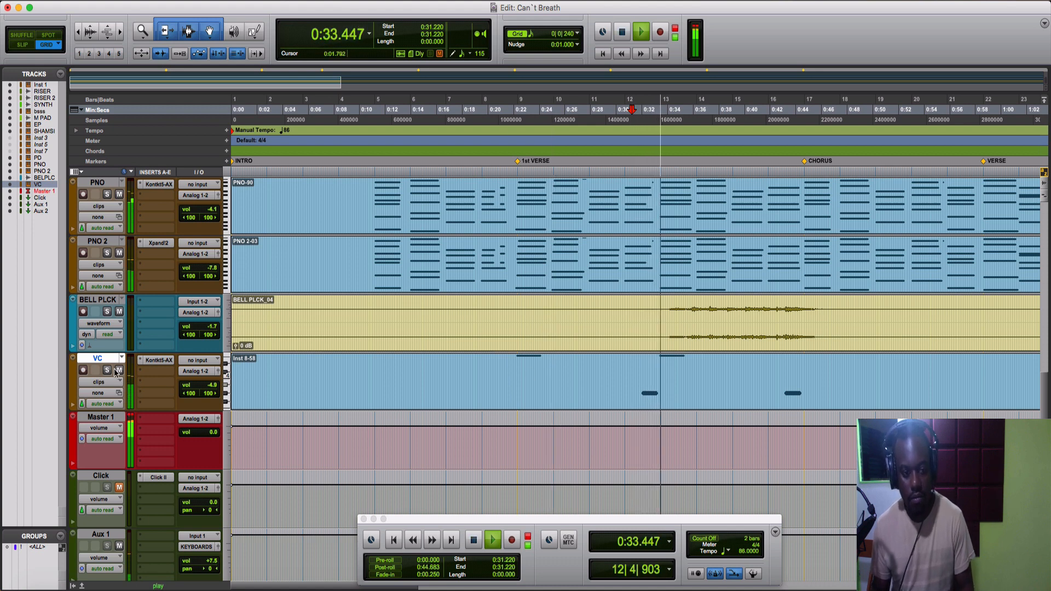
key(space)
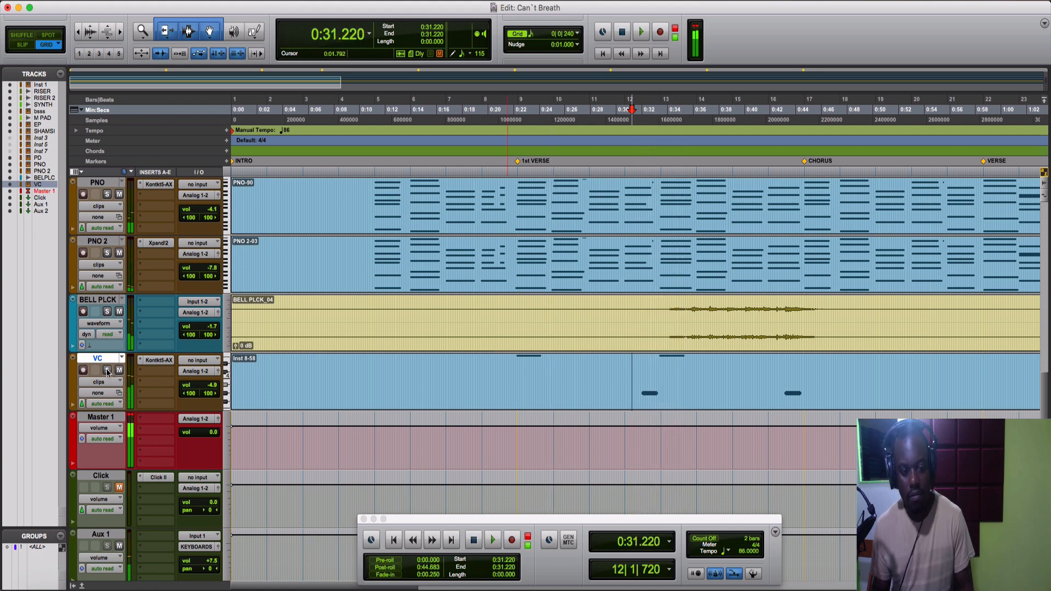
click(107, 371)
key(space)
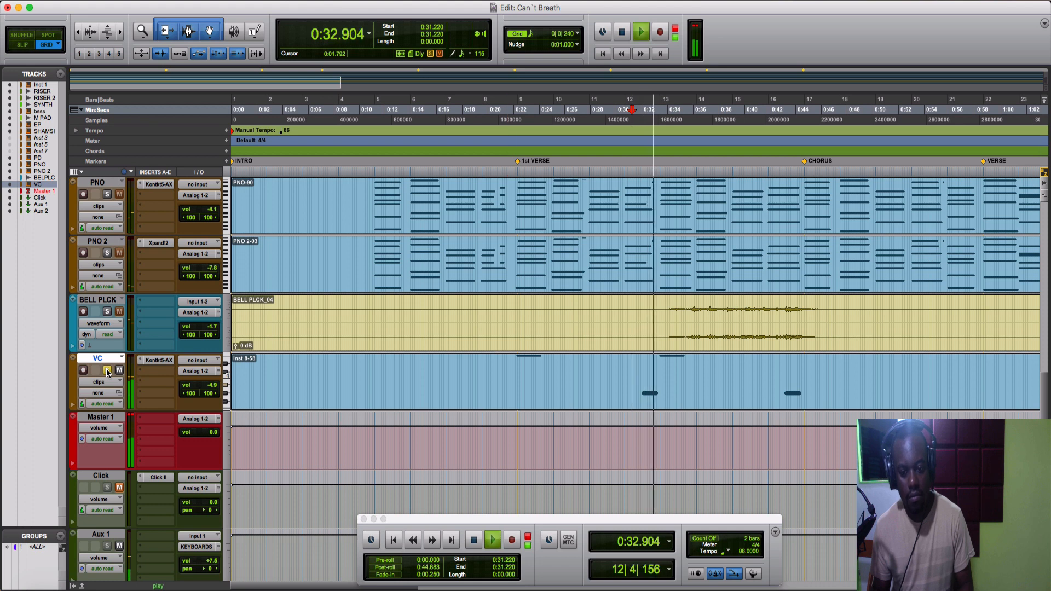
click(107, 370)
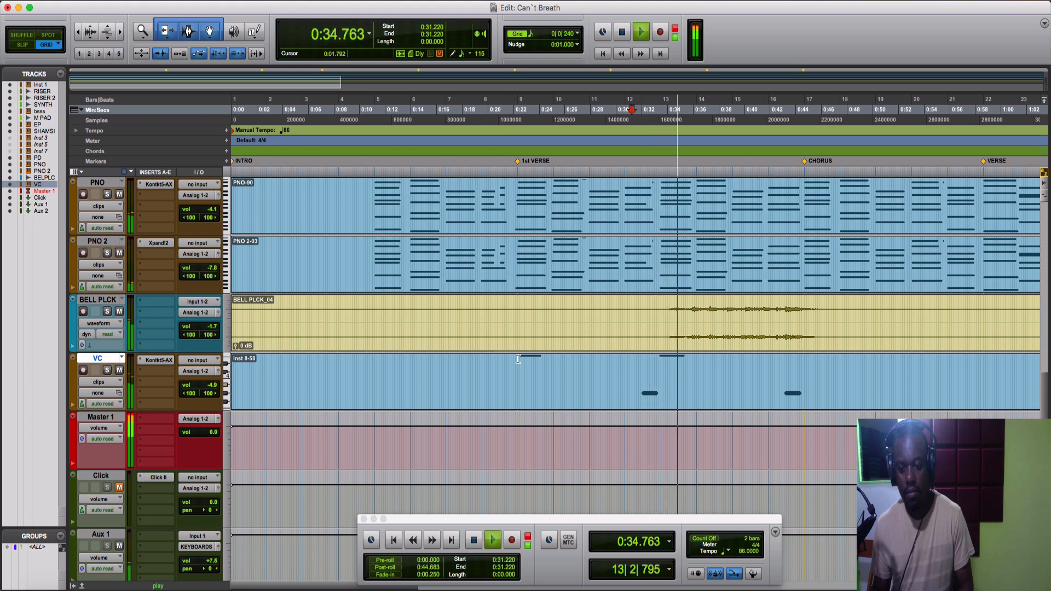
Examine where VC's notes fall across the whole arrangement while the mix plays, and stop playback.
scroll(892, 352, right, 2)
scroll(786, 372, right, 8)
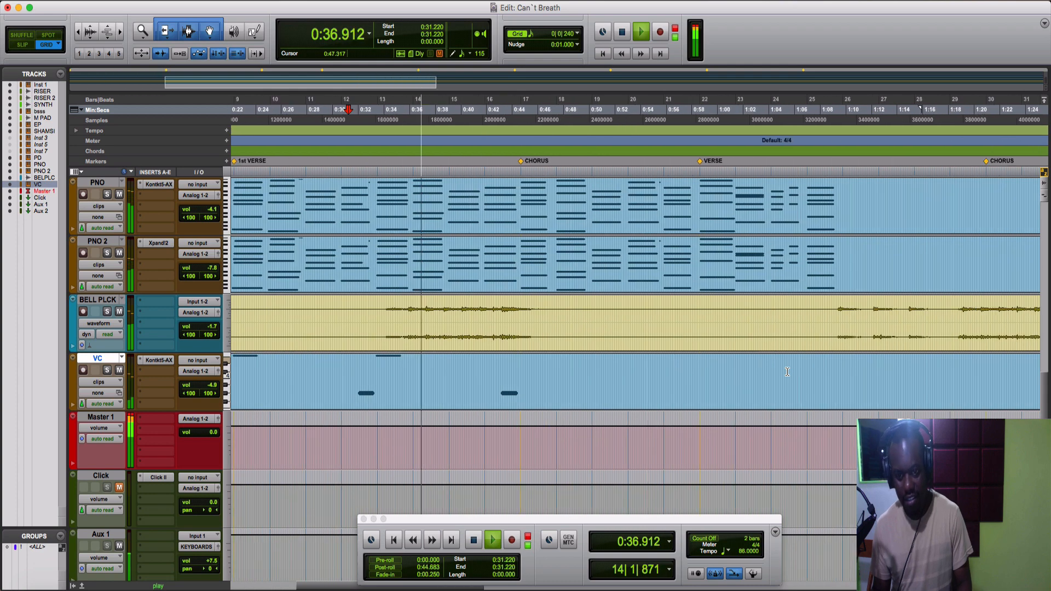
scroll(711, 372, right, 2)
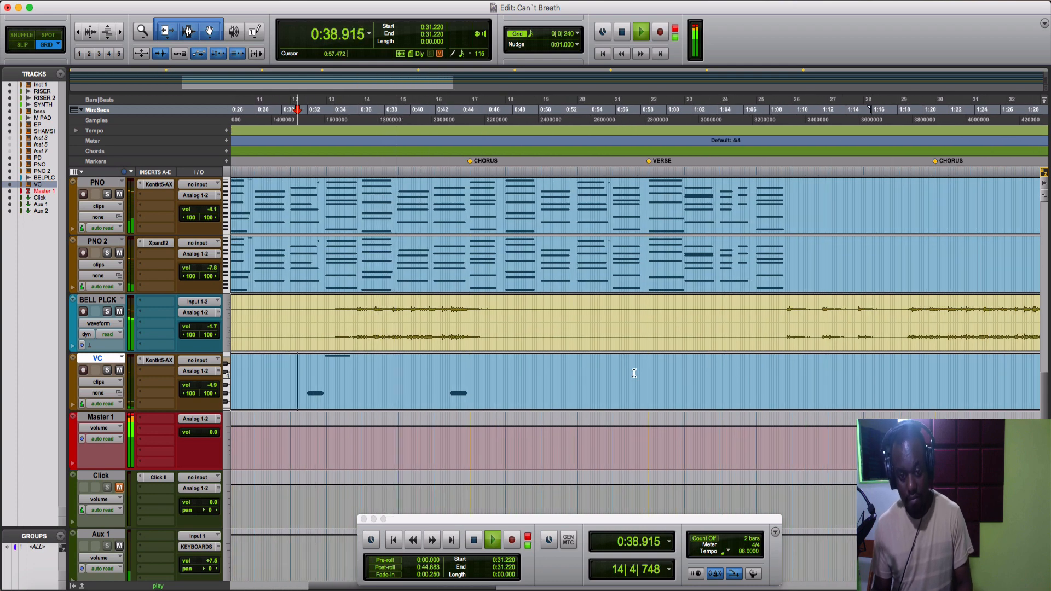
scroll(634, 373, down, 1)
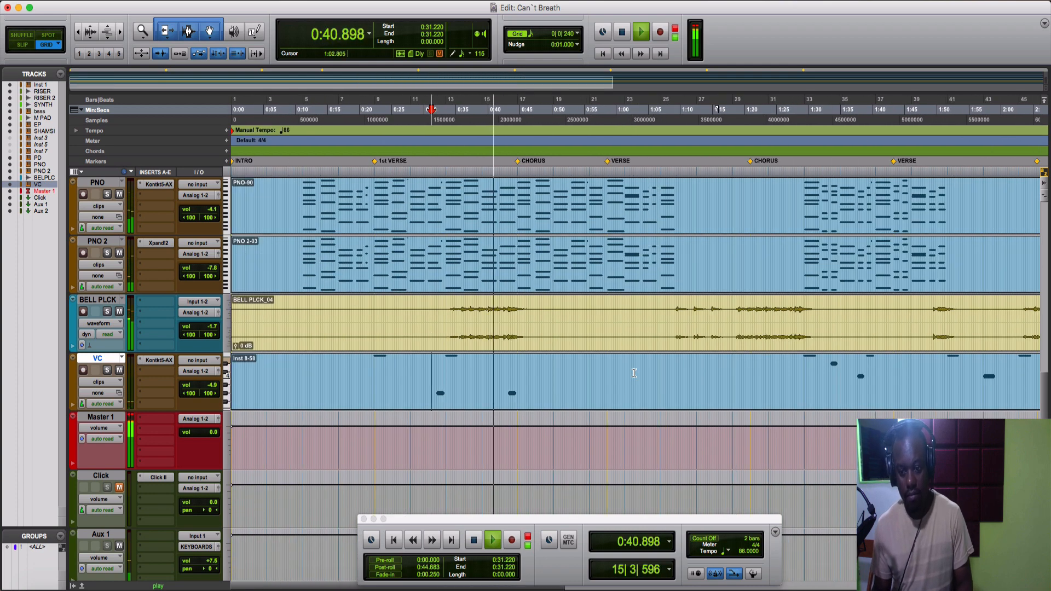
scroll(634, 372, down, 1)
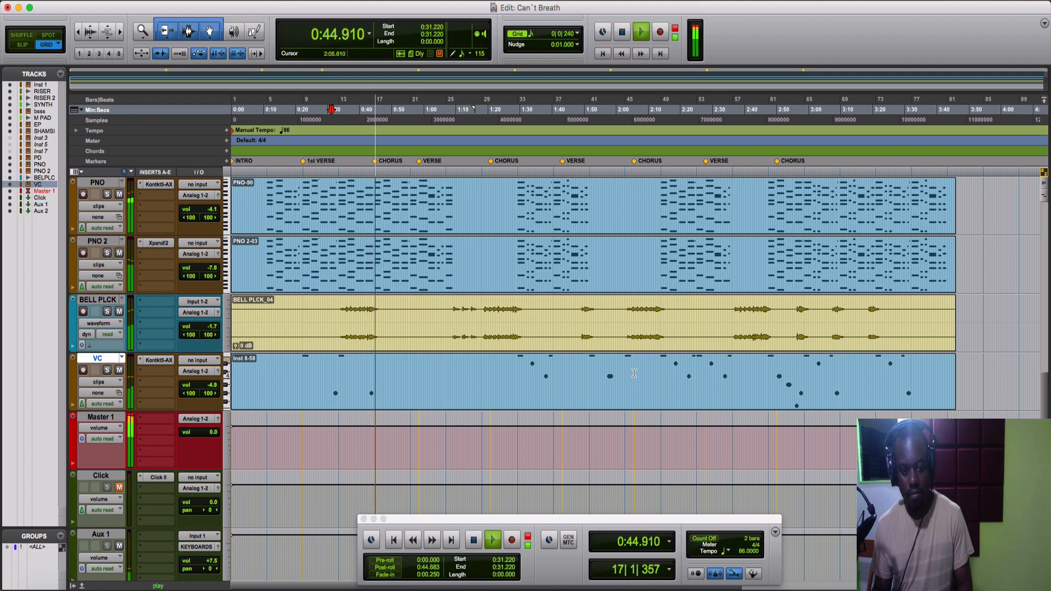
key(space)
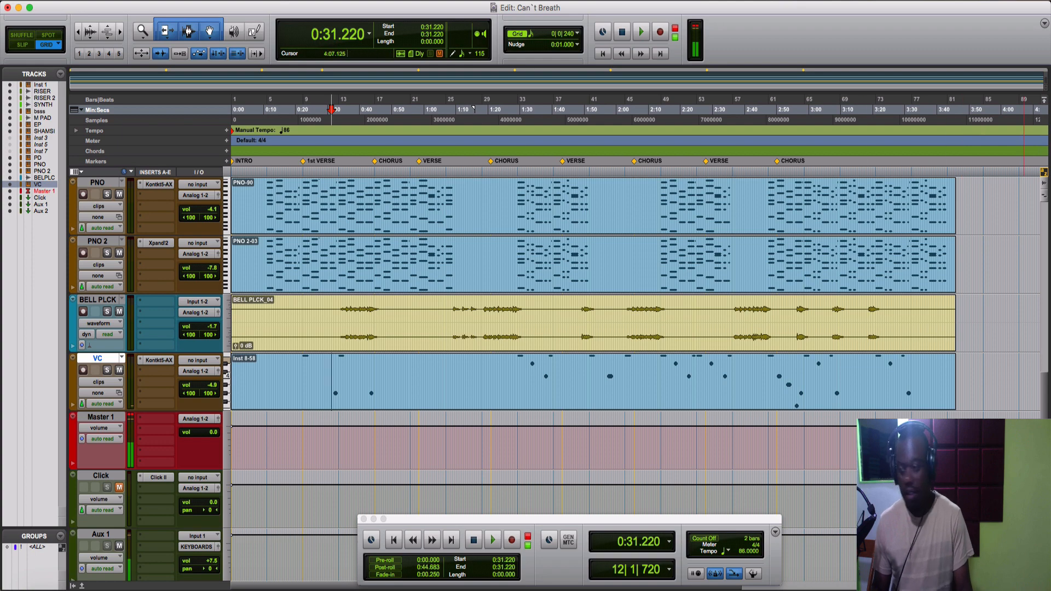
Recheck the macro assignments of VC's EXHALE, exit macro mode, close the instrument, and play the mix from 12|1|720.
key(super+Tab)
click(159, 360)
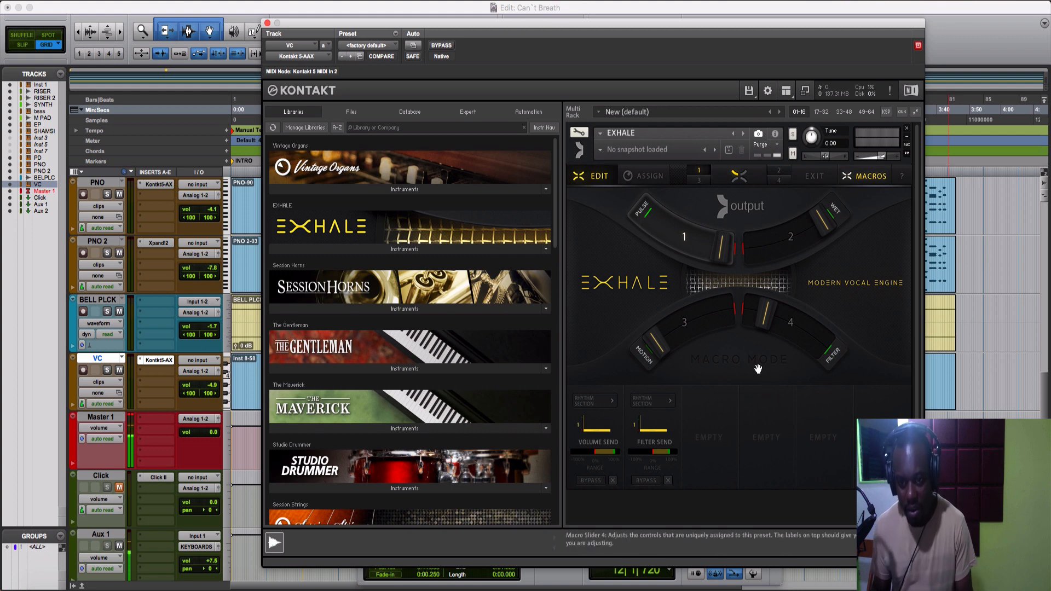
click(651, 180)
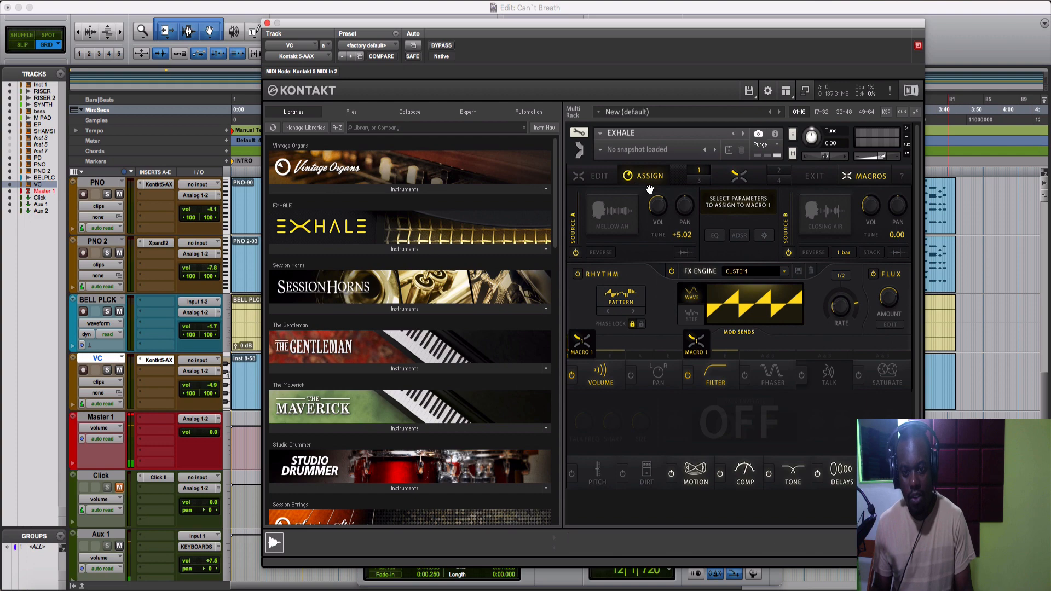
click(602, 177)
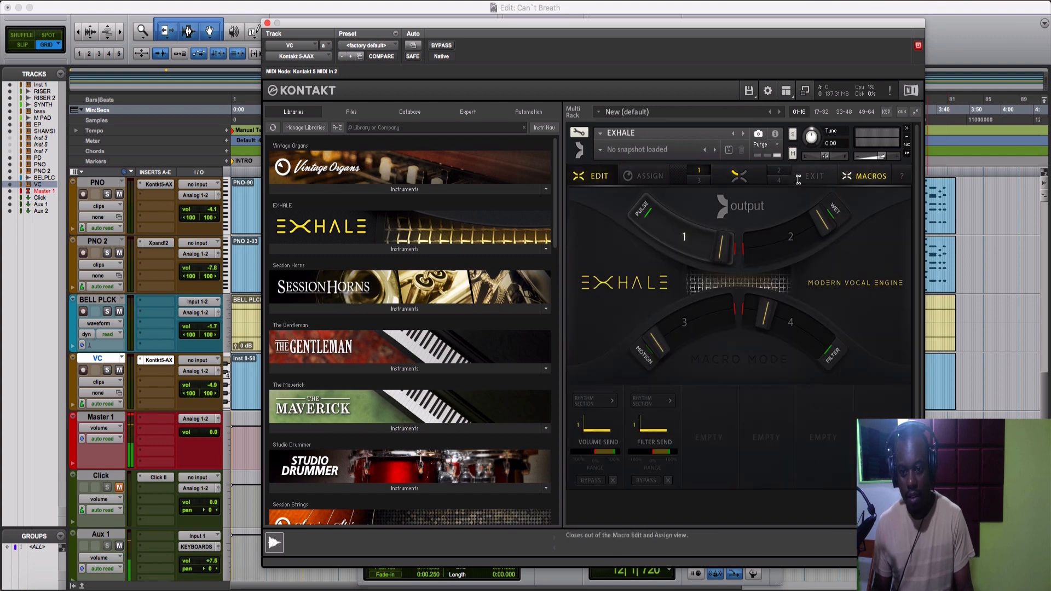
click(818, 177)
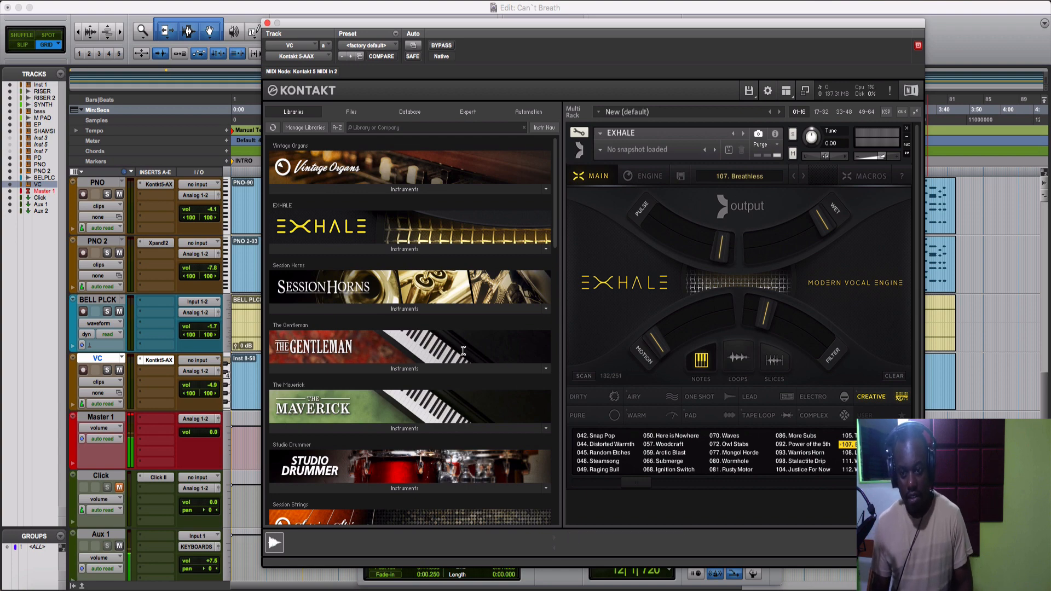
click(267, 23)
key(space)
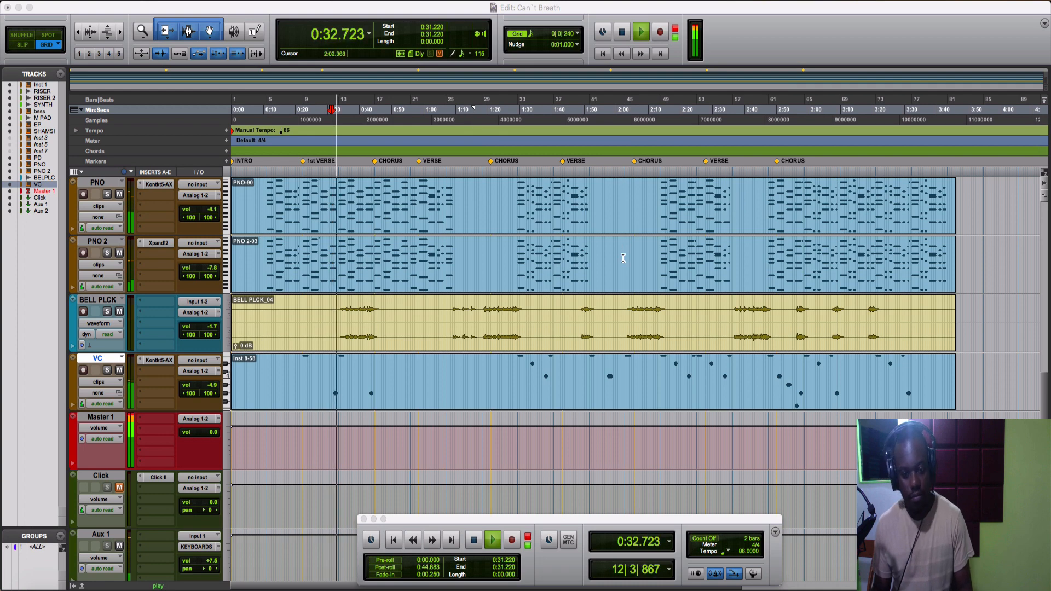
Stop playback, return to the start of the session, and play the full mix from the beginning.
scroll(624, 247, up, 10)
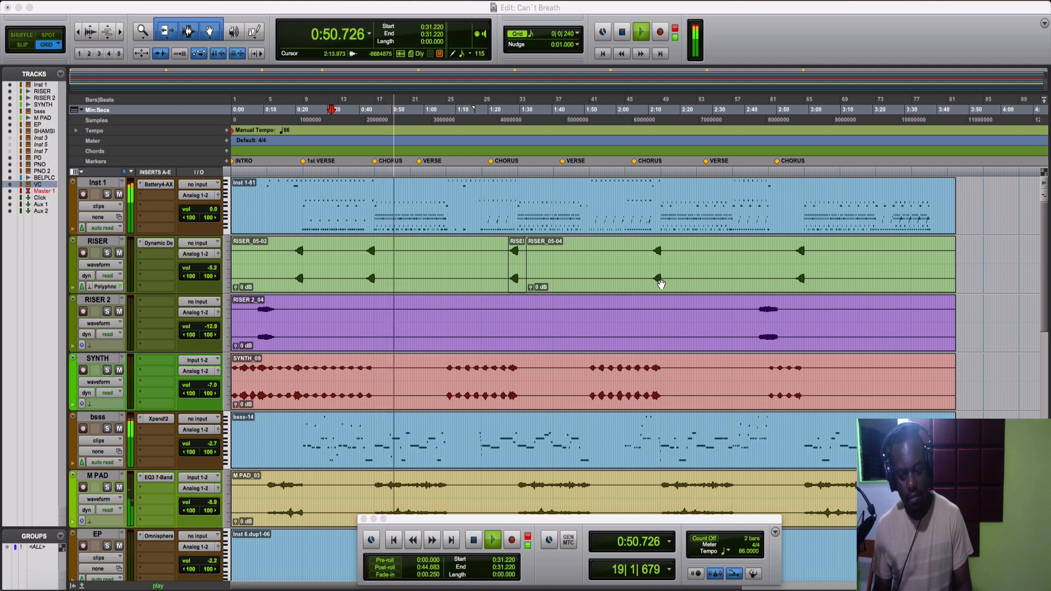
key(space)
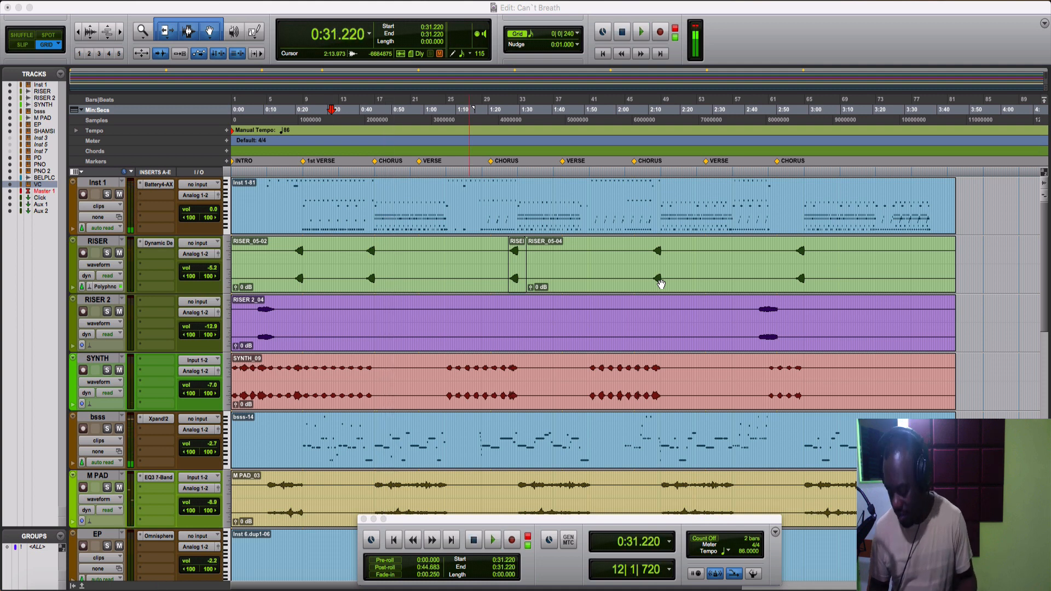
key(Return)
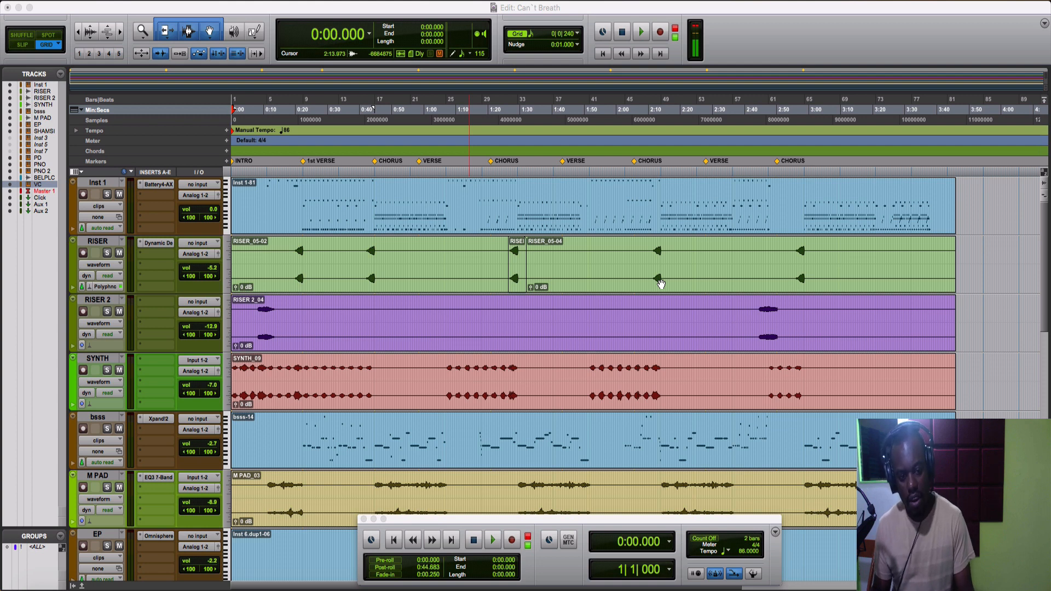
key(space)
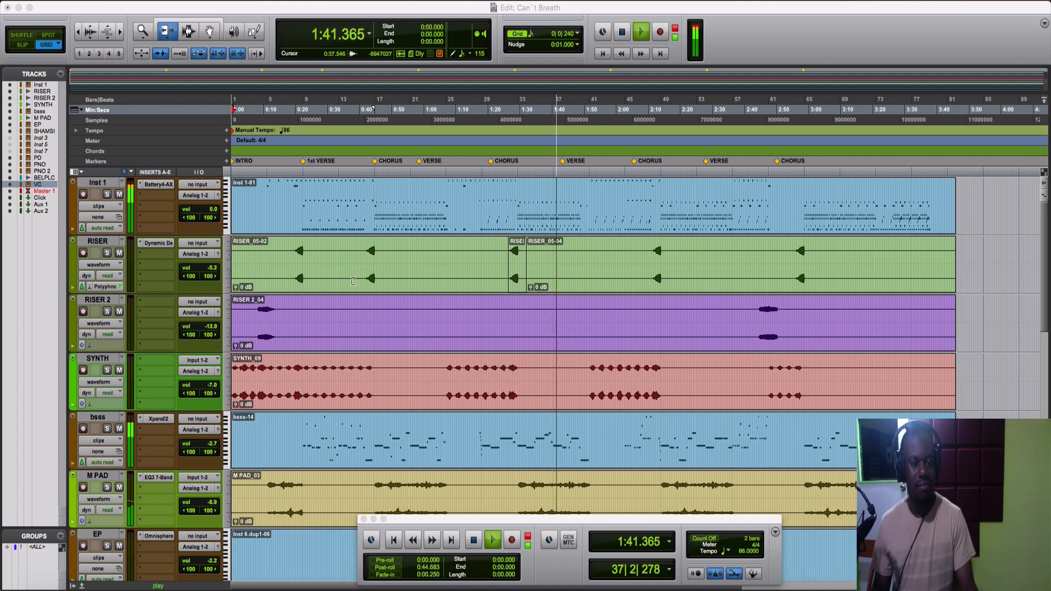
Consolidate all the clips on the RISER track into one continuous clip.
drag(508, 280, 386, 280)
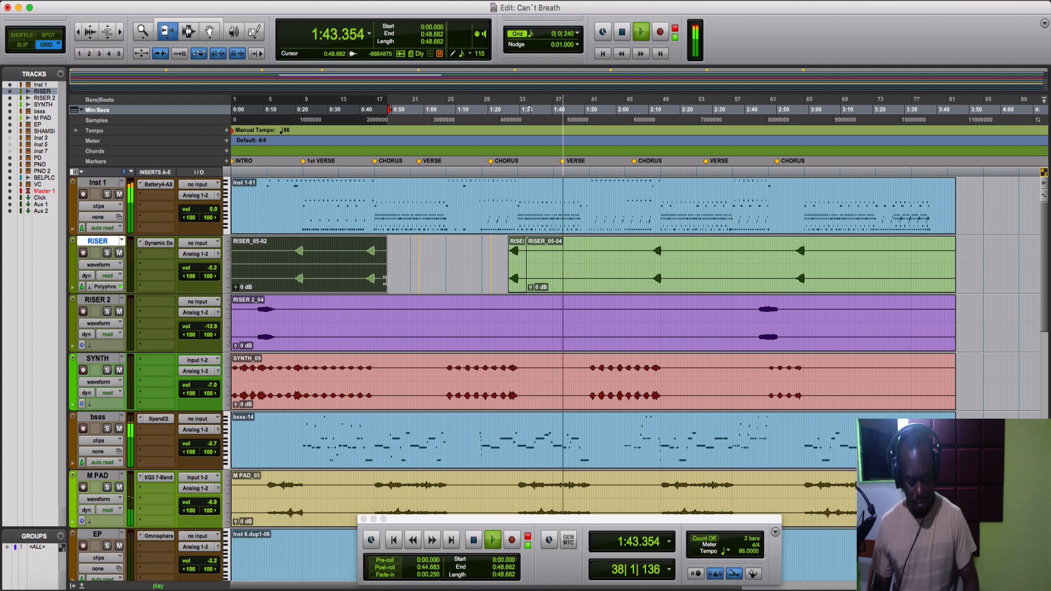
key(super+z)
key(super+a)
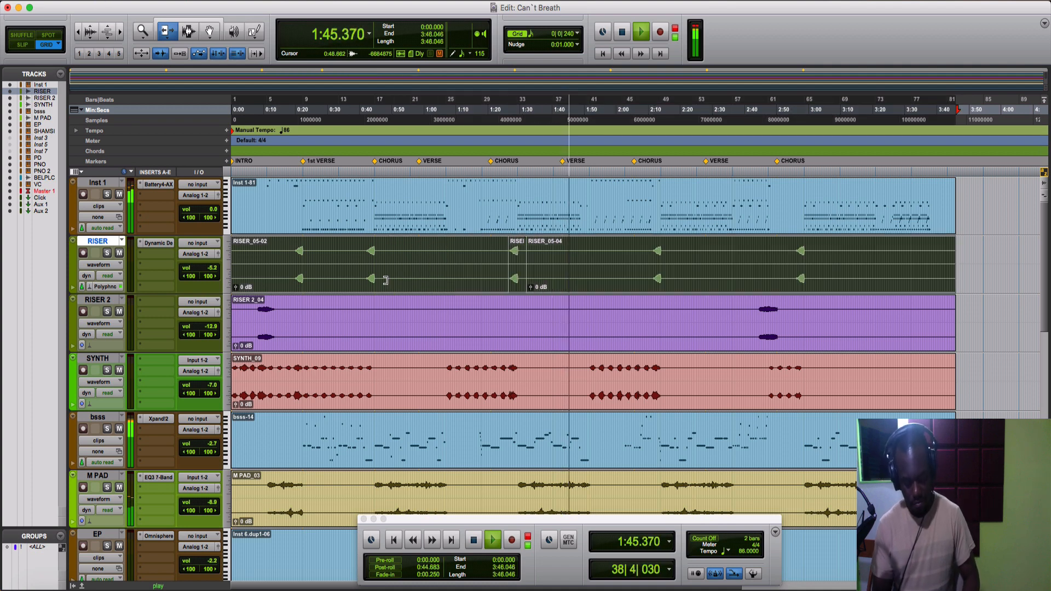
key(alt+shift+3)
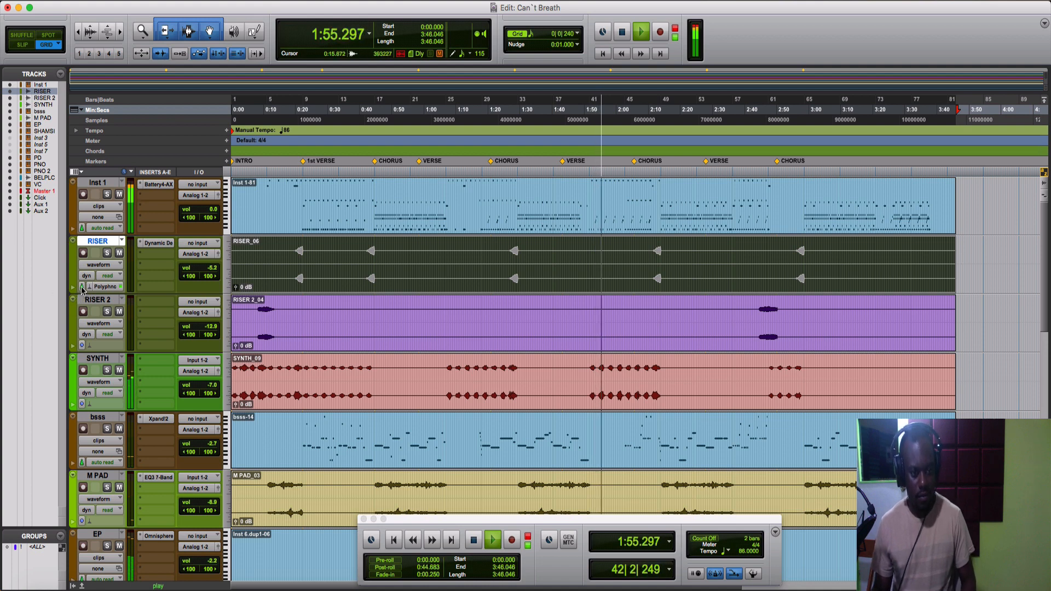
Disable the Polyphonic Elastic Audio processing on the RISER track.
click(82, 287)
click(104, 277)
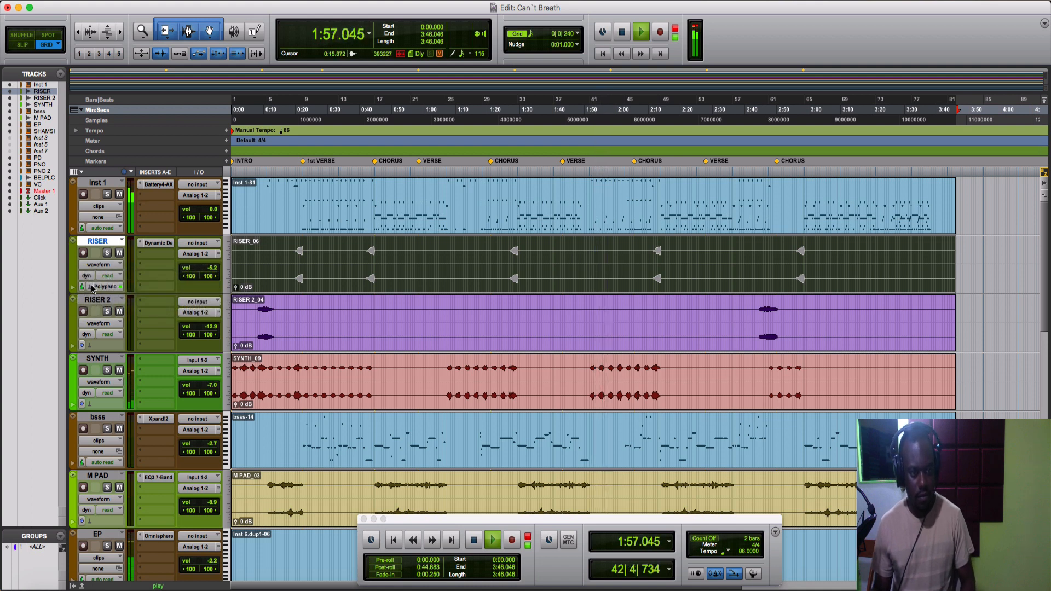
click(88, 286)
click(122, 268)
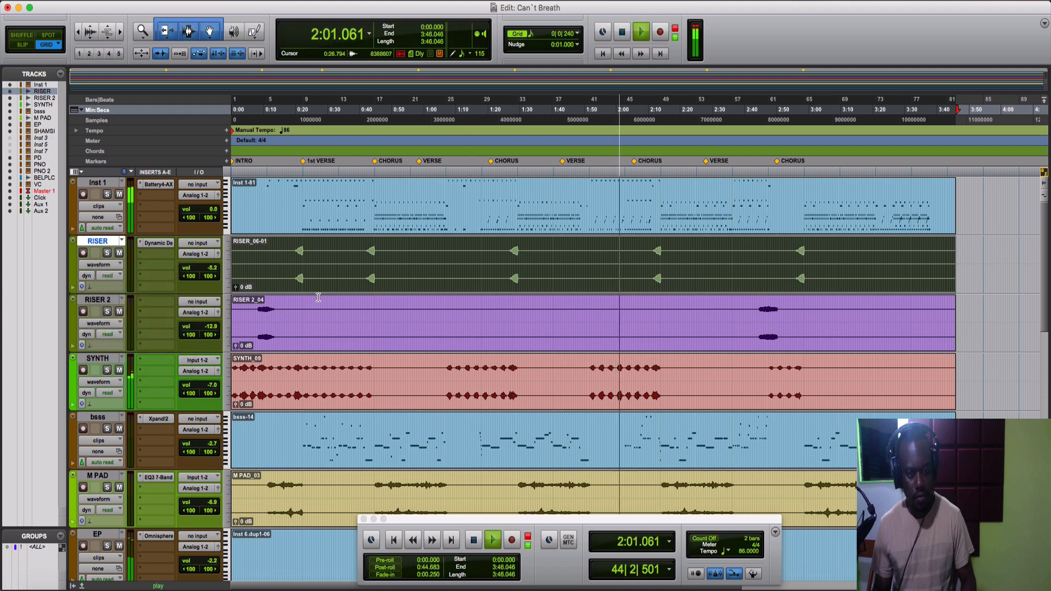
Select the M PAD_03 clip on the M PAD track while the mix plays, and switch to ScreenFlow.
scroll(321, 297, down, 15)
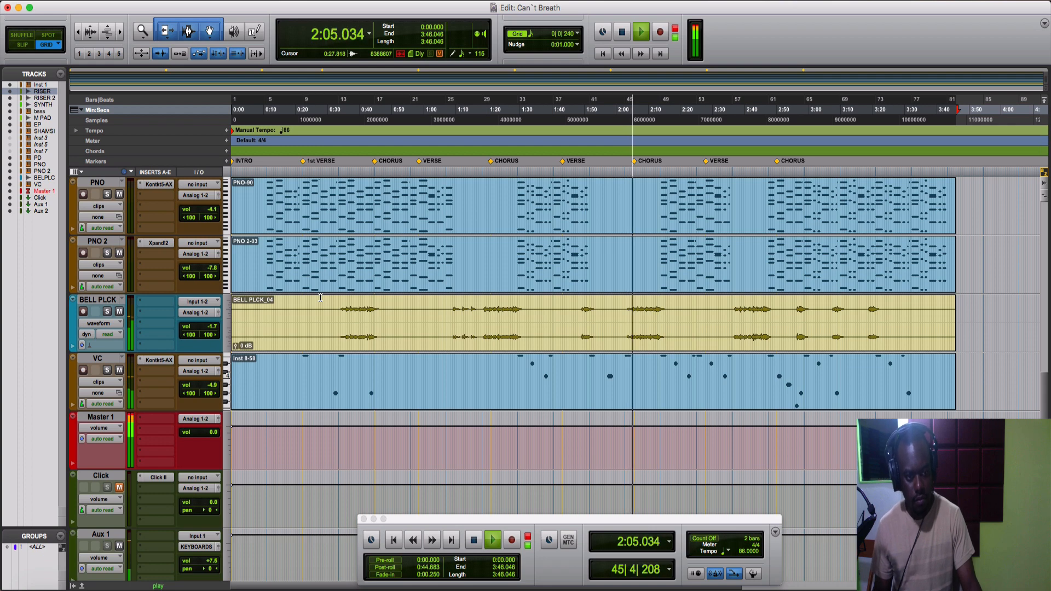
scroll(425, 367, up, 4)
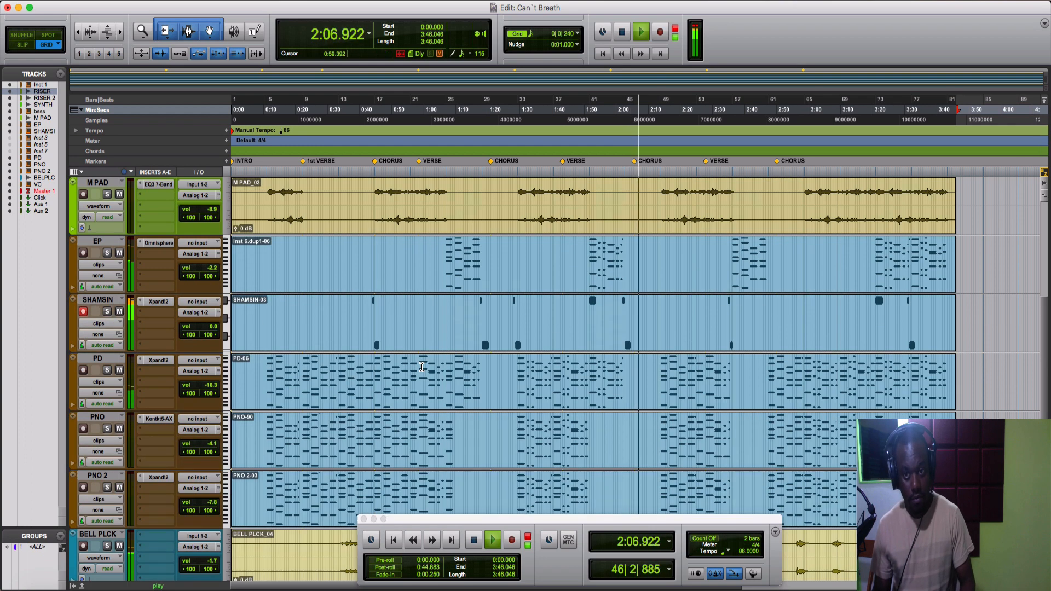
click(714, 232)
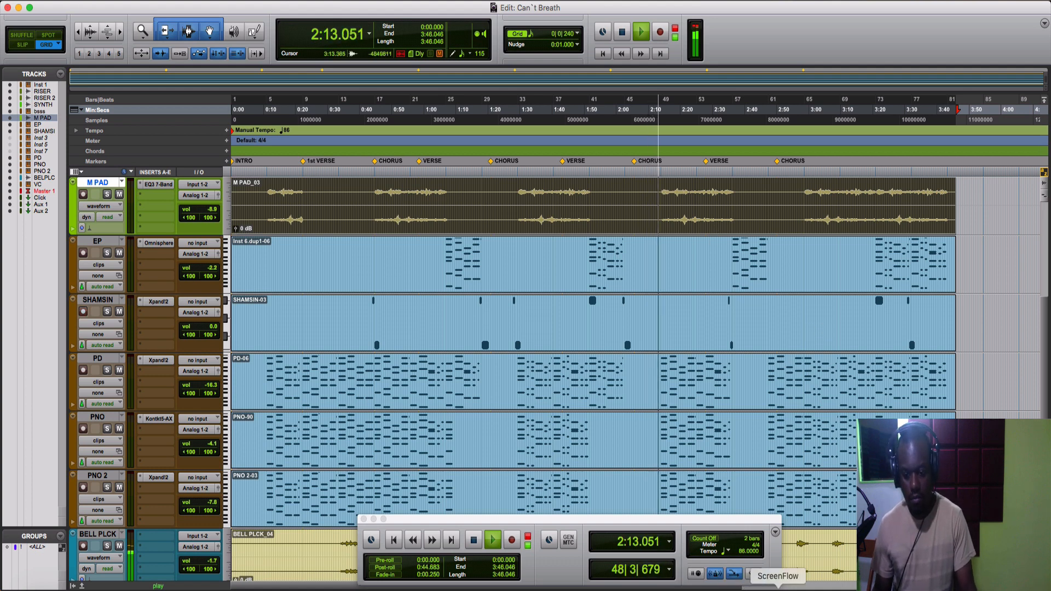
click(778, 587)
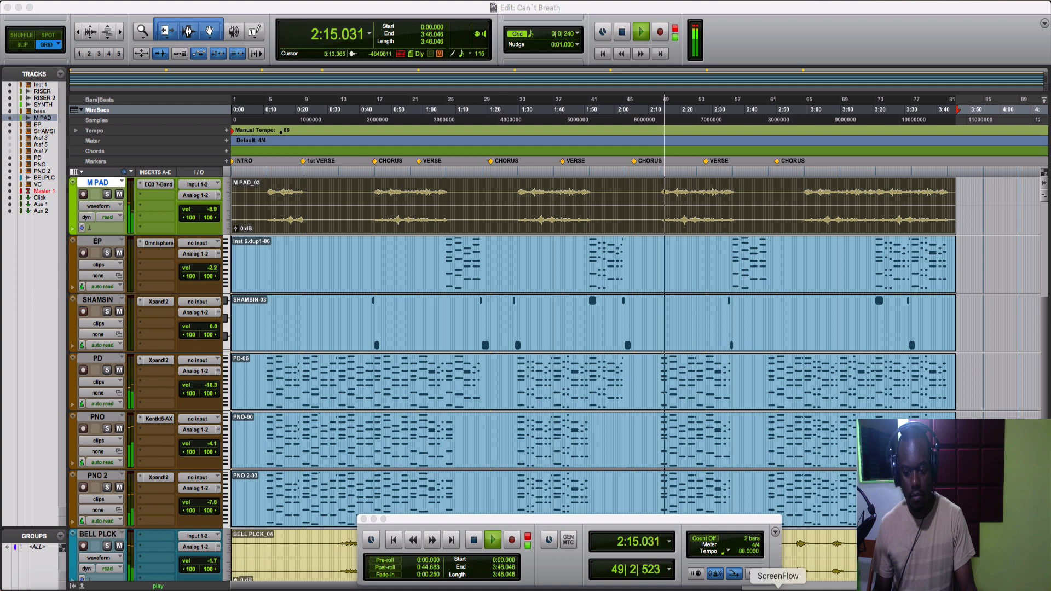